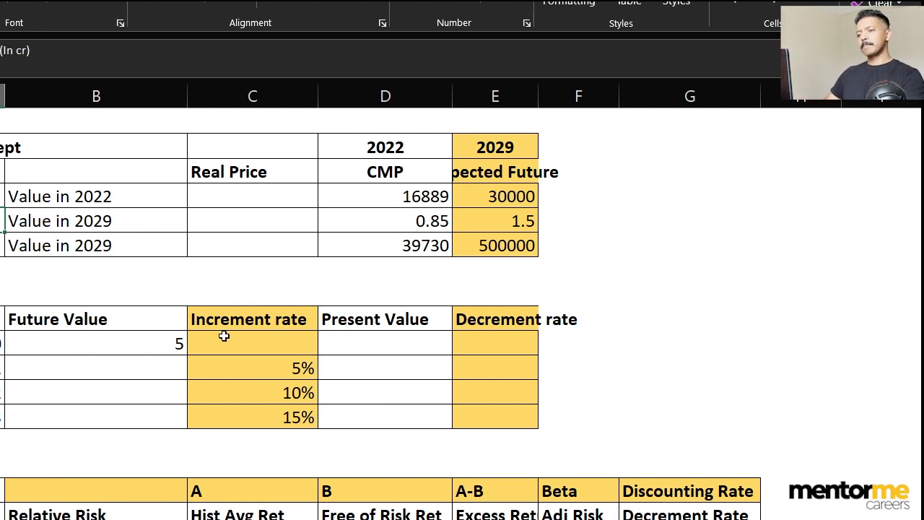
Examine the asset rows of the future and present value table, including their valuation years and 2022 CMP values.
left_click(2, 147)
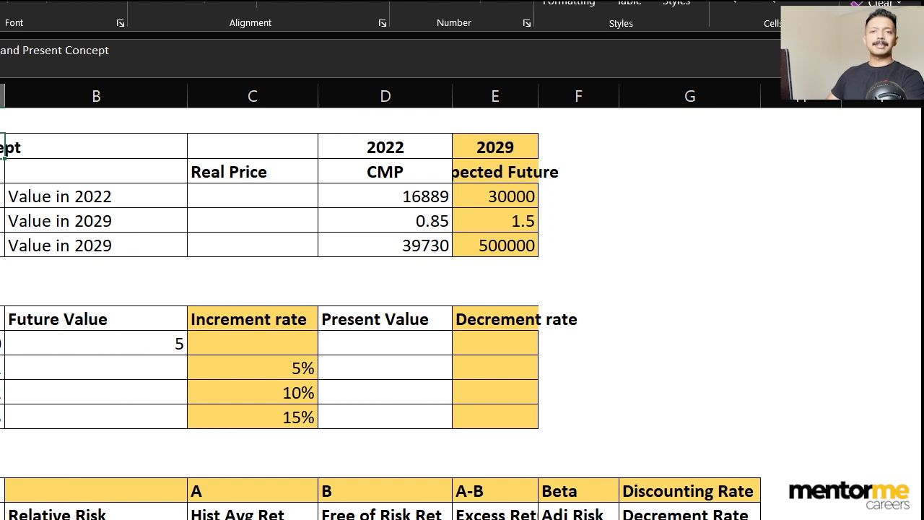
left_click(1, 196)
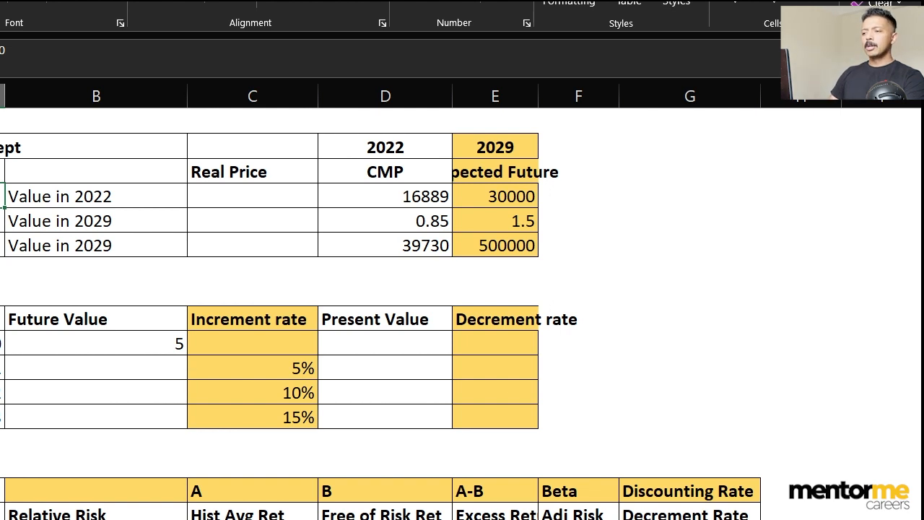
key("Right")
key("Right")
key("Right")
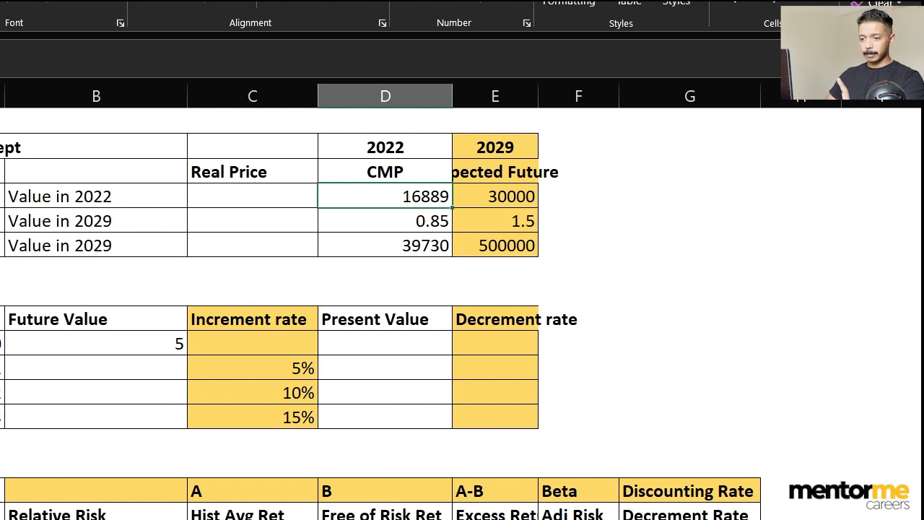
key("Left")
key("Left")
key("Left")
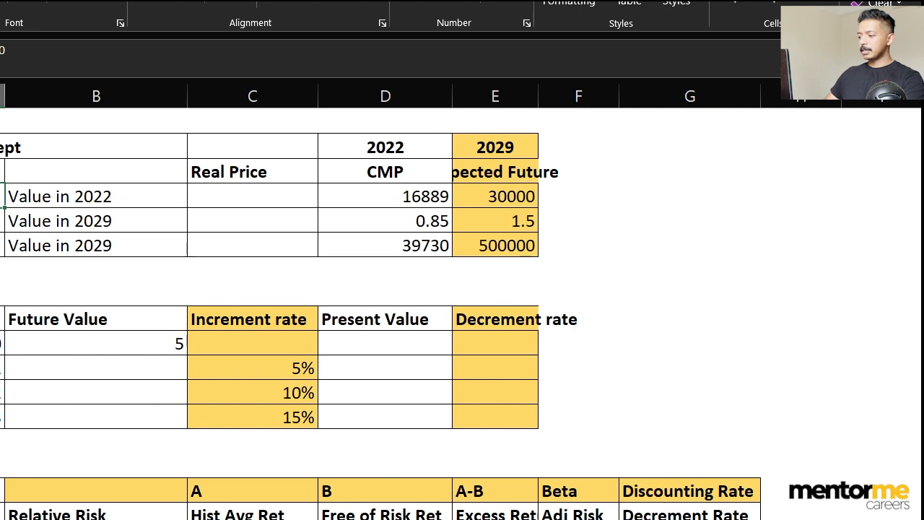
scroll(463, 311, "up", 2)
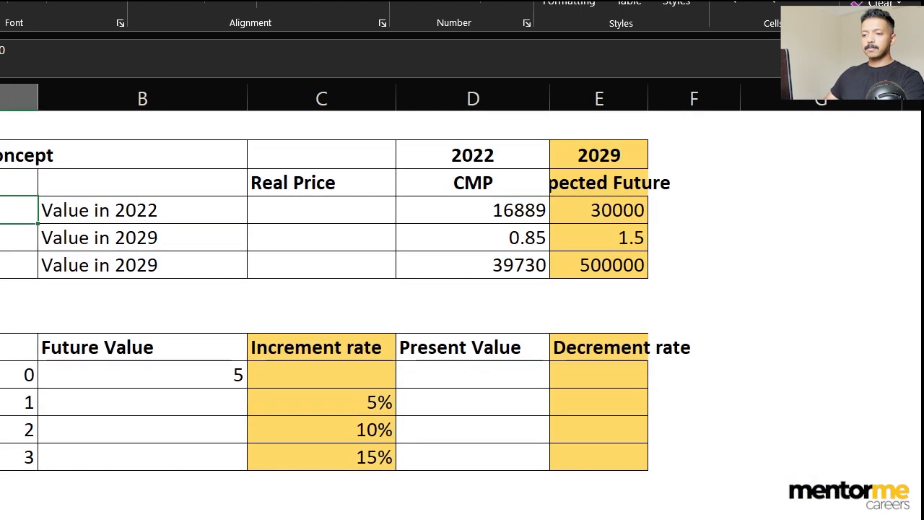
key("Down")
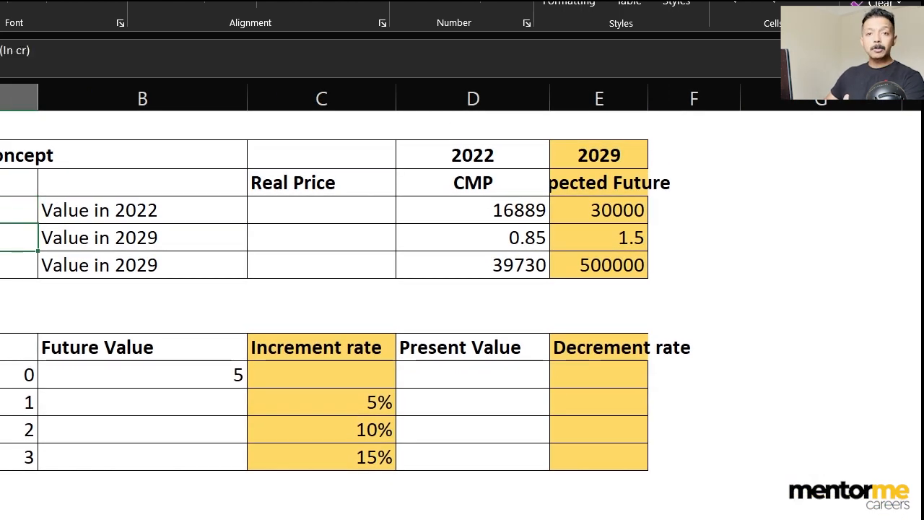
key("Down")
key("Down")
key("Up")
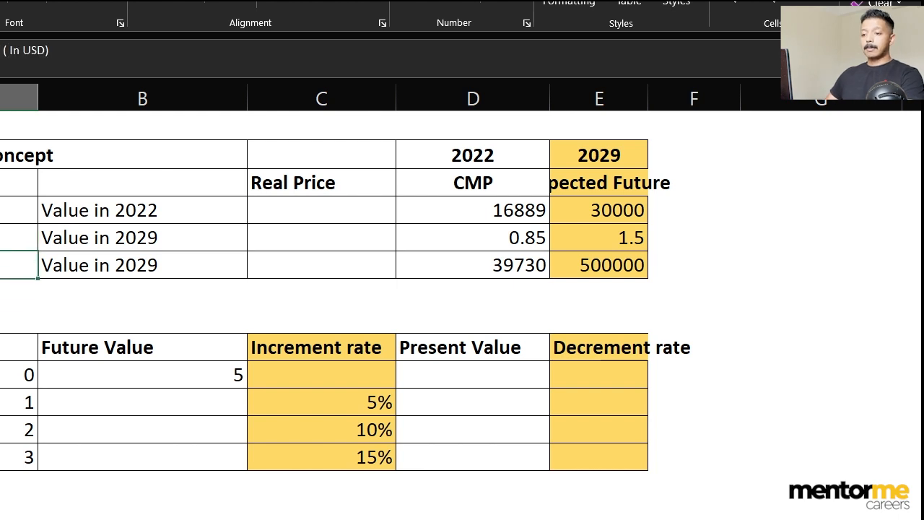
left_click(134, 206)
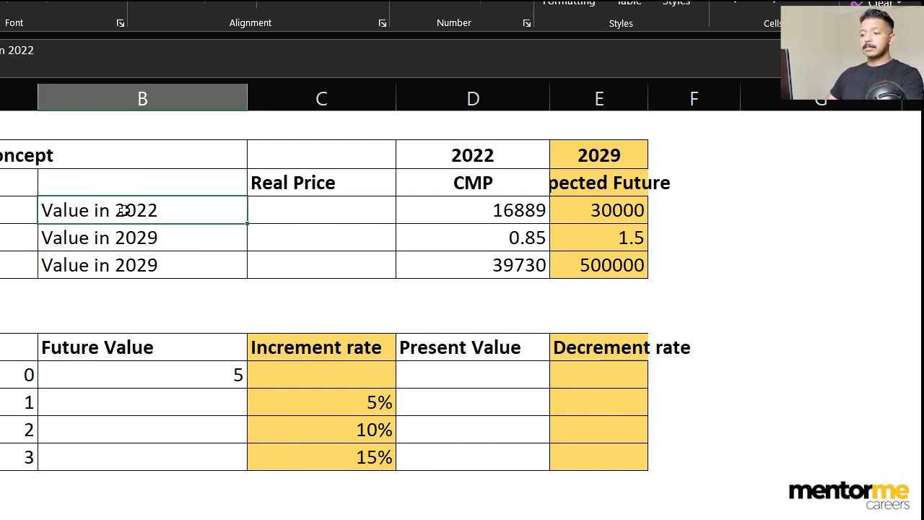
left_click(489, 189)
left_click(495, 210)
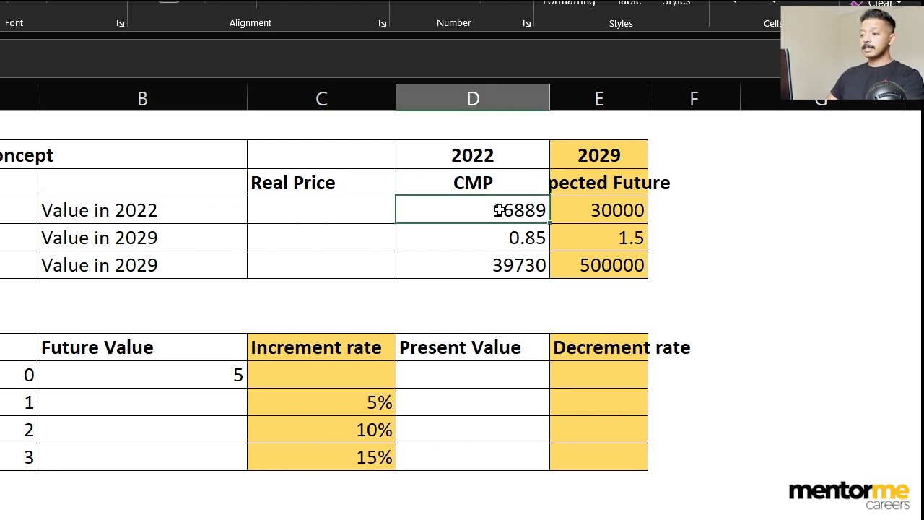
left_click(440, 234)
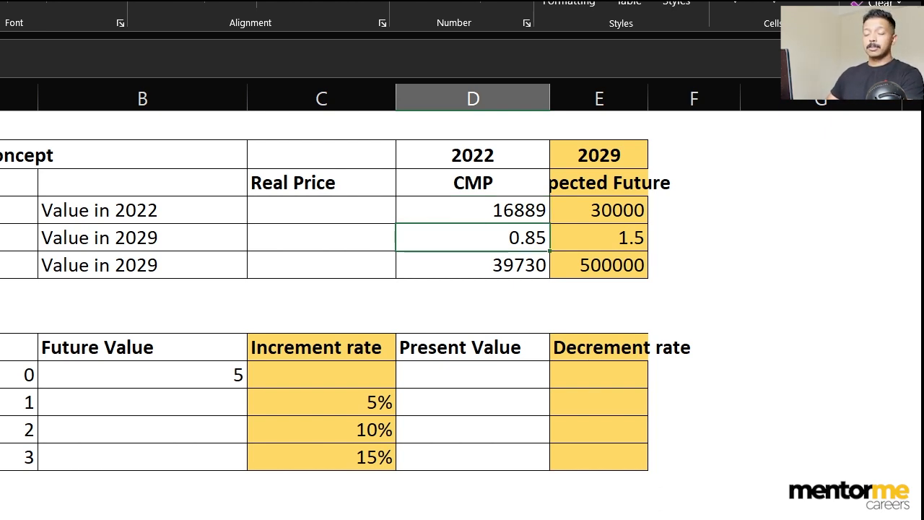
left_click(530, 275)
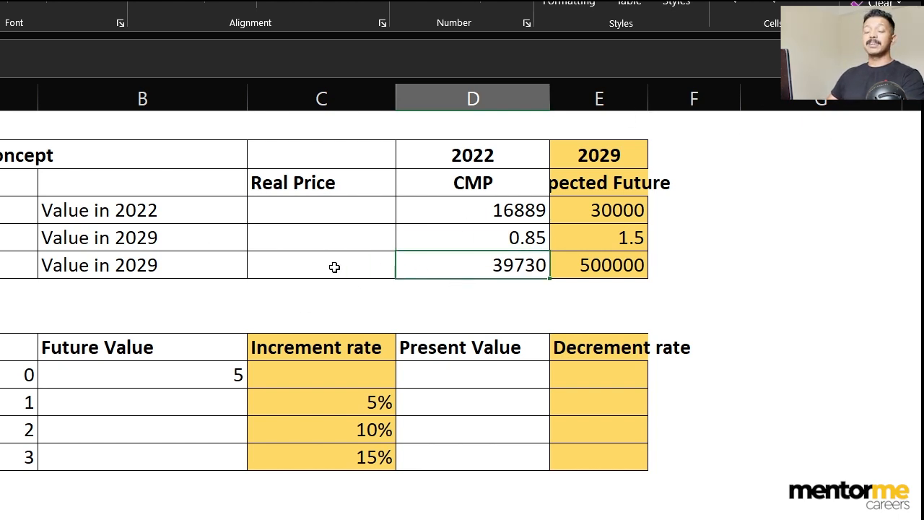
Widen column E so the Expected Future header fits inside its cell.
left_click_drag(648, 97, 798, 98)
left_click(705, 177)
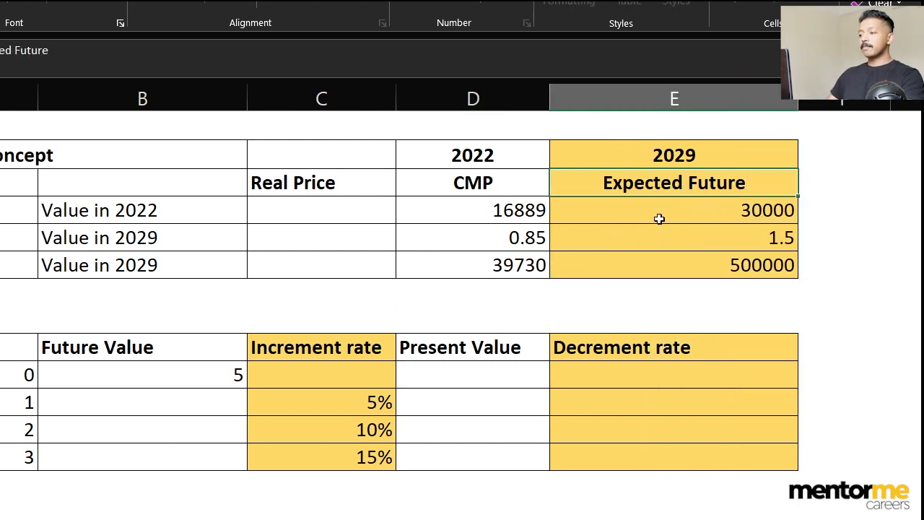
Compare the 2022 CMP values with the 2029 Expected Future values, focusing on the third asset and its Real Price cell.
left_click(622, 211)
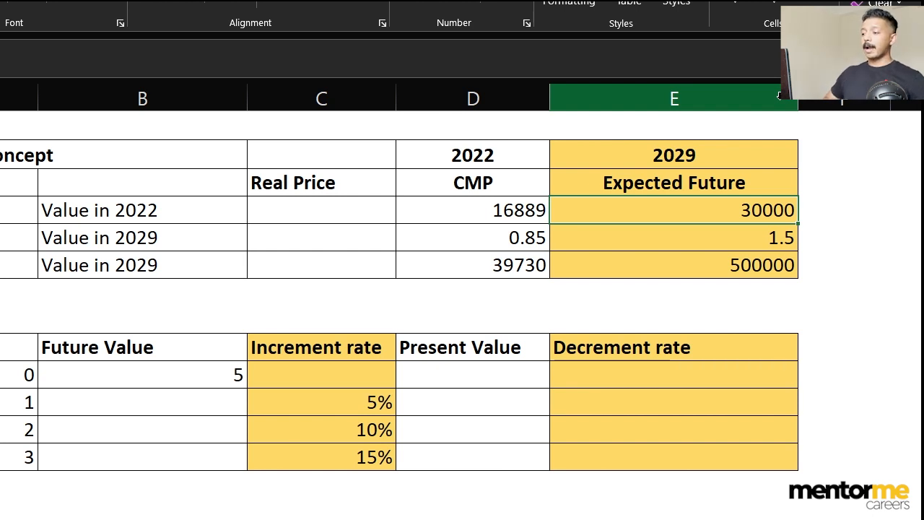
left_click(501, 231)
left_click(717, 242)
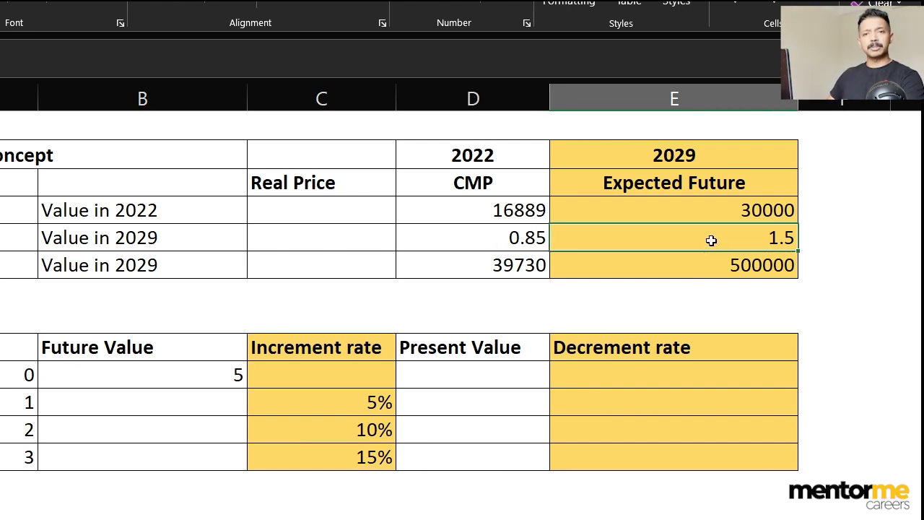
left_click(716, 268)
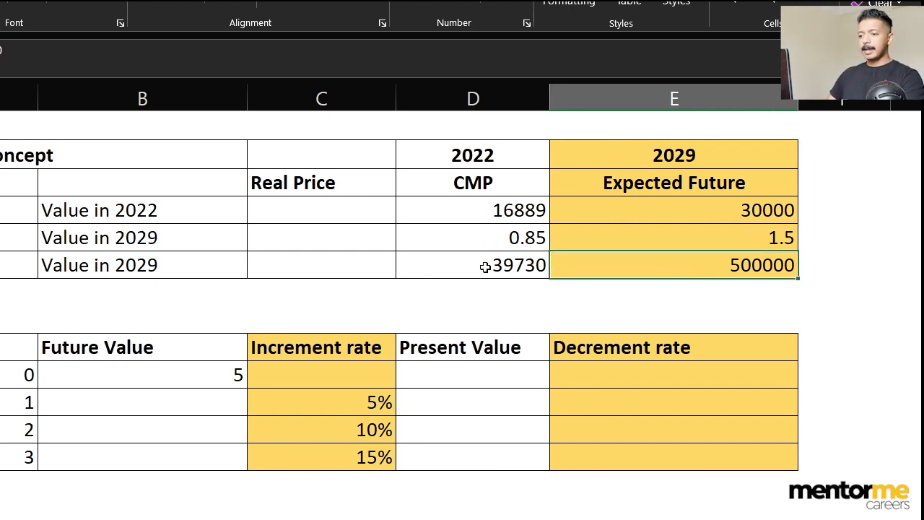
left_click(458, 269)
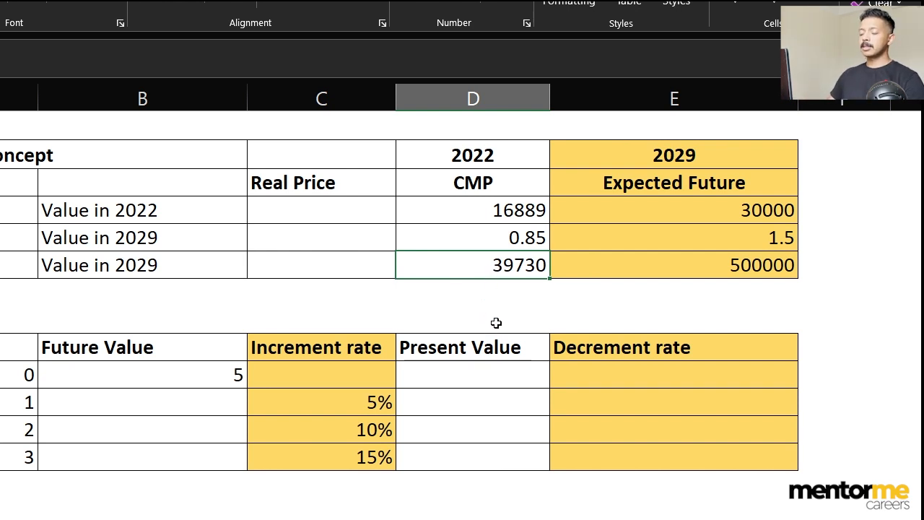
left_click(723, 261)
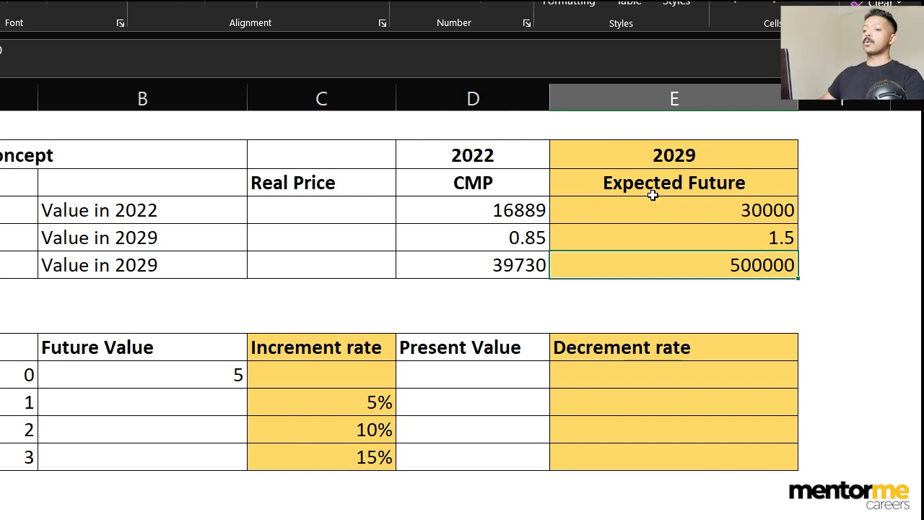
left_click(474, 269)
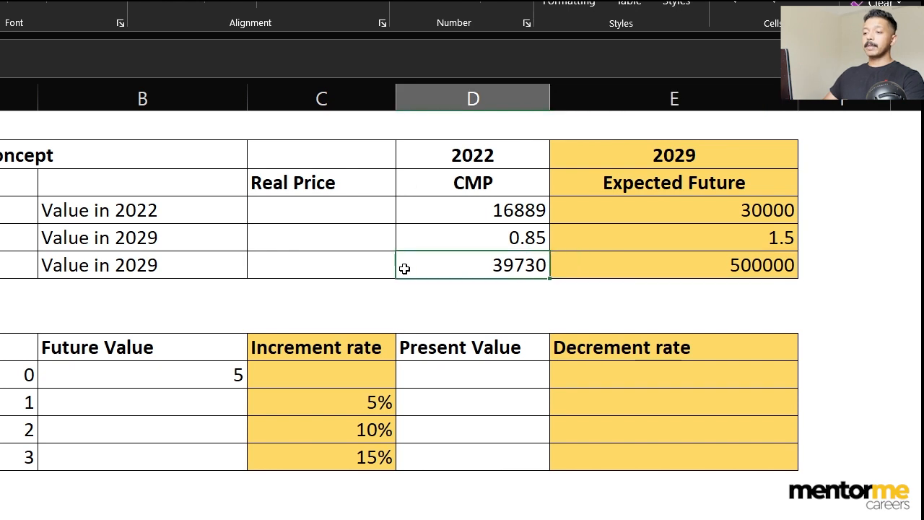
left_click(304, 265)
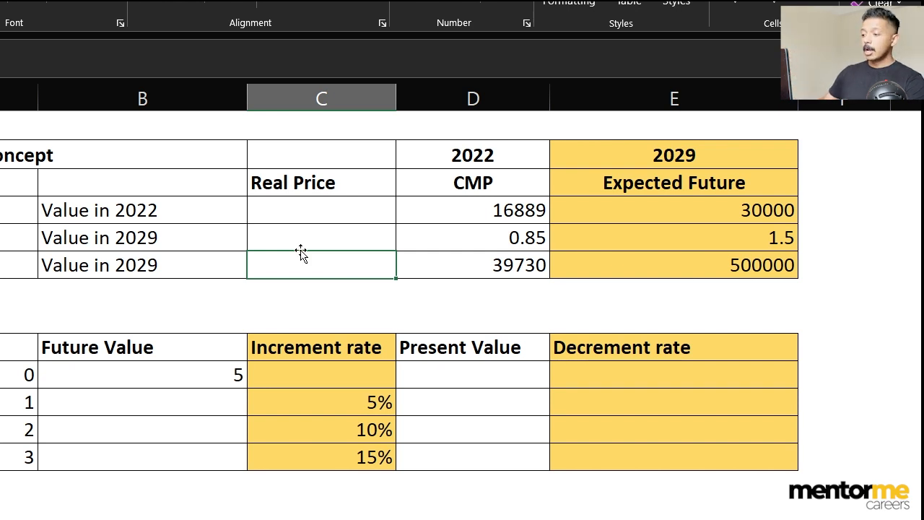
left_click(696, 269)
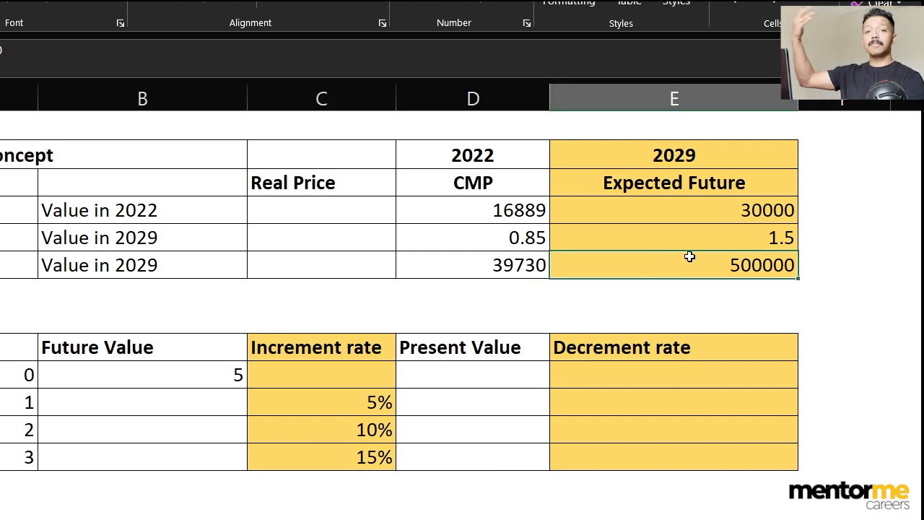
left_click(339, 262)
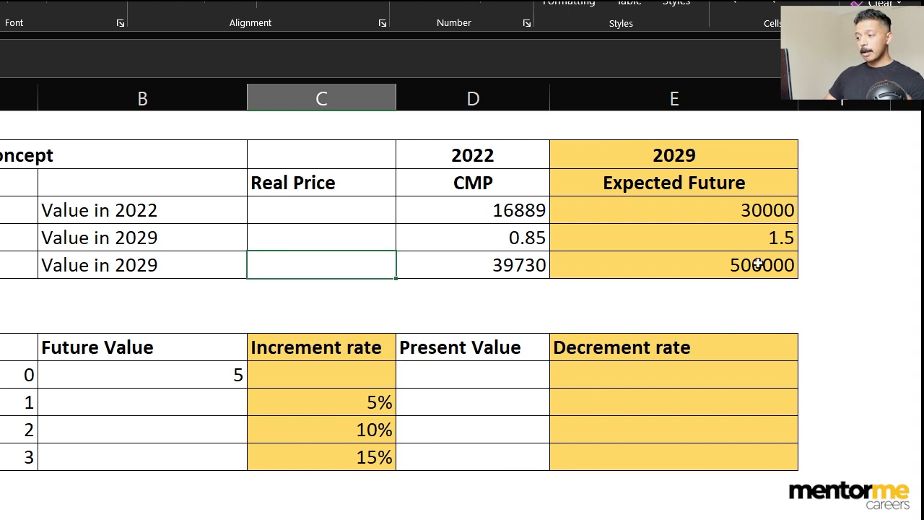
left_click(780, 261)
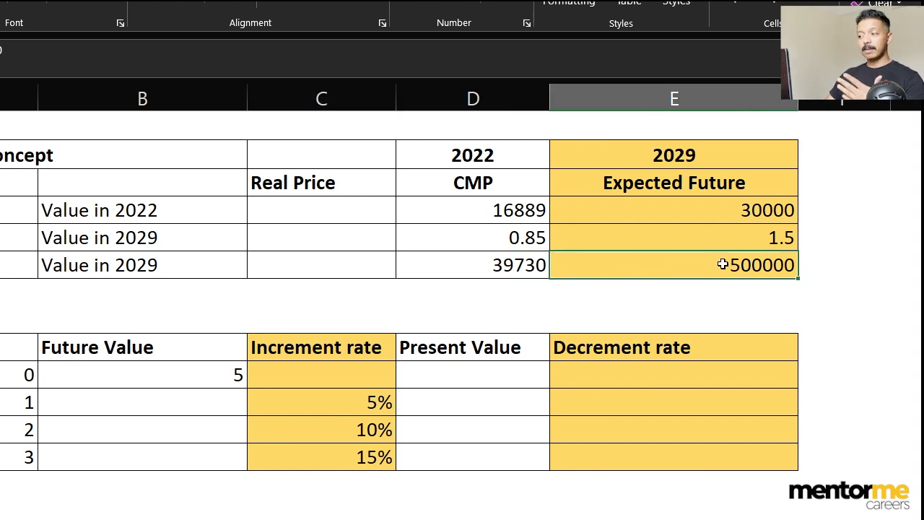
left_click(312, 273)
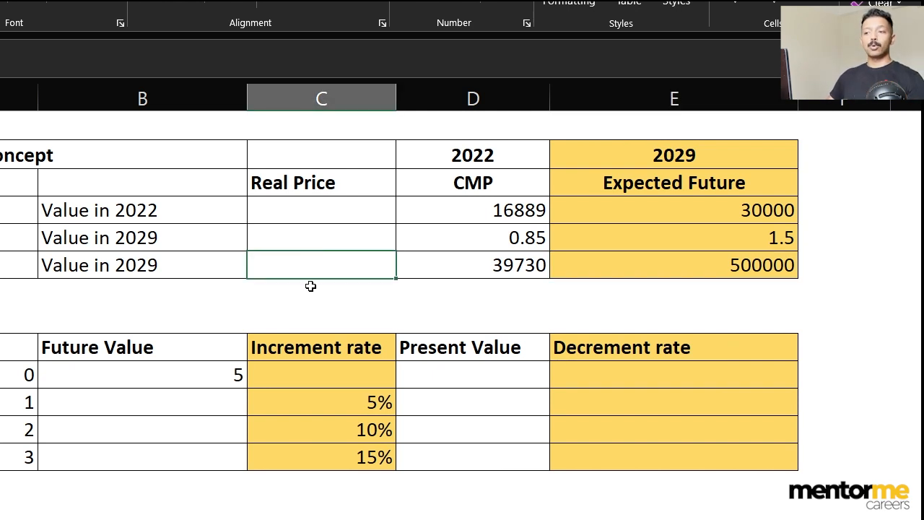
Examine the Real Price cells of the first two assets against their CMP and Expected Future values.
left_click(303, 214)
left_click(331, 238)
left_click(470, 245)
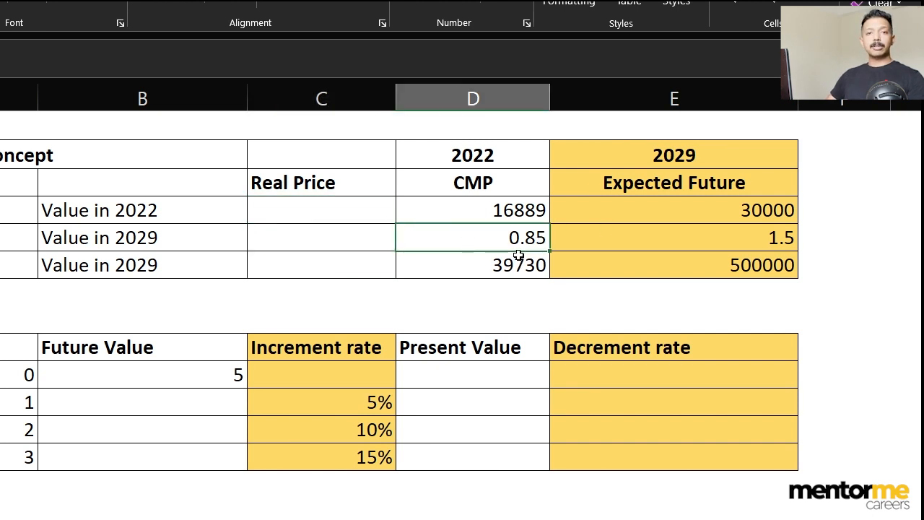
left_click(705, 242)
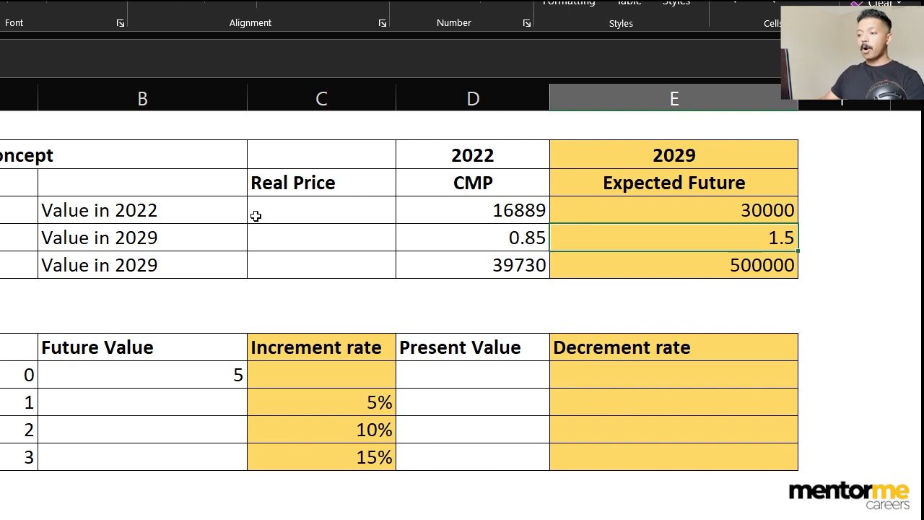
left_click(282, 237)
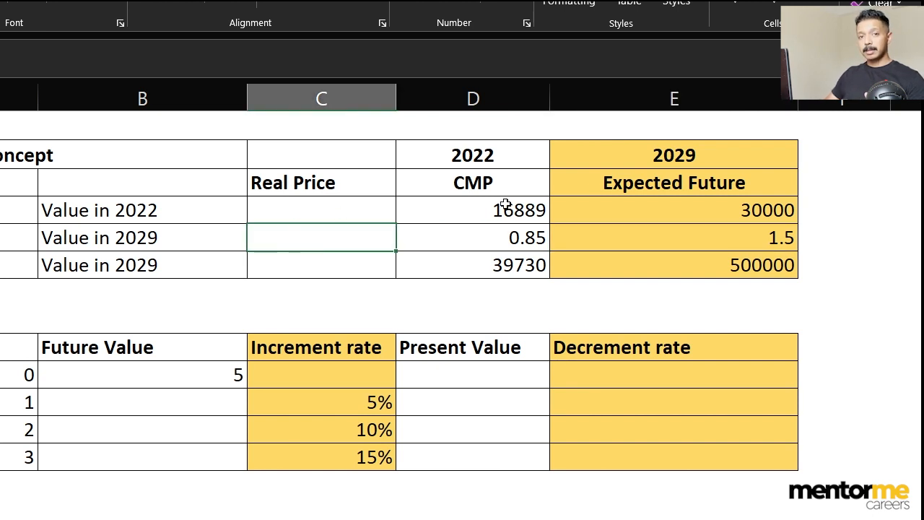
left_click(761, 231)
left_click(380, 235)
left_click(725, 229)
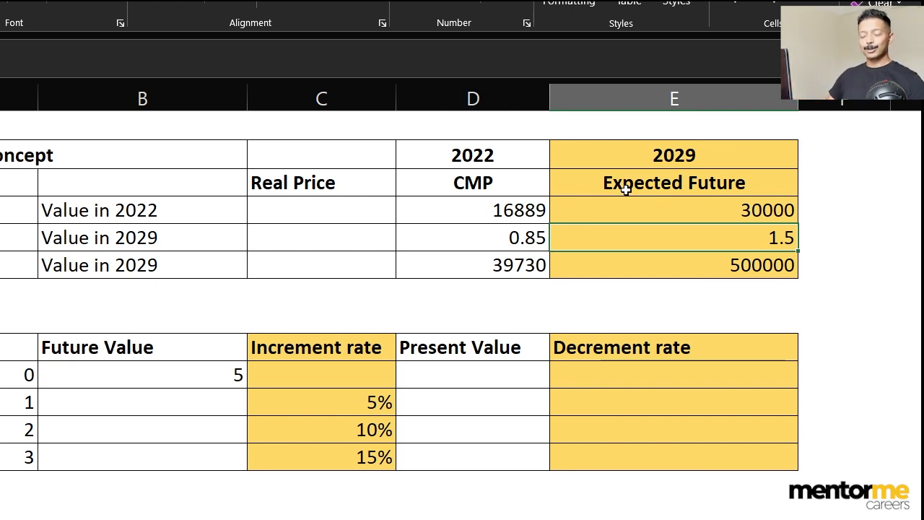
left_click(312, 191)
left_click(305, 228)
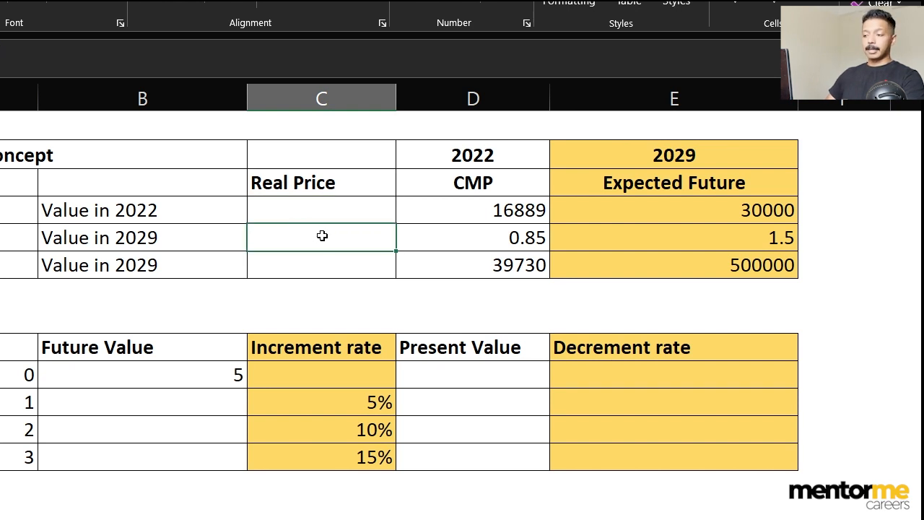
left_click(598, 224)
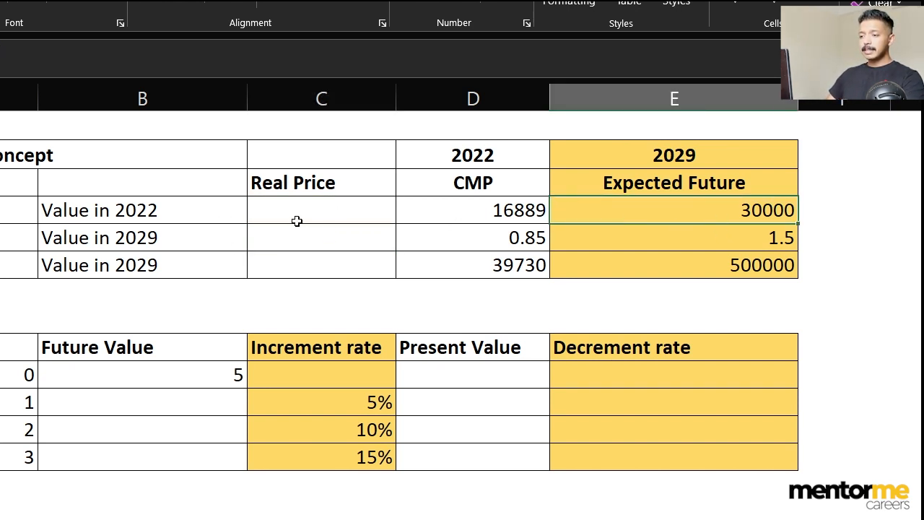
left_click(339, 227)
left_click(337, 201)
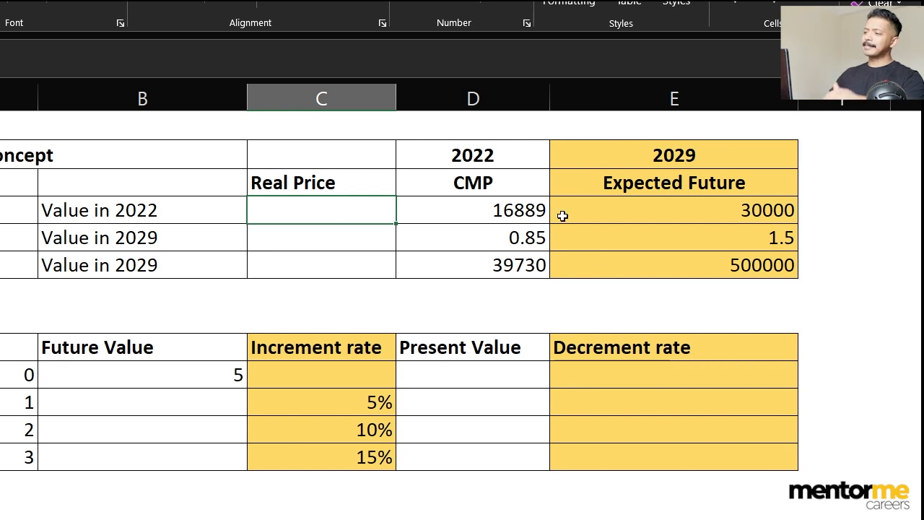
left_click(721, 216)
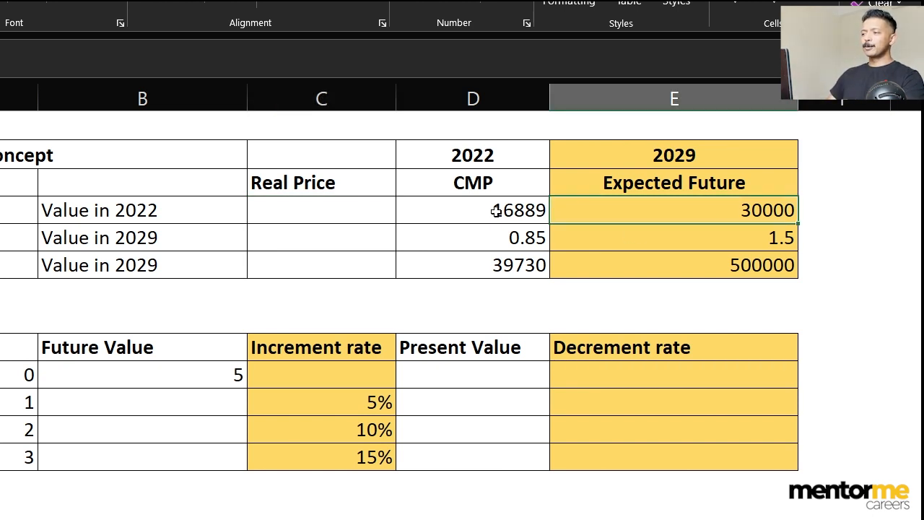
left_click(321, 209)
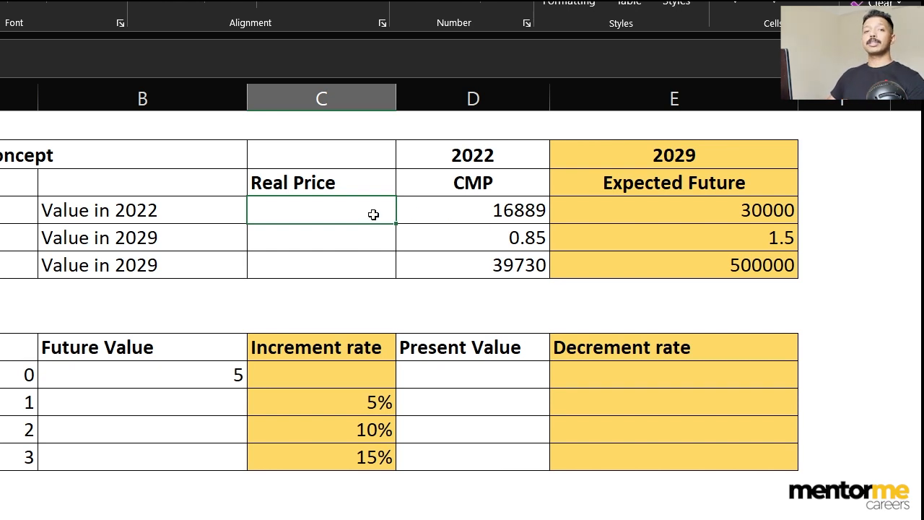
Enter a note ending in "return that I am already earning" in column A, directly above the first table's title.
left_click(257, 128)
left_click(61, 128)
left_click(10, 127)
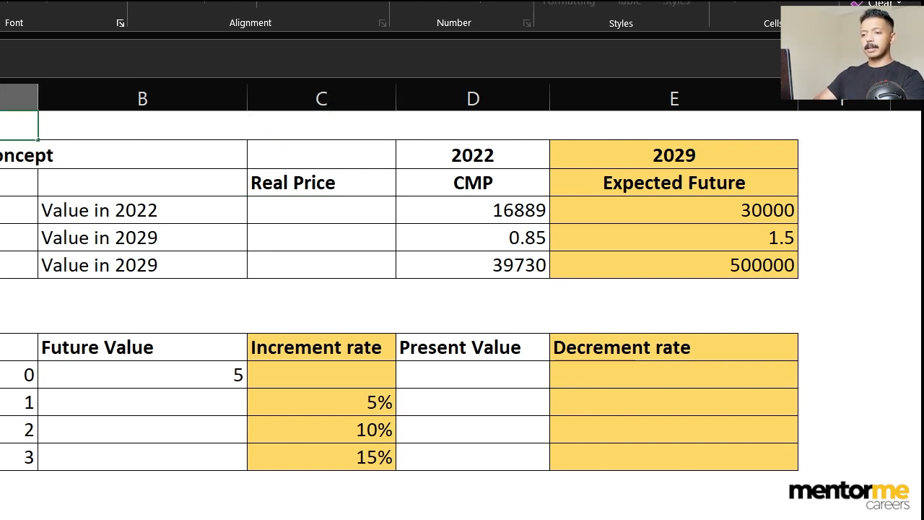
type("return that I am a")
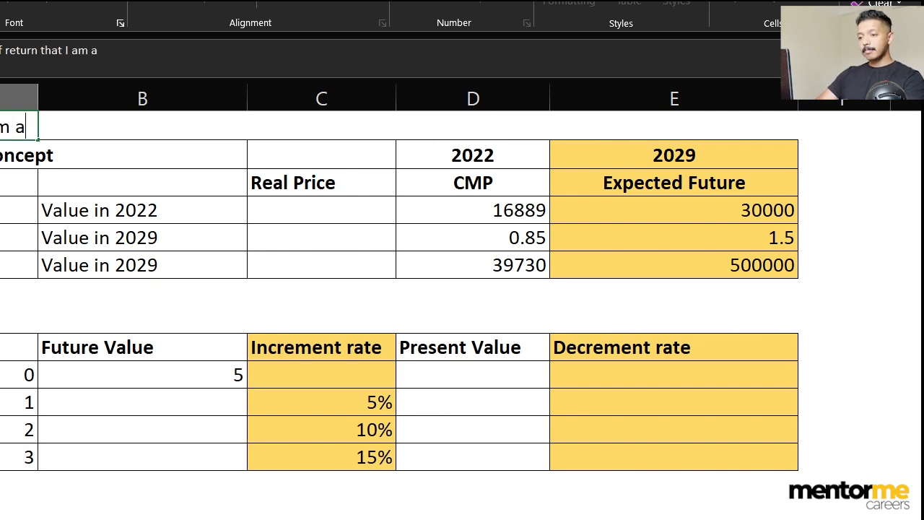
type("lready earning")
key("Return")
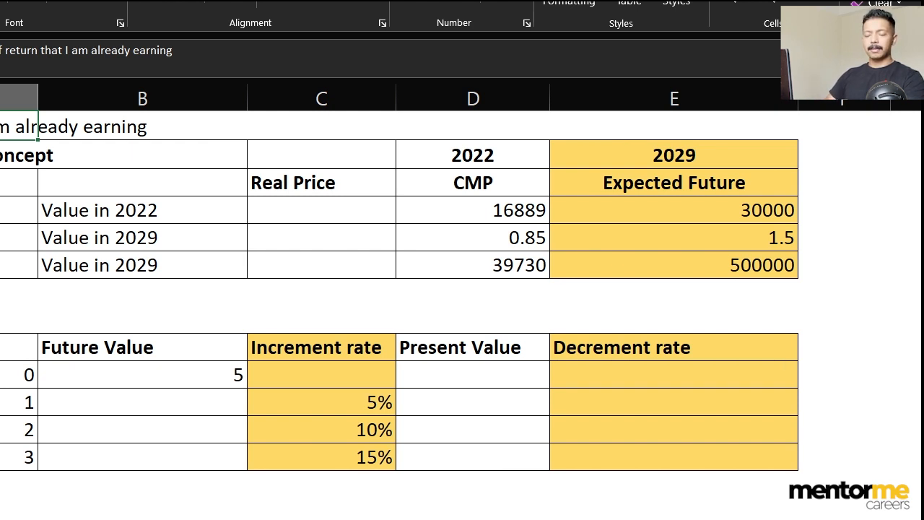
Enter 15% in cell C1, beside the note about the return already being earned.
left_click(142, 127)
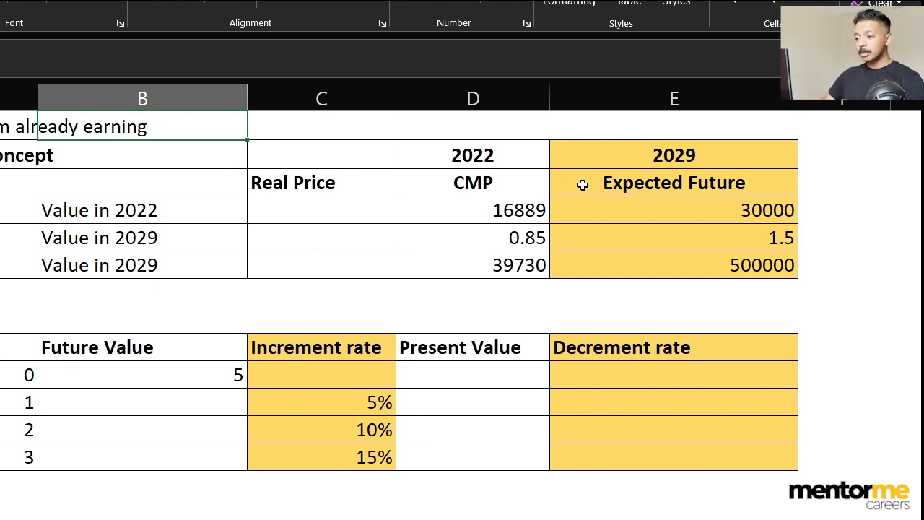
left_click(637, 213)
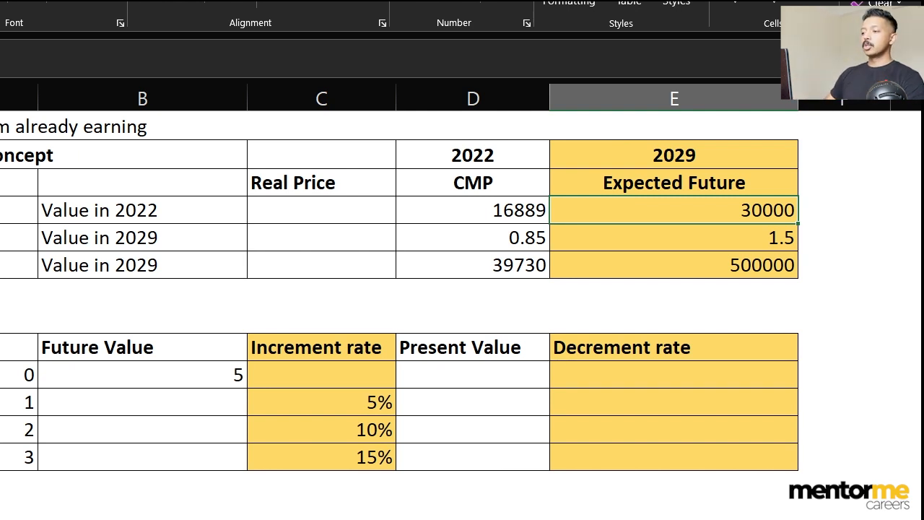
left_click(181, 129)
left_click(276, 123)
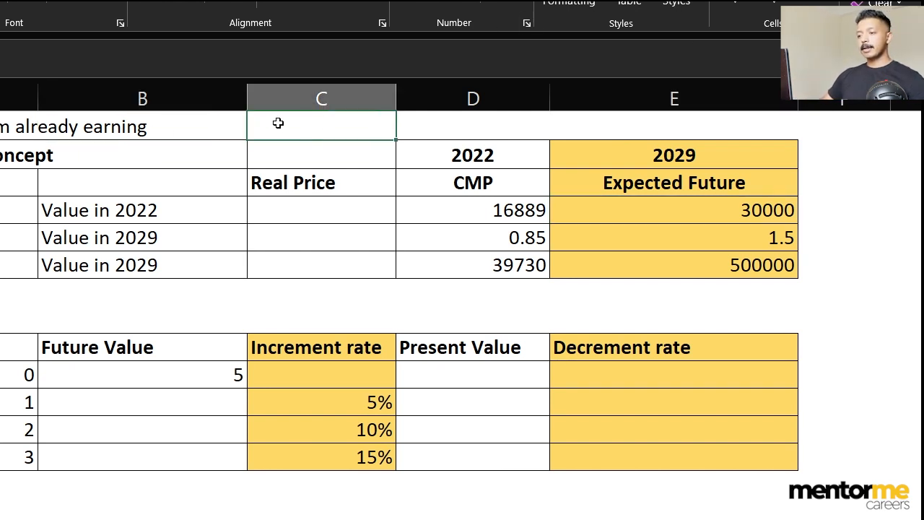
type("15$")
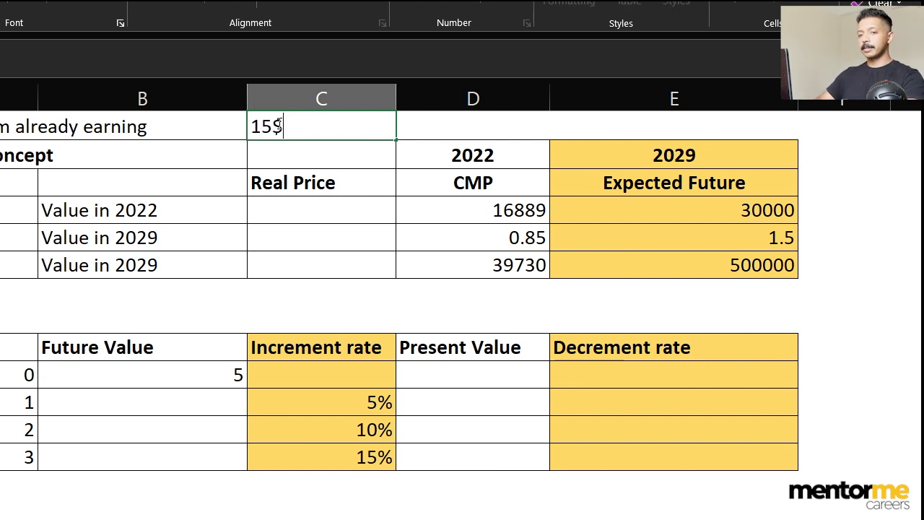
key("Return")
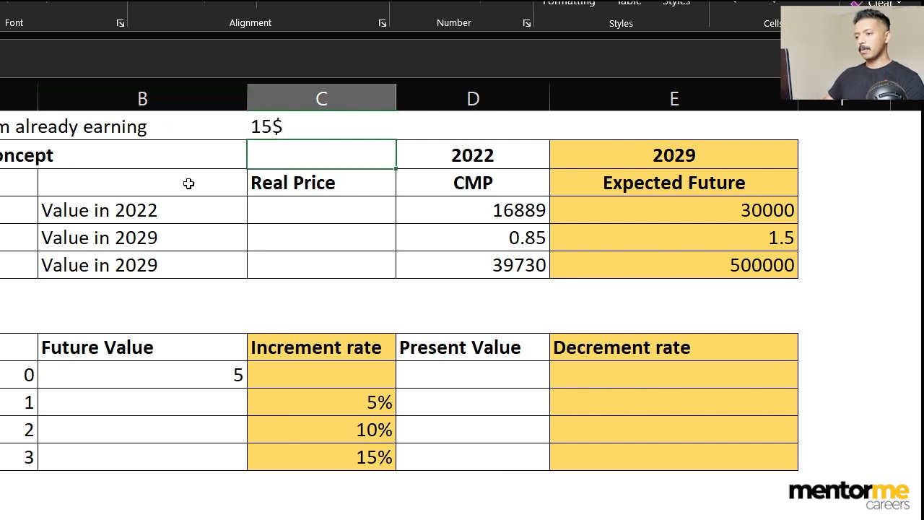
left_click(352, 122)
key("BackSpace")
type("%")
key("Return")
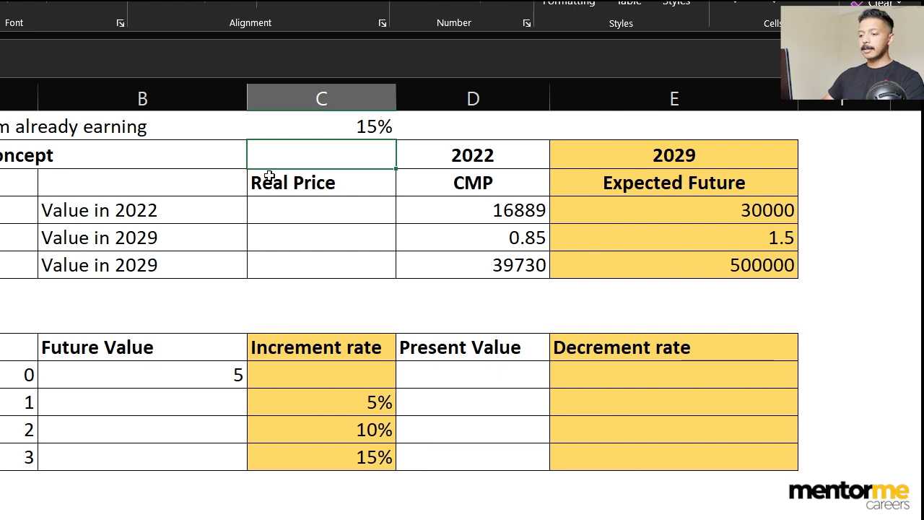
Calculate the year 1 Future Value in B11 with the formula =B10*(1+C11).
left_click(3, 319)
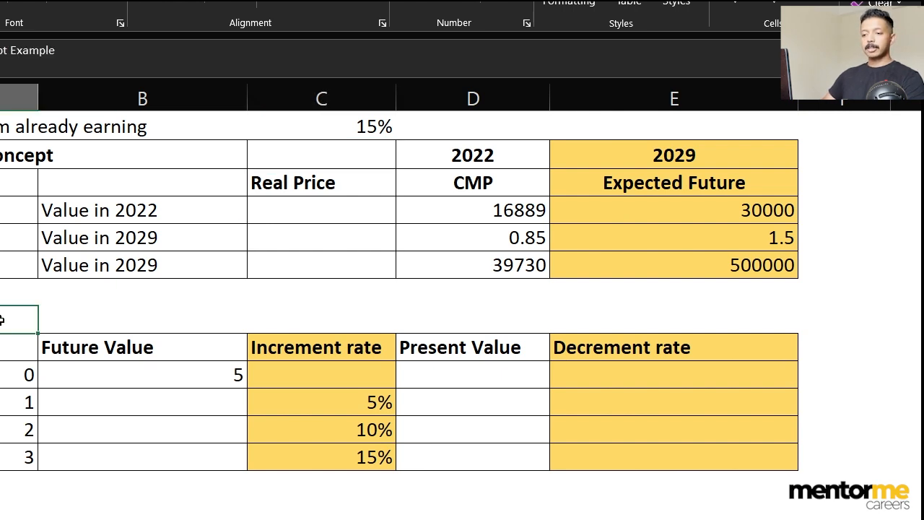
scroll(66, 326, "down", 1)
left_click(179, 286)
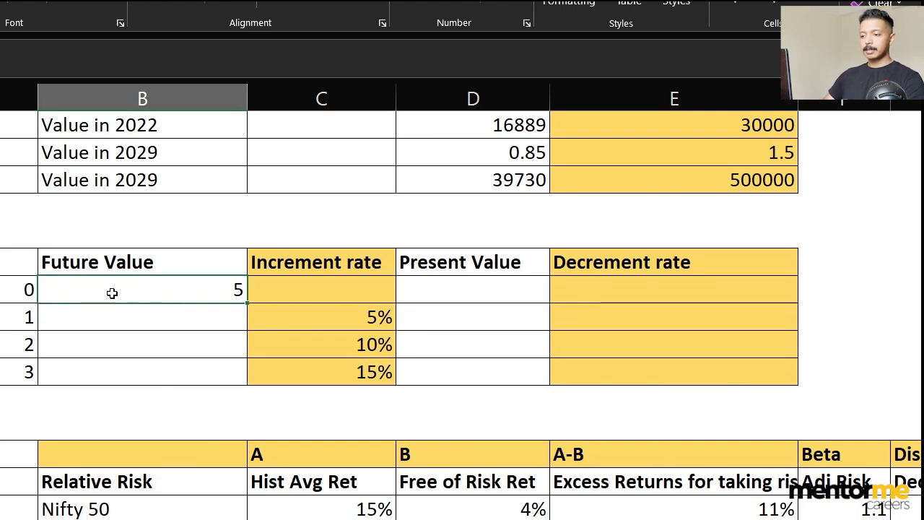
left_click(115, 325)
type("=")
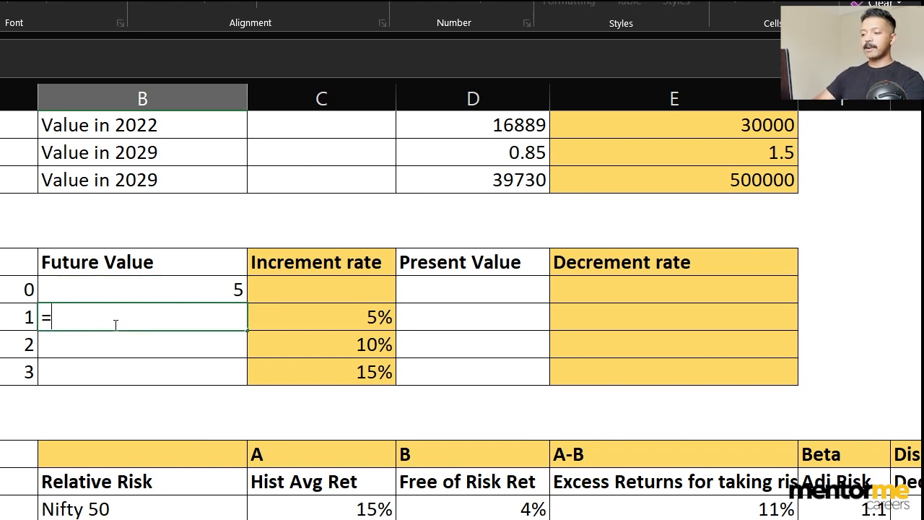
key("Up")
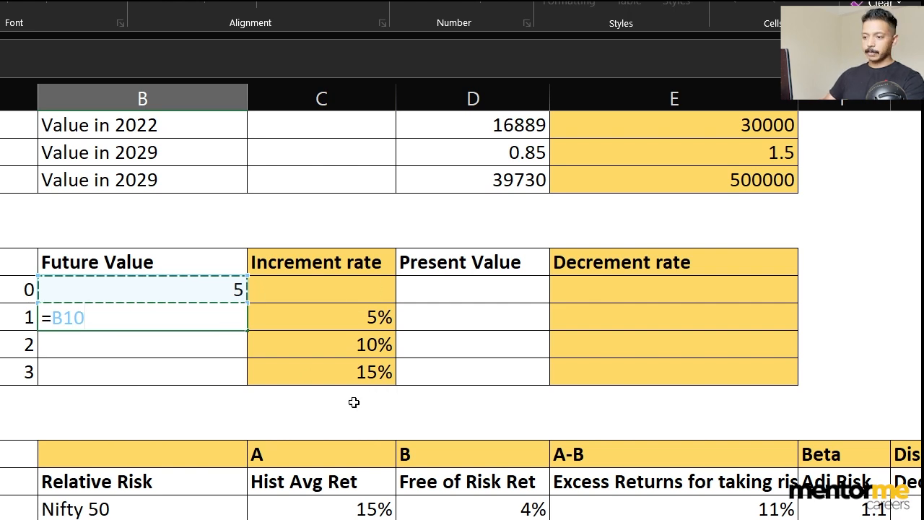
type("*")
key("Return")
key("Return")
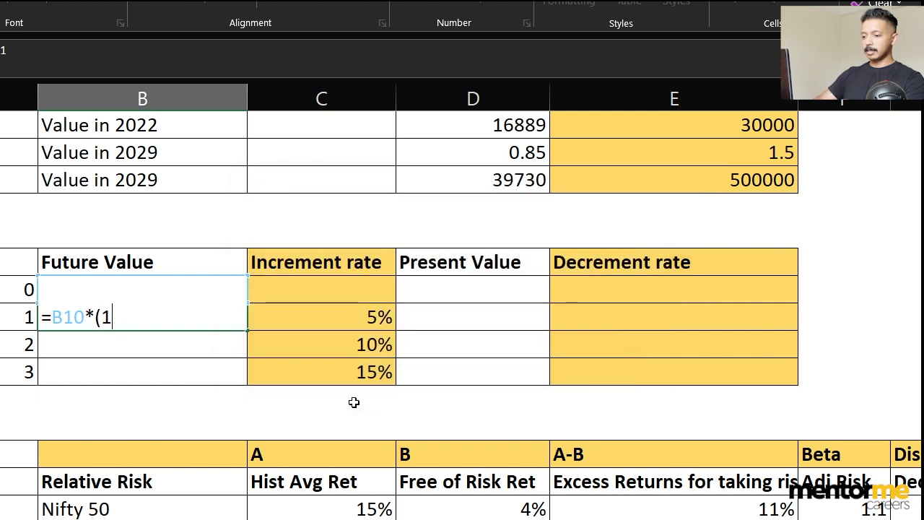
type("+")
key("Right")
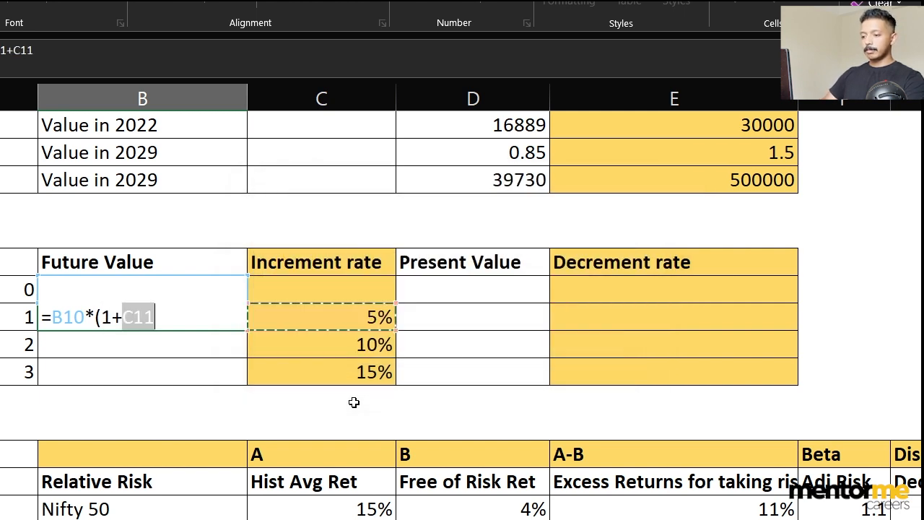
type(")")
key("Return")
key("Up")
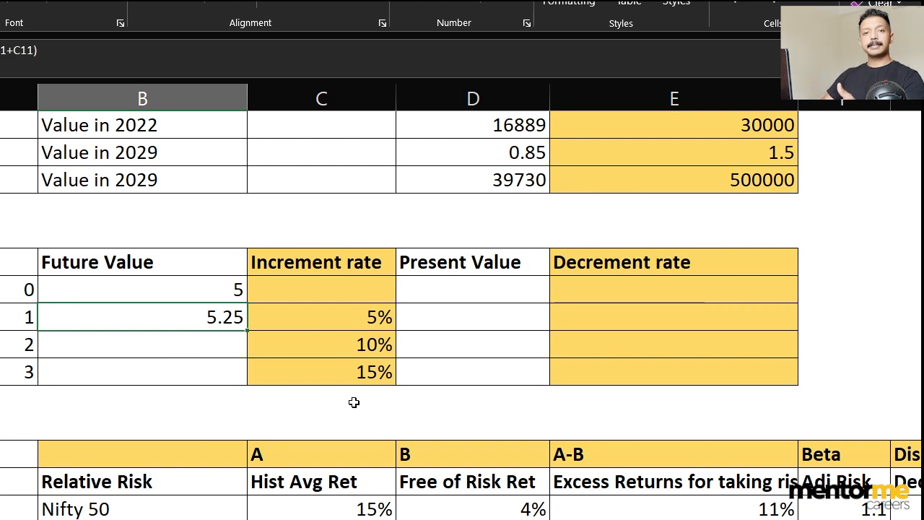
Copy the year 1 Future Value formula down to years 2 and 3 and check the copied references.
key("ctrl+c")
key("Down")
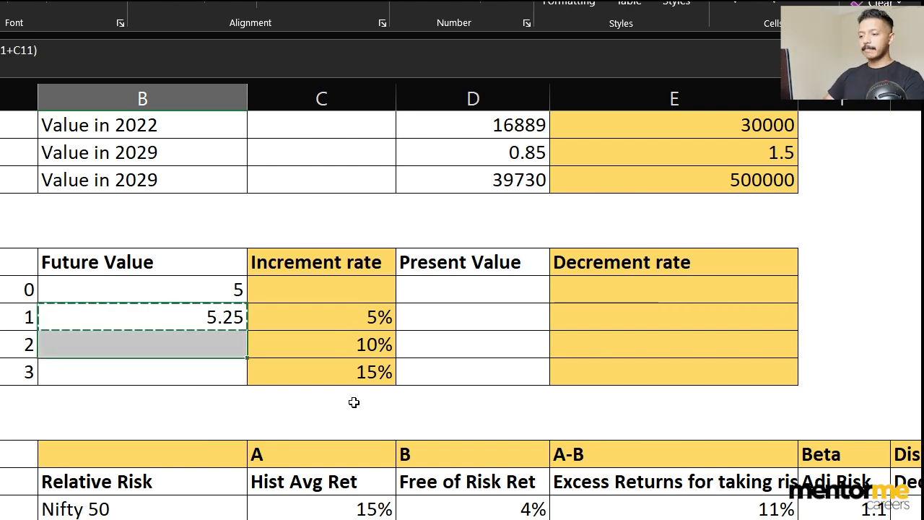
key("ctrl+v")
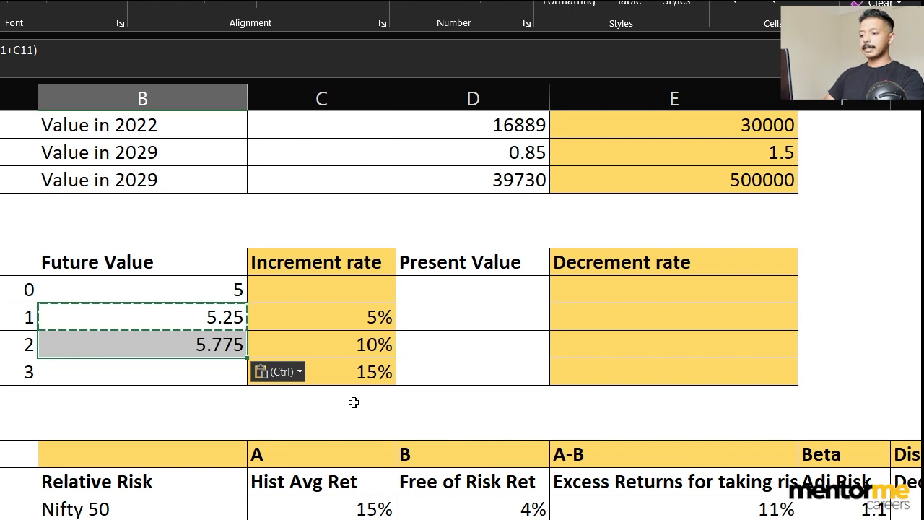
key("Down")
key("F2")
key("Escape")
key("ctrl+c")
key("Down")
key("ctrl+v")
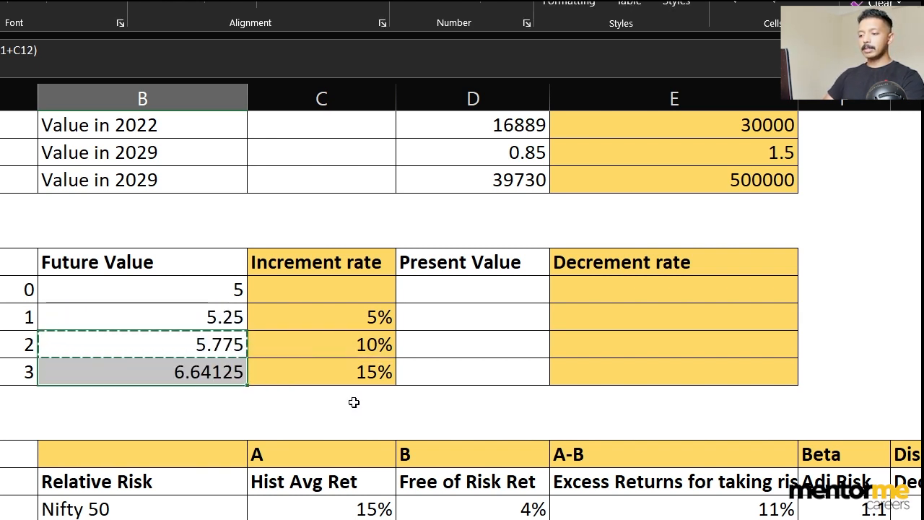
key("Escape")
key("F2")
key("Escape")
Compare the increment rates for years 1 to 3 with the 2029 Expected Future values of the three assets.
key("Right")
key("Up")
key("Up")
key("shift+Down")
key("shift+Down")
key("shift+Down")
key("shift+Up")
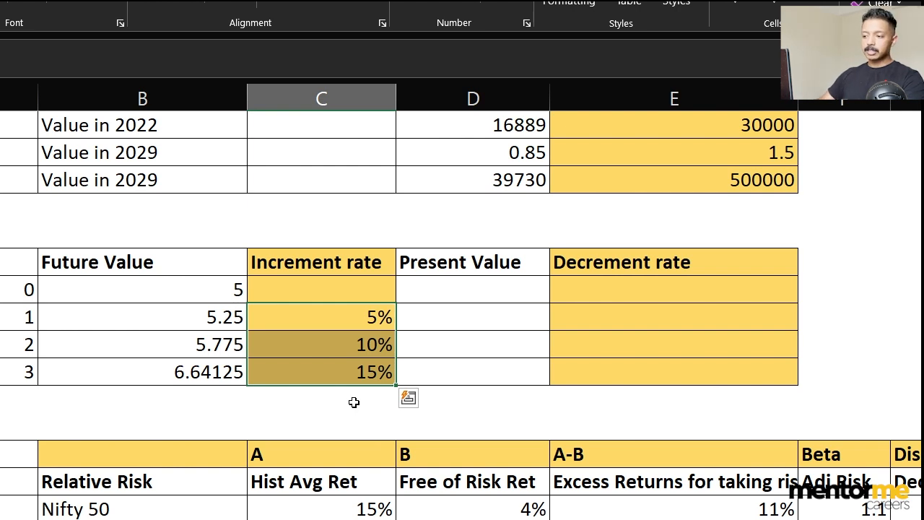
scroll(396, 250, "up", 1)
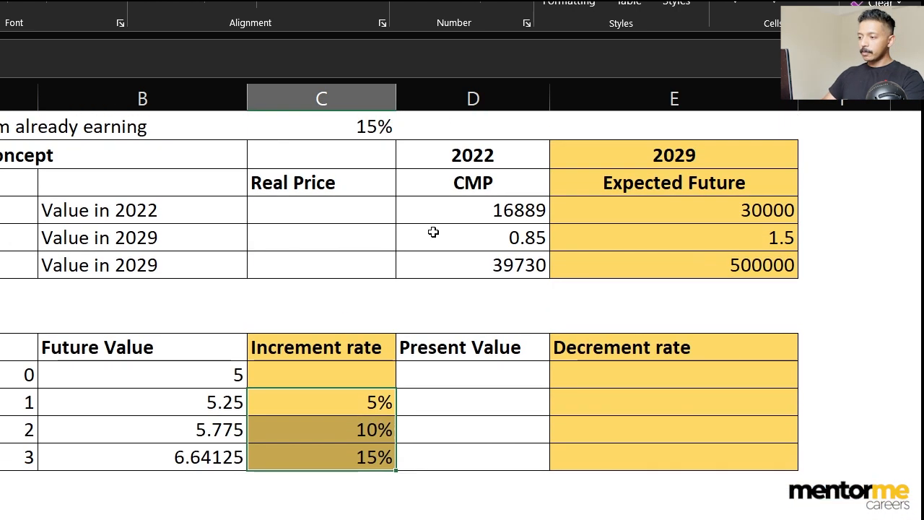
left_click(770, 208)
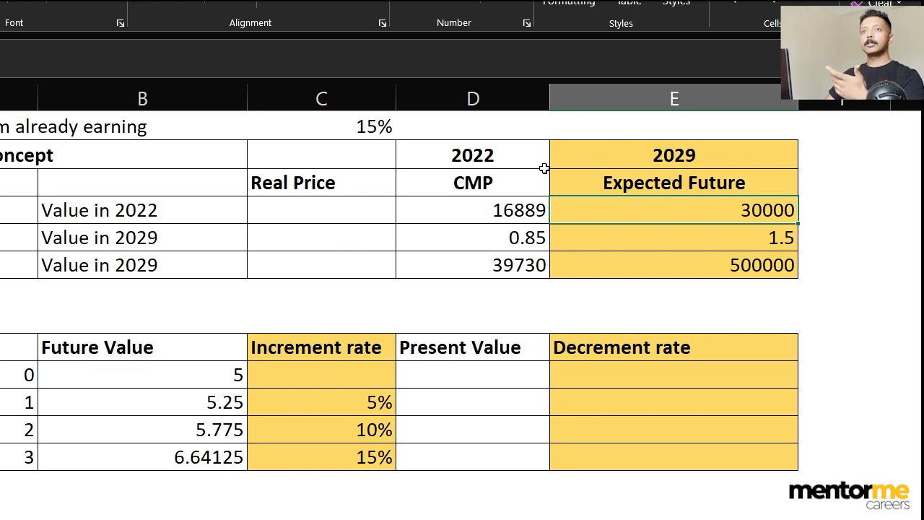
scroll(292, 383, "down", 1)
left_click_drag(340, 316, 333, 372)
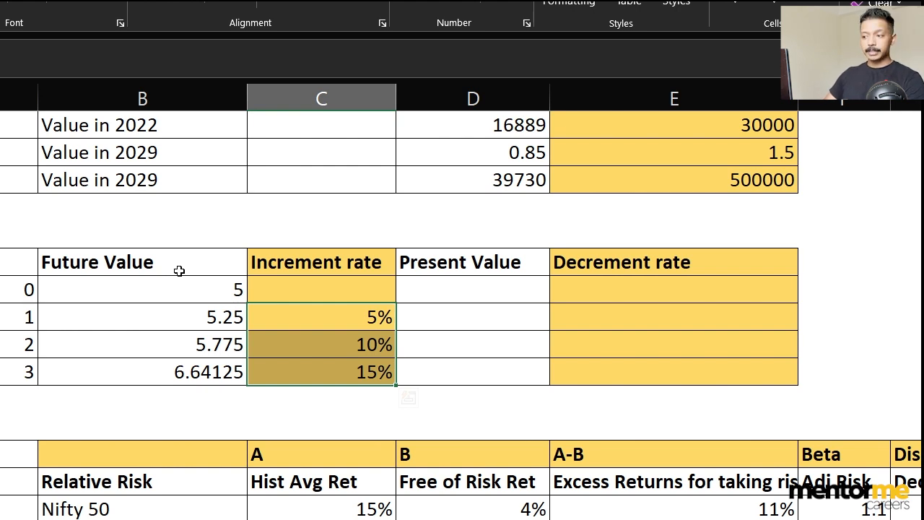
scroll(179, 271, "up", 1)
left_click_drag(746, 217, 740, 281)
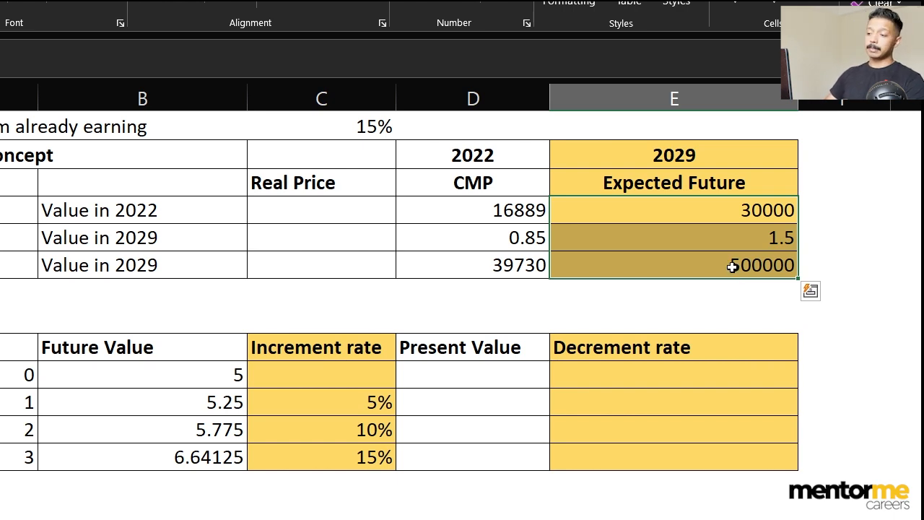
Examine how the year 3 Future Value and its increment rate relate to the empty year 0 Present Value and Decrement rate cells.
scroll(561, 233, "down", 2)
left_click(289, 261)
left_click(177, 289)
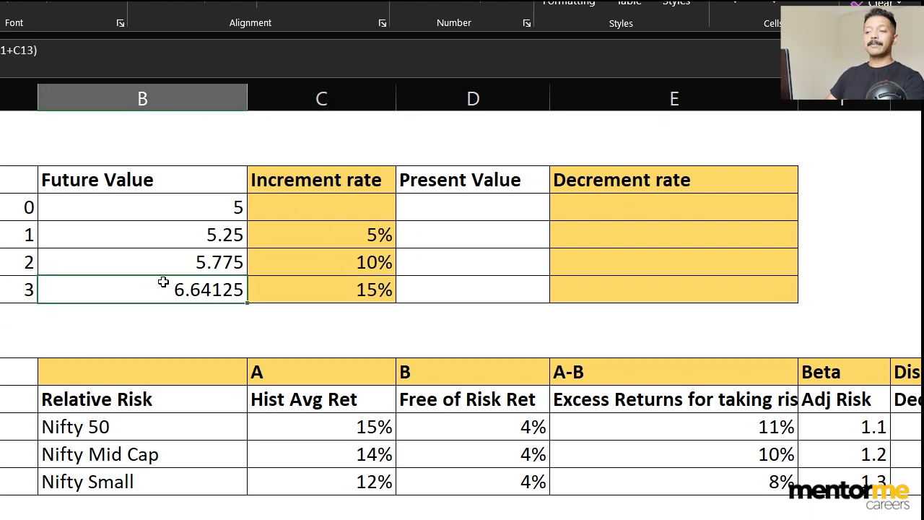
left_click(181, 216)
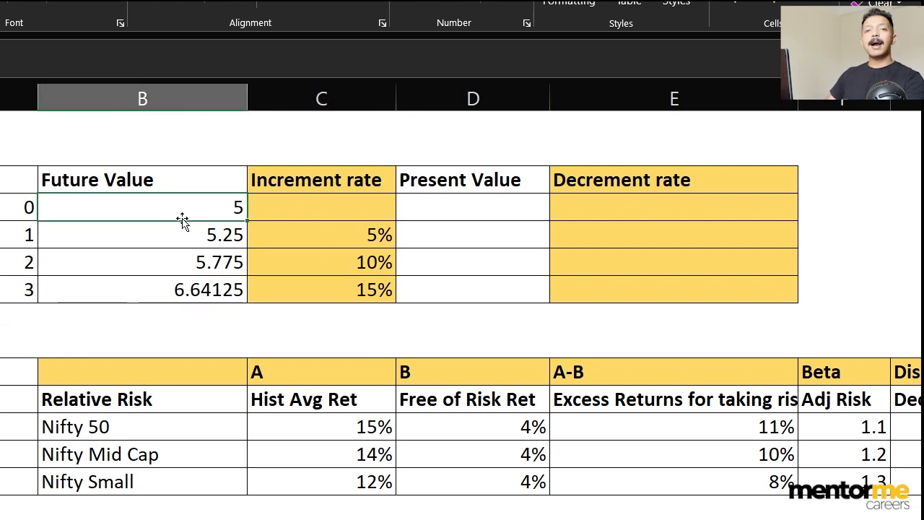
left_click(495, 199)
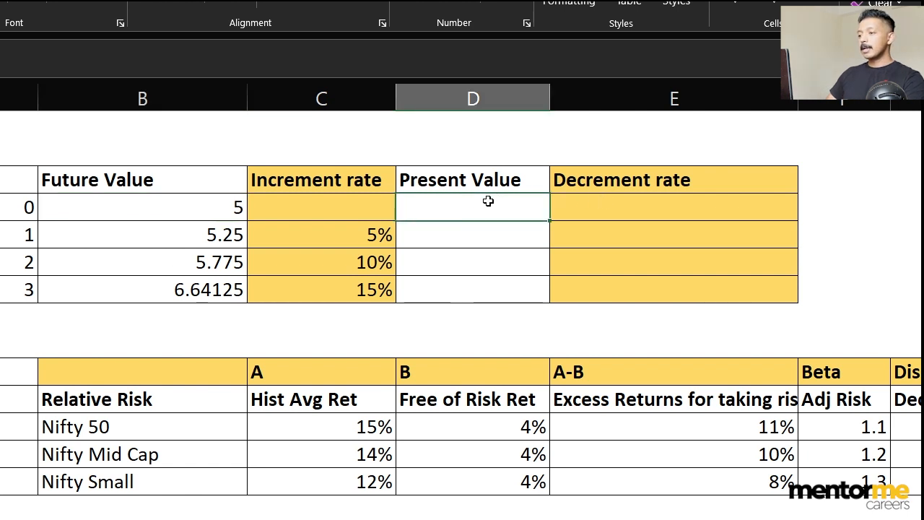
left_click(612, 210)
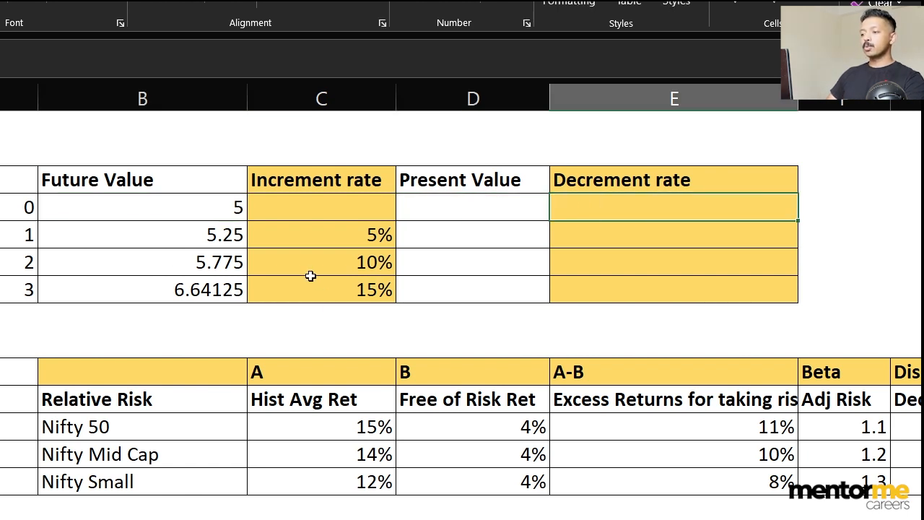
left_click(337, 293)
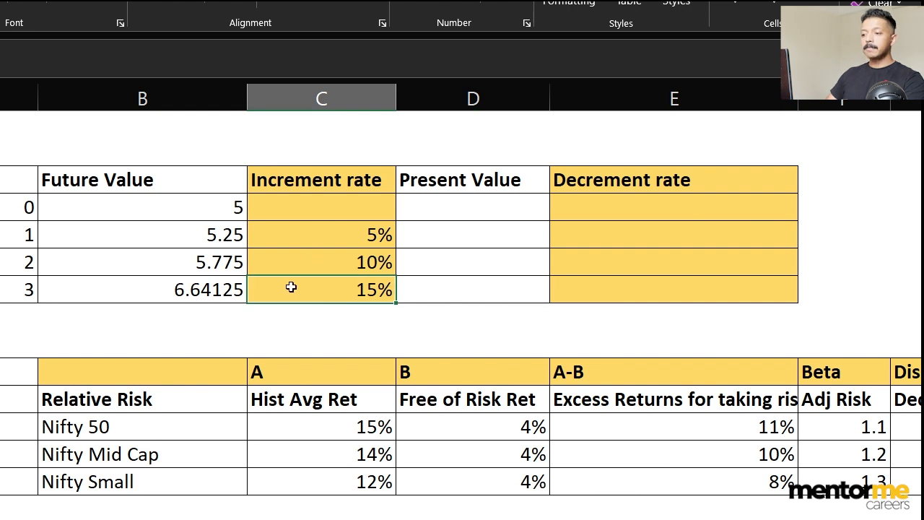
left_click(194, 289)
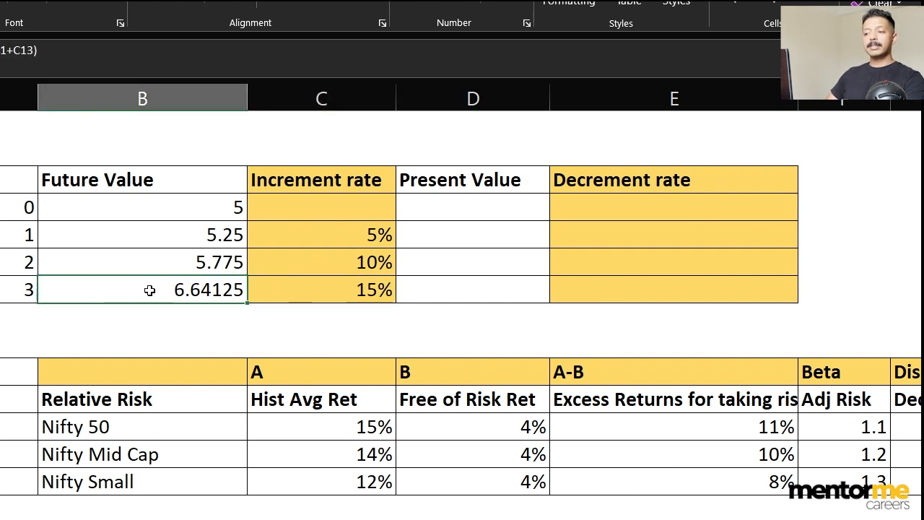
left_click(609, 214)
left_click(481, 208)
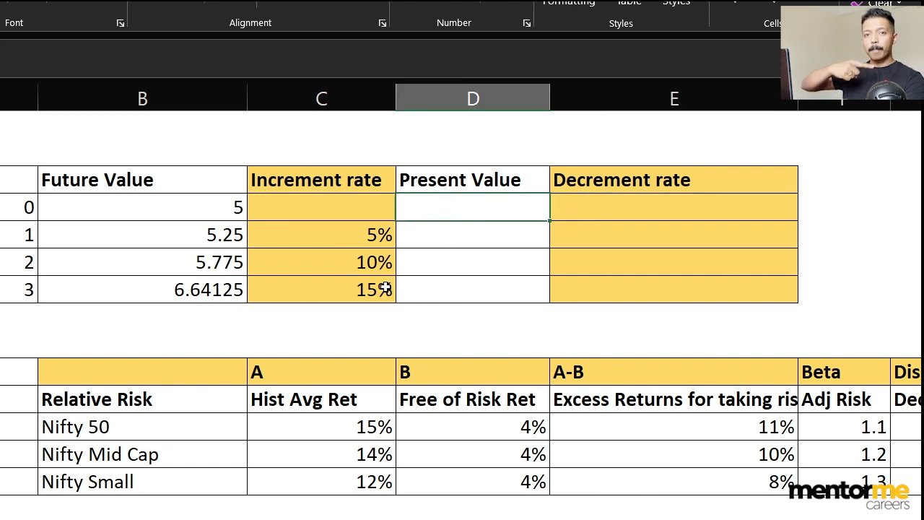
Inspect the Future Value formulas of years 2 and 1, noting how each uses the prior value and its increment rate.
left_click(136, 202)
key("Down")
key("Down")
key("F2")
key("Escape")
key("Up")
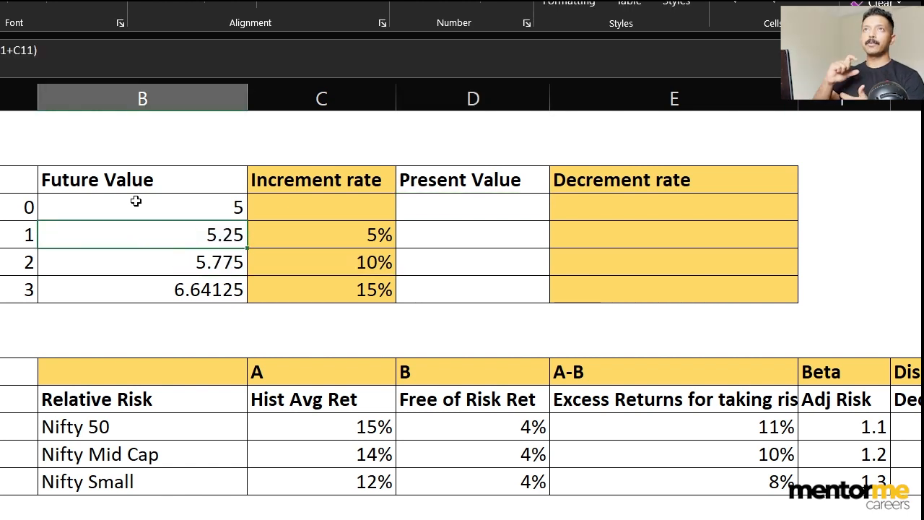
key("F2")
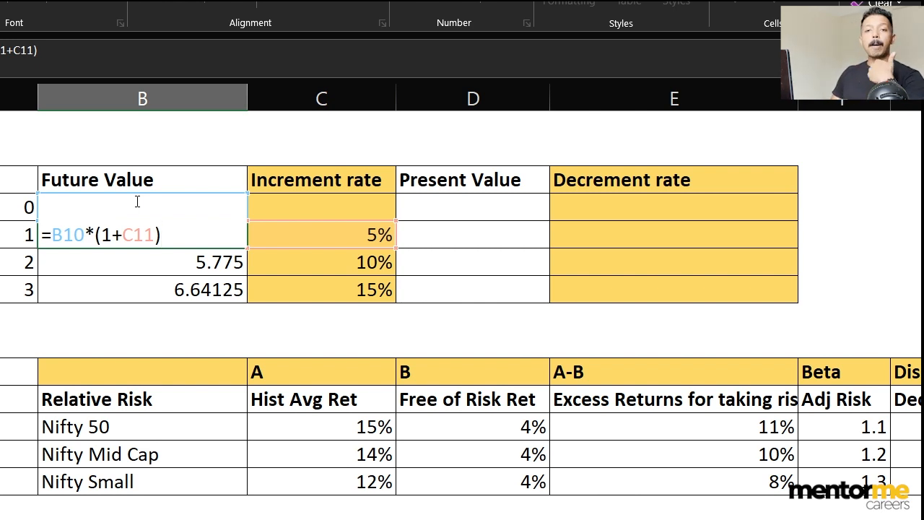
key("Tab")
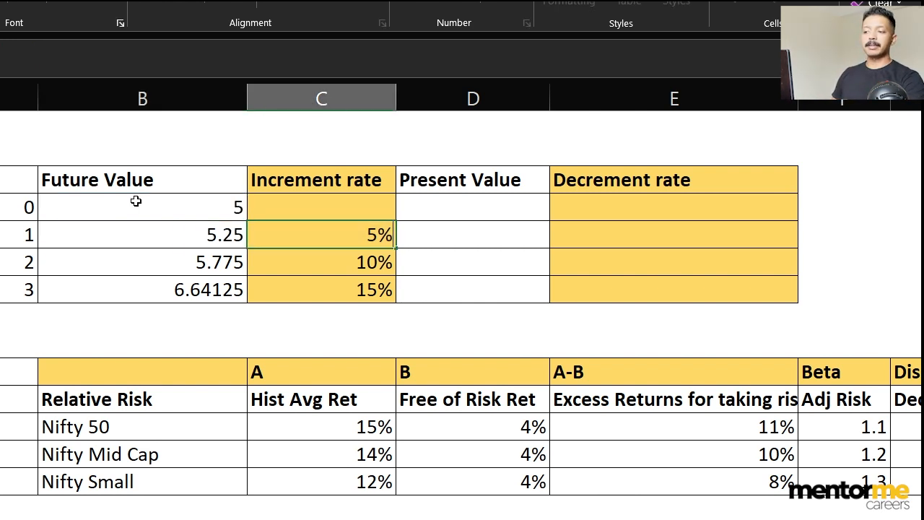
Enter the formula note "value x(1+rate)" in the cell directly above the Future Value header.
left_click(132, 128)
left_click(161, 155)
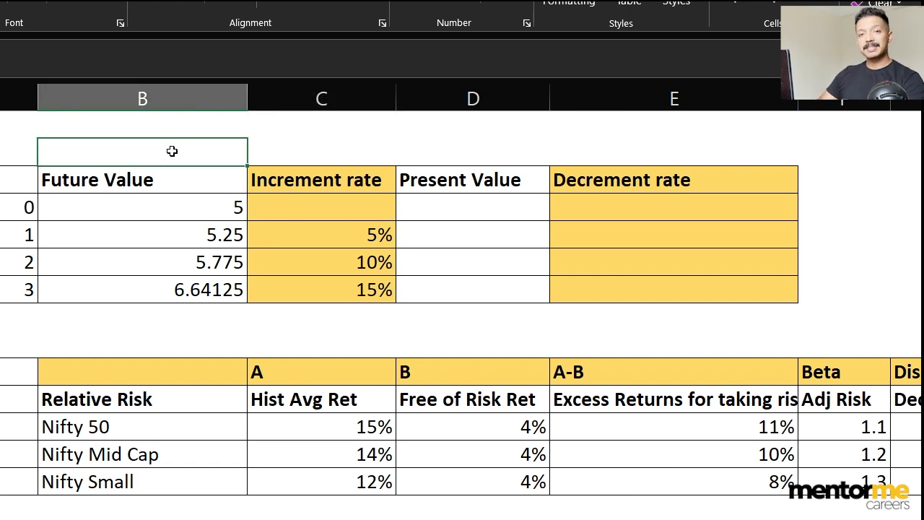
type("=")
key("BackSpace")
type("value x")
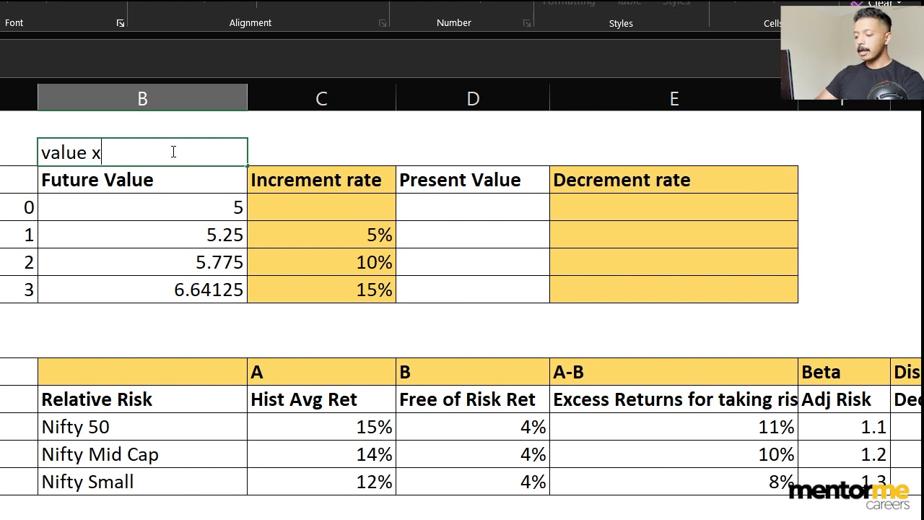
type("(1+rate)")
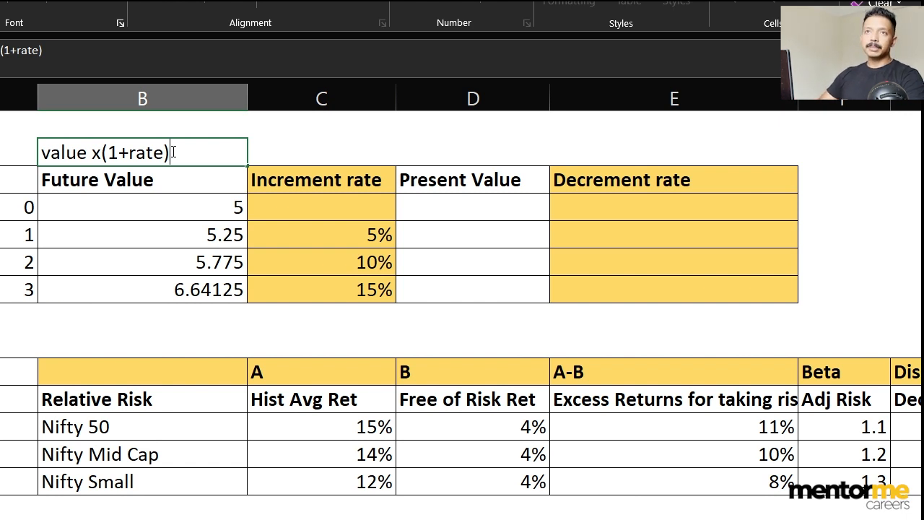
key("Tab")
Enter 110% and its decimal equivalent 1.1 in the two cells beside the "value x(1+rate)" note.
type("110")
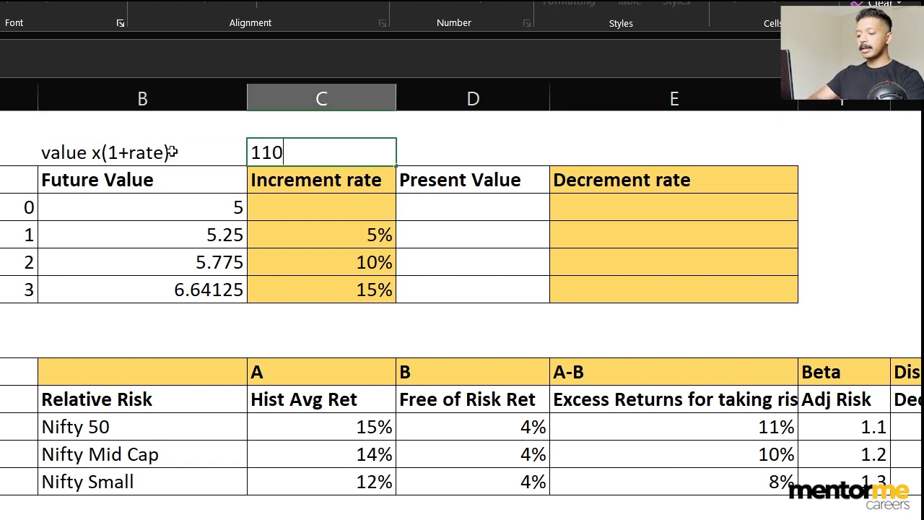
key("ctrl+Return")
key("Tab")
type("1.1")
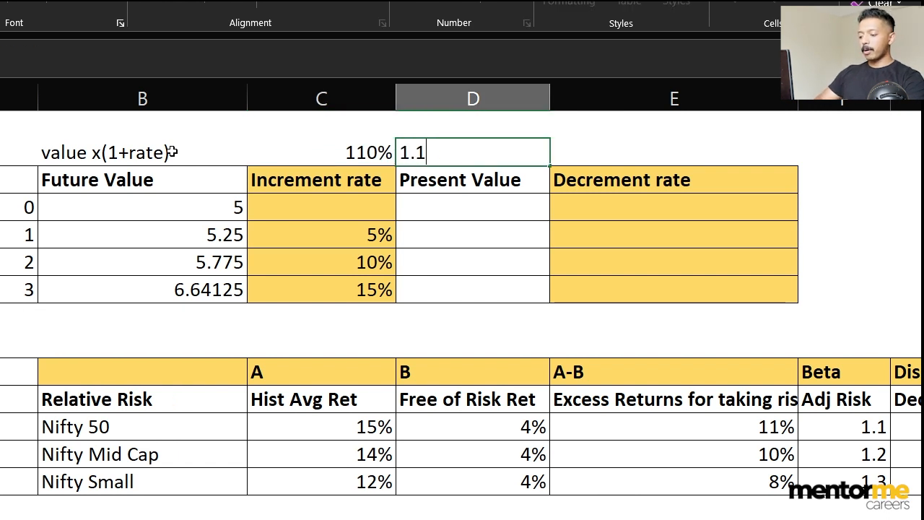
key("Return")
key("Up")
key("Left")
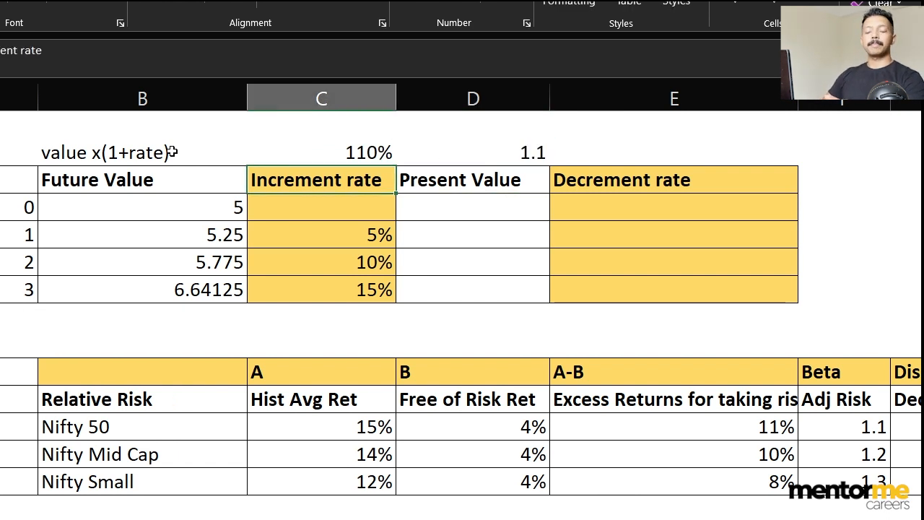
Clear the 110% and 1.1 entries beside the formula note.
key("shift+Right")
key("Delete")
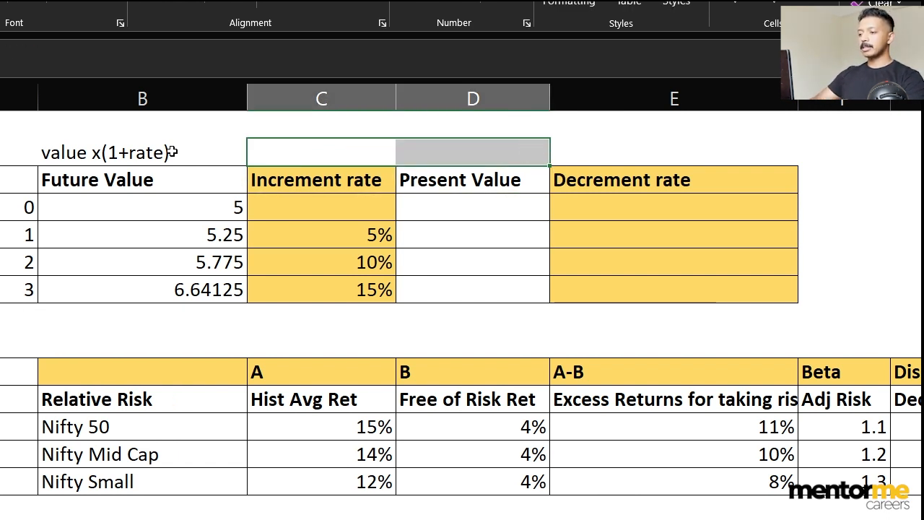
key("Left")
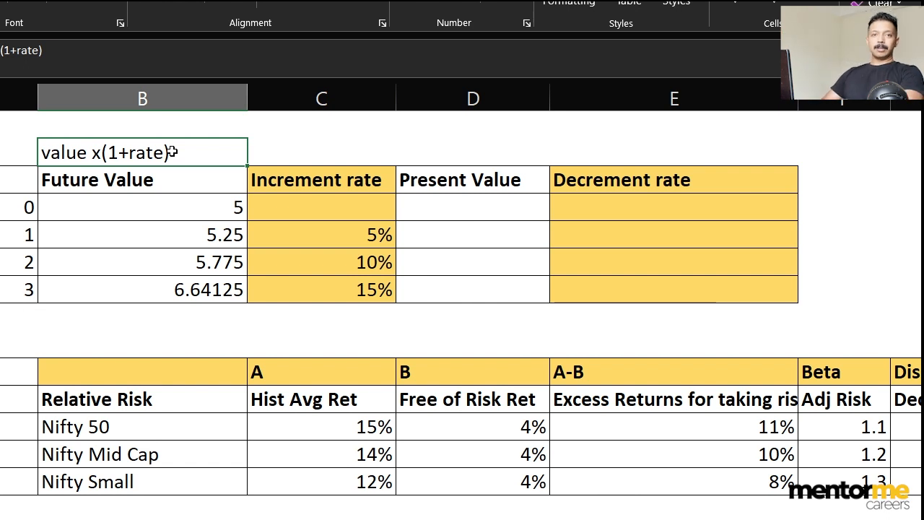
Examine how the Future Values of years 2 and 3 and the year 3 increment rate relate to the empty year 2 Present Value.
key("Down")
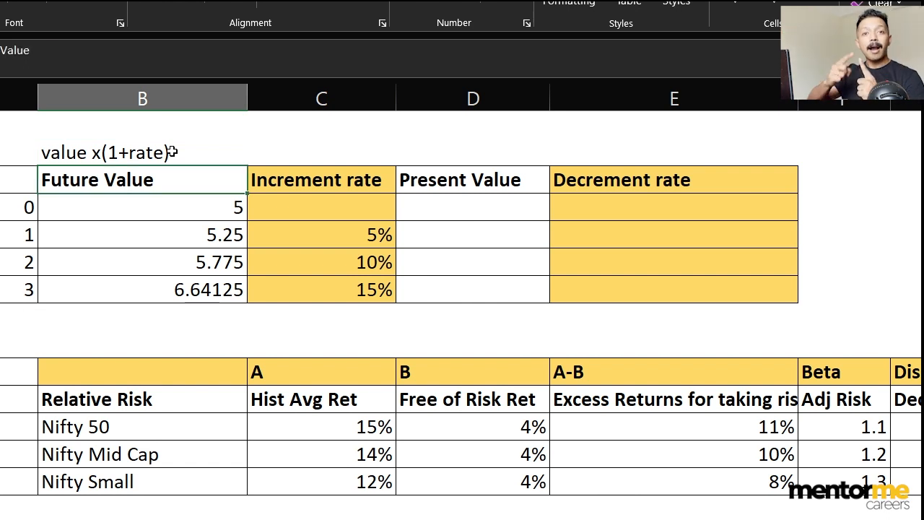
key("Down")
key("Down")
key("Right")
key("Left")
key("Down")
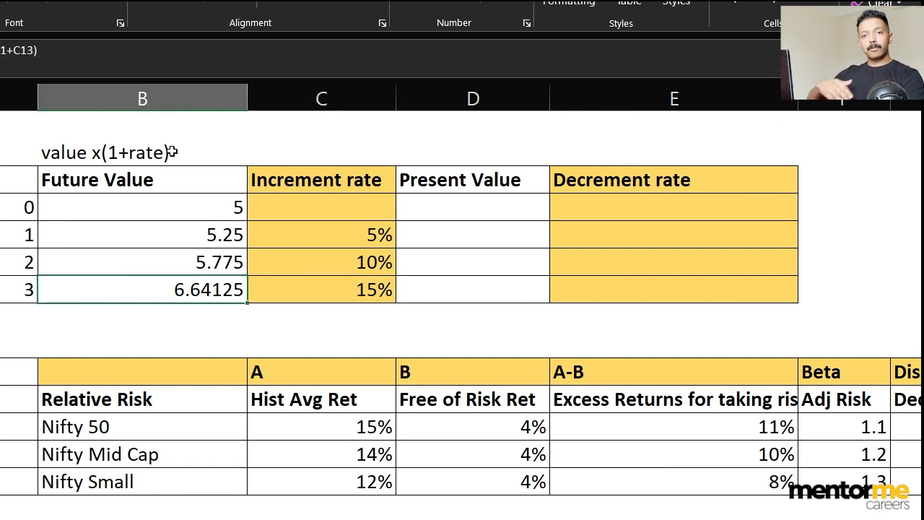
key("Right")
key("Right")
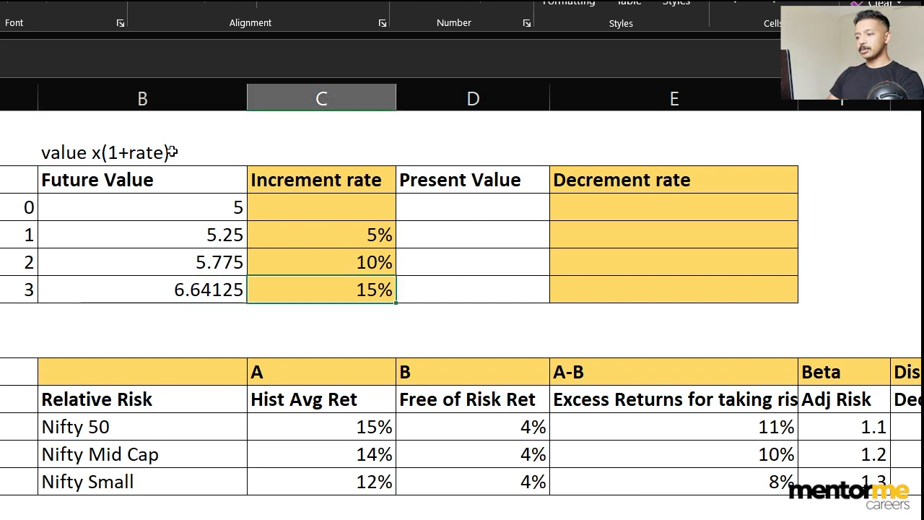
key("Up")
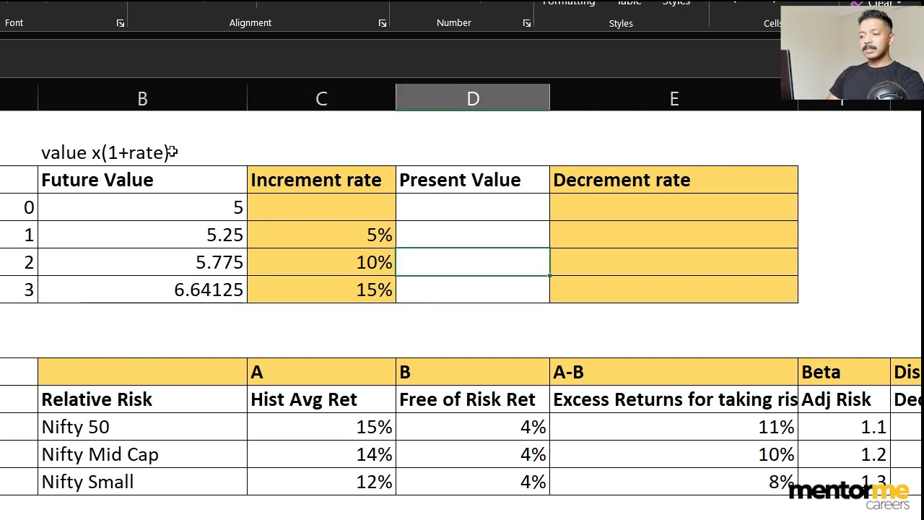
key("Left")
key("Left")
key("Down")
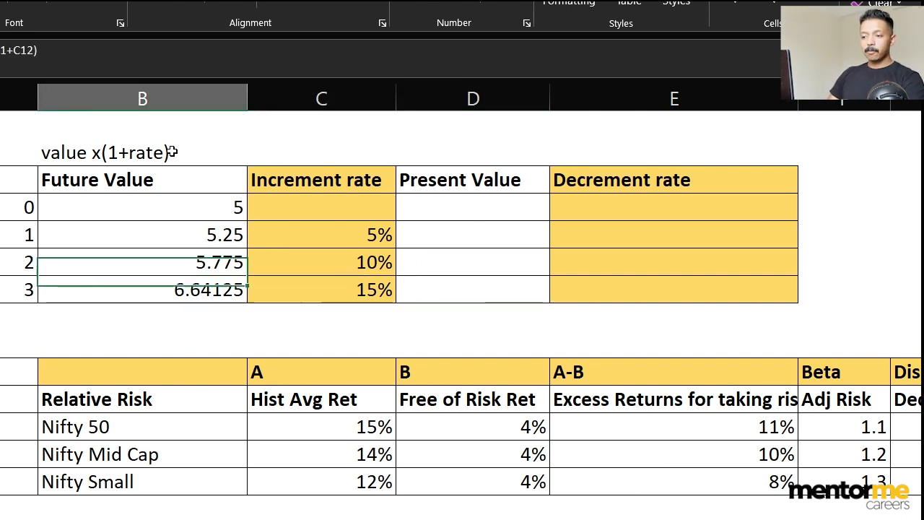
Calculate the year 2 Present Value by discounting the year 3 Future Value with the formula =B13/(1+15%).
key("Up")
key("Right")
key("Right")
type("=")
key("Down")
key("Left")
key("Left")
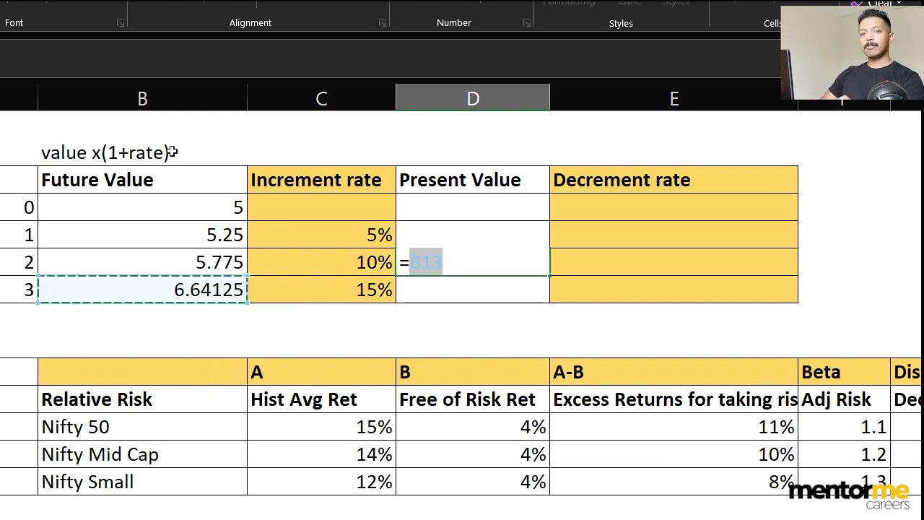
type("/(1+")
key("Left")
key("Down")
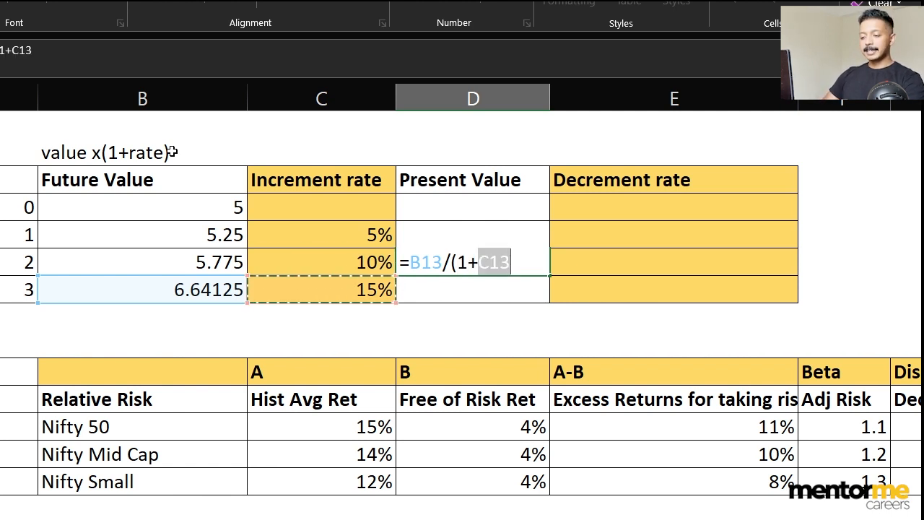
key("F4")
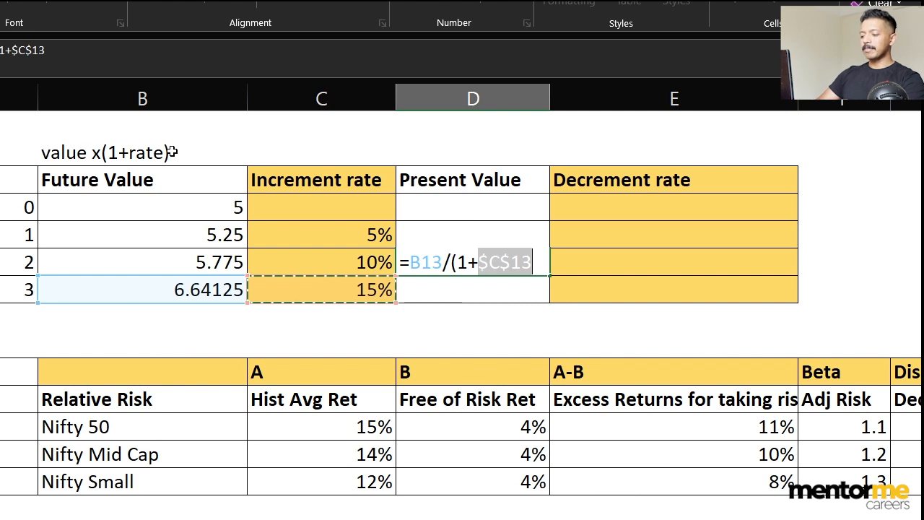
key("BackSpace")
key("BackSpace")
type("+1")
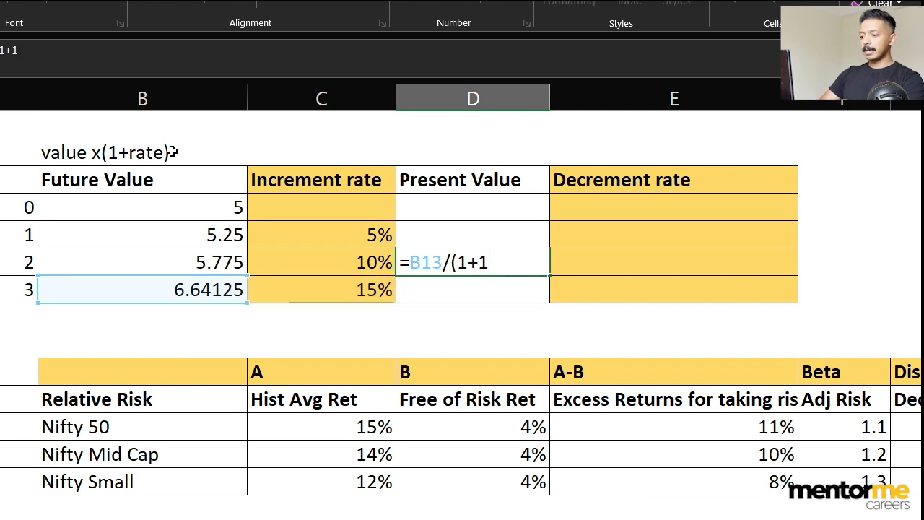
type("5 %)")
key("ctrl+Return")
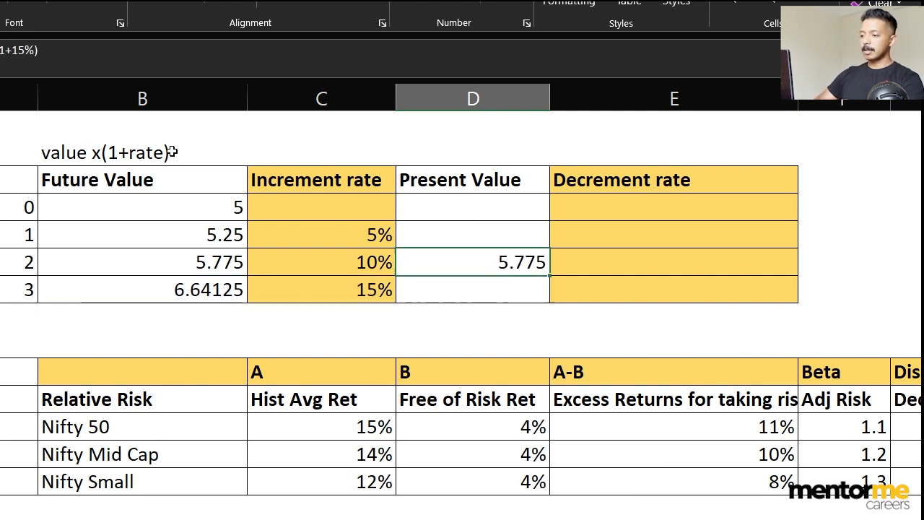
key("F2")
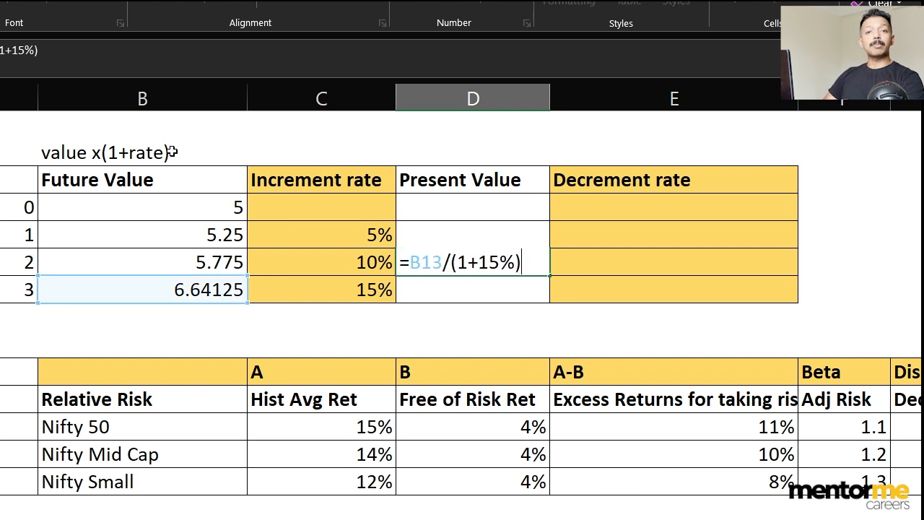
key("Escape")
Copy the year 2 Present Value formula up into the year 1 cell and check its references.
key("ctrl+c")
key("shift+Up")
key("ctrl+v")
key("Escape")
key("Up")
key("Down")
key("Up")
key("F2")
key("Escape")
Change the discount rate in the year 1 Present Value formula to 10%, giving =B12/(1+10%).
key("F2")
key("Left")
key("Left")
key("Left")
key("Right")
key("BackSpace")
type("0")
key("ctrl+Return")
key("F2")
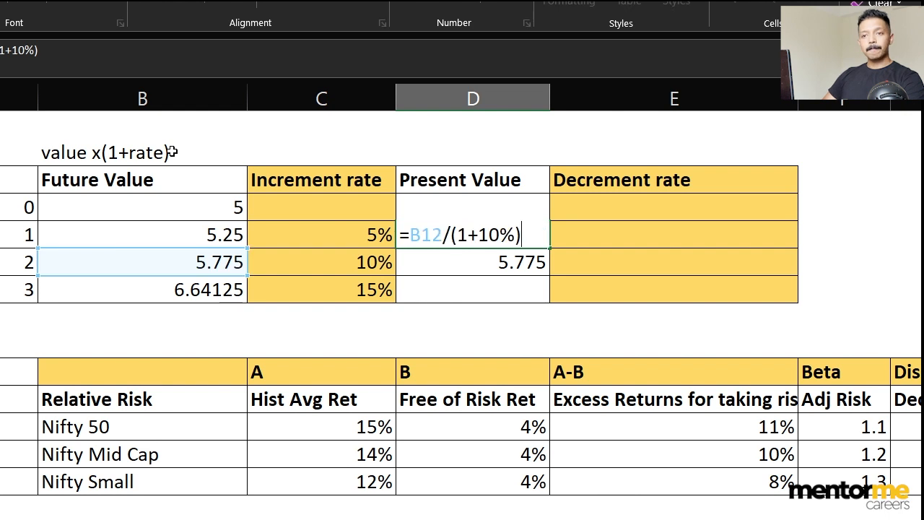
key("Escape")
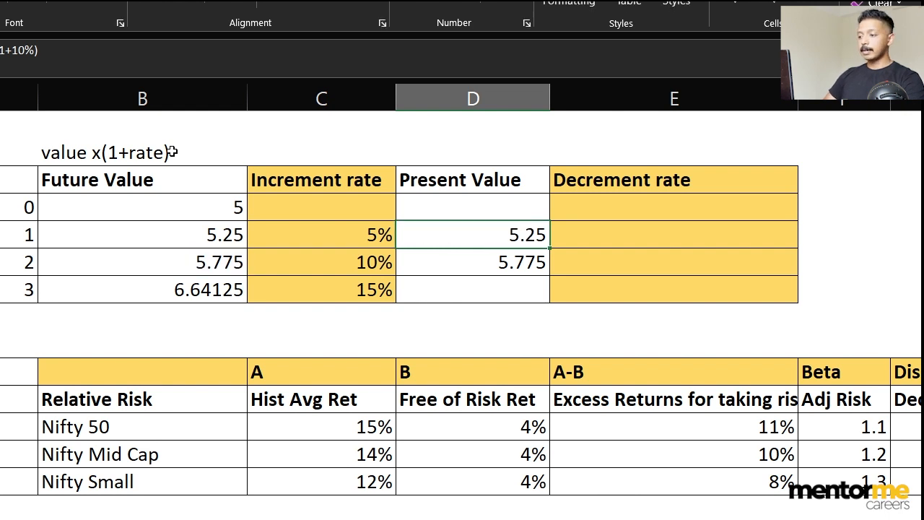
Copy the year 1 Present Value formula to year 0 and set its rate to 5%, giving =B11/(1+5%).
key("ctrl+c")
key("shift+Up")
key("ctrl+v")
key("F2")
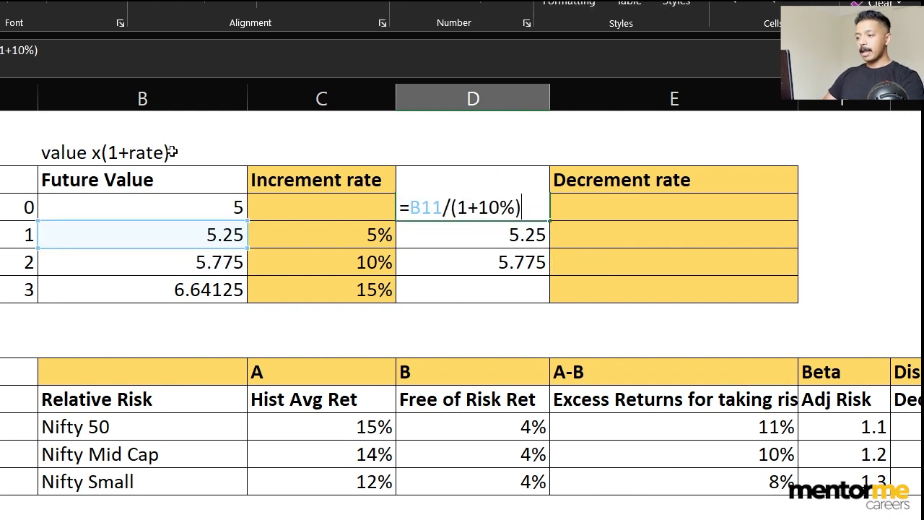
key("Left")
key("Left")
key("BackSpace")
key("BackSpace")
type("5")
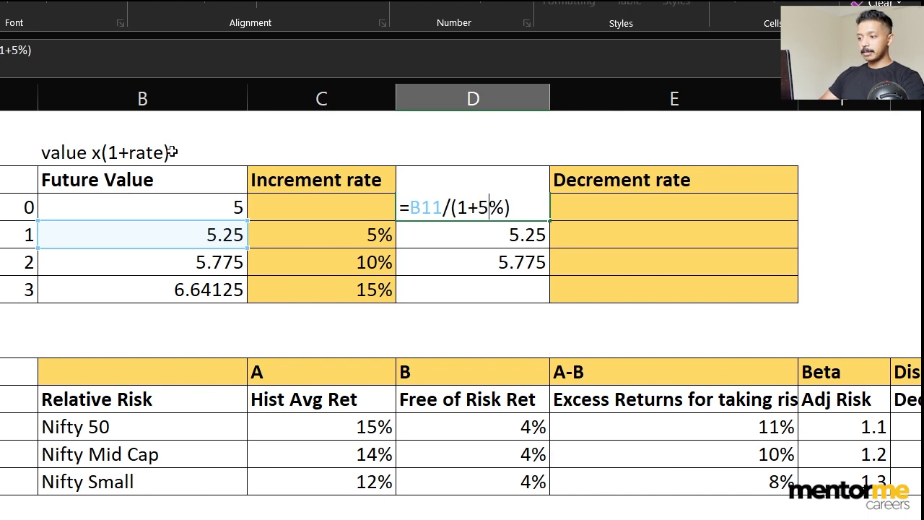
key("Return")
left_click(351, 229)
left_click(474, 200)
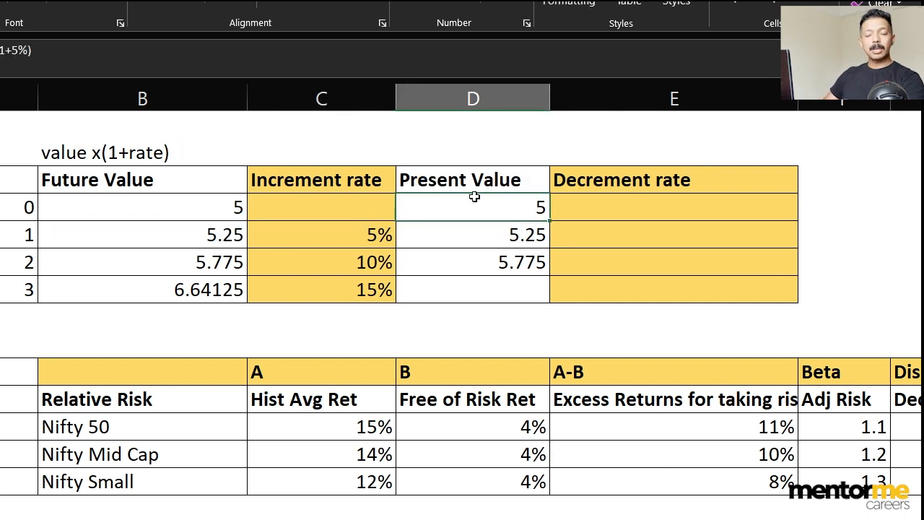
Start a formula note in G and H beside the 500000 Expected Future row, entering FV and an equals sign in adjacent cells.
scroll(474, 197, "up", 2)
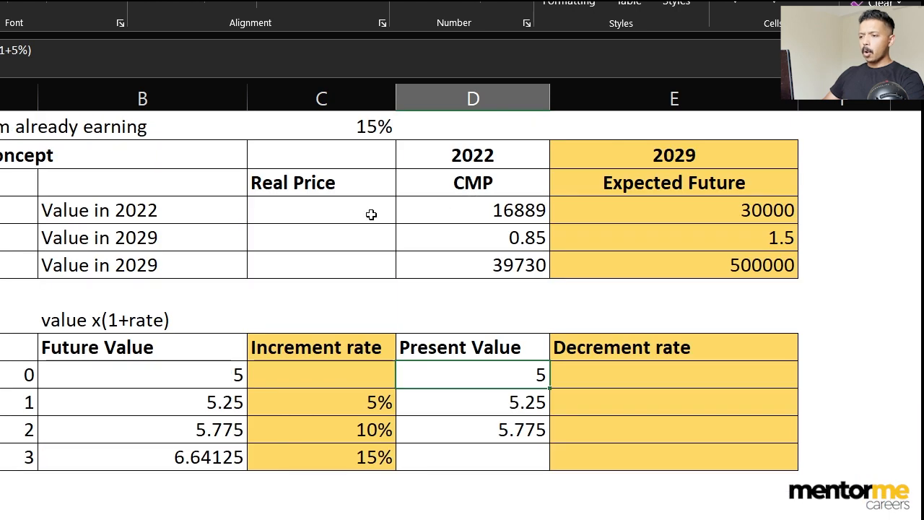
left_click(147, 325)
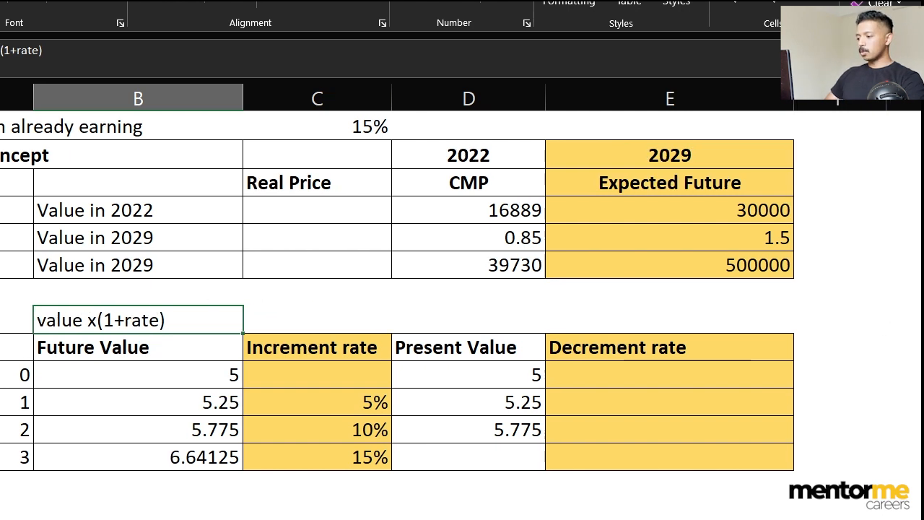
scroll(679, 355, "right", 2)
left_click(773, 271)
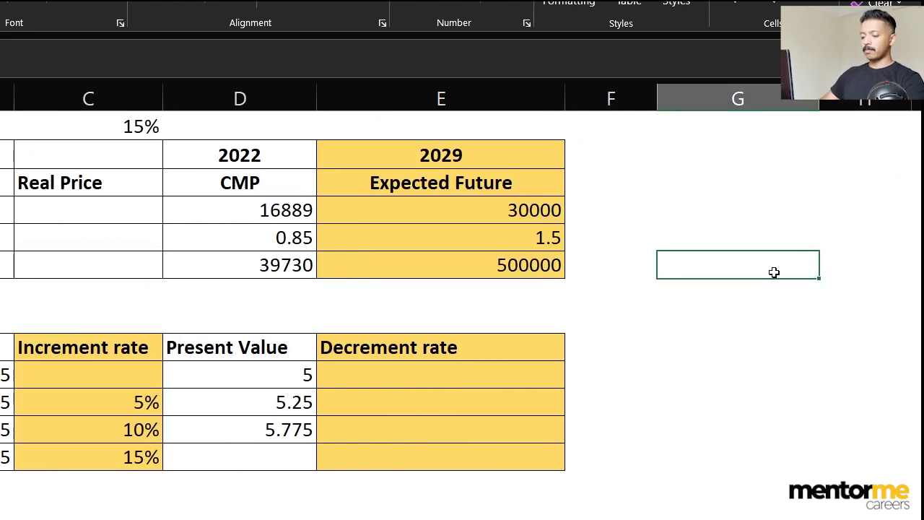
type("FV")
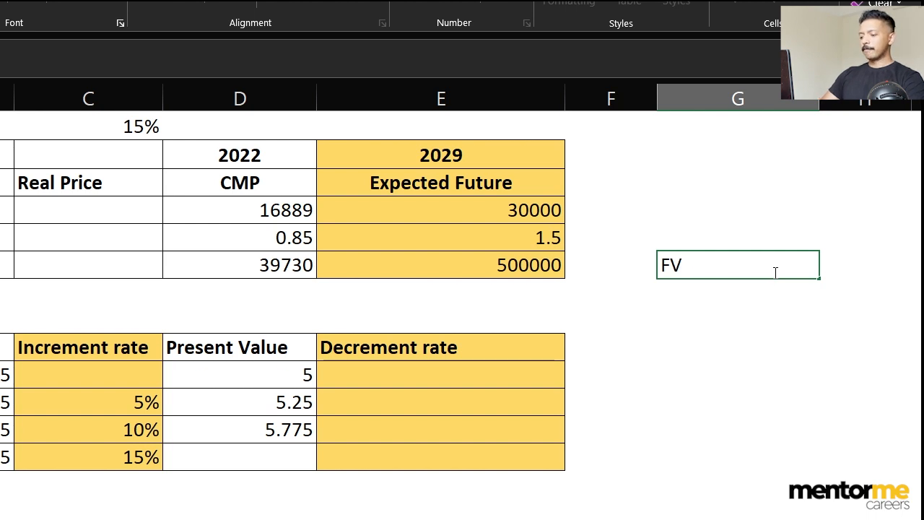
key("Tab")
type("=")
key("Escape")
key("Left")
key("F2")
key("Escape")
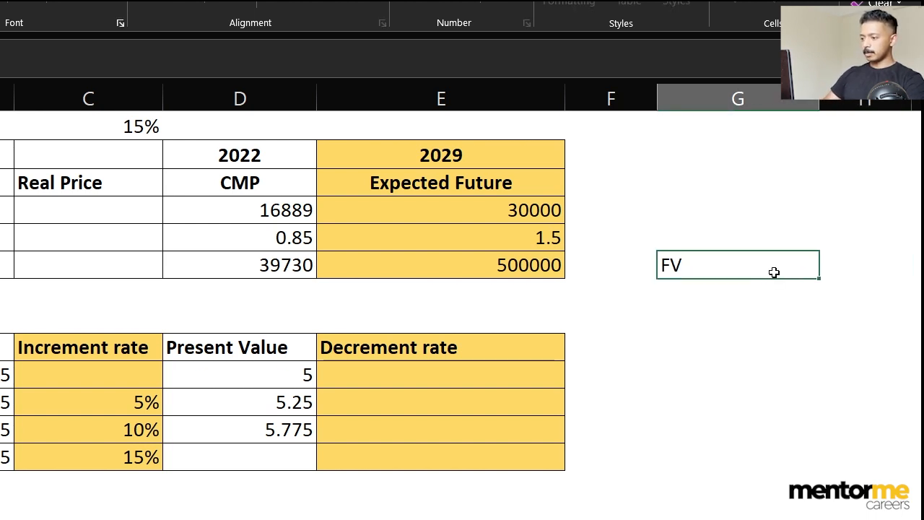
key("Right")
type("=")
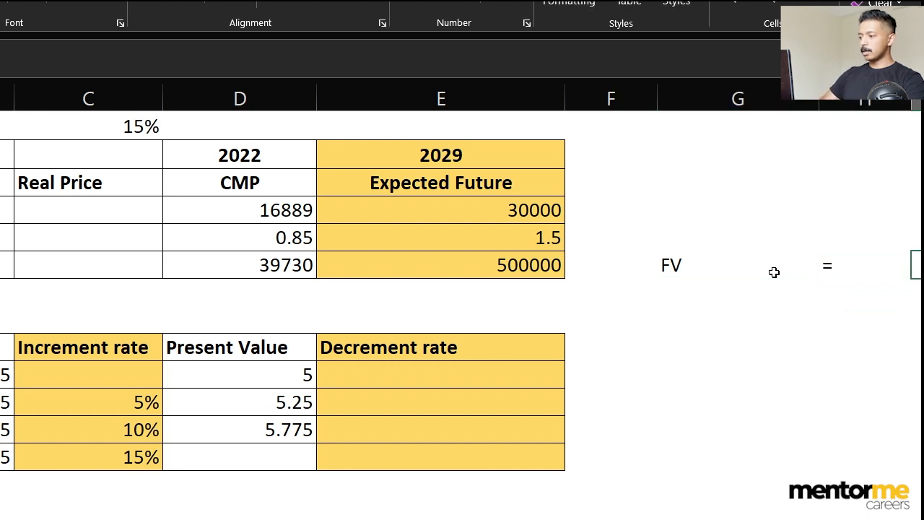
Complete the FV note with the compounding expression ending in "+R)^N" in the cell after the equals sign.
type("F")
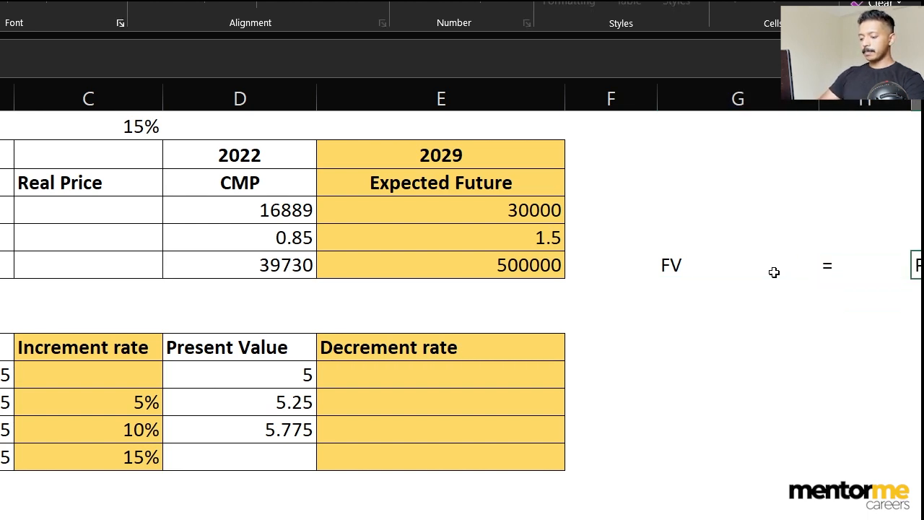
type("+R")
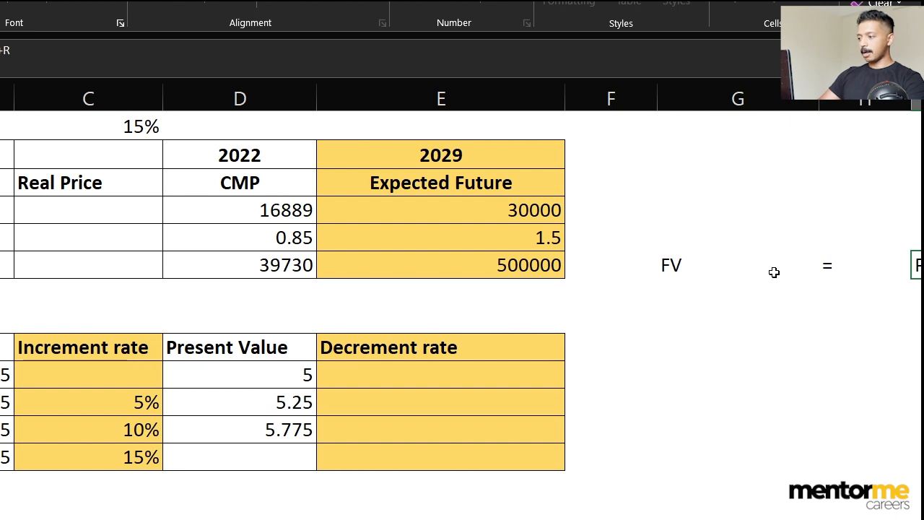
type(")^N")
key("Return")
Inspect the Present Value formulas of years 0 and 1, noting which future value and rate each one uses.
key("Left")
key("Left")
key("Left")
key("Left")
key("Left")
key("Down")
key("Down")
key("Down")
key("F2")
key("Escape")
key("Down")
key("F2")
key("Escape")
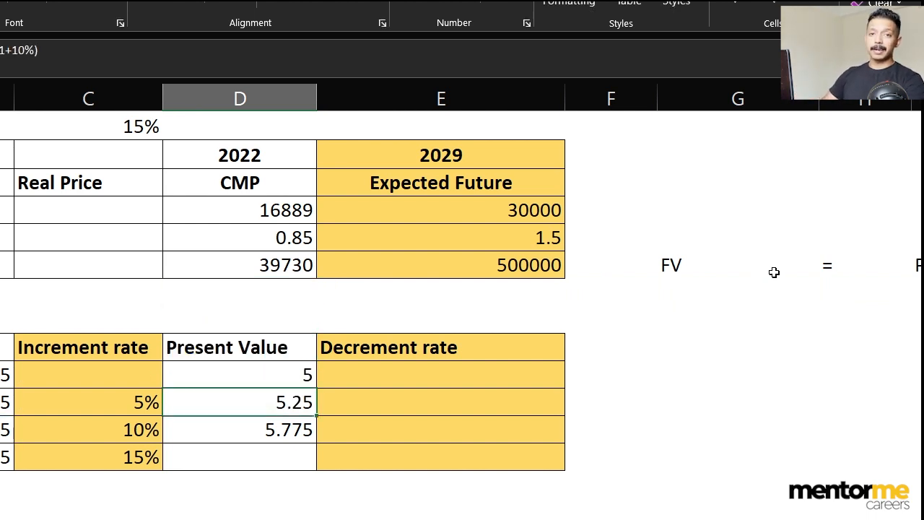
key("F2")
key("Escape")
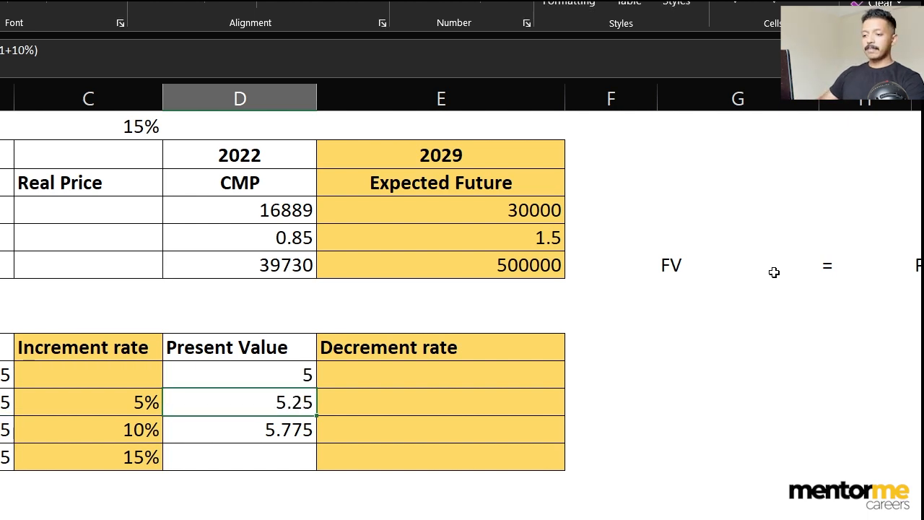
Calculate the FV example in H7, directly below the note's equals sign, with the formula =5*(1+5%)^3.
scroll(232, 461, "left", 3)
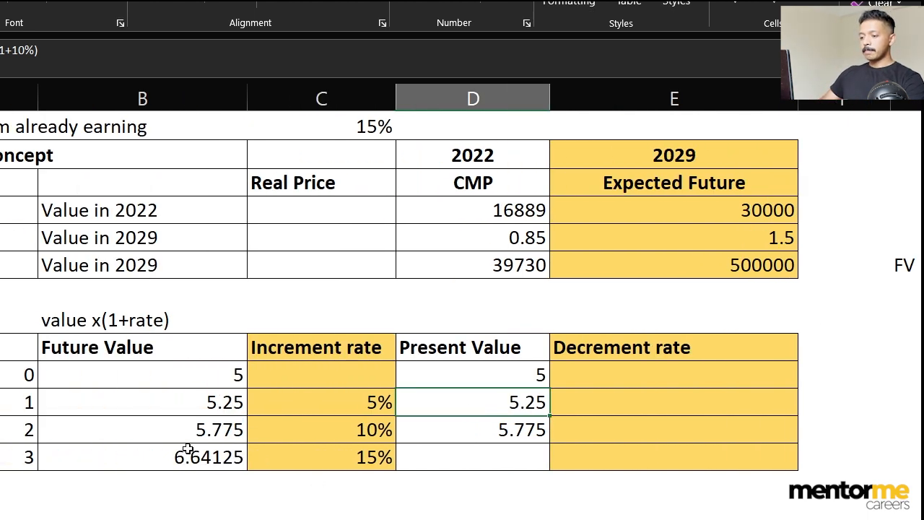
left_click(208, 375)
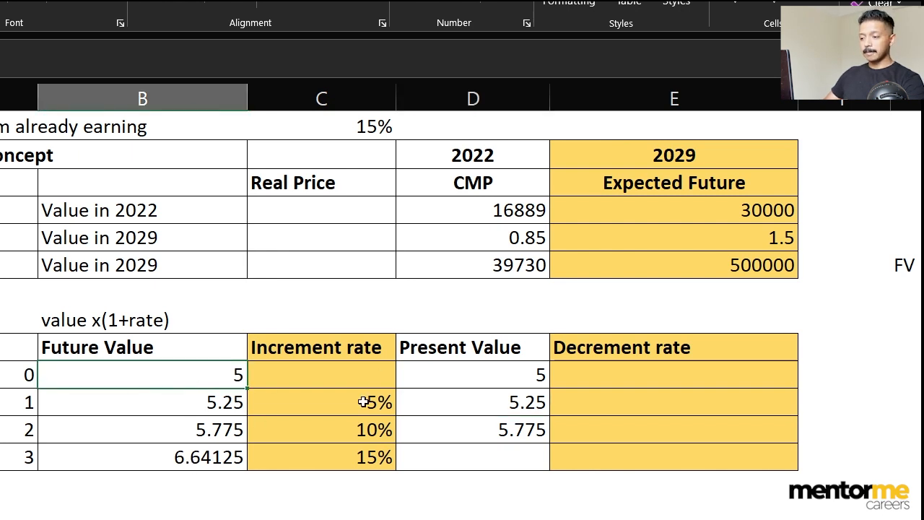
left_click(907, 265)
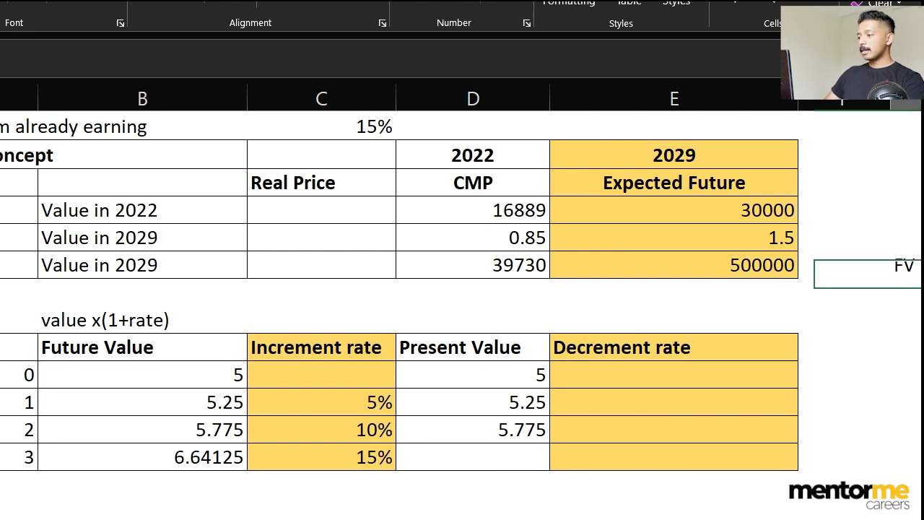
left_click(918, 265)
left_click(865, 292)
type("=5*(1+5%)^3")
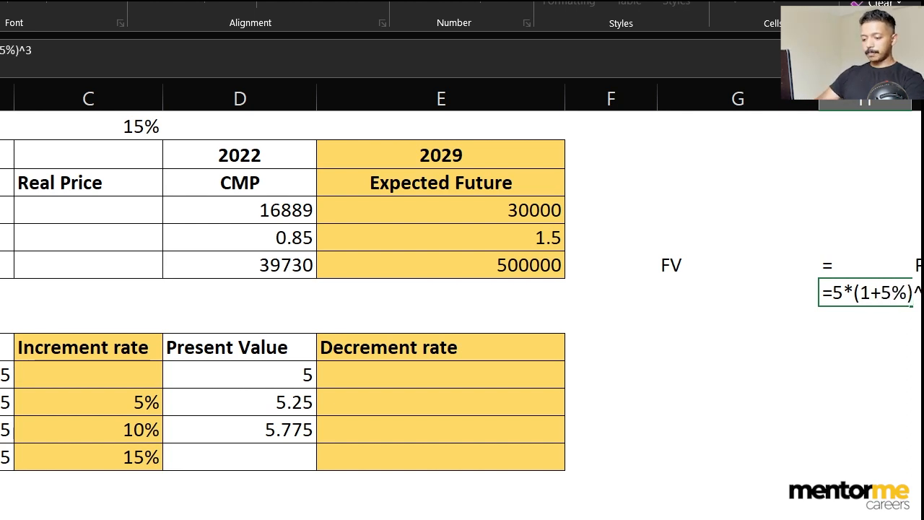
key("Return")
key("Up")
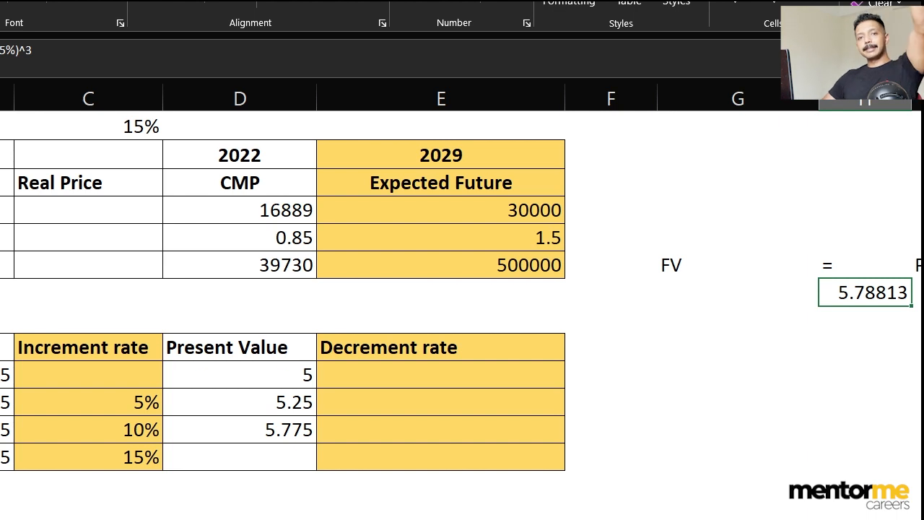
Delete the FV formula note together with the example calculation beneath it, clearing G6:I7.
key("Right")
key("Up")
key("Left")
key("Left")
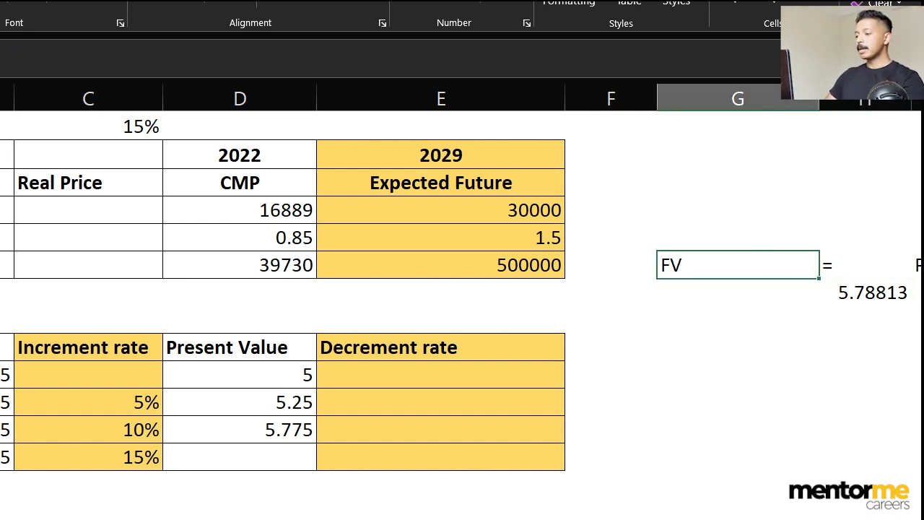
key("shift+Right")
key("shift+Right")
key("shift+Down")
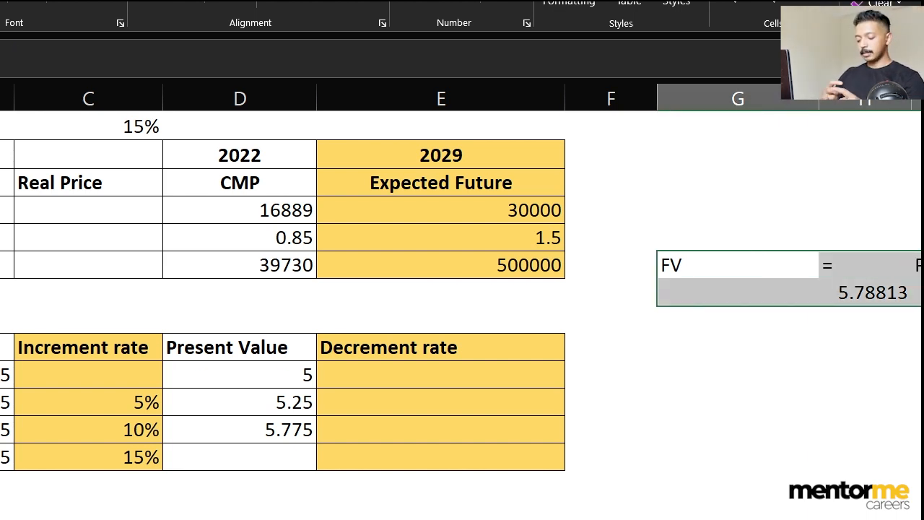
key("Delete")
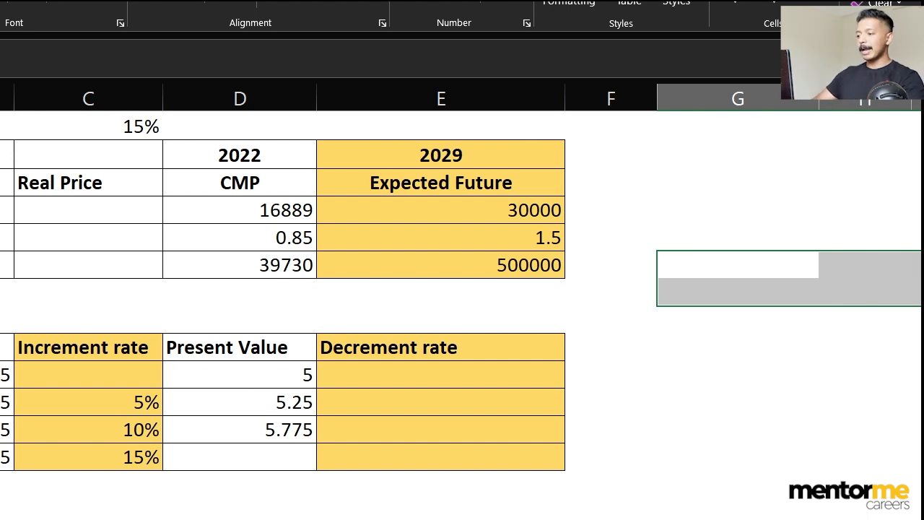
key("Left")
key("Left")
key("Left")
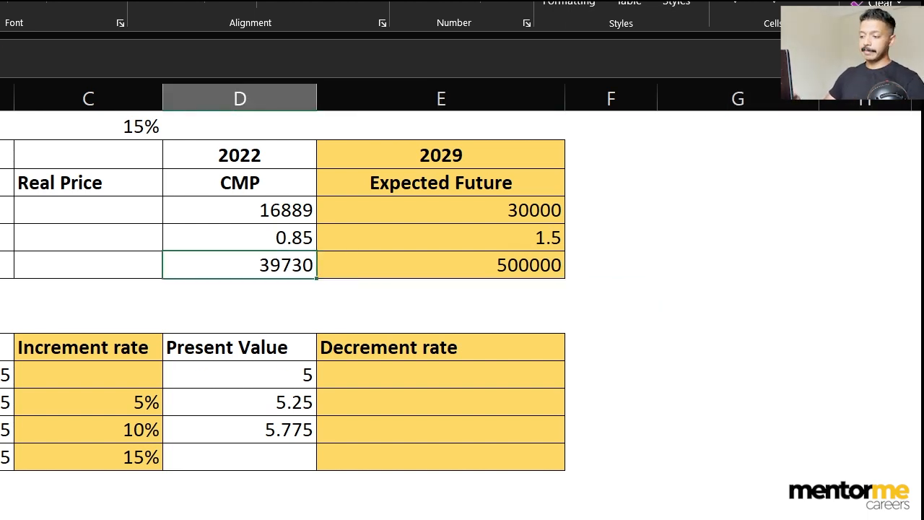
key("Left")
key("Left")
key("Left")
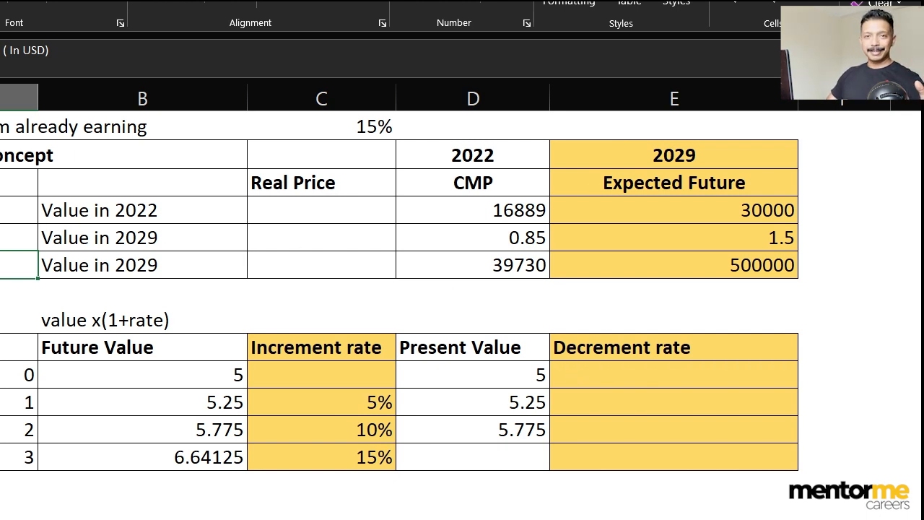
left_click(289, 217)
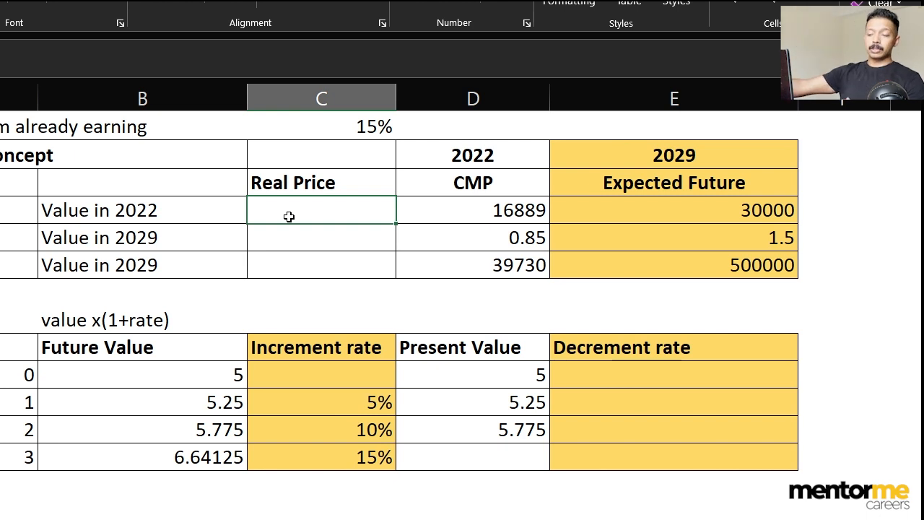
double_click(289, 217)
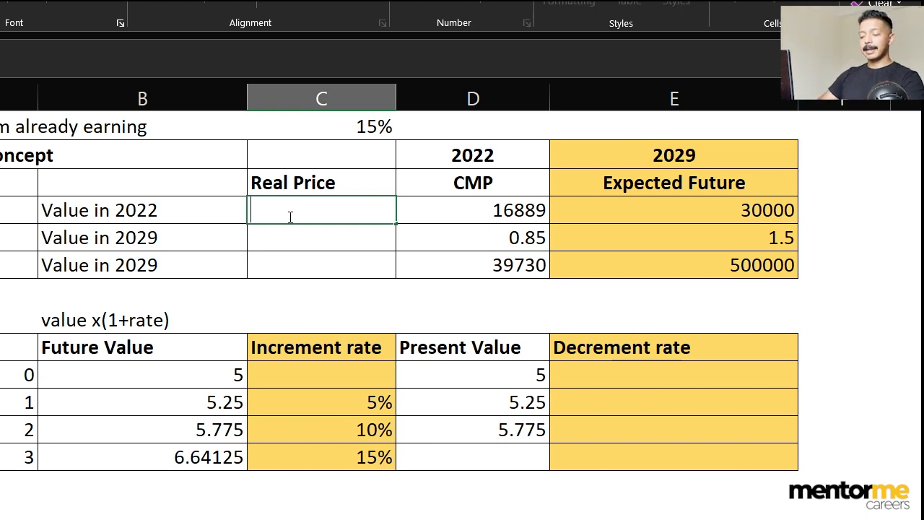
type("=")
key("Escape")
Review the already-earning rate in C1 alongside the yearly rates in the Increment rate column.
left_click(378, 123)
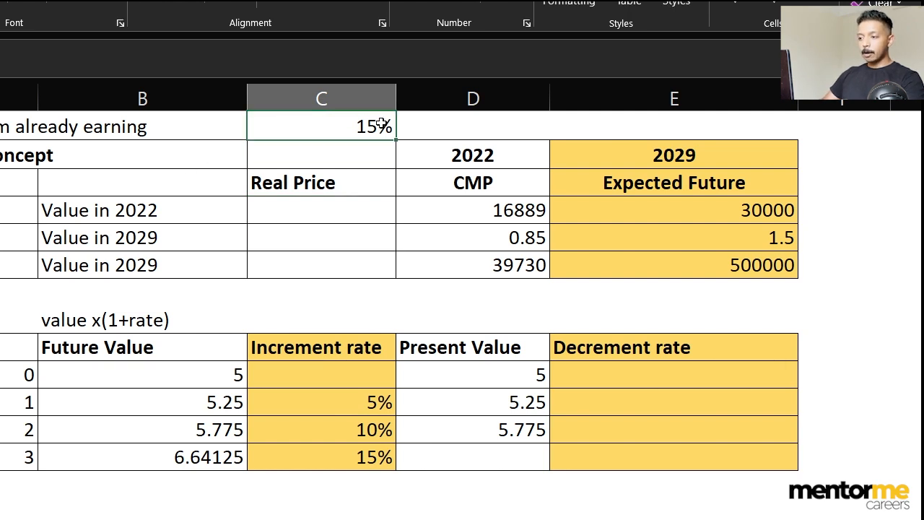
scroll(452, 264, "down", 2)
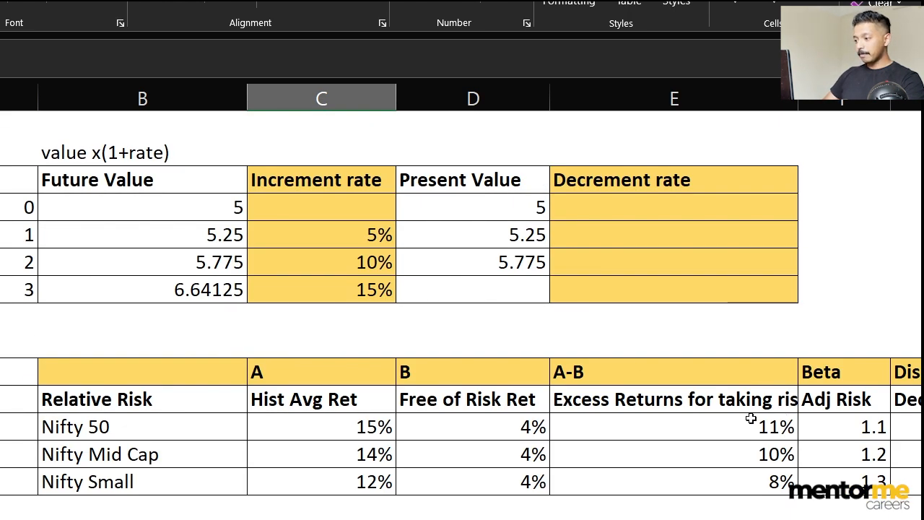
left_click_drag(344, 199, 340, 318)
scroll(361, 332, "up", 2)
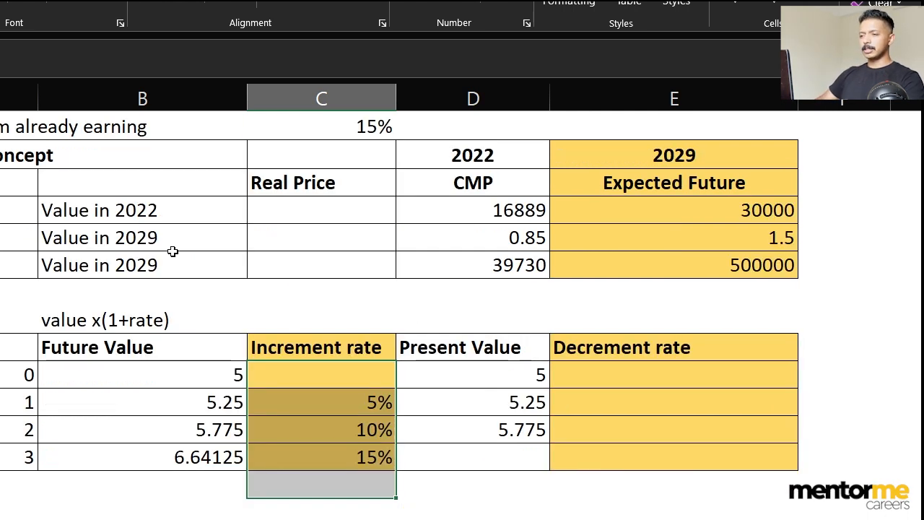
left_click(370, 122)
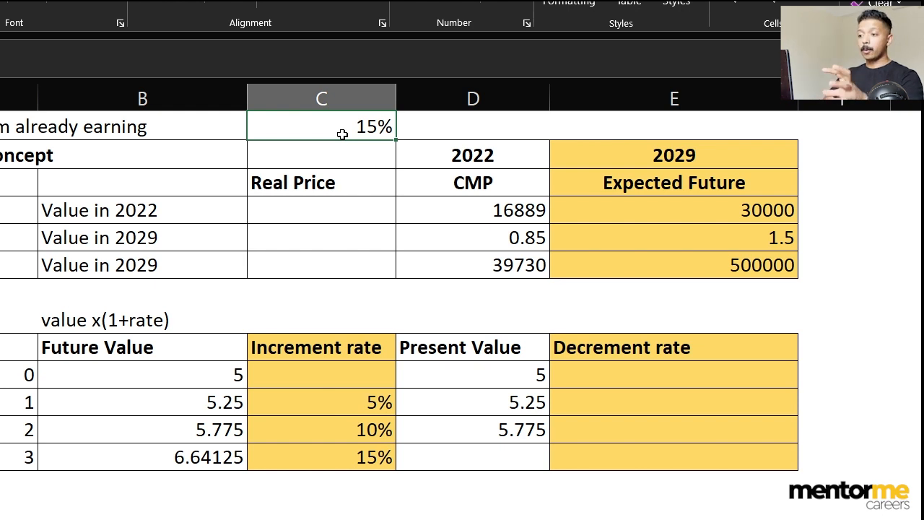
Calculate the first asset's Real Price in C4 by discounting its expected future value over 7 years with =E4/(1+$C$1)^7.
left_click(350, 219)
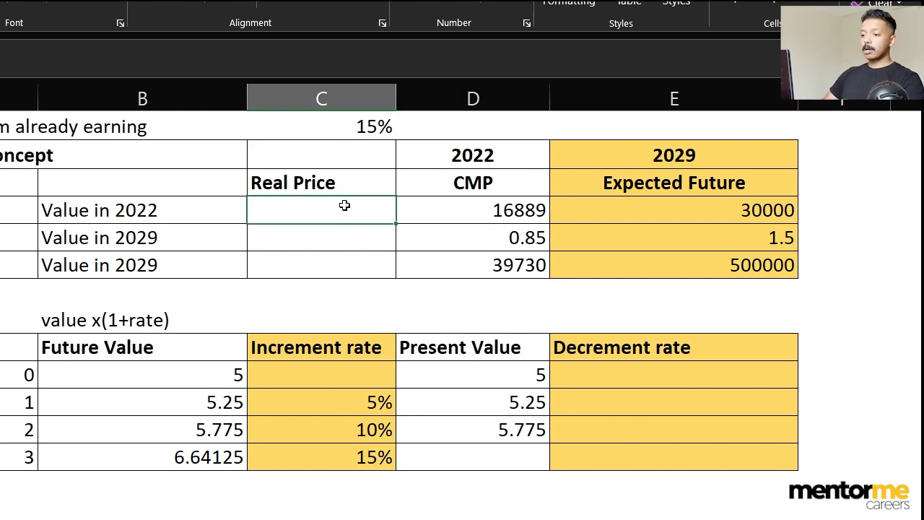
type("=")
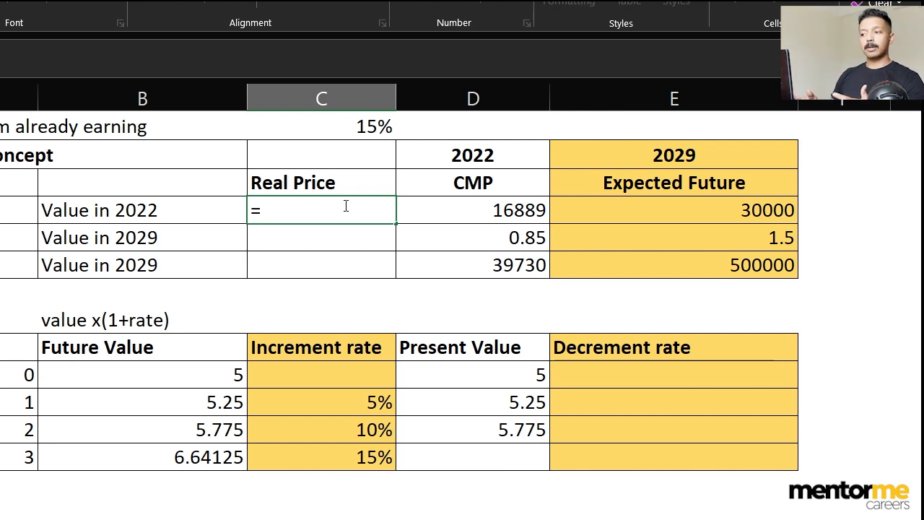
key("Right")
key("Right")
key("Right")
key("Left")
type("/")
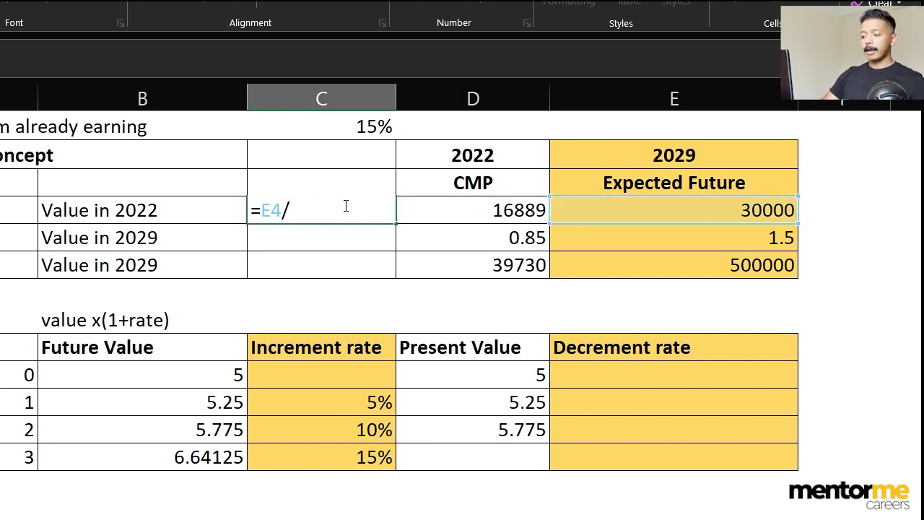
key("BackSpace")
type("(1+")
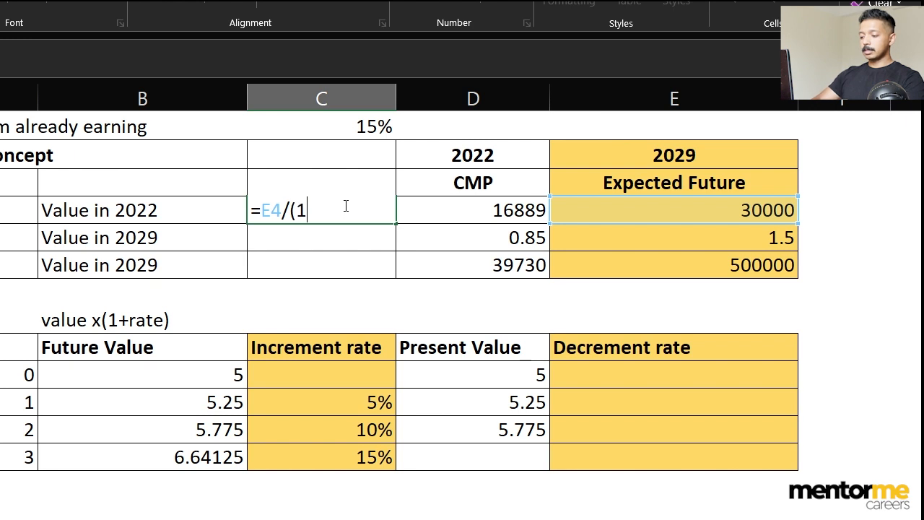
key("Up")
key("Up")
key("Up")
key("F4")
type(")^")
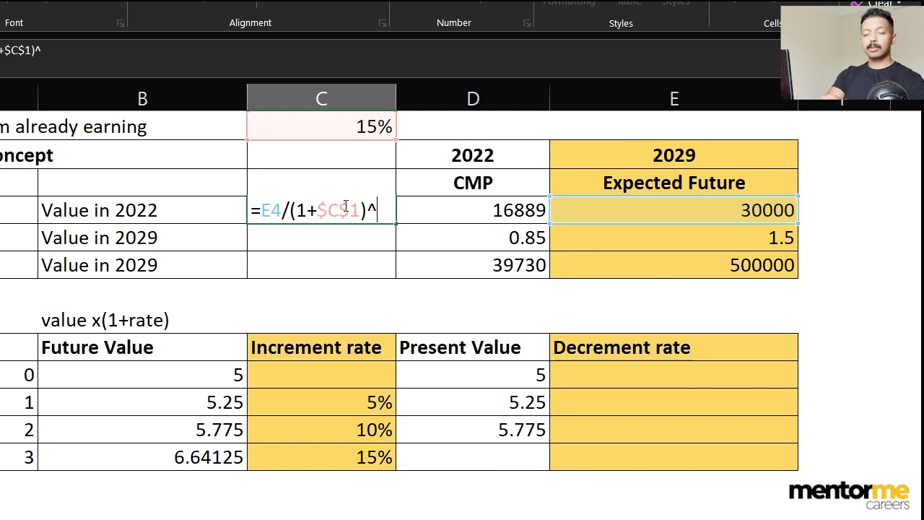
type("7")
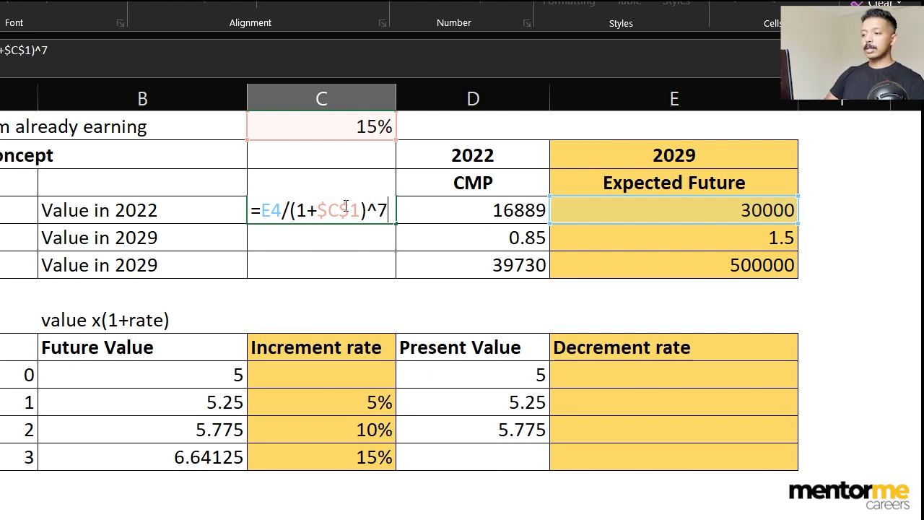
key("Return")
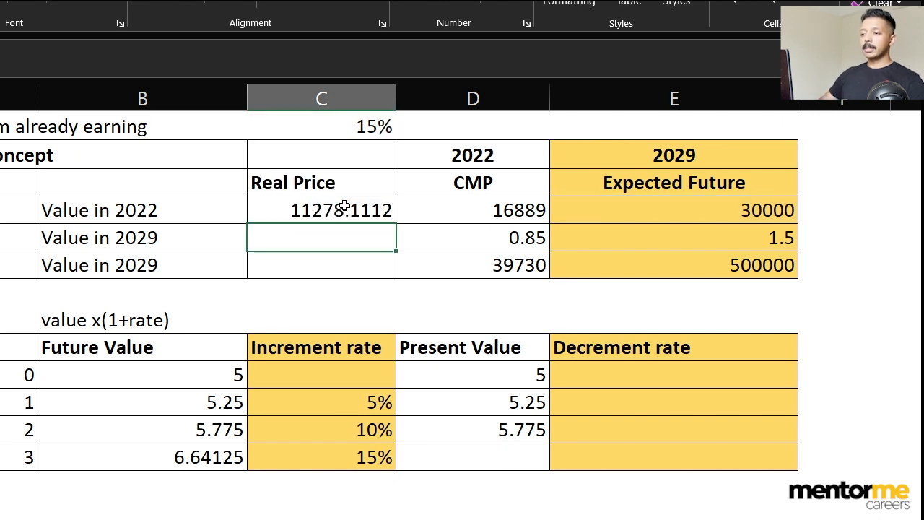
Fill the Real Price formula from C4 down to C6 and reduce the three results to two decimal places.
left_click(344, 207)
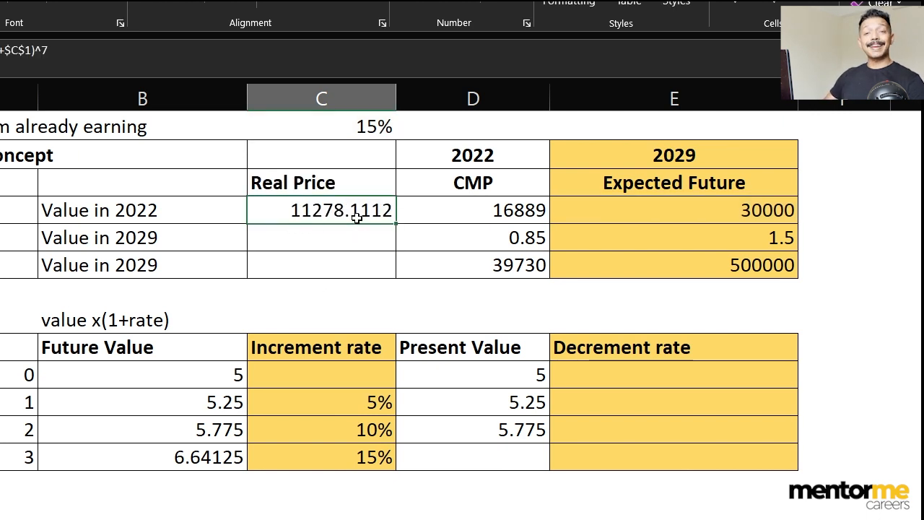
left_click_drag(395, 223, 386, 268)
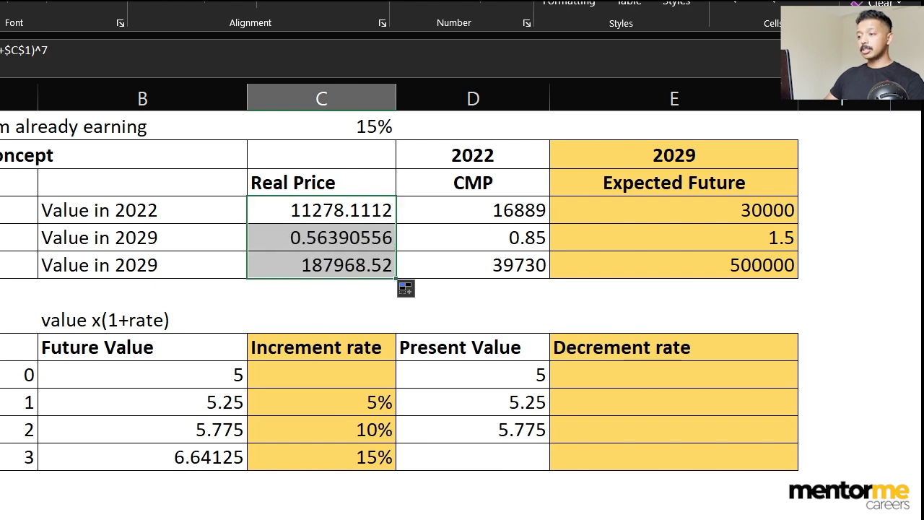
left_click(523, 1)
left_click(487, 44)
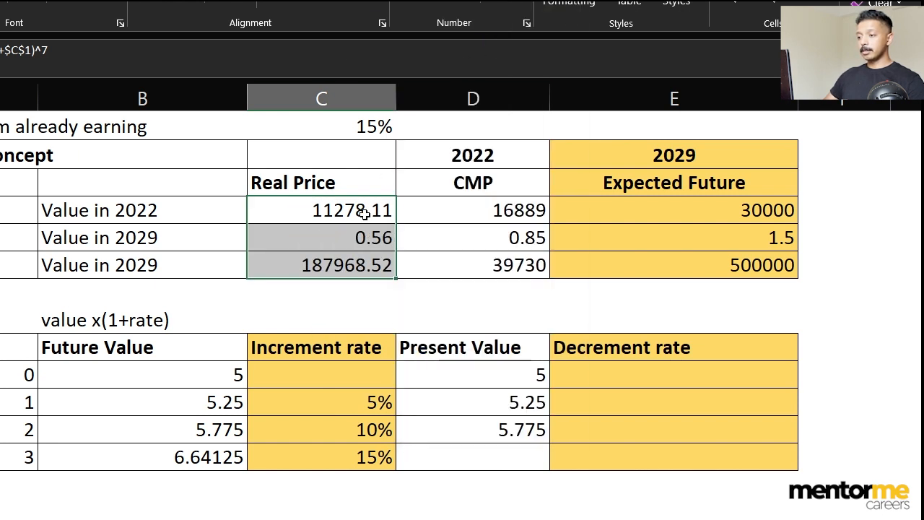
Format the Real Price values of the third and first assets, C6 and C4, to show no decimal places.
left_click(349, 200)
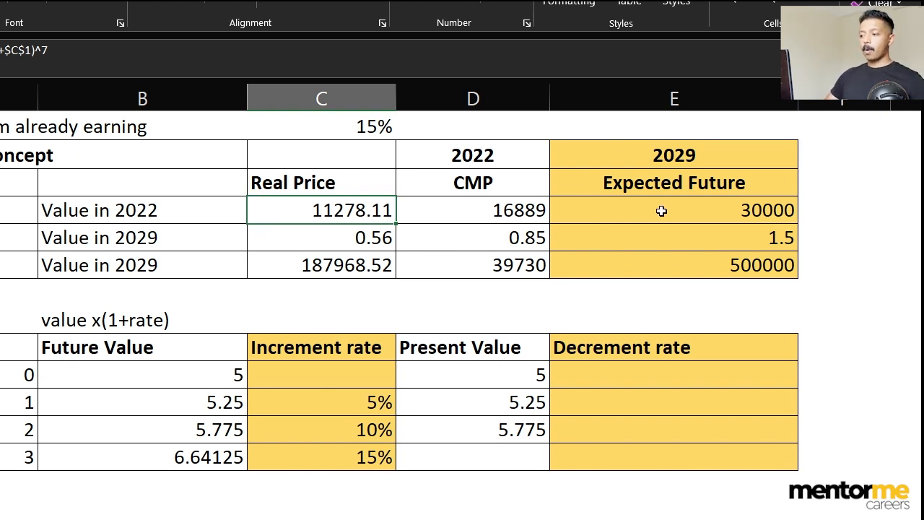
left_click(702, 213)
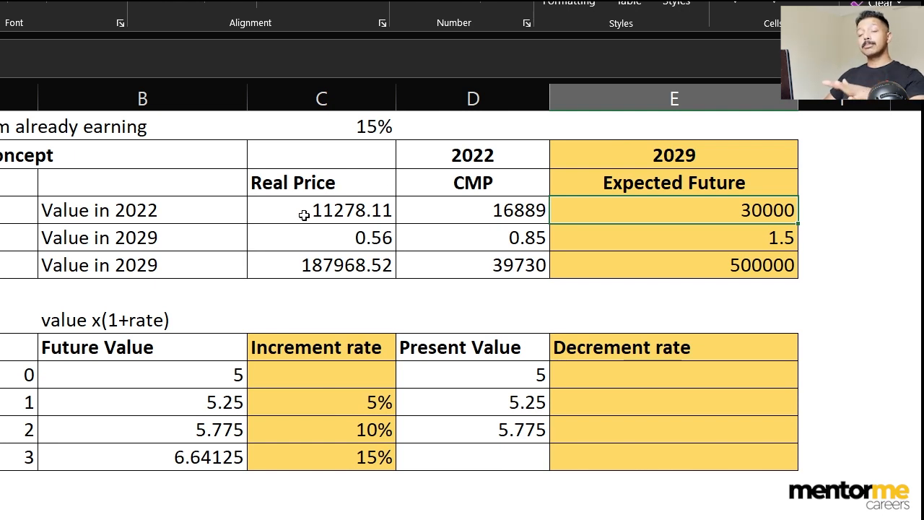
left_click(362, 237)
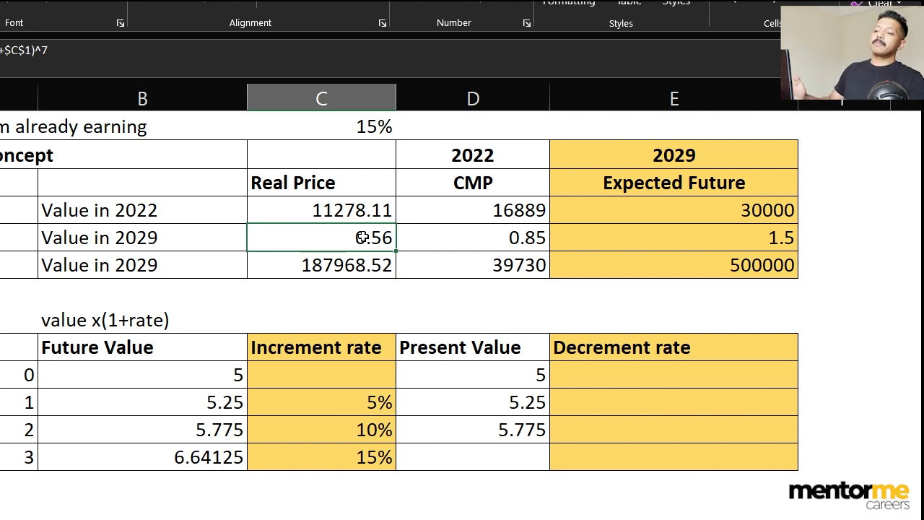
left_click(345, 267)
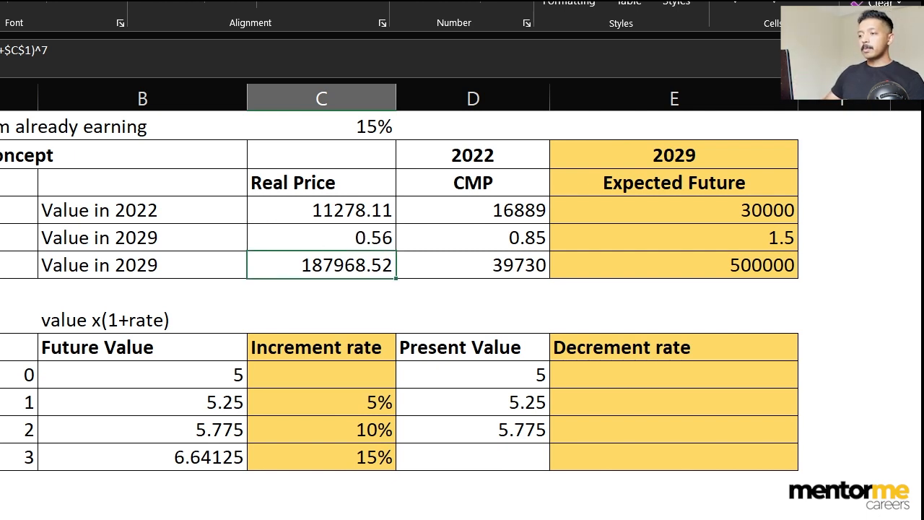
left_click(518, 3)
left_click(518, 3)
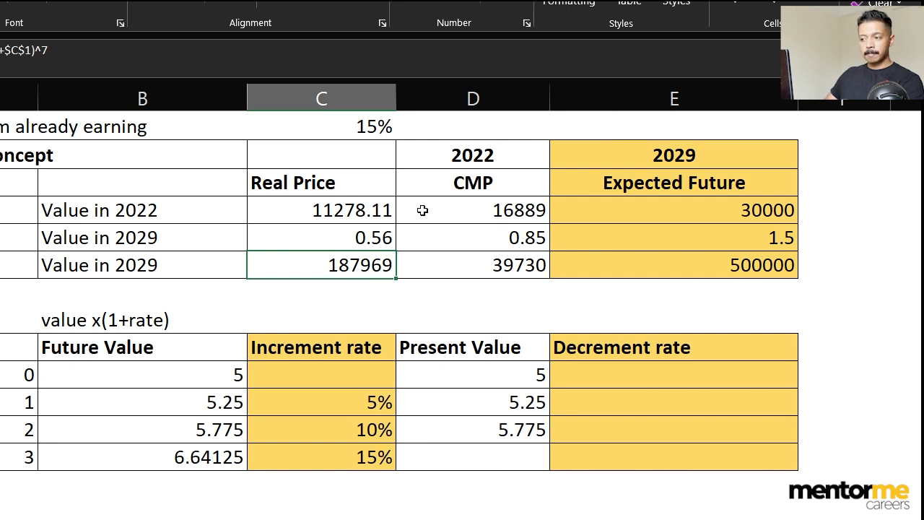
left_click(498, 202)
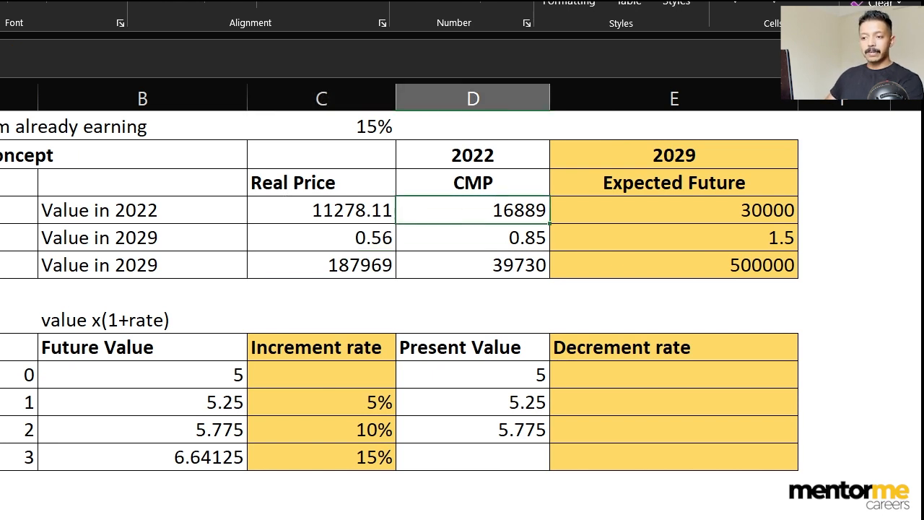
left_click(340, 206)
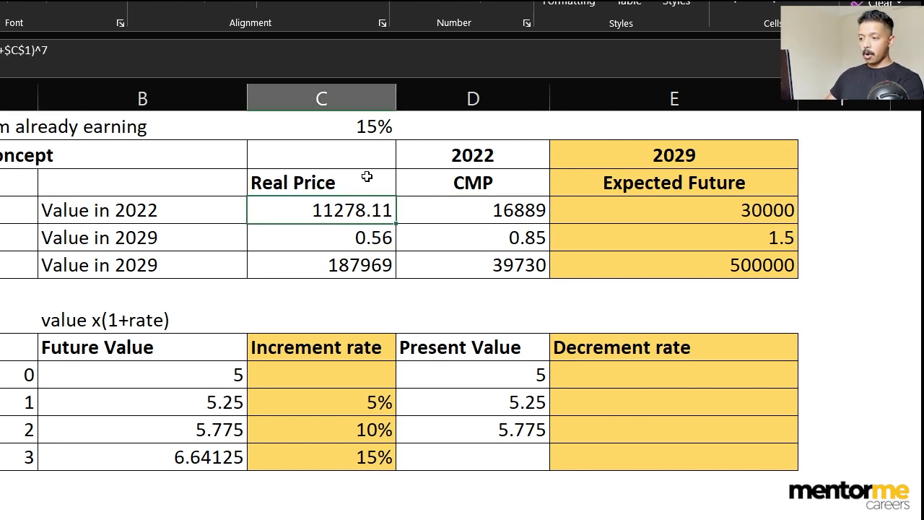
left_click(515, 10)
left_click(515, 11)
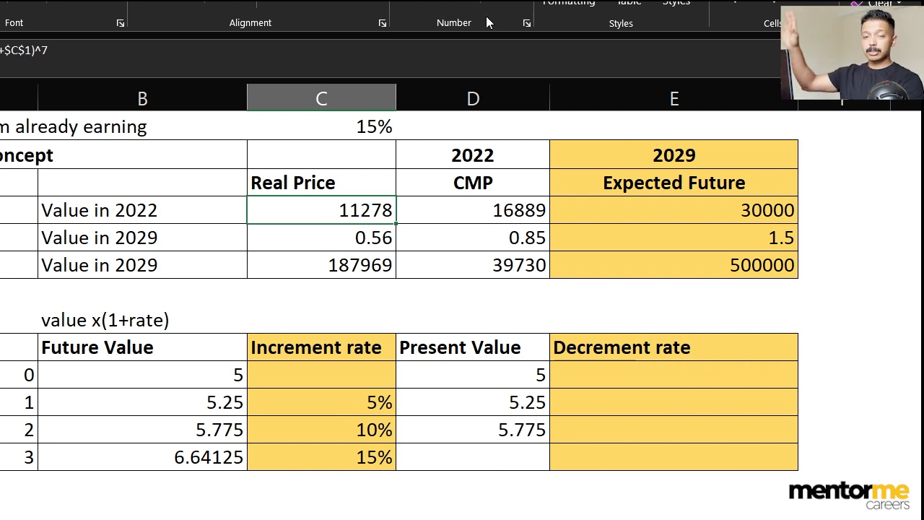
left_click(381, 144)
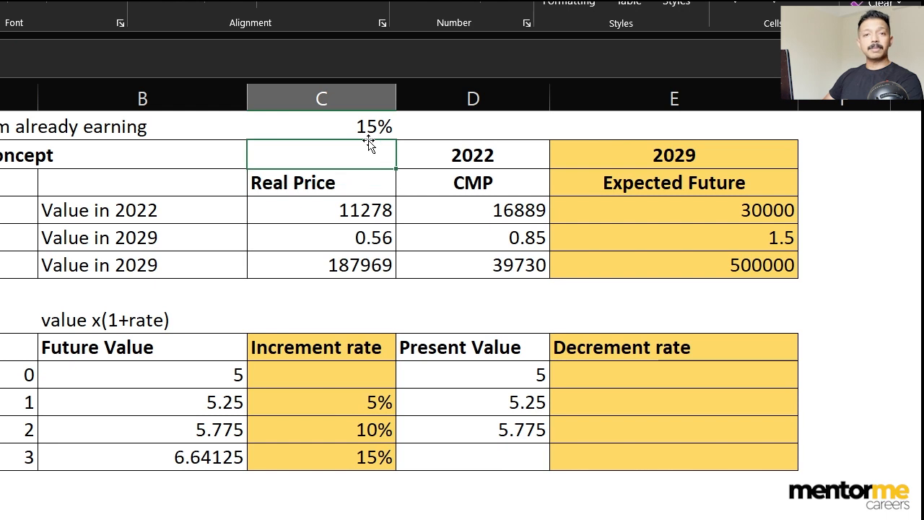
Compare the Real Price with the CMP for the first two assets in rows 4 and 5.
left_click(360, 228)
left_click(496, 216)
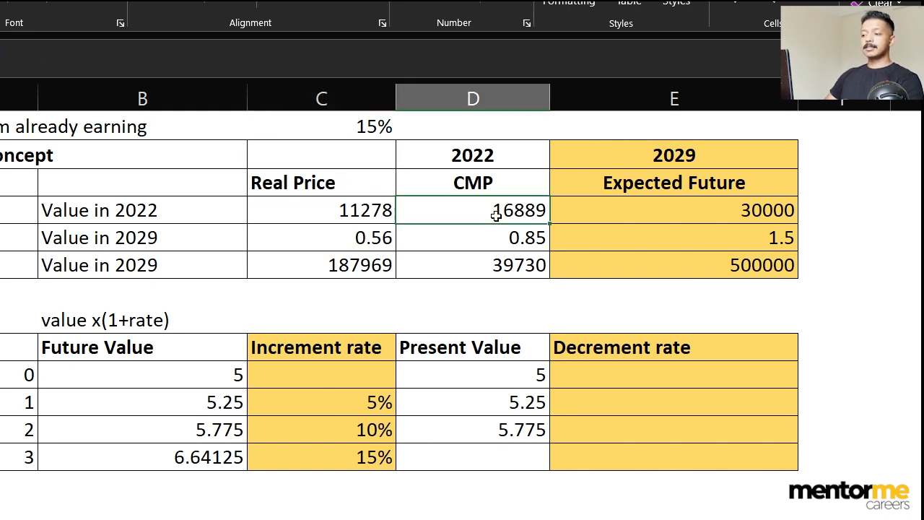
left_click(387, 215)
left_click(481, 244)
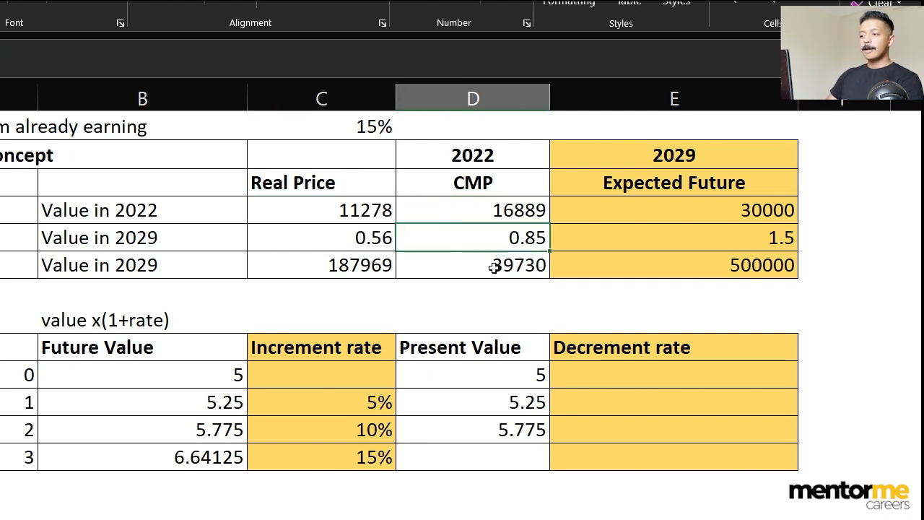
left_click(330, 231)
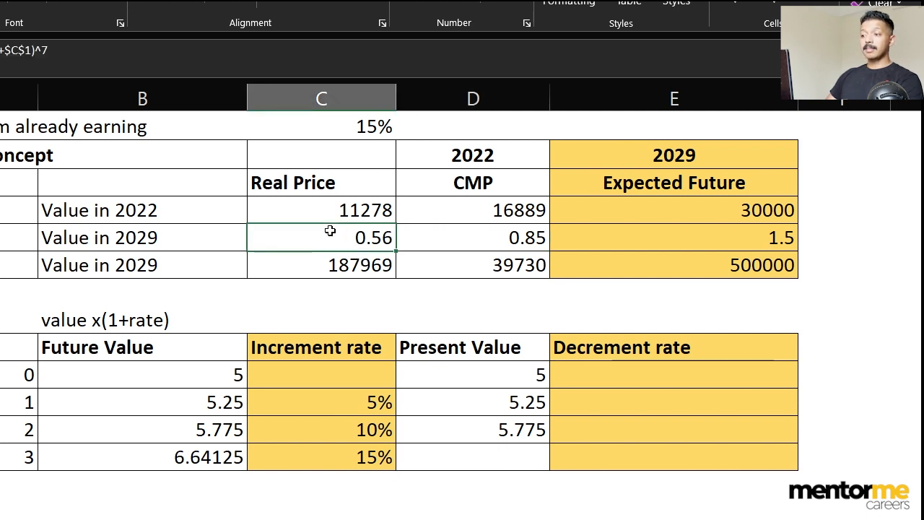
left_click(513, 233)
left_click(292, 234)
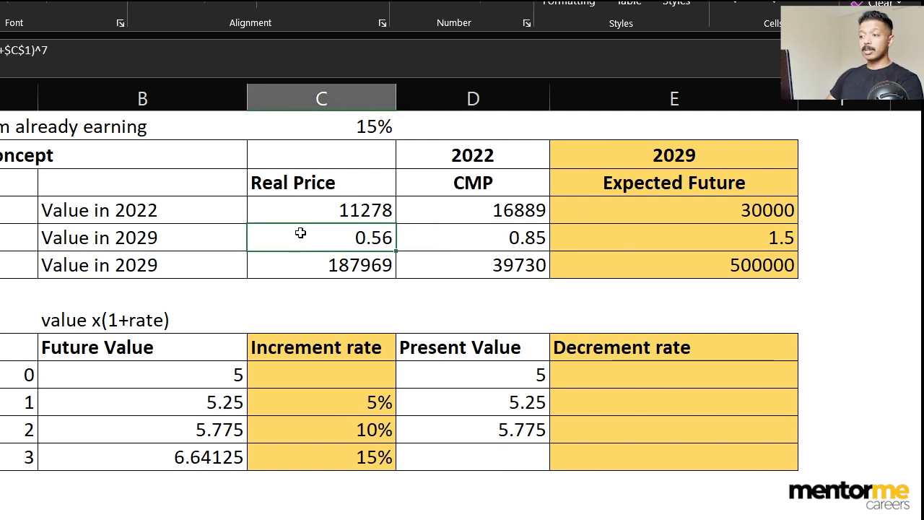
left_click(509, 239)
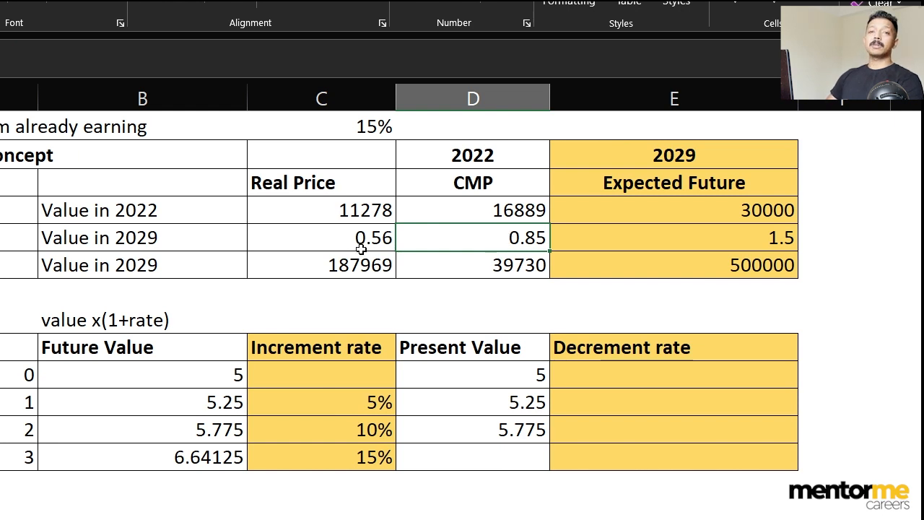
Examine the third asset's prices in row 6, along with the first two CMP values, the first expected future value and the rate in C1.
left_click(454, 263)
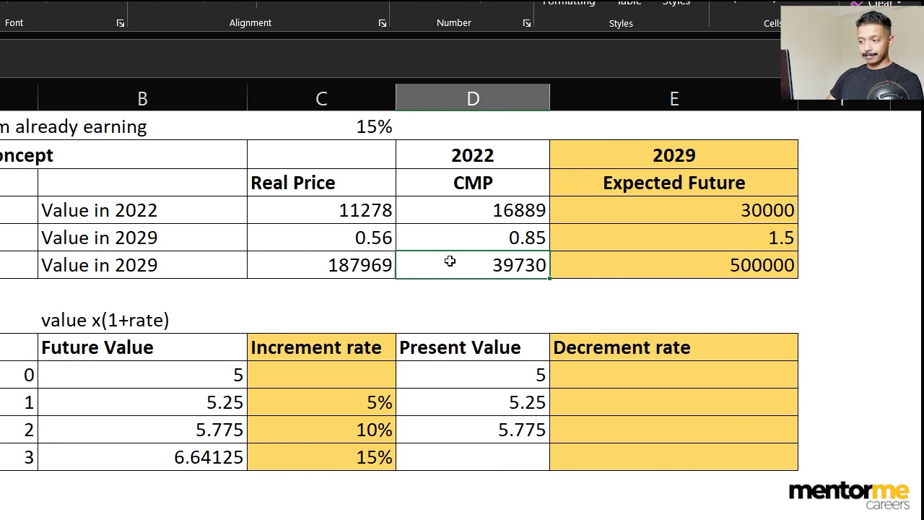
left_click(700, 264)
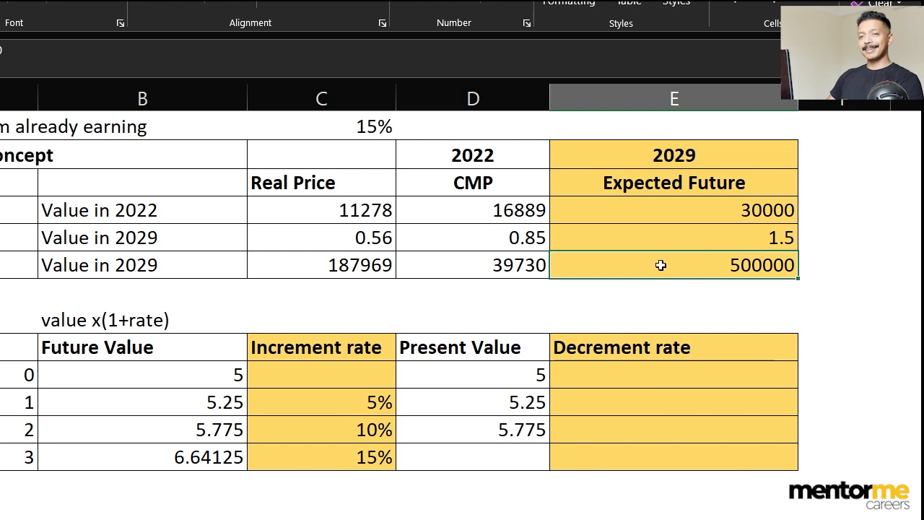
left_click(345, 262)
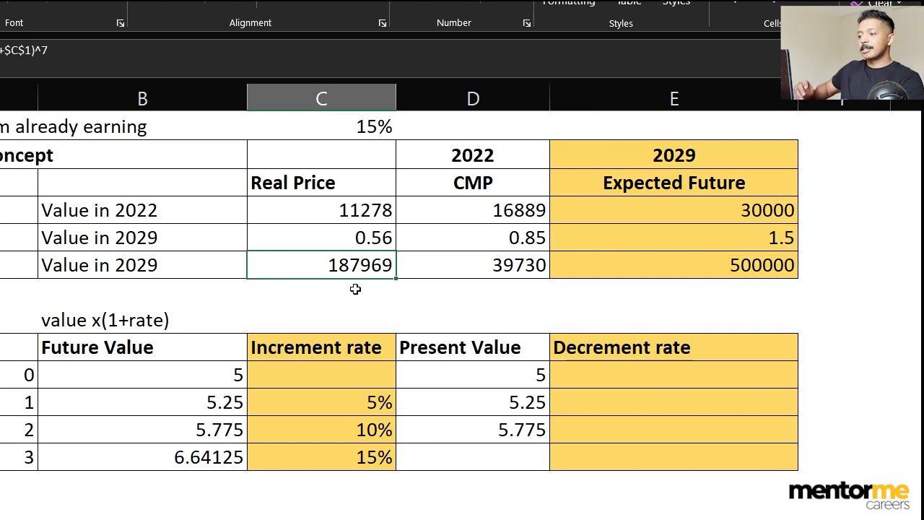
left_click(466, 267)
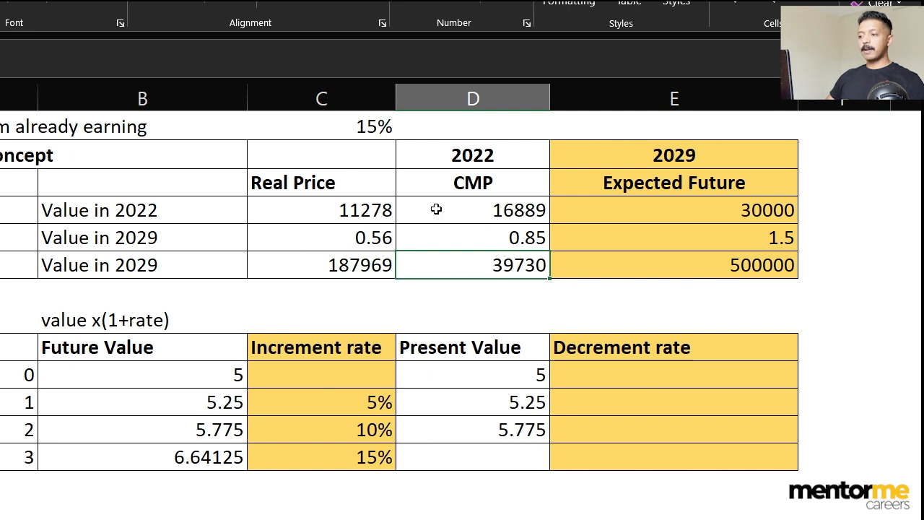
left_click(605, 215)
left_click(517, 208)
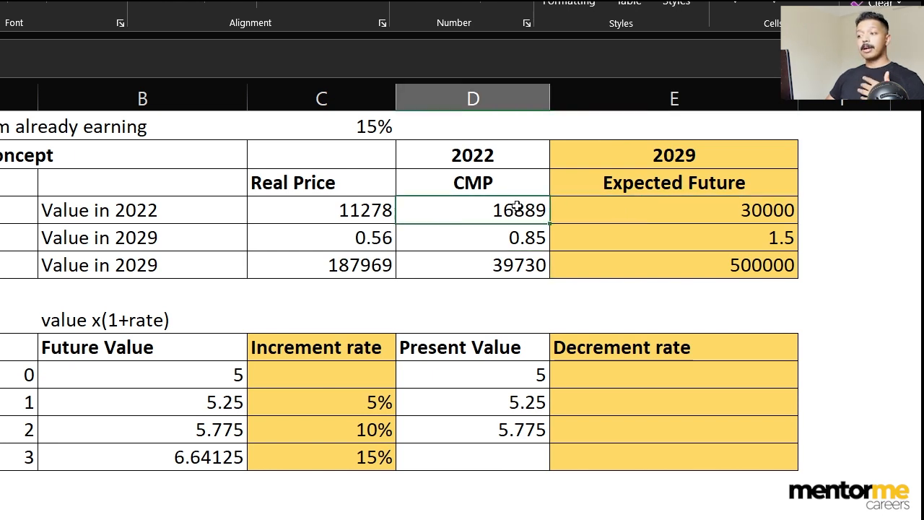
left_click_drag(518, 207, 511, 239)
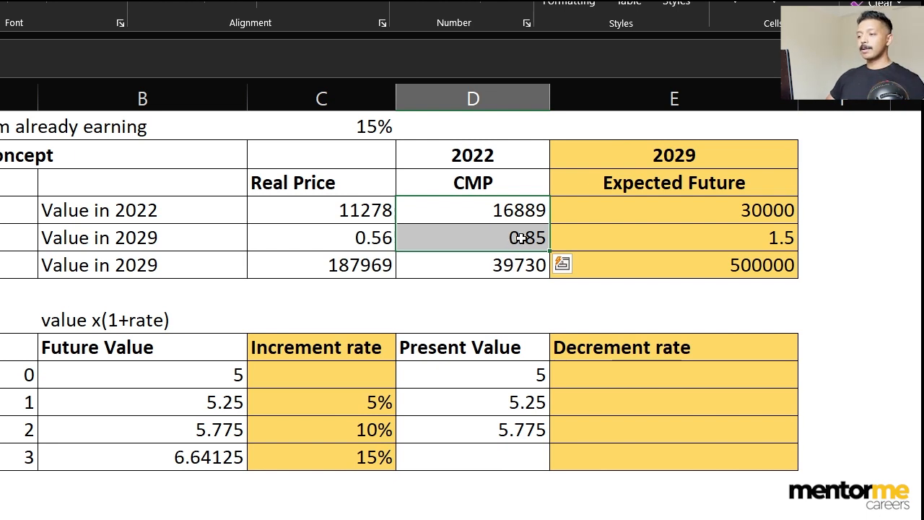
left_click(632, 213)
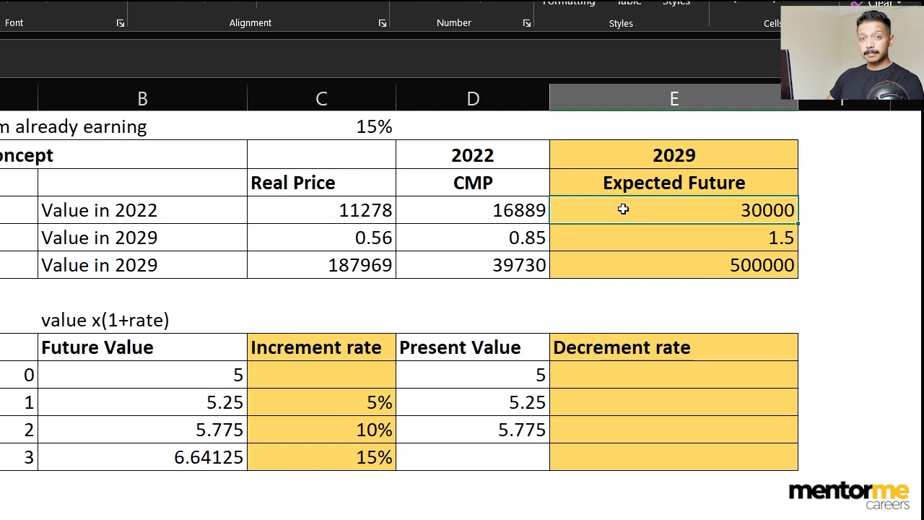
left_click(345, 121)
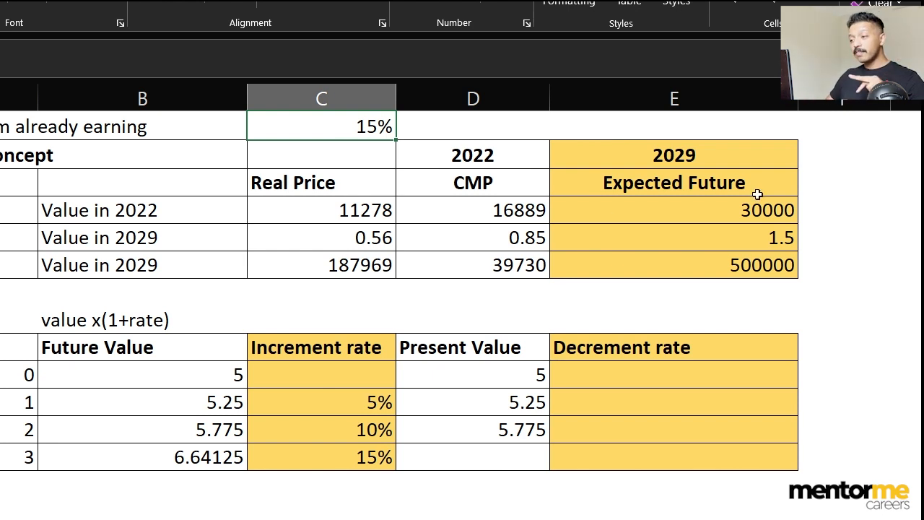
Enter notes in G2 for the 7-year period and in G3 reading "Rate of growth".
left_click(893, 150)
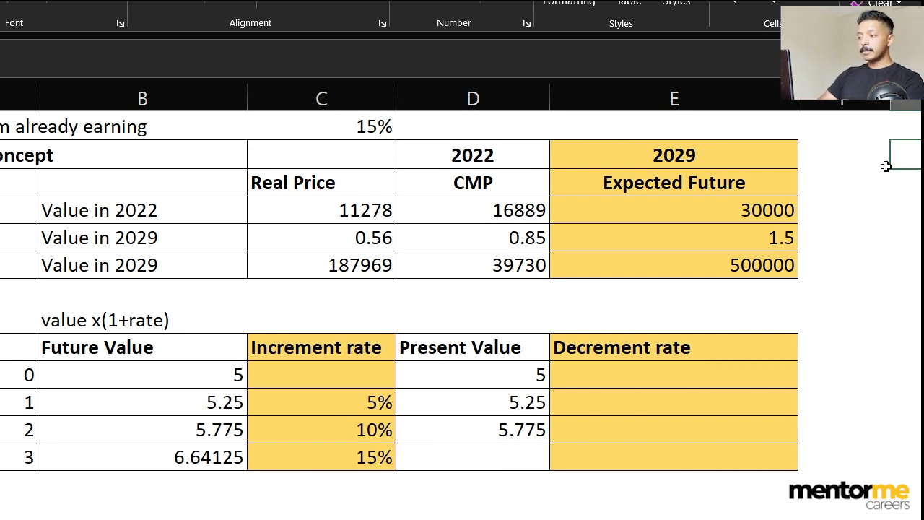
type("7 Y")
key("Return")
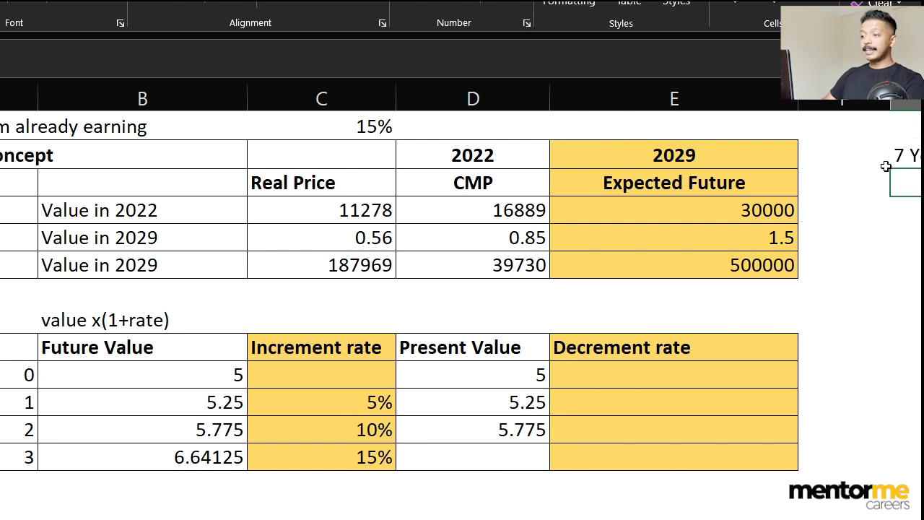
left_click(323, 218)
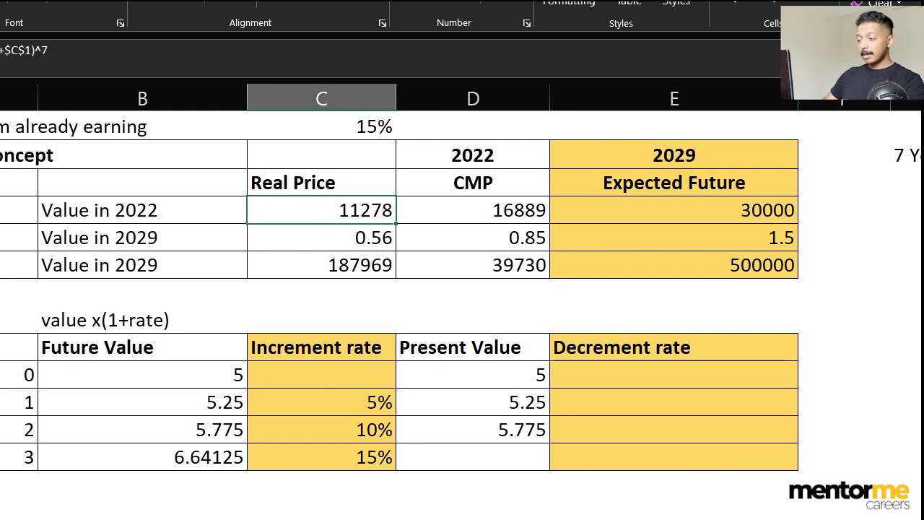
left_click(919, 189)
type("Rat")
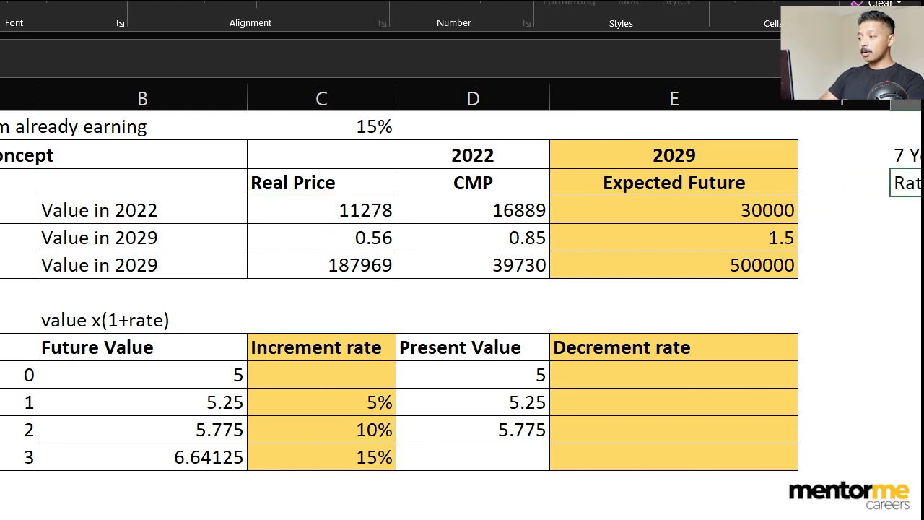
type("e of grow")
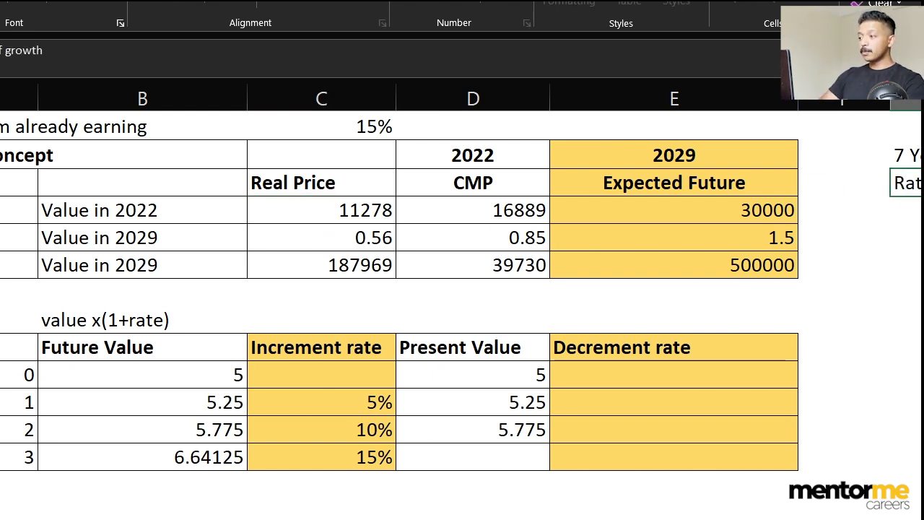
key("Return")
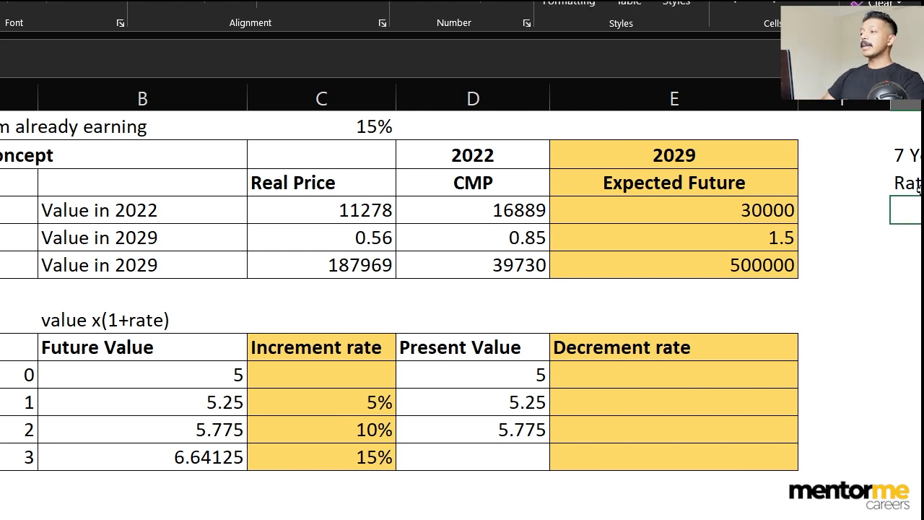
Try 15000 as the first asset's Expected Future value in E4, and undo the change.
left_click(896, 187)
left_click(751, 214)
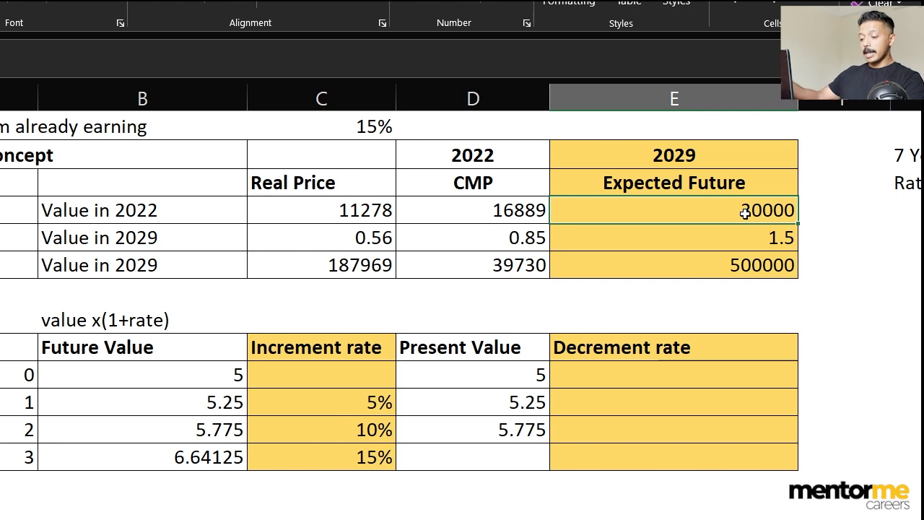
type("15000")
key("Return")
left_click(745, 213)
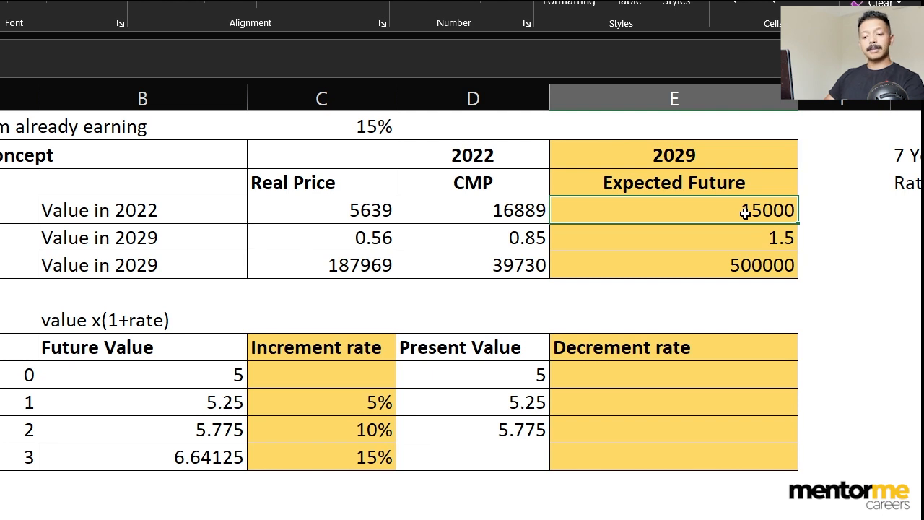
key("ctrl+z")
Add the note "Rate of discounting" in G4, directly below the growth rate note.
key("Right")
key("Right")
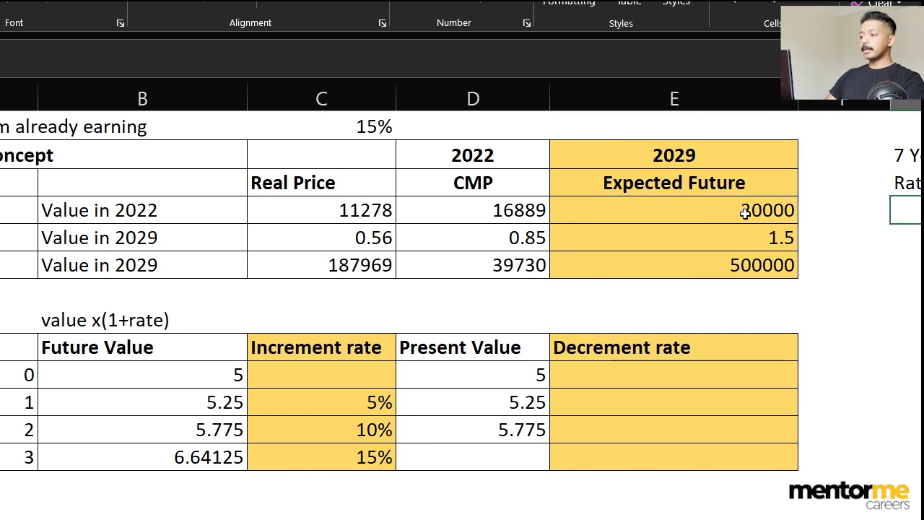
type("Rate of discounti")
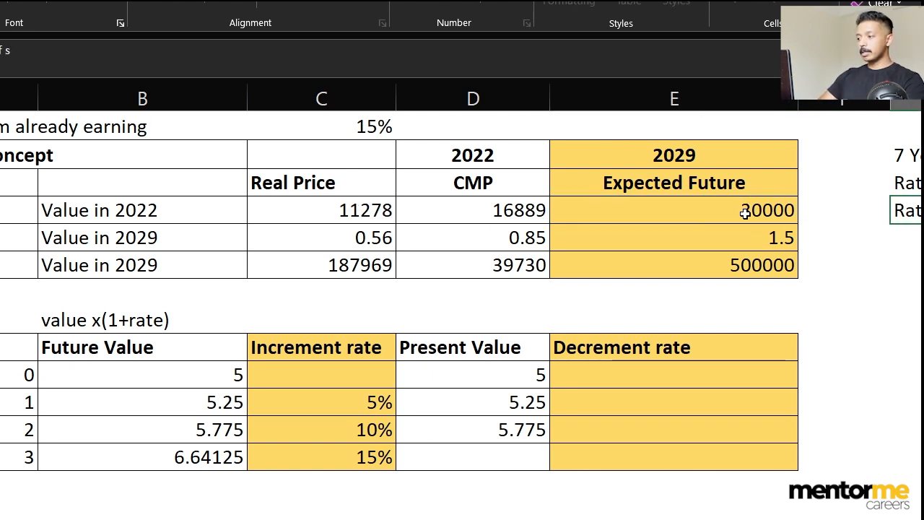
type("ng")
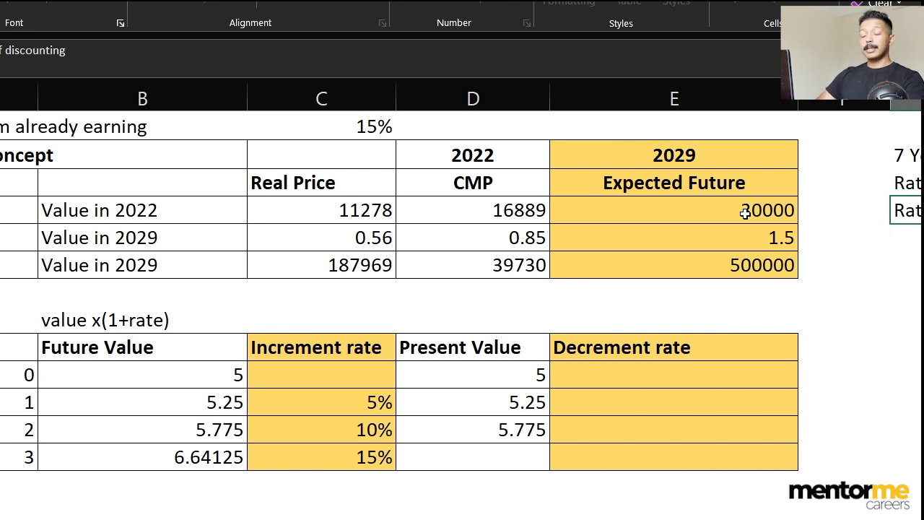
key("Return")
key("Up")
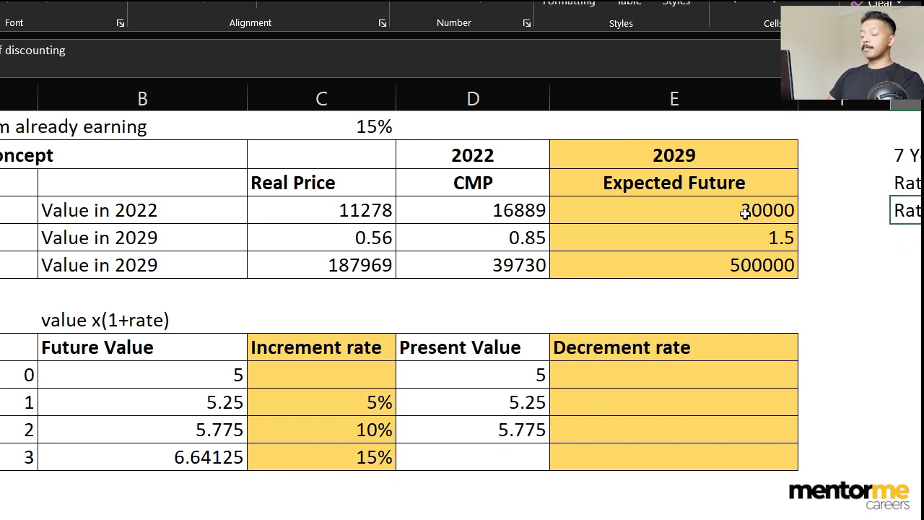
Set the already-earning rate in C1 to 9% and review the recalculated Real Price of each asset in C4 to C6.
key("Left")
key("Left")
key("Left")
key("Left")
key("Left")
key("Up")
key("Up")
key("Right")
key("Up")
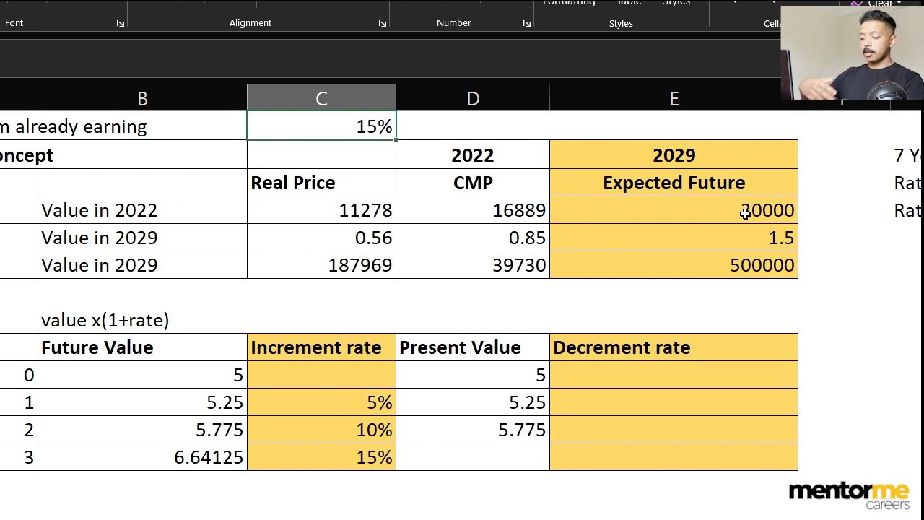
type("9")
key("Return")
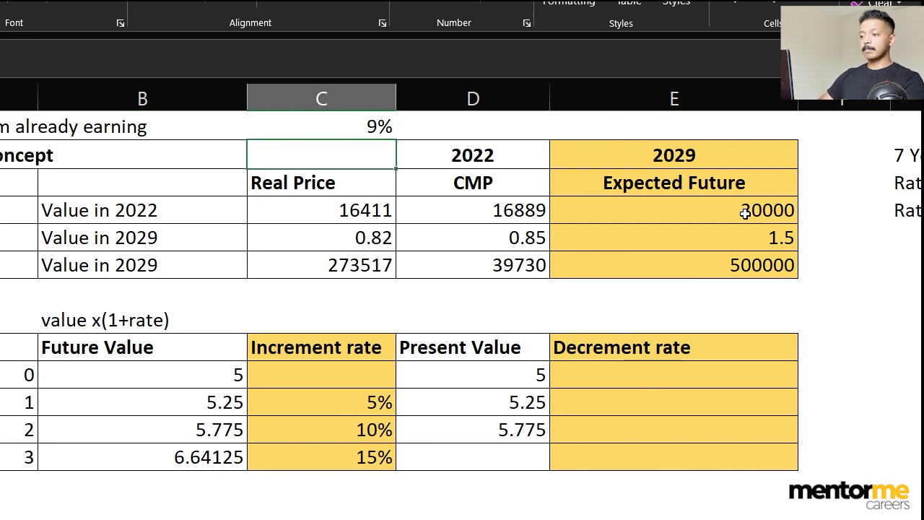
left_click(326, 210)
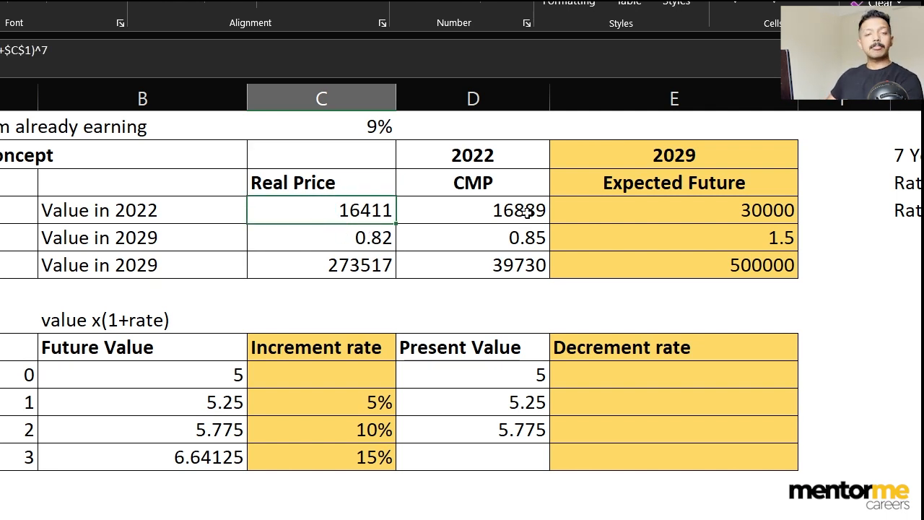
left_click(365, 238)
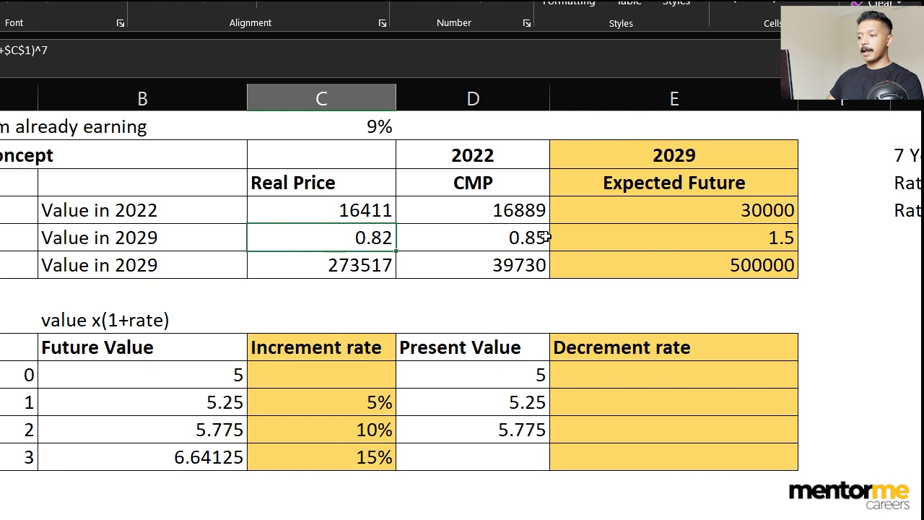
left_click(325, 269)
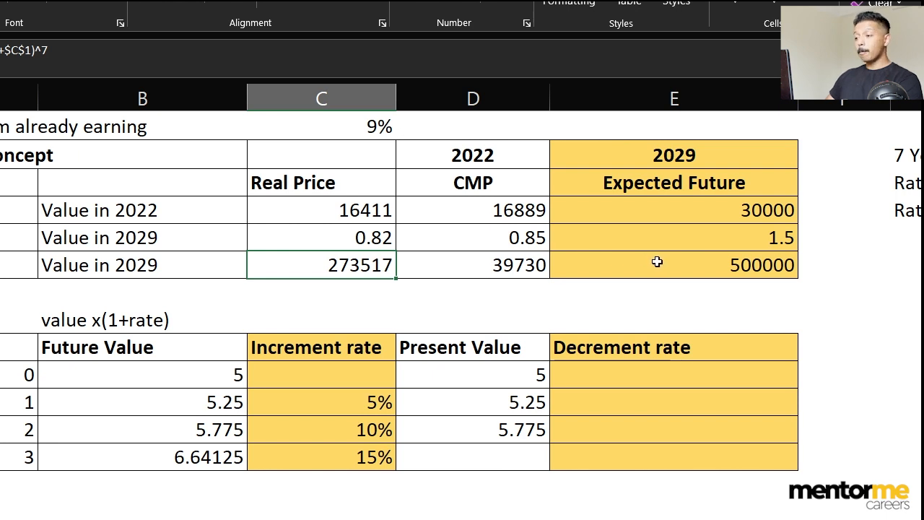
Set the third asset's Expected Future value in E6 to 80000 and compare its Real Price with its CMP.
left_click(771, 259)
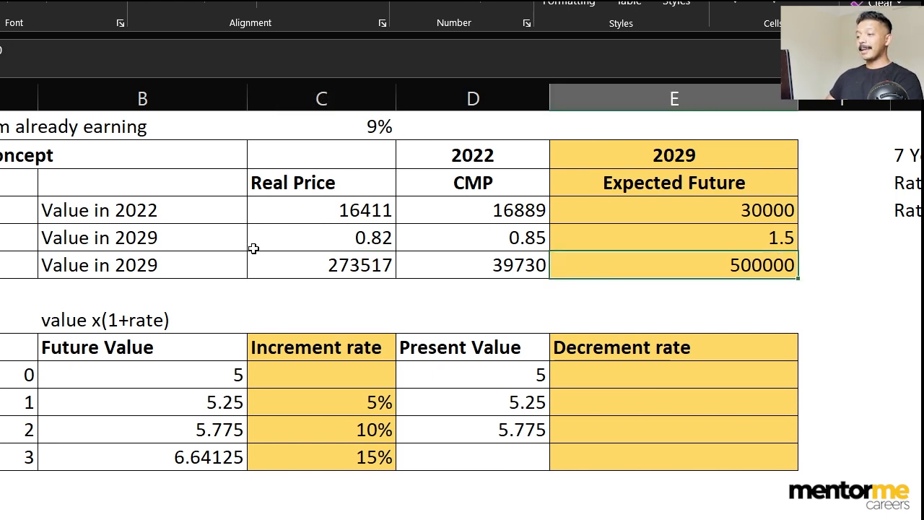
left_click(336, 264)
left_click(754, 258)
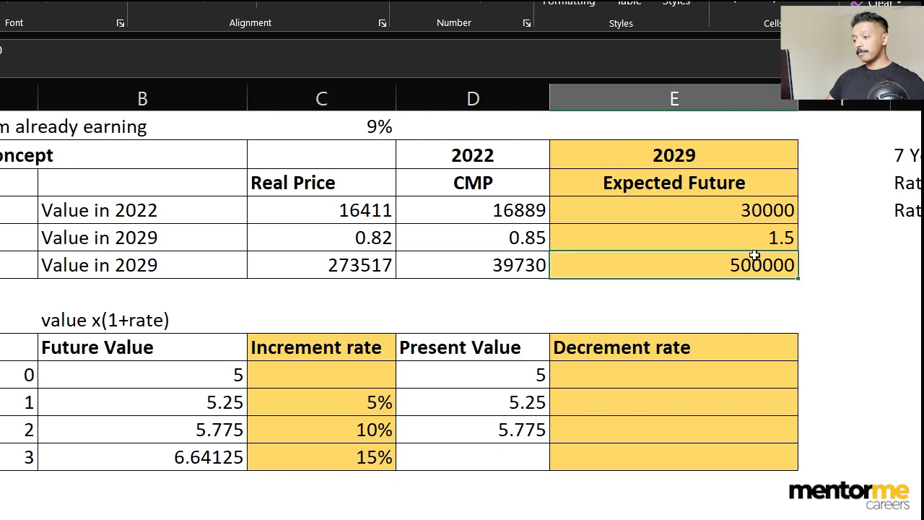
type("80000")
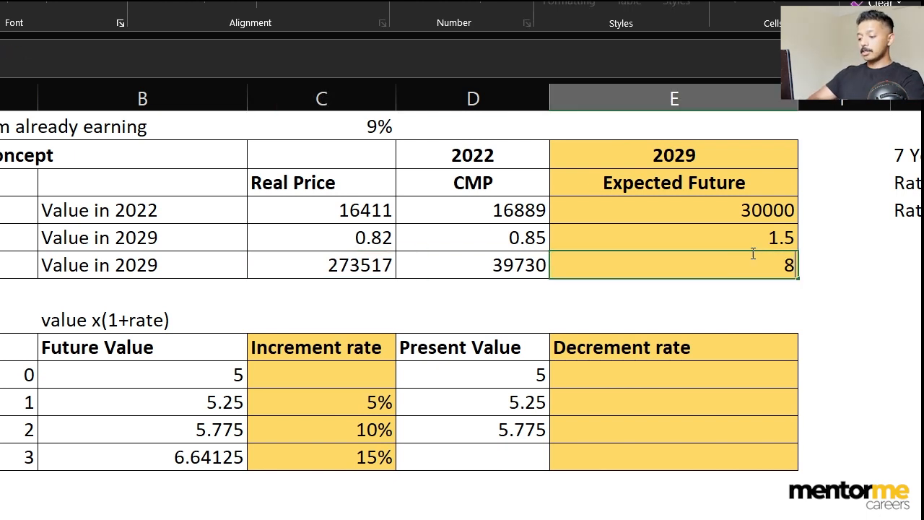
key("Return")
key("Up")
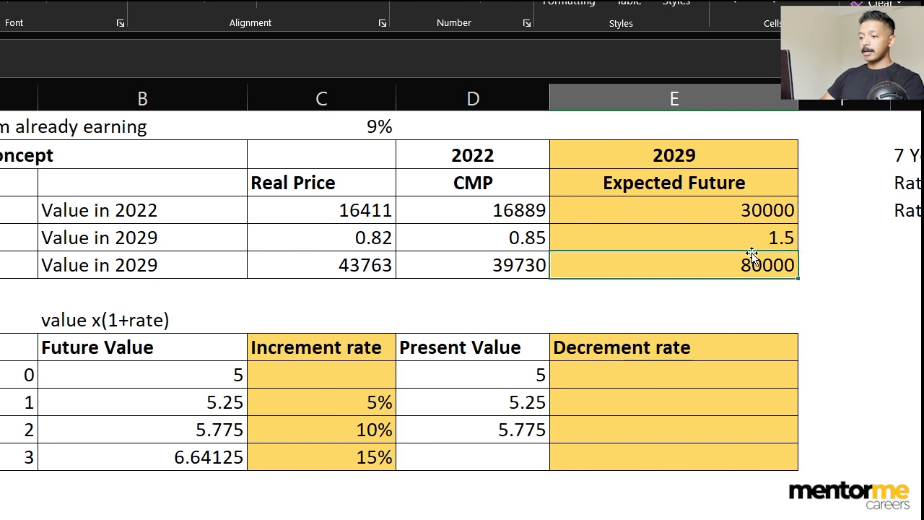
key("Left")
key("Left")
key("Left")
key("Right")
key("Right")
key("Left")
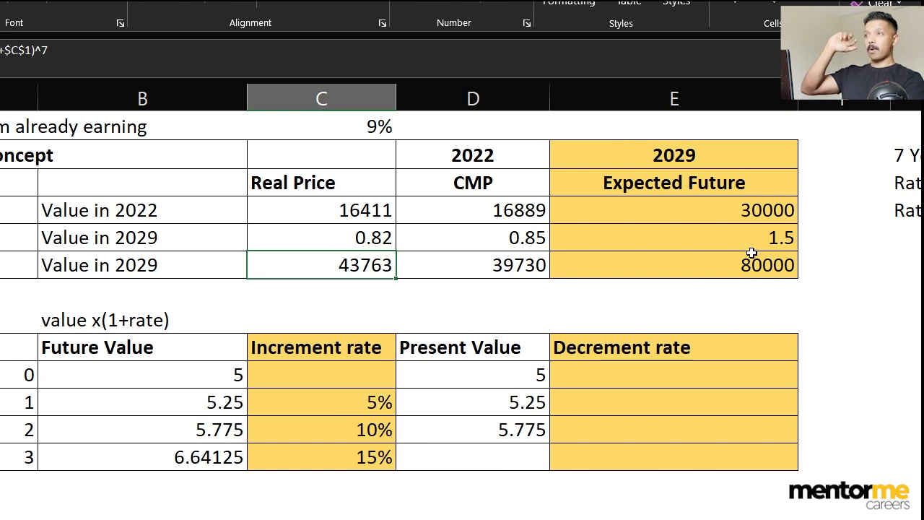
Review the three assets' valuation rows and inspect the already-earning rate in C1 without changing it.
key("Left")
key("Left")
key("Up")
key("Right")
key("Right")
key("Right")
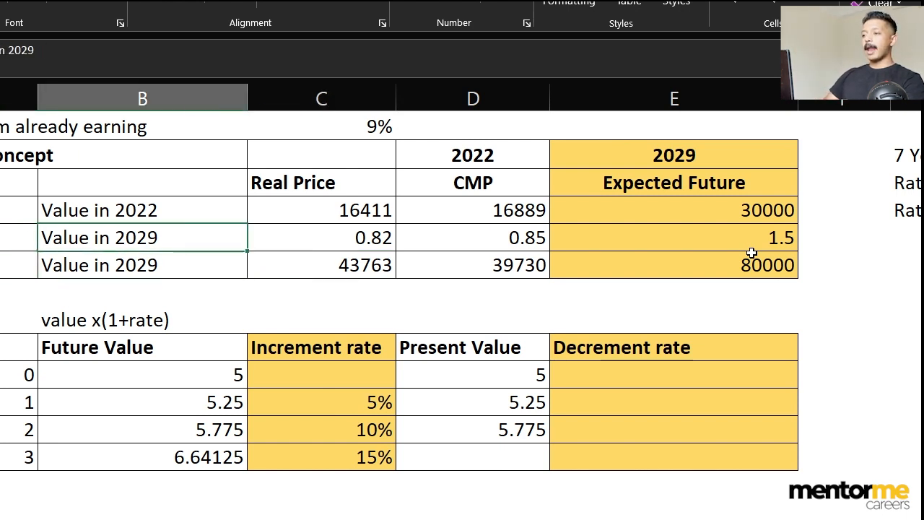
key("Up")
key("Up")
key("Up")
key("Left")
key("Up")
key("F2")
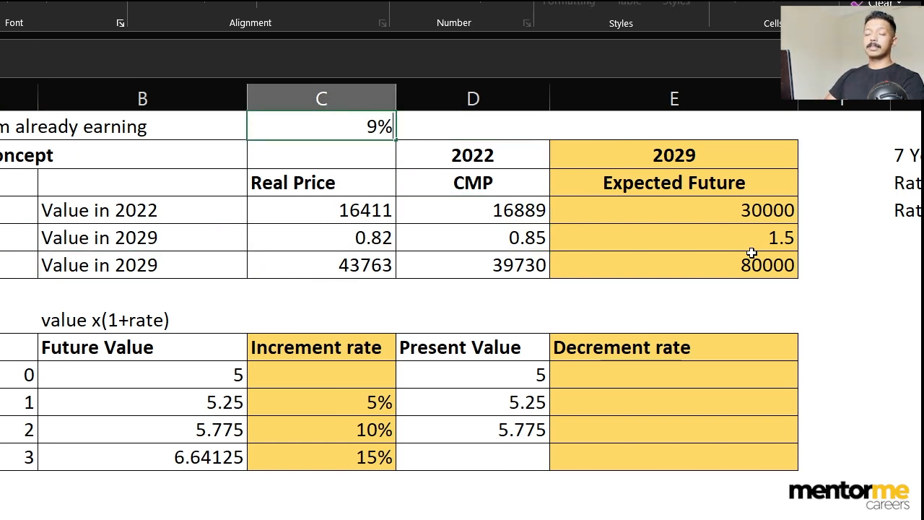
key("Escape")
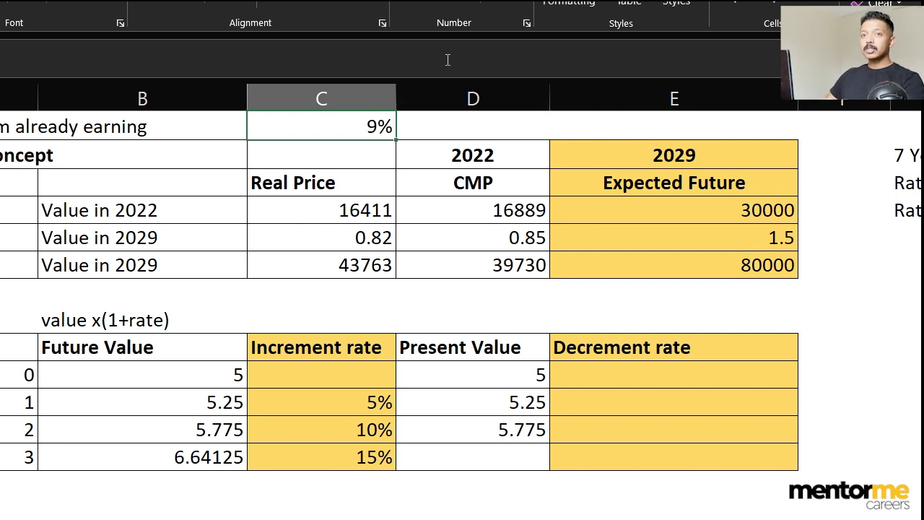
Examine the CMP column of the three assets in relation to the already-earning rate in C1.
left_click_drag(525, 188, 478, 267)
scroll(448, 245, "down", 4)
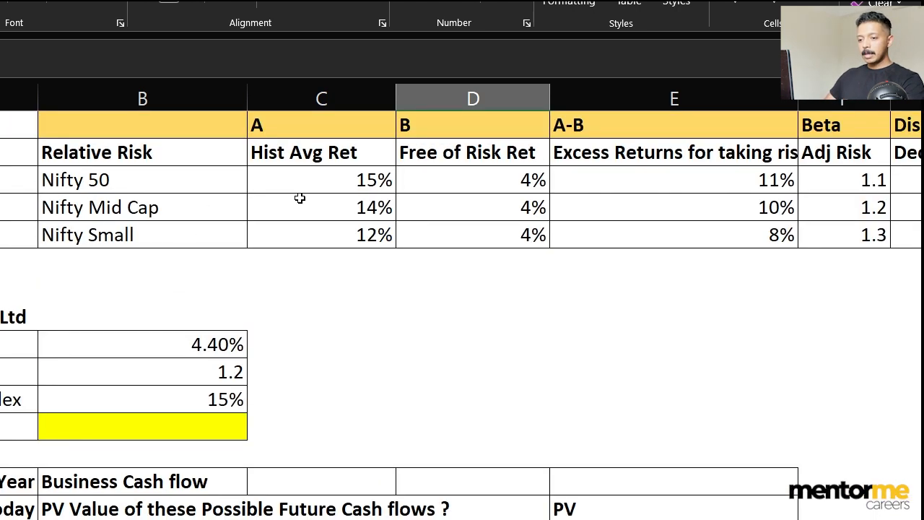
scroll(119, 211, "up", 4)
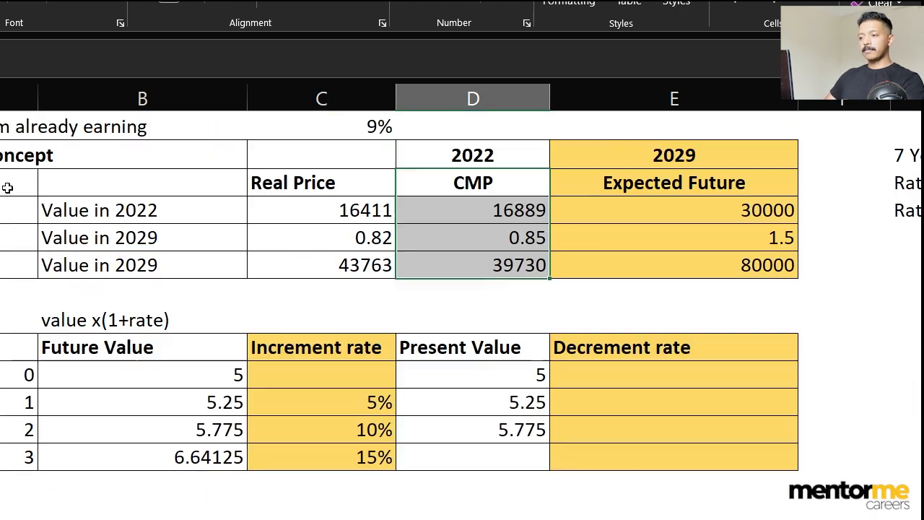
left_click(339, 127)
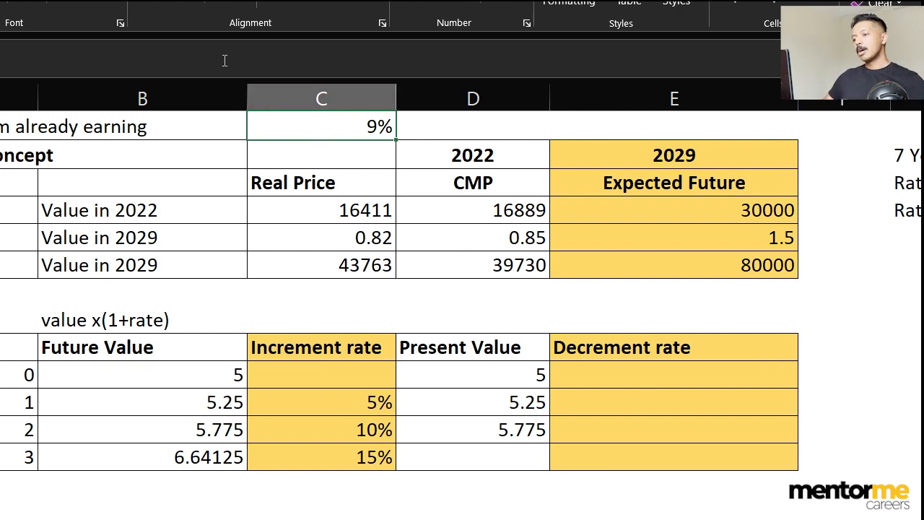
Examine the Relative Risk table's stock types alongside the Nifty 50 and Nifty Mid Cap rows.
scroll(229, 149, "down", 3)
scroll(135, 279, "up", 2)
scroll(135, 278, "down", 2)
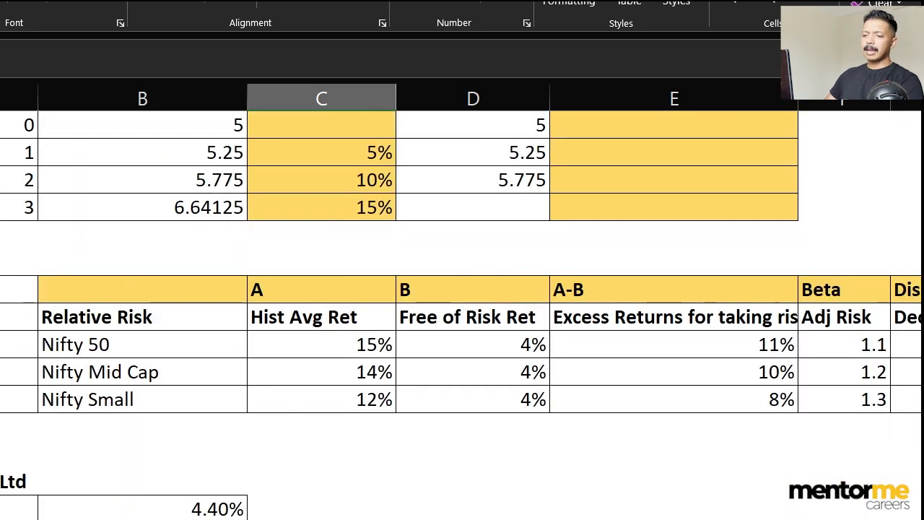
left_click(8, 317)
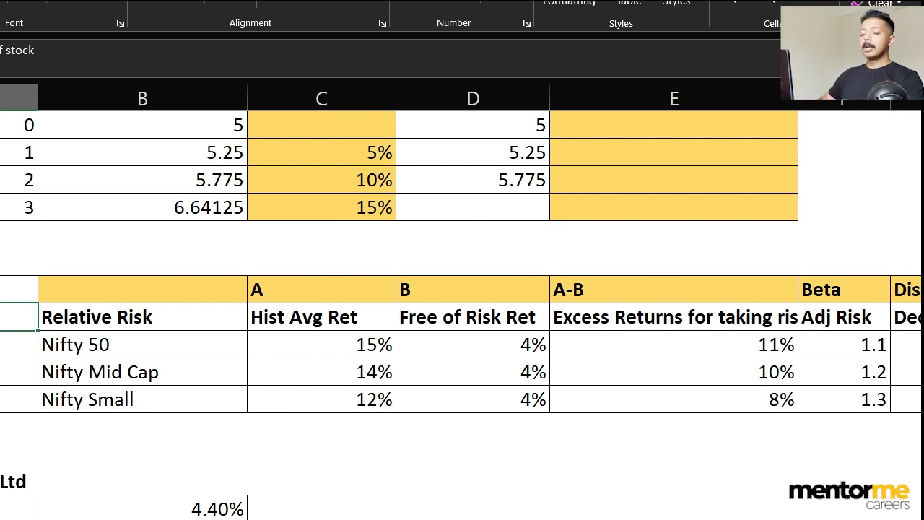
left_click(96, 345)
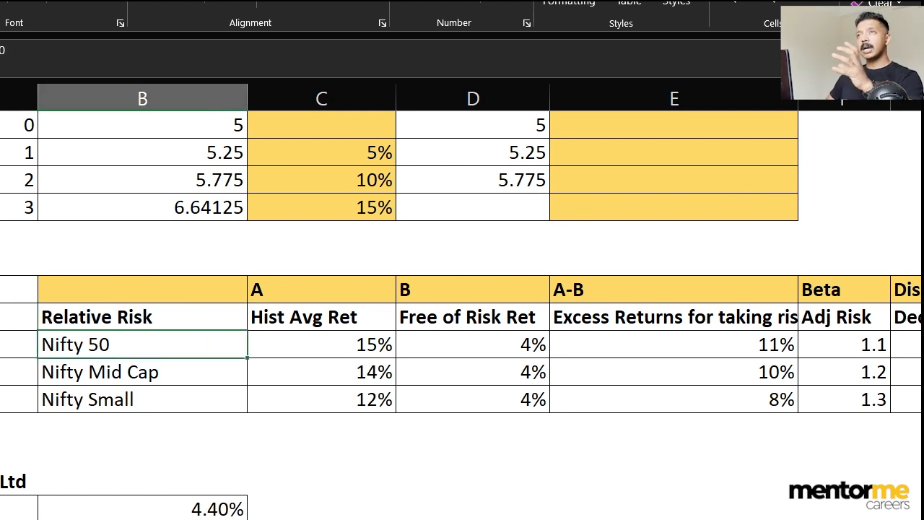
left_click(90, 315)
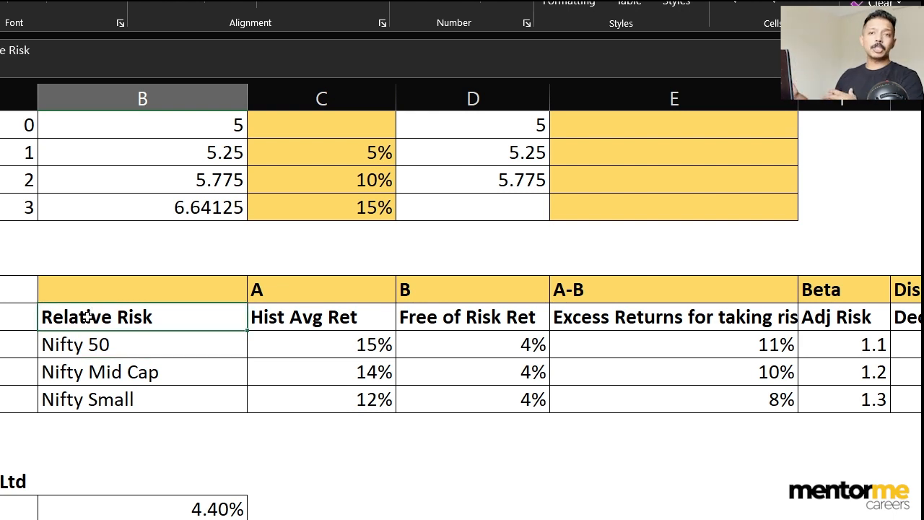
key("Down")
key("Down")
key("Left")
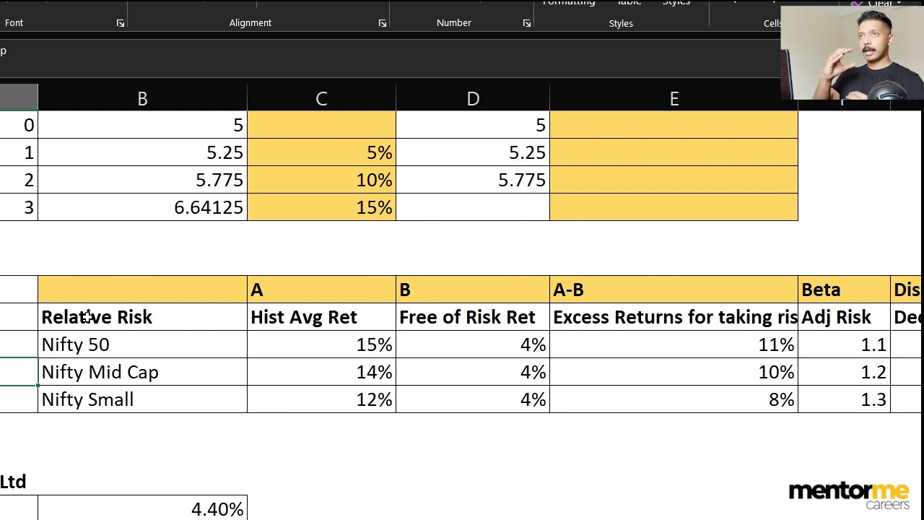
key("Right")
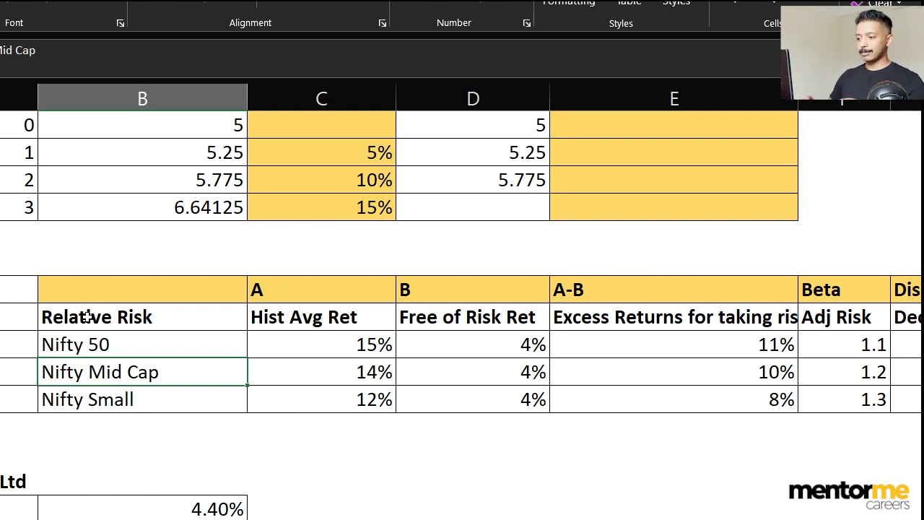
Compare Nifty 50's historical average return, risk-free return and excess return across C18 to E18.
key("Right")
key("Right")
key("Up")
key("Left")
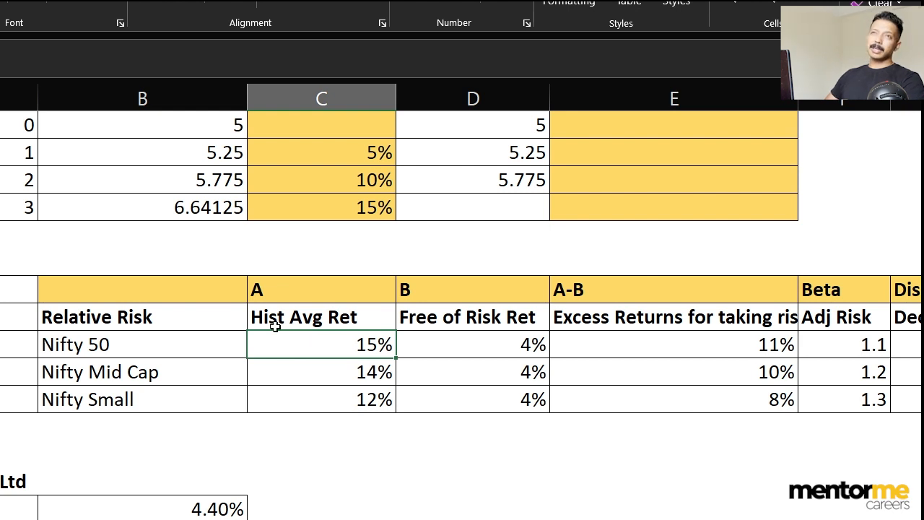
left_click(101, 348)
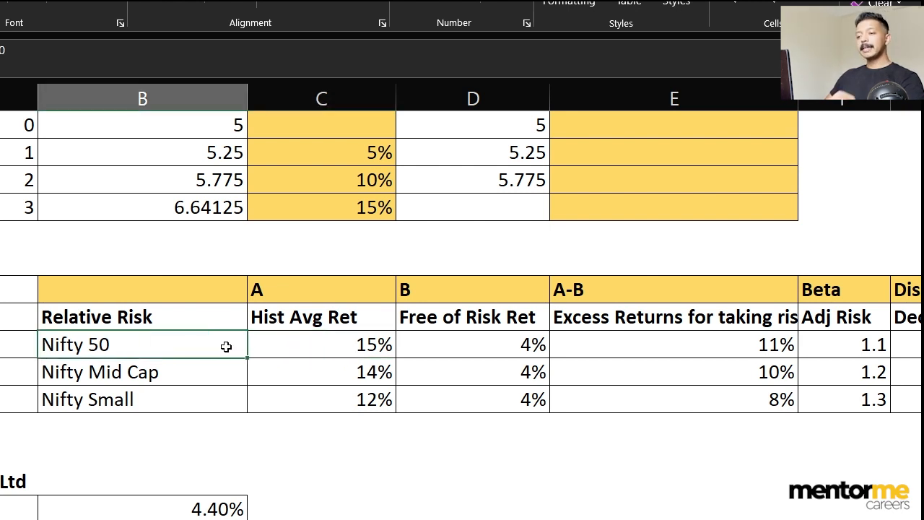
left_click(309, 347)
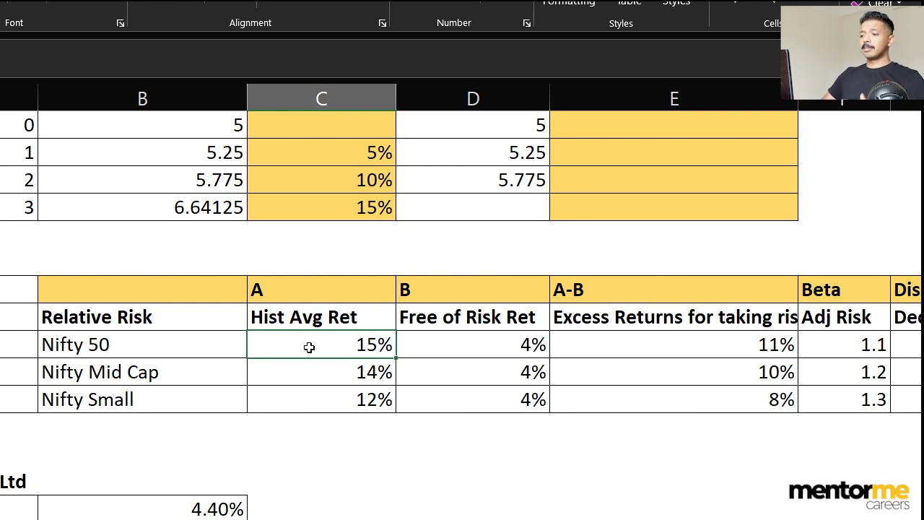
key("Right")
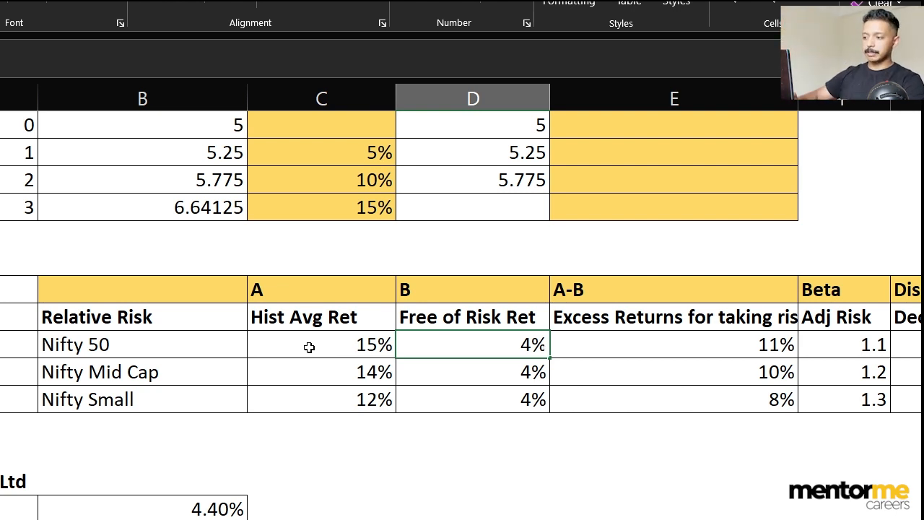
key("Right")
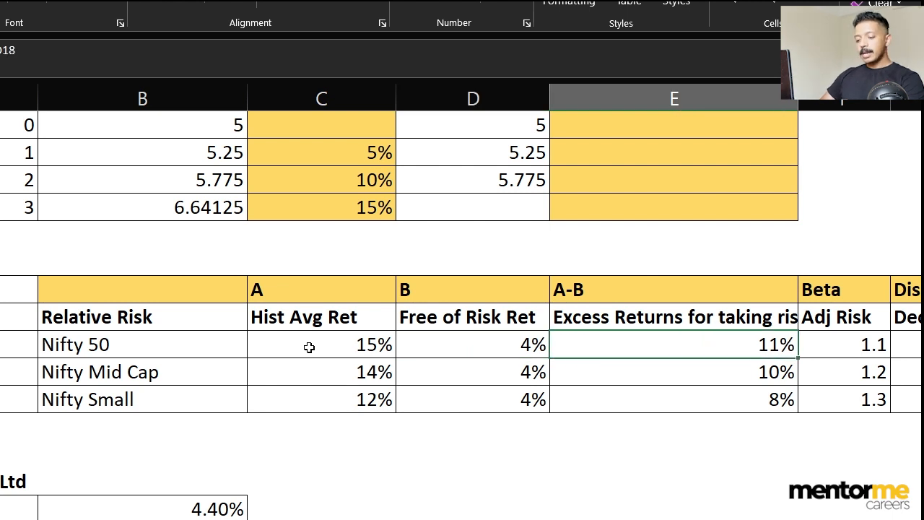
key("Left")
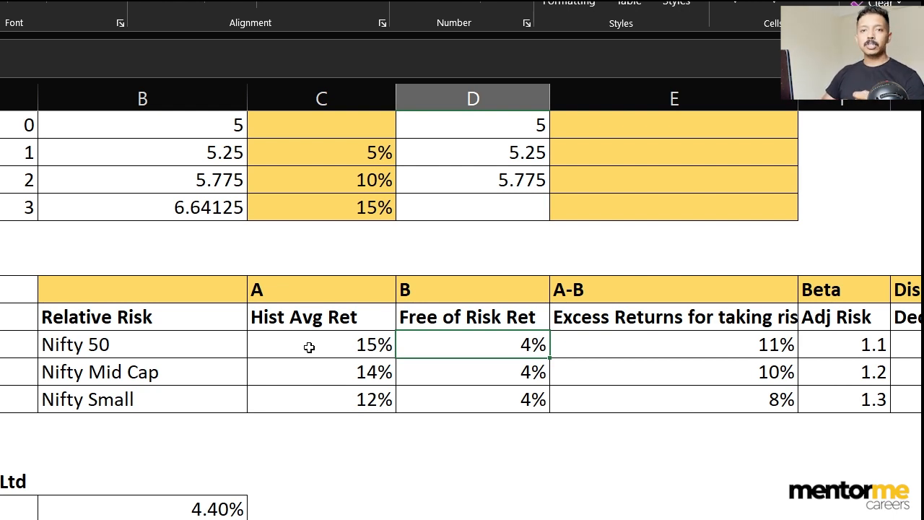
key("Right")
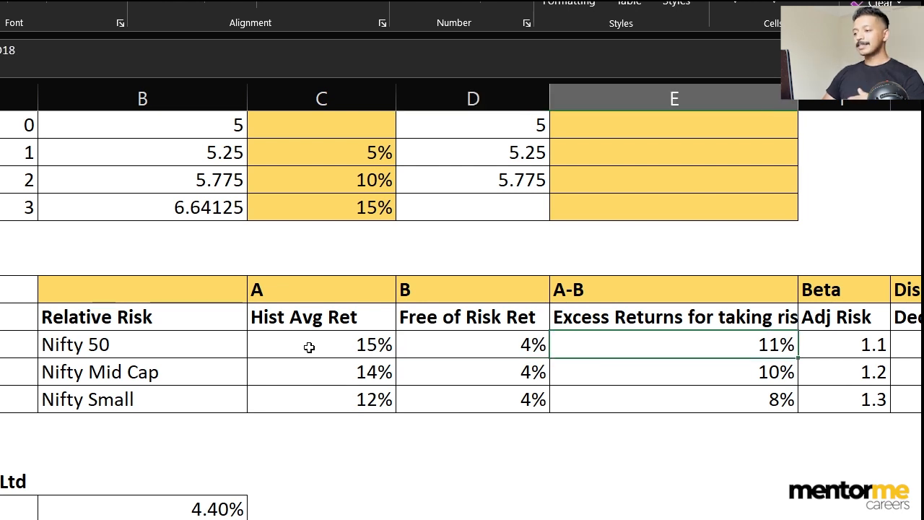
key("Left")
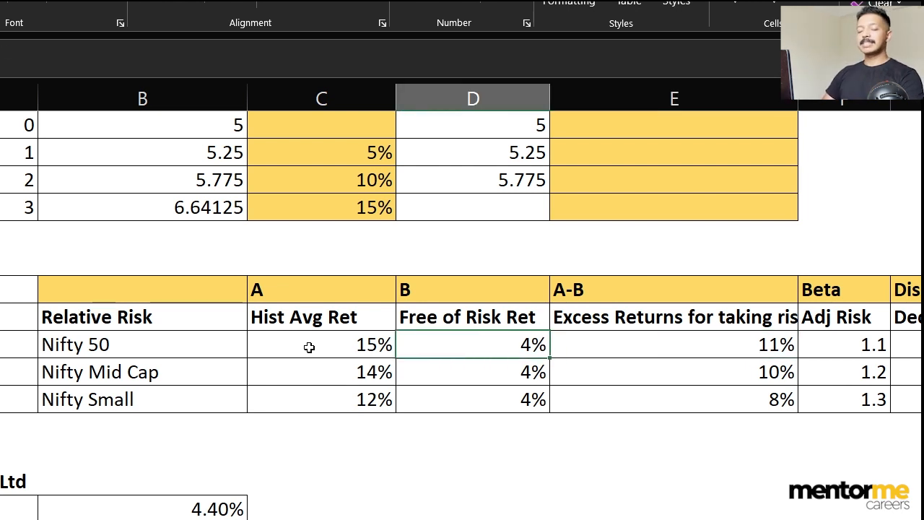
key("Left")
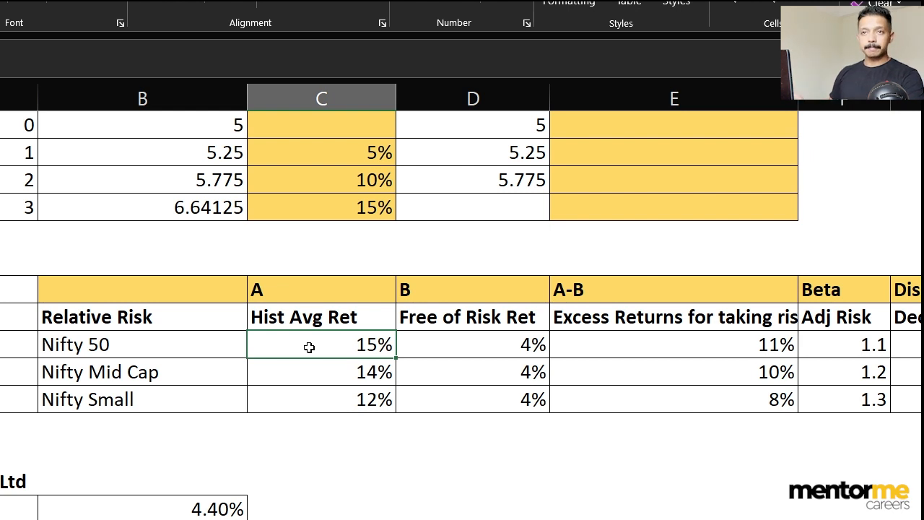
Inspect the formula behind Nifty 50's excess return in E18 and the cells it references.
key("F2")
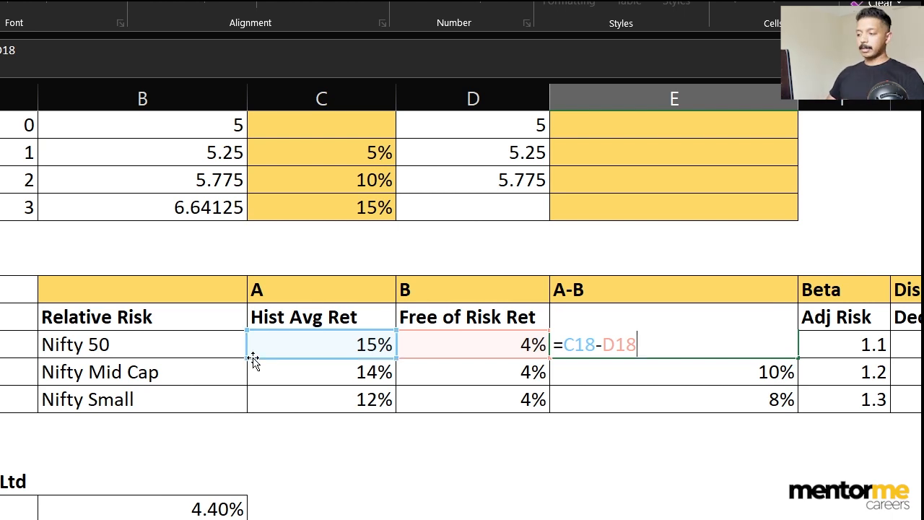
key("Tab")
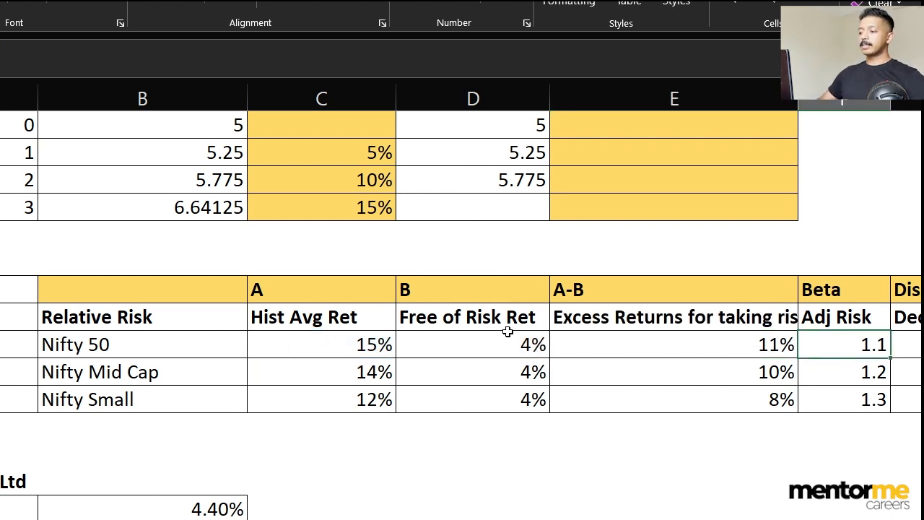
left_click(762, 354)
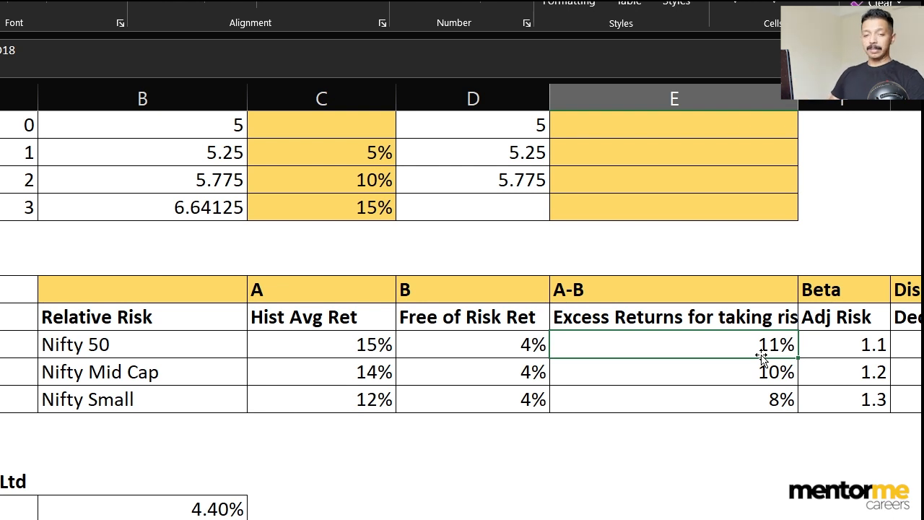
double_click(754, 347)
key("Escape")
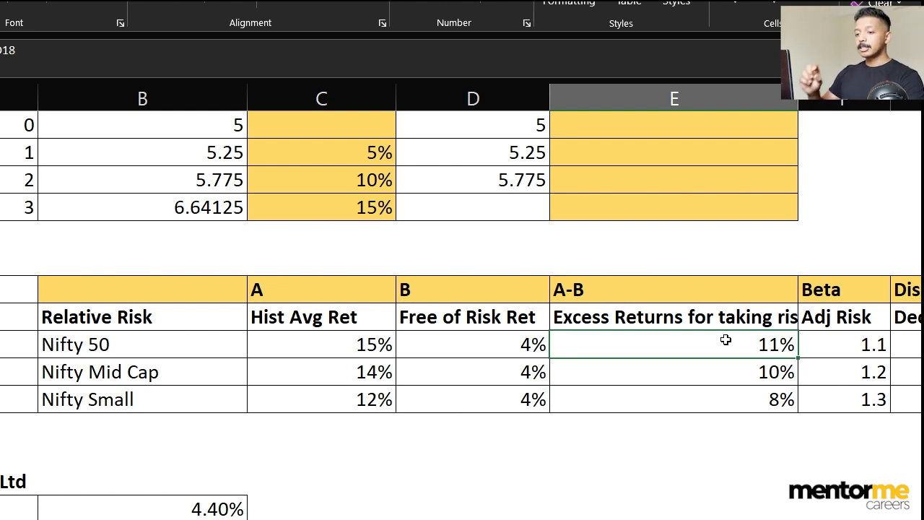
Try percentage formatting on Nifty 50's Beta in F18, and undo the format change.
left_click(866, 344)
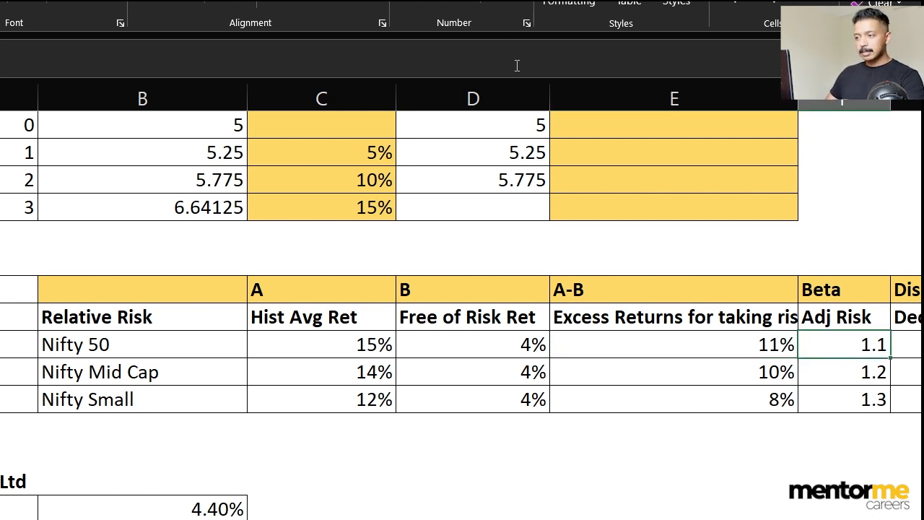
left_click(445, 2)
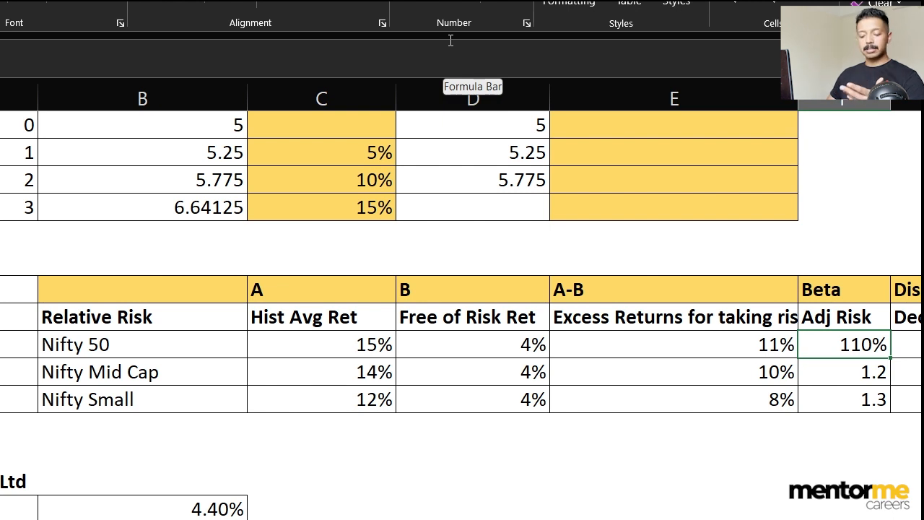
key("ctrl+z")
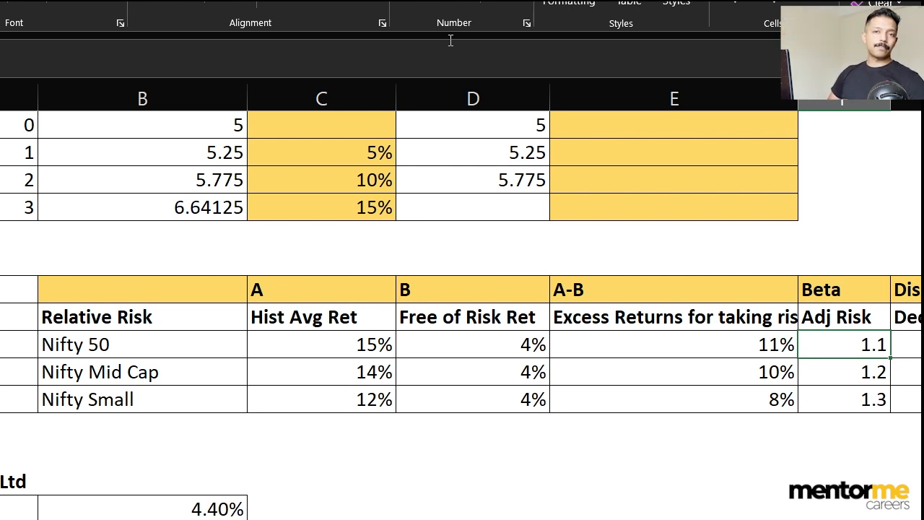
Enter a formula in G18 that combines Nifty 50's Beta in F18 with its excess return in E18, and check it.
key("Right")
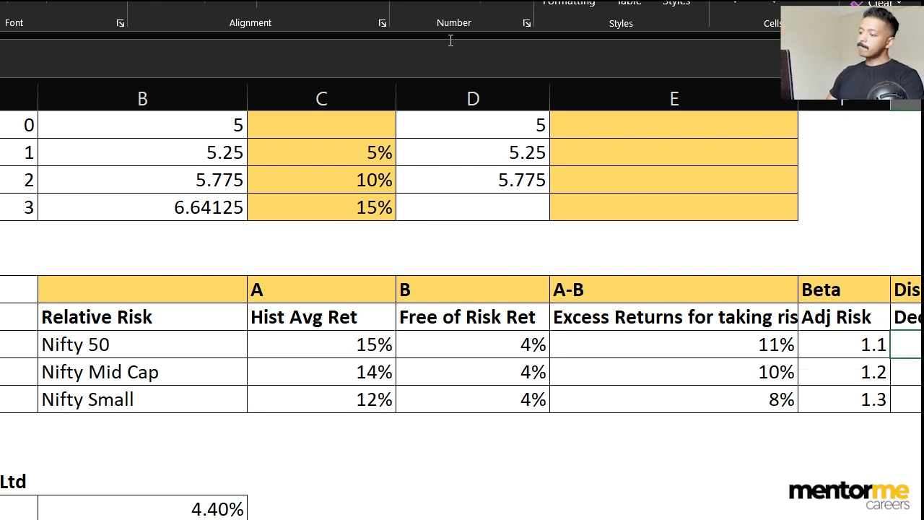
type("=")
key("Left")
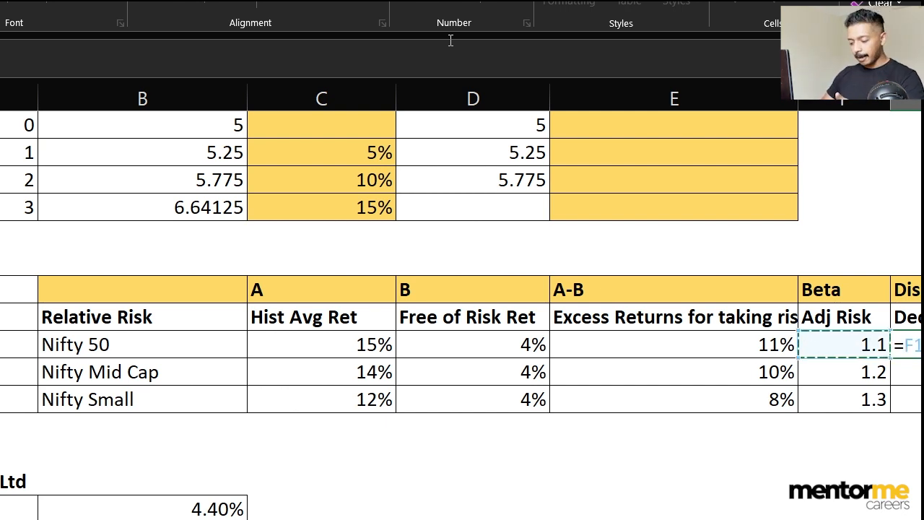
type("-")
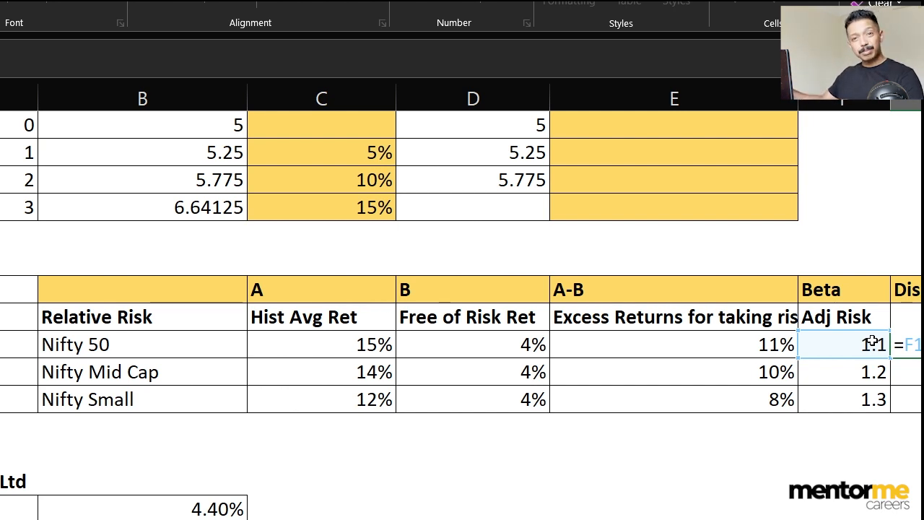
left_click(720, 338)
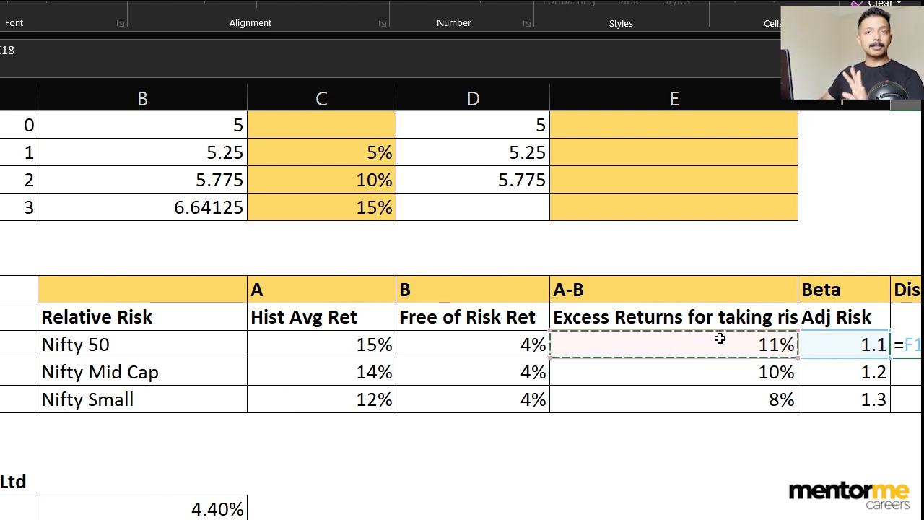
key("Escape")
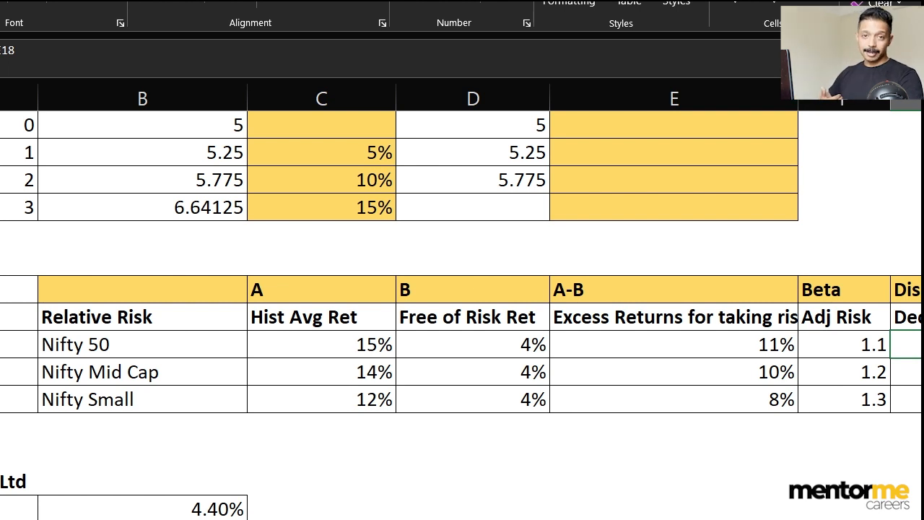
key("F2")
key("Escape")
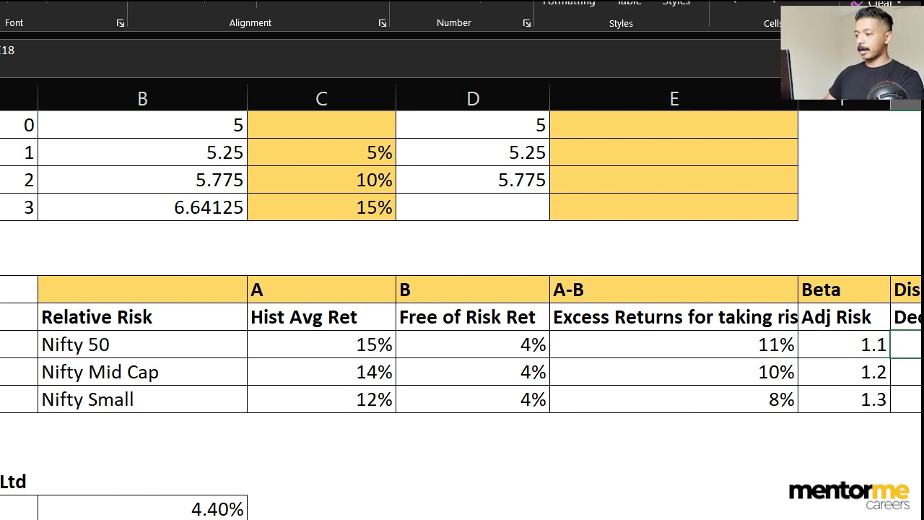
Set Nifty 50's Beta in F18 to 1.
left_click(866, 351)
type("1")
key("Return")
left_click(866, 352)
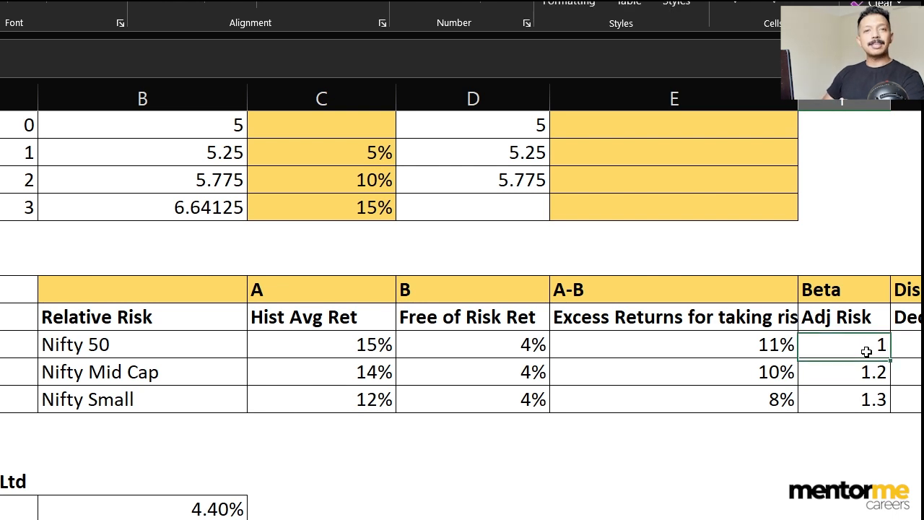
Set Nifty 50's Beta in F18 to 0.8 and check the excess return in E18.
type("0.8")
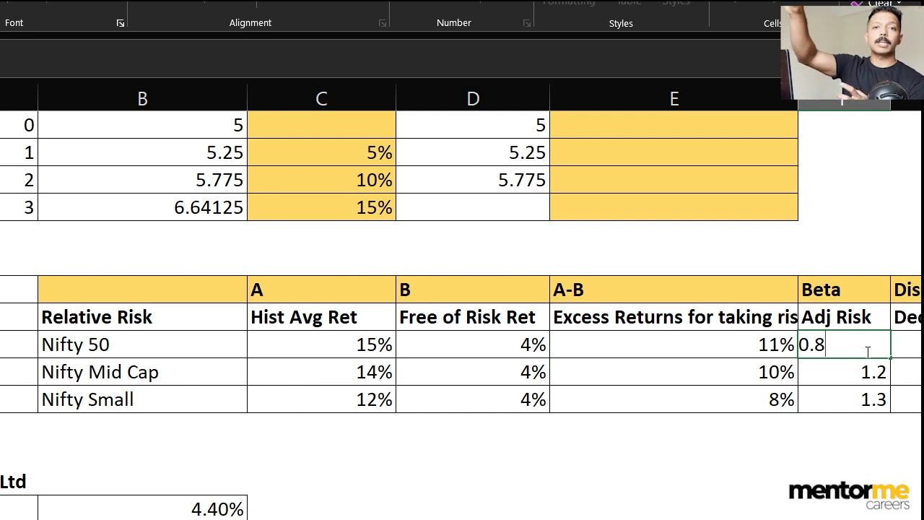
key("Tab")
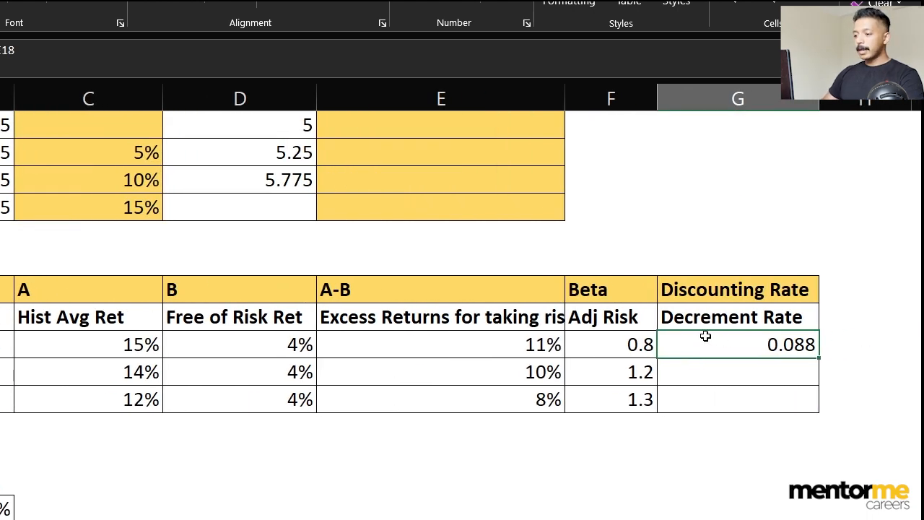
left_click(445, 337)
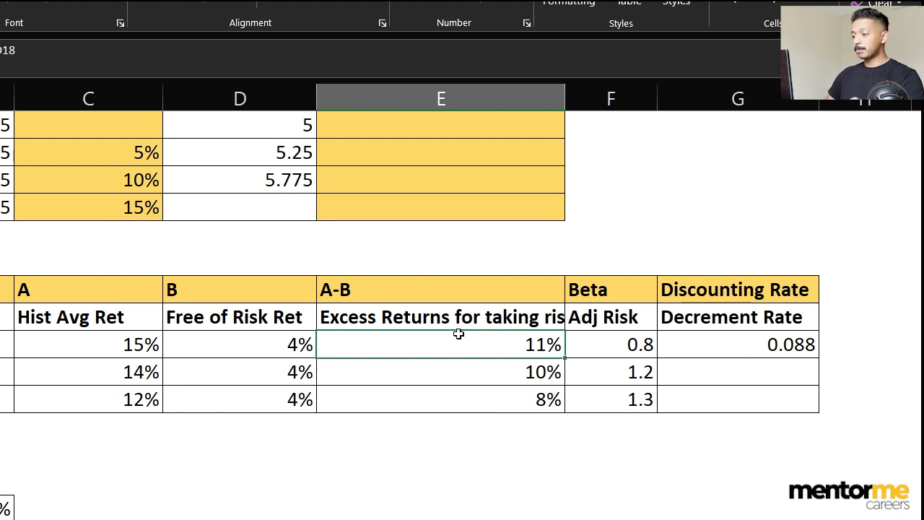
Set Nifty 50's Beta in F18 to 1.2.
left_click(634, 345)
type("1.2")
key("Return")
key("Right")
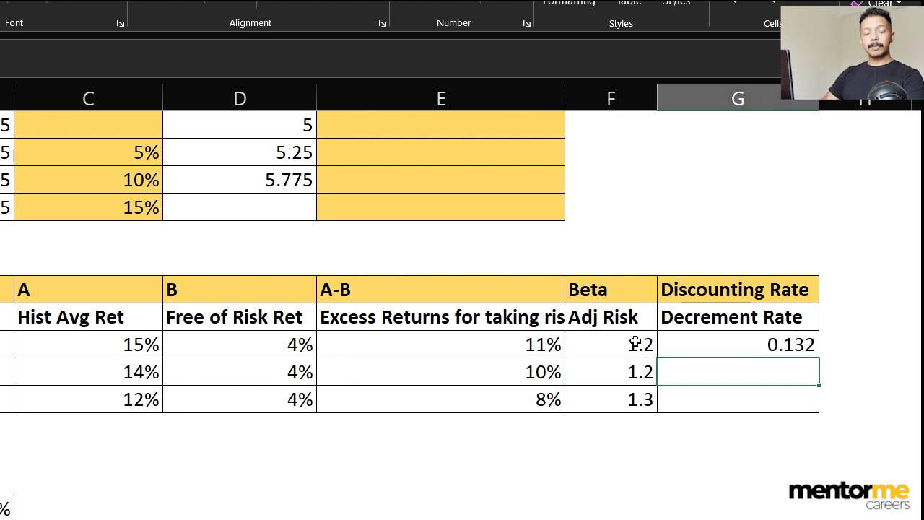
Add the risk-free return in D18 to Nifty 50's discounting rate formula in G18, making it =F18*E18+D18.
key("Up")
key("F2")
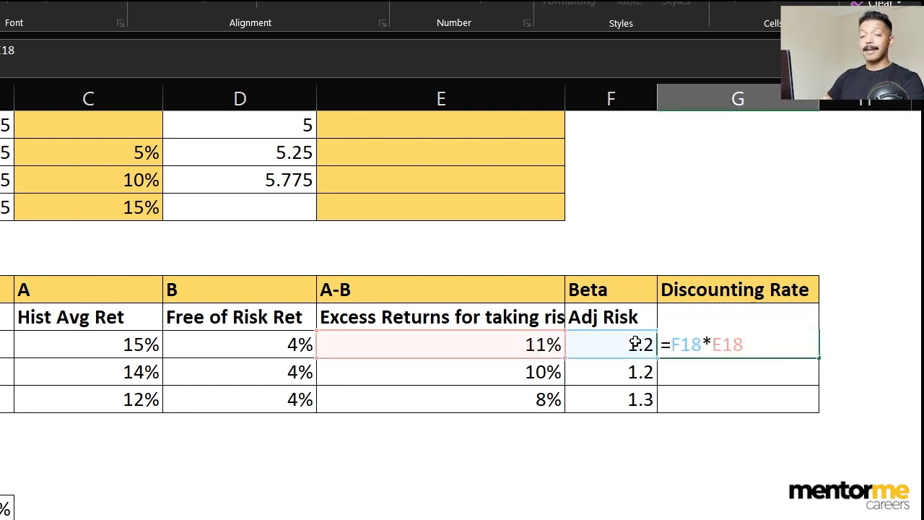
type("+")
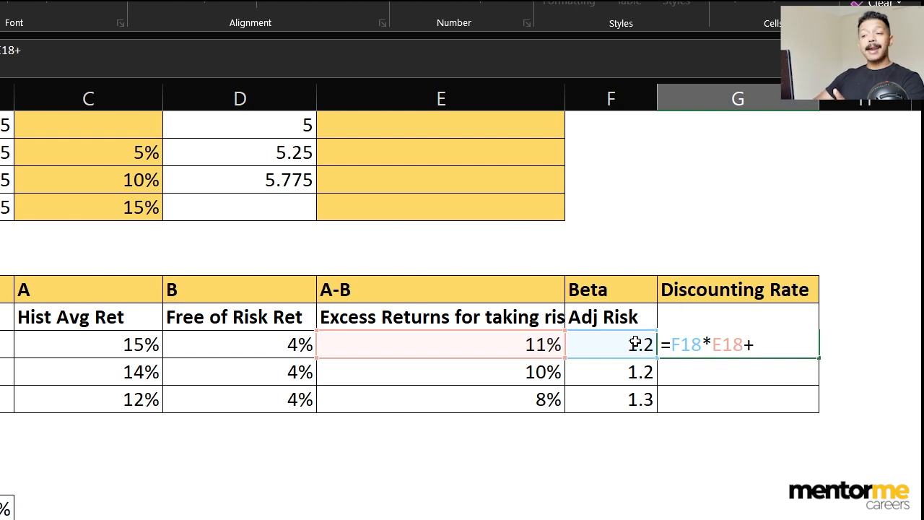
left_click(267, 349)
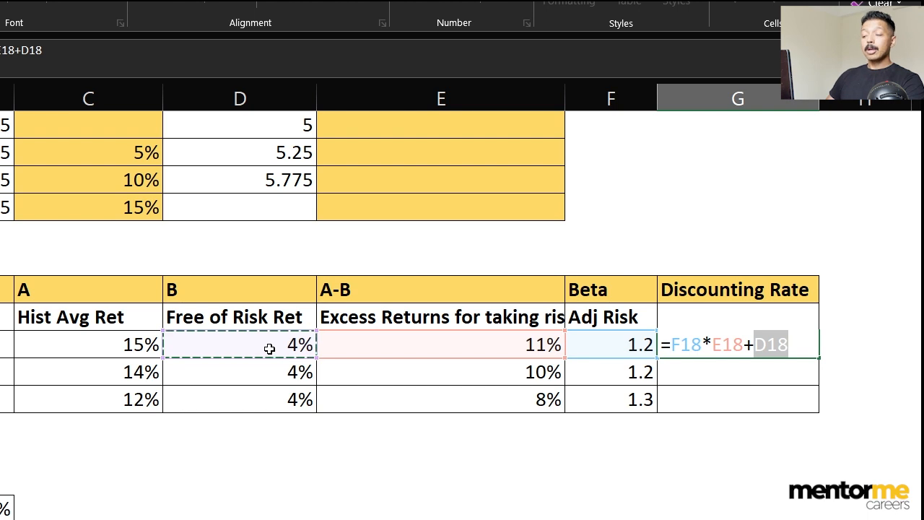
key("Return")
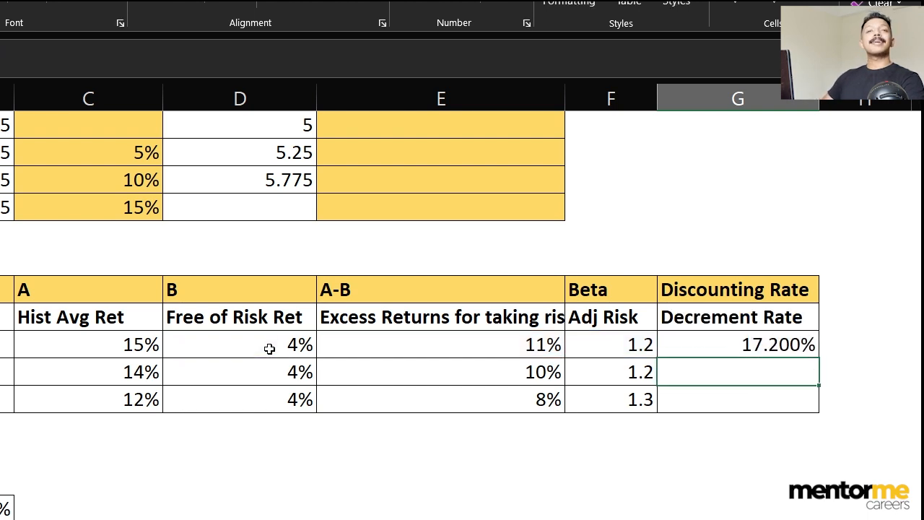
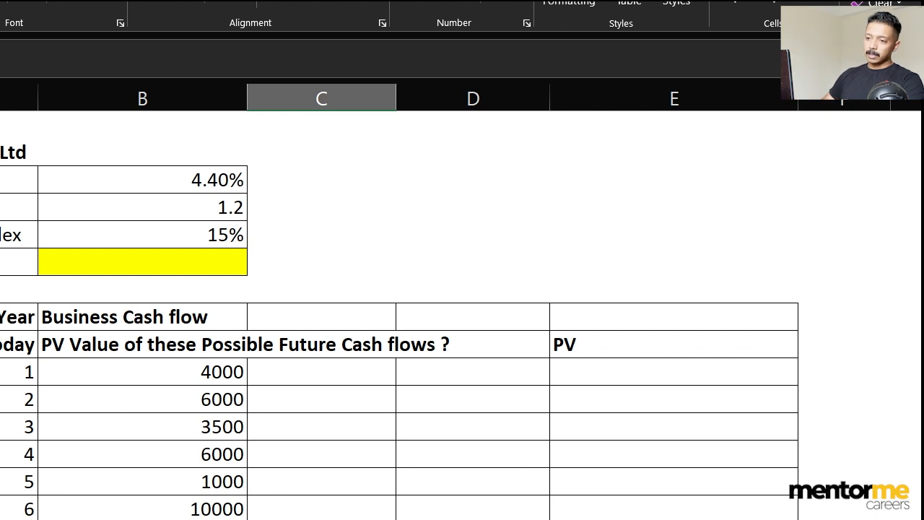
Examine the company's discount rate inputs in B24 to B26: the risk-free rate, the Beta and the index return.
left_click(18, 208)
left_click(17, 180)
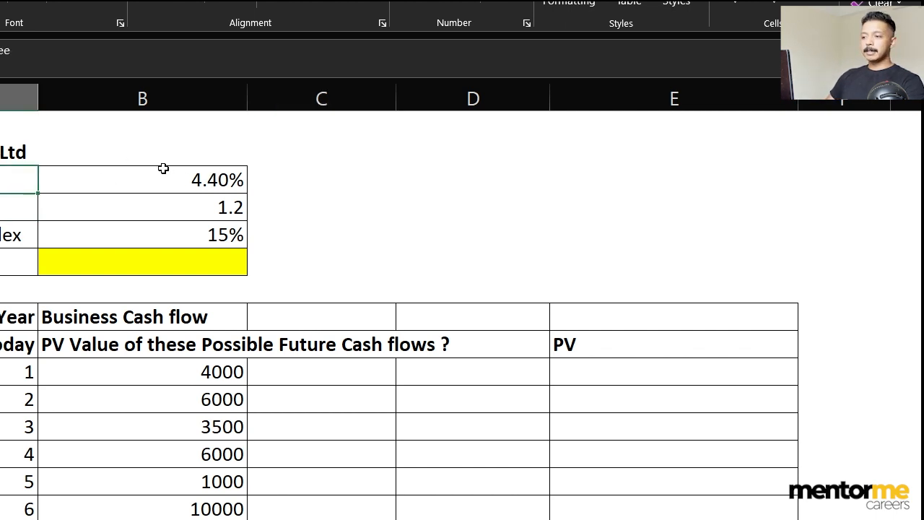
left_click(169, 198)
left_click(180, 172)
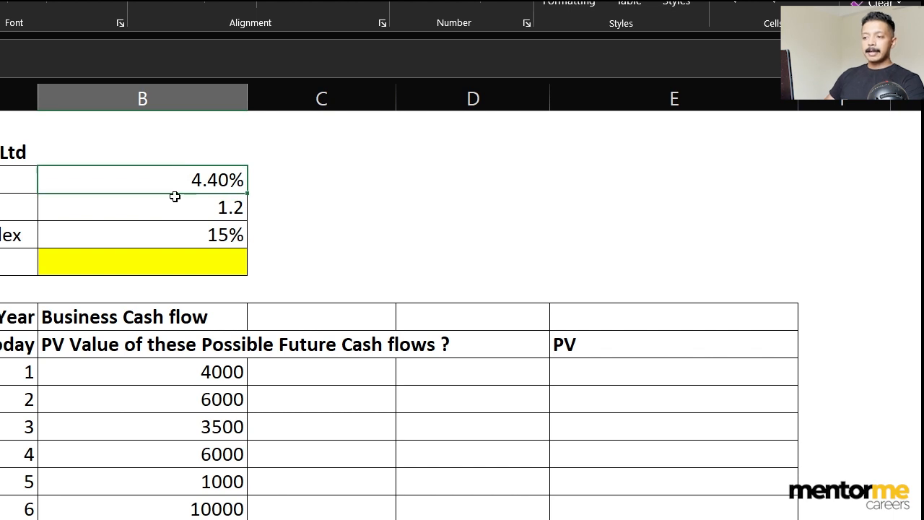
left_click(175, 198)
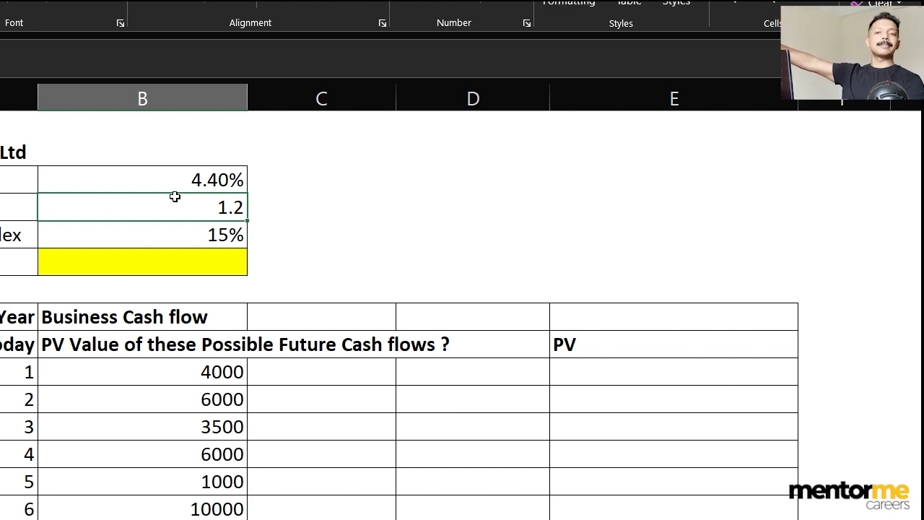
key("Right")
key("Left")
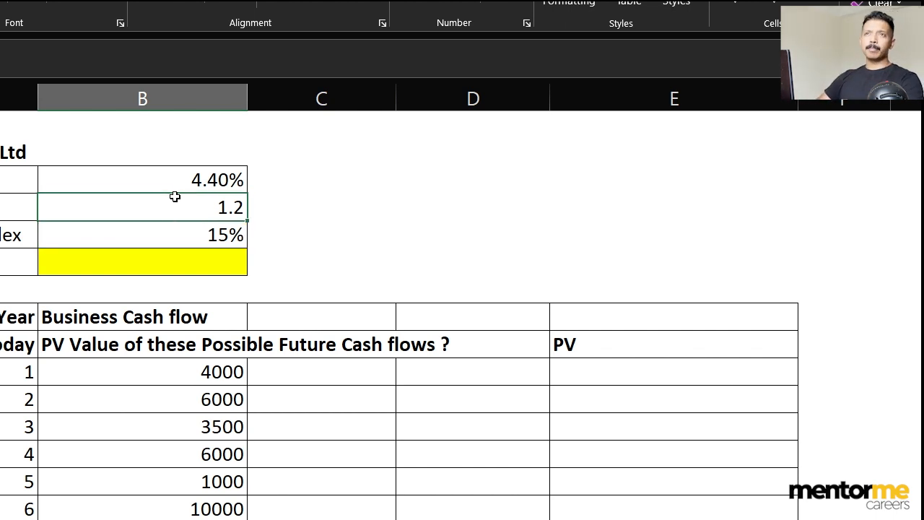
key("Down")
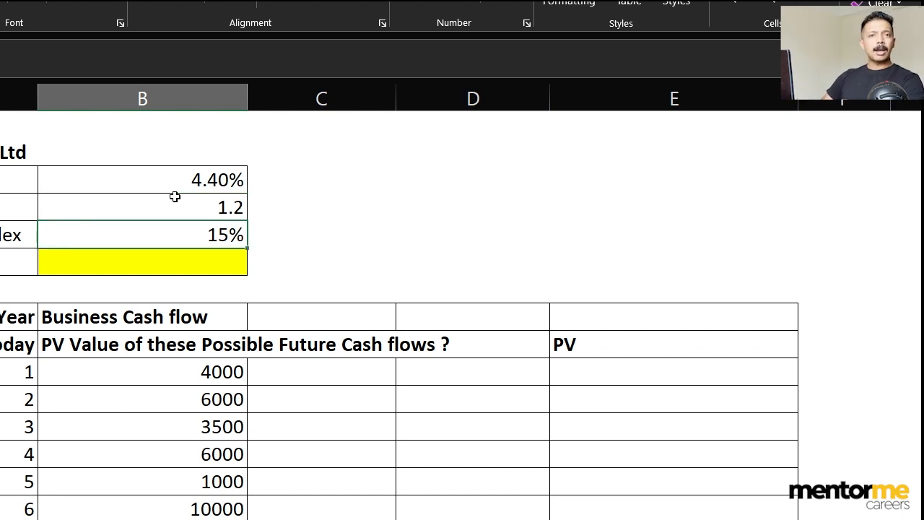
key("Down")
key("Up")
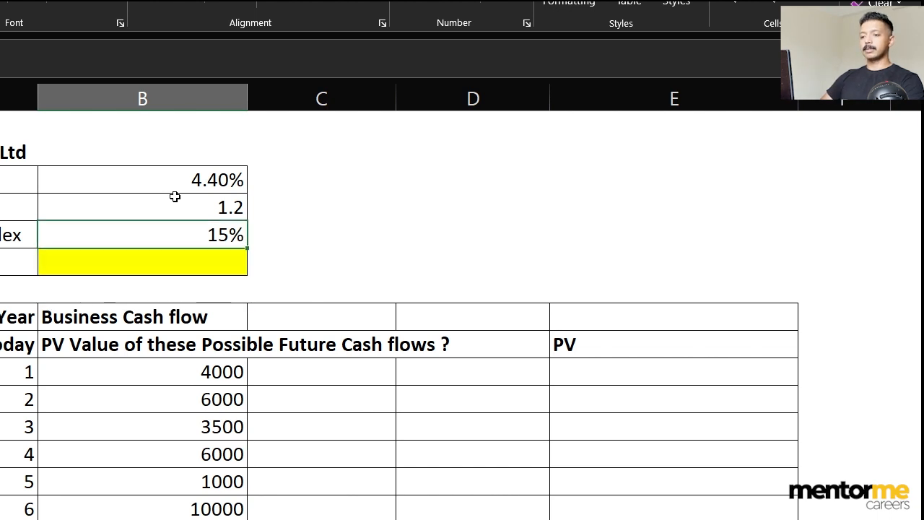
key("F2")
key("Escape")
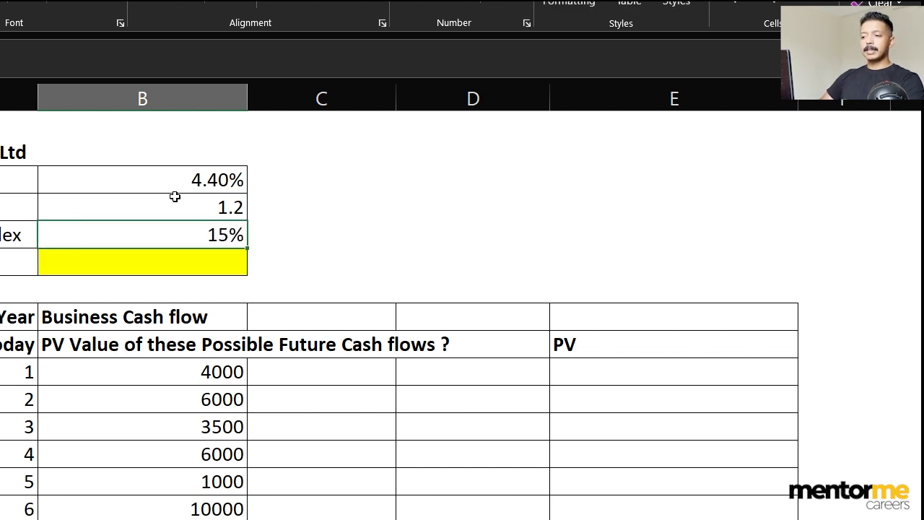
Enter the formula =(B26-B24) in the yellow cell B27 to get the excess return over the risk-free rate.
key("Down")
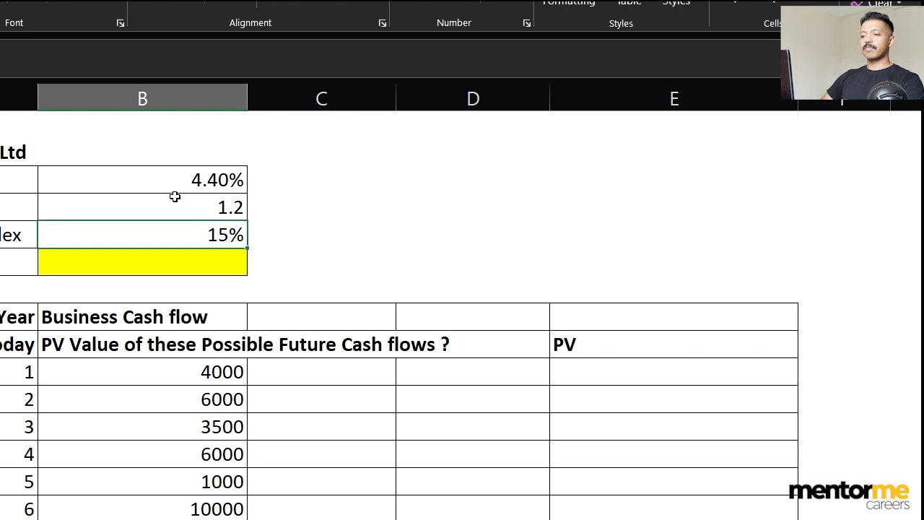
type("=")
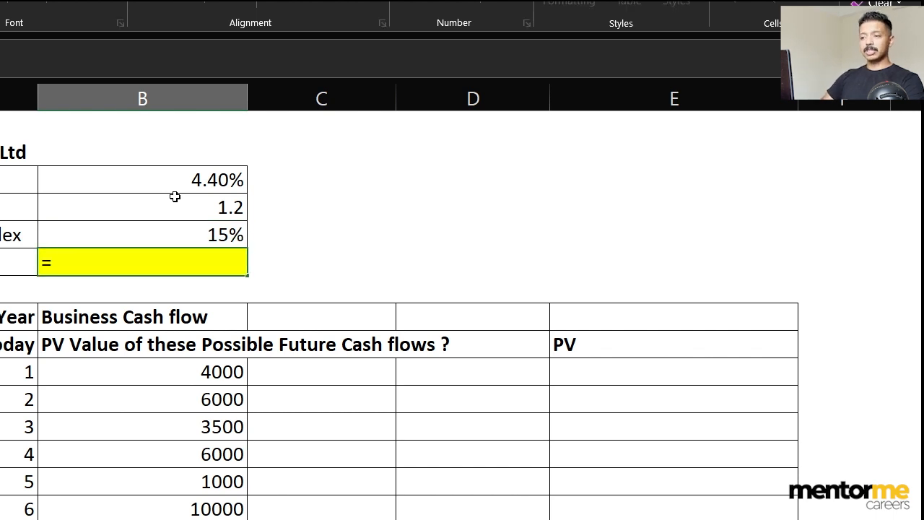
type("(")
key("Up")
type("-")
key("Up")
key("Up")
key("Up")
type(")")
key("ctrl+Return")
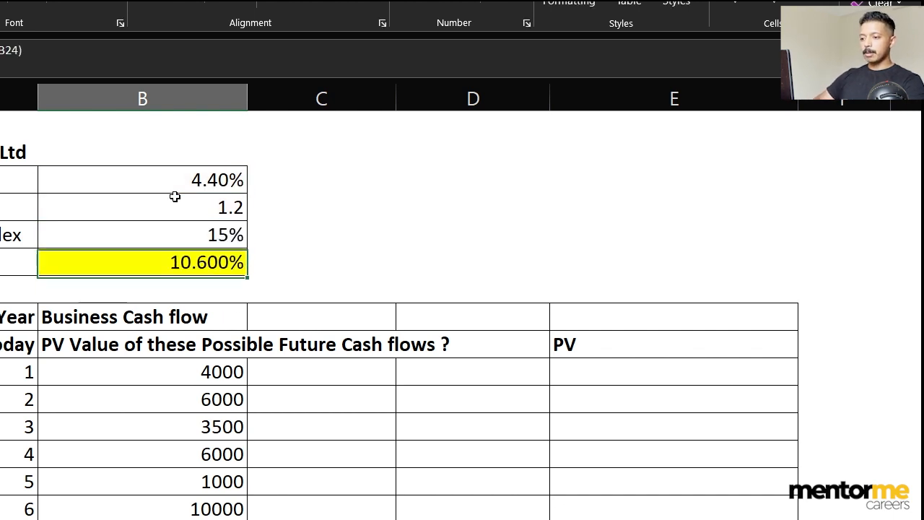
key("F2")
type("*")
key("Home")
type("=")
key("Right")
key("Right")
key("Right")
key("Left")
key("Left")
key("Left")
key("Escape")
Extend the formula in B27 to =(B26-B24)*B25+(B24), applying the Beta and adding back the risk-free rate, and check it.
key("F2")
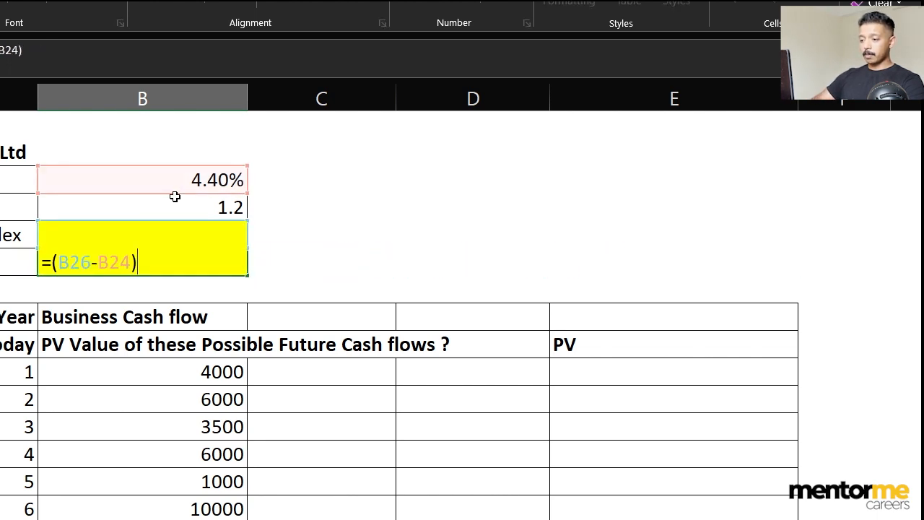
type("*")
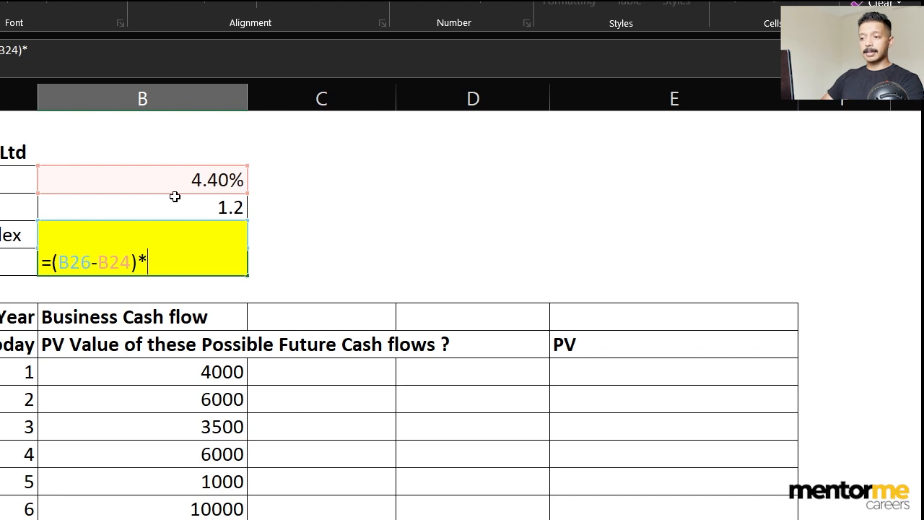
left_click(175, 197)
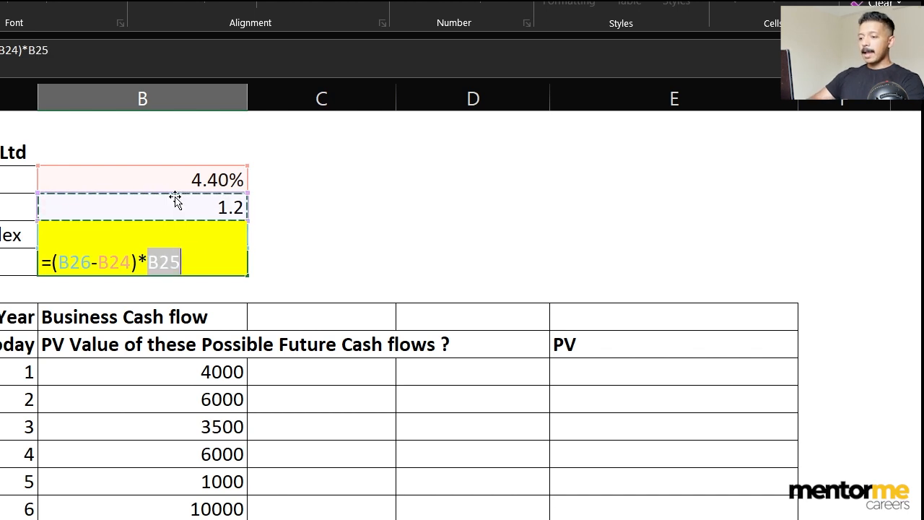
type("+(")
key("Up")
key("Up")
key("Up")
type("(")
key("BackSpace")
type(")")
key("Return")
key("Up")
key("F2")
key("Escape")
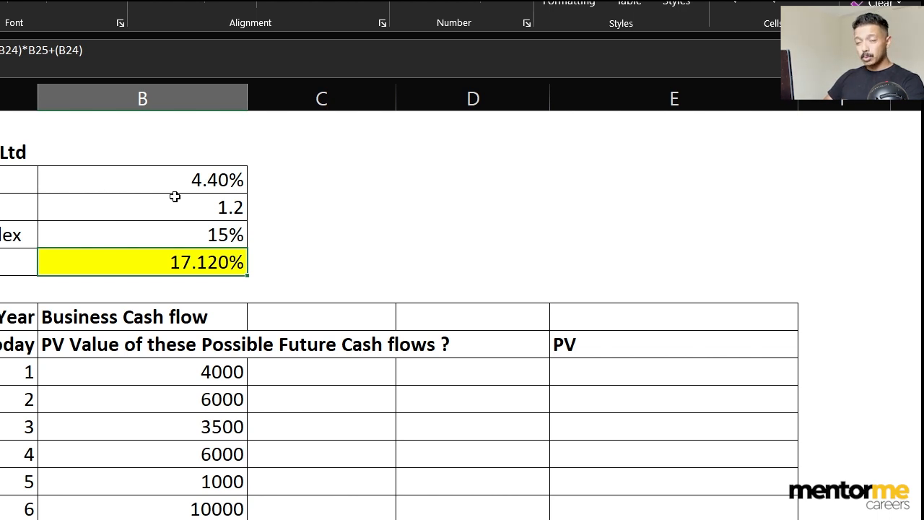
Look over the business cash flow table and its heading about the present value of possible future cash flows.
key("Down")
key("Down")
key("Down")
key("Down")
key("Right")
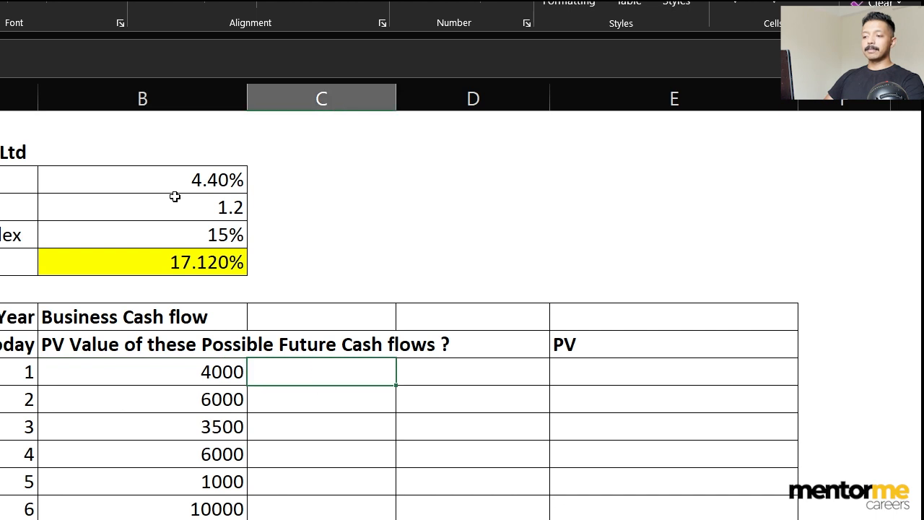
scroll(173, 197, "down", 1)
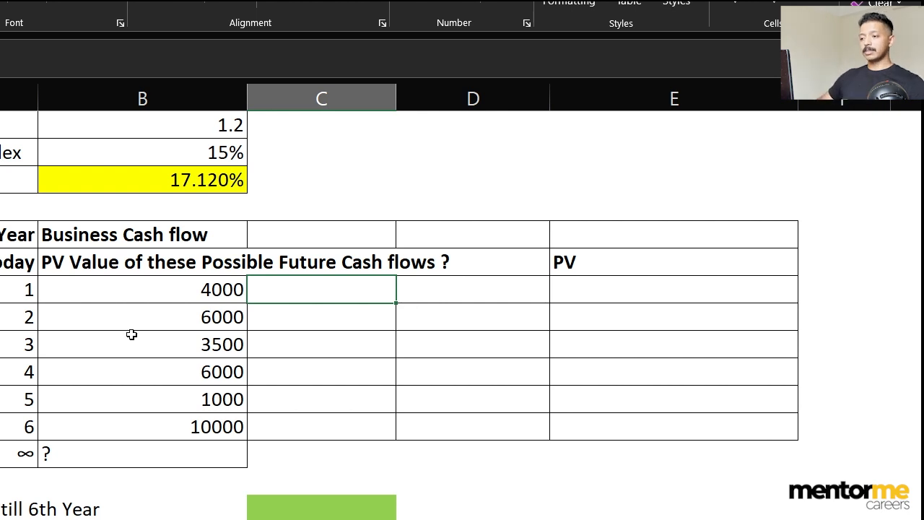
left_click(112, 267)
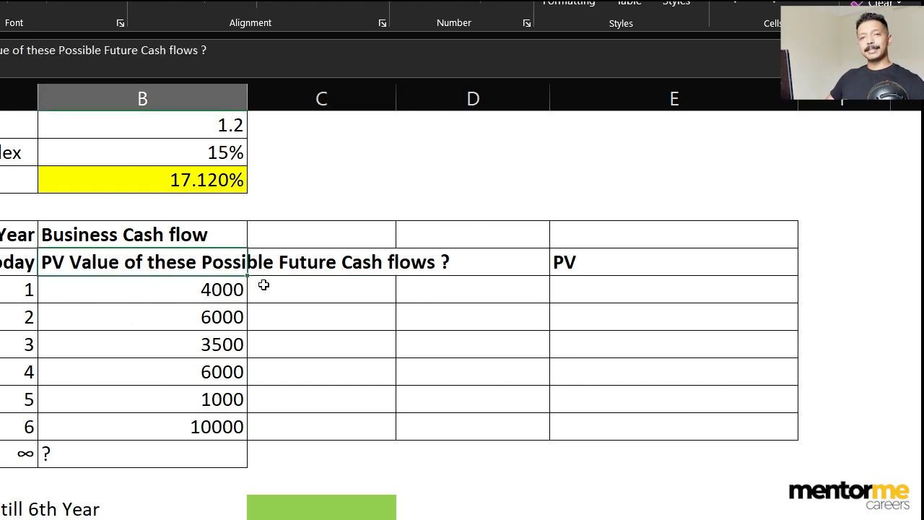
Enter =B31/(1+$B$27)^A31 in E31 as the year 1 present value, and check the formula and its year reference.
left_click(650, 291)
type("=")
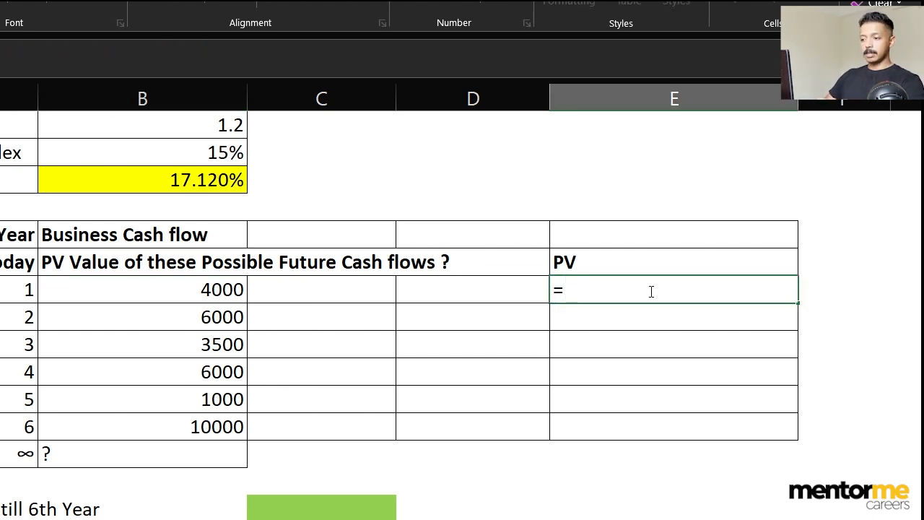
key("Left")
key("Left")
key("Left")
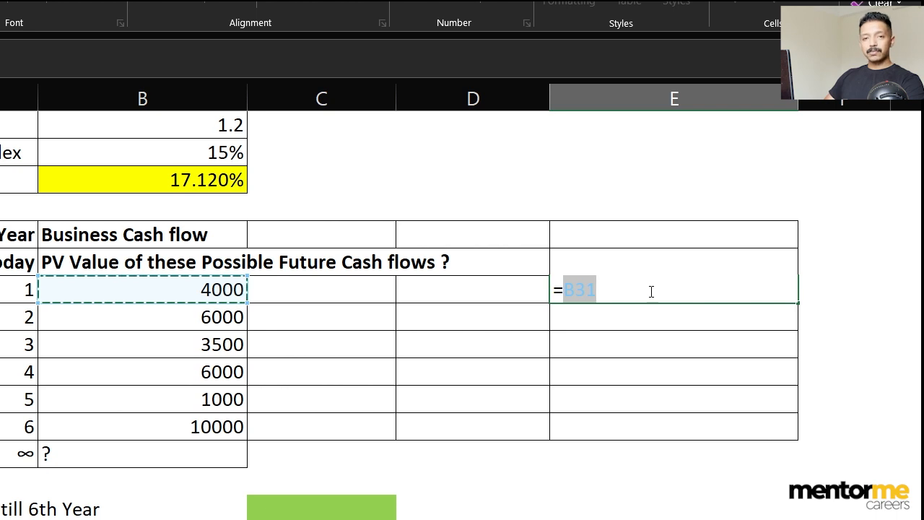
type("/(1+")
left_click(230, 179)
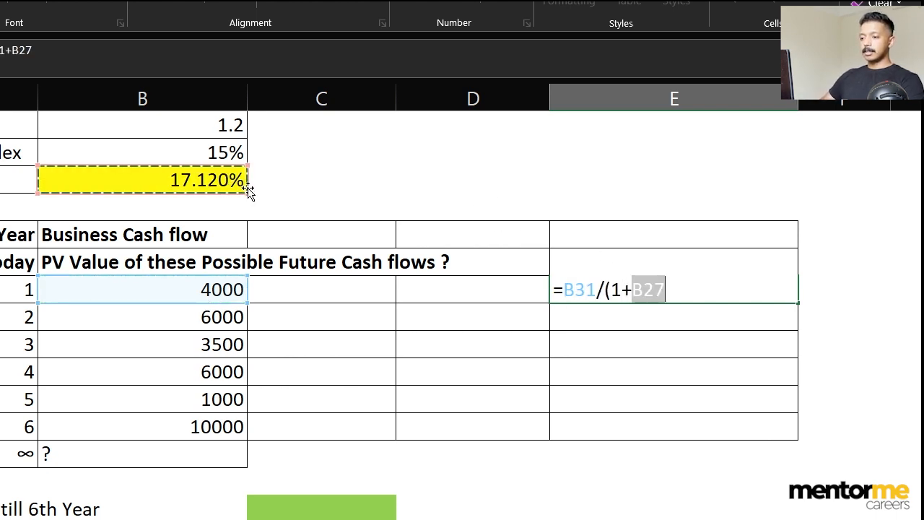
key("F4")
type(")")
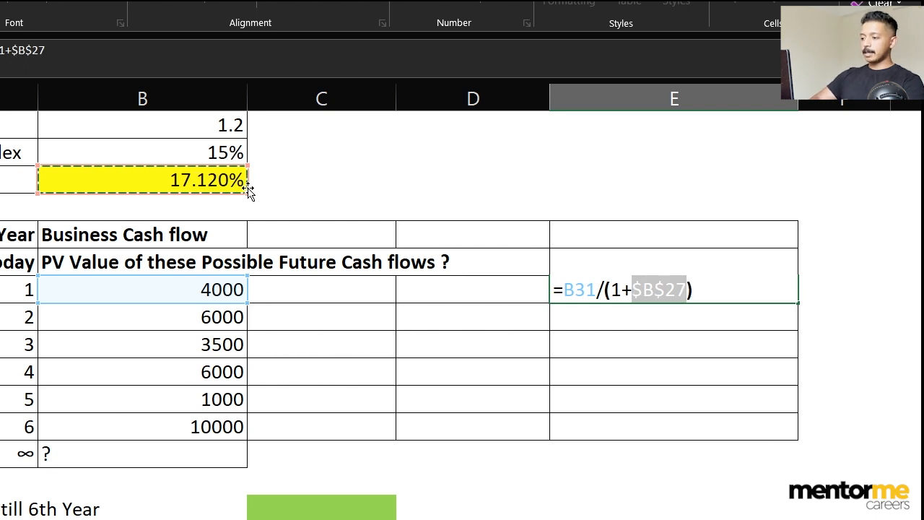
type("^")
key("Left")
key("Left")
key("Left")
key("Left")
key("Return")
key("Up")
key("F2")
key("Escape")
left_click(14, 289)
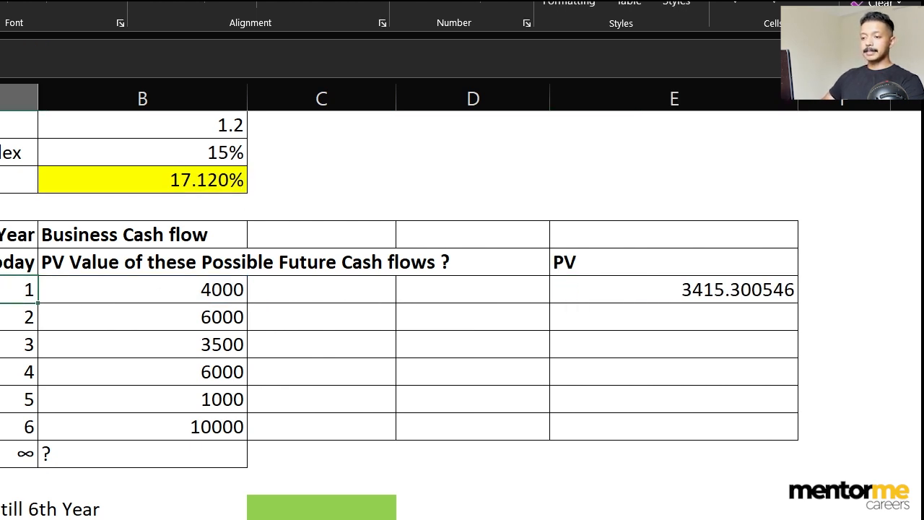
key("Up")
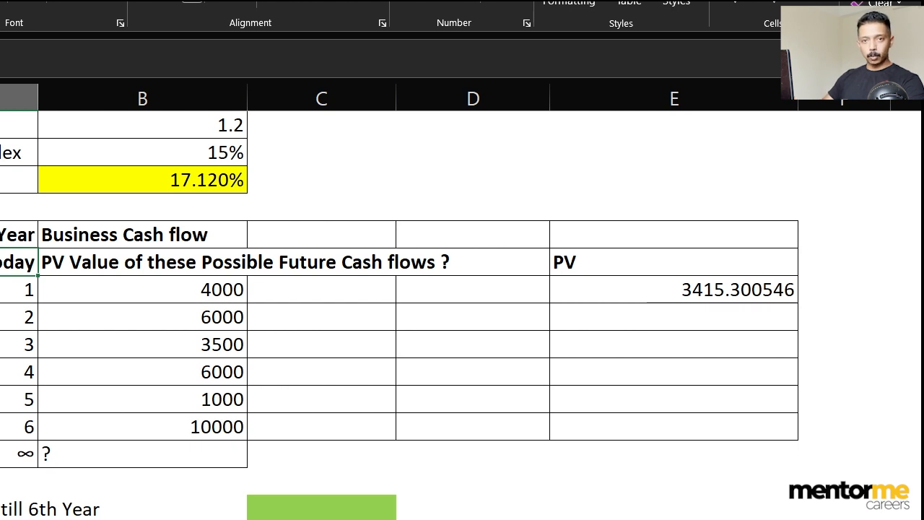
Fill the present value formula from E31 down to E36 for years 2 to 6.
left_click(714, 300)
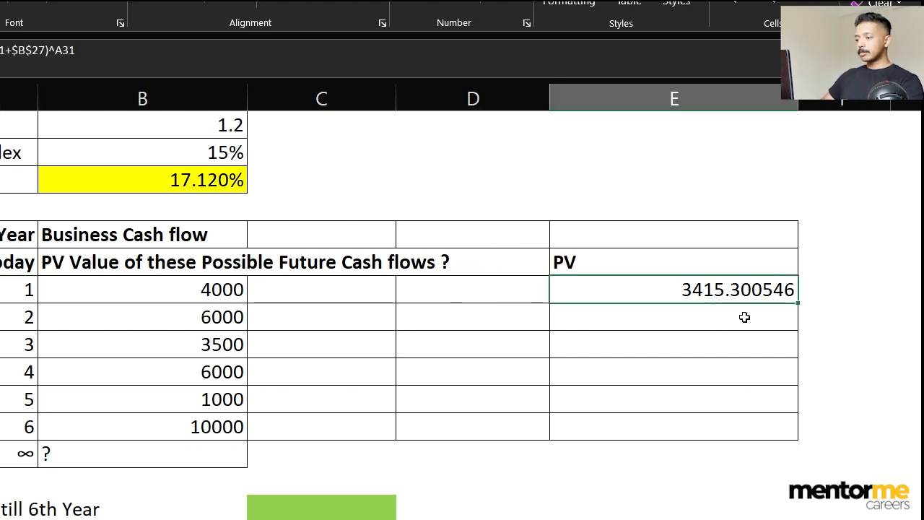
left_click_drag(797, 304, 788, 433)
key("super+w")
left_click(676, 218)
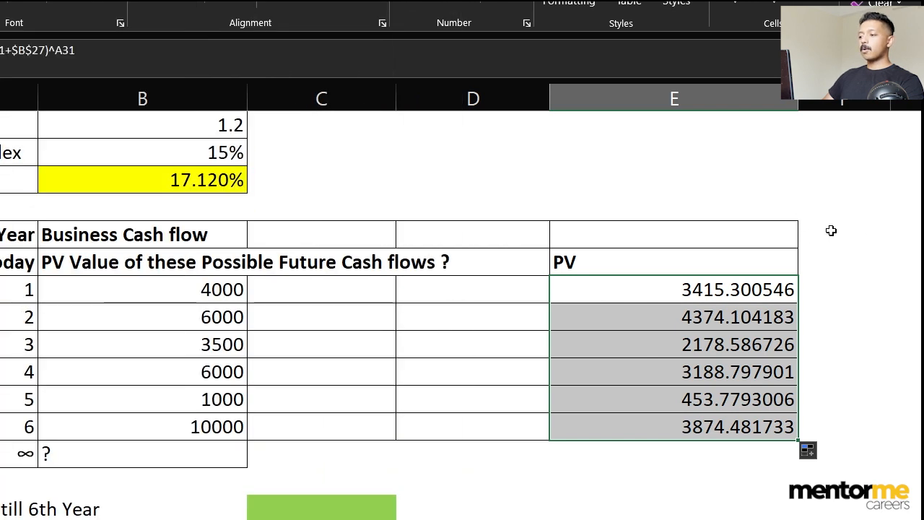
left_click(85, 265)
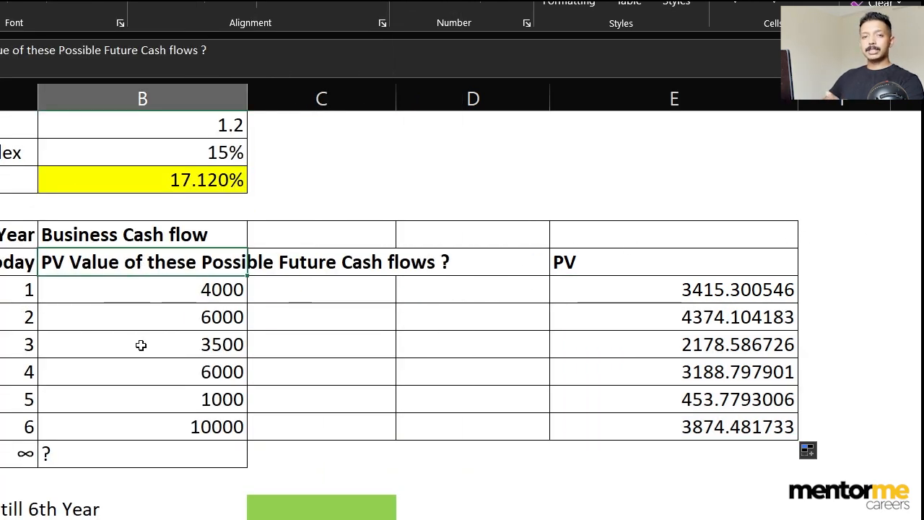
Total the year 1 to 6 present values by entering =SUM(E31:E36) in D30, beside the present value heading.
left_click(20, 427)
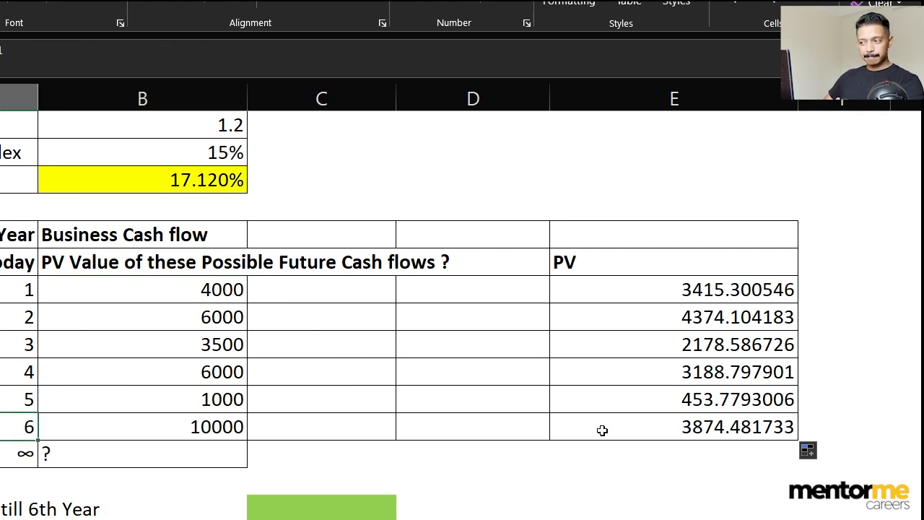
left_click(628, 249)
left_click(150, 266)
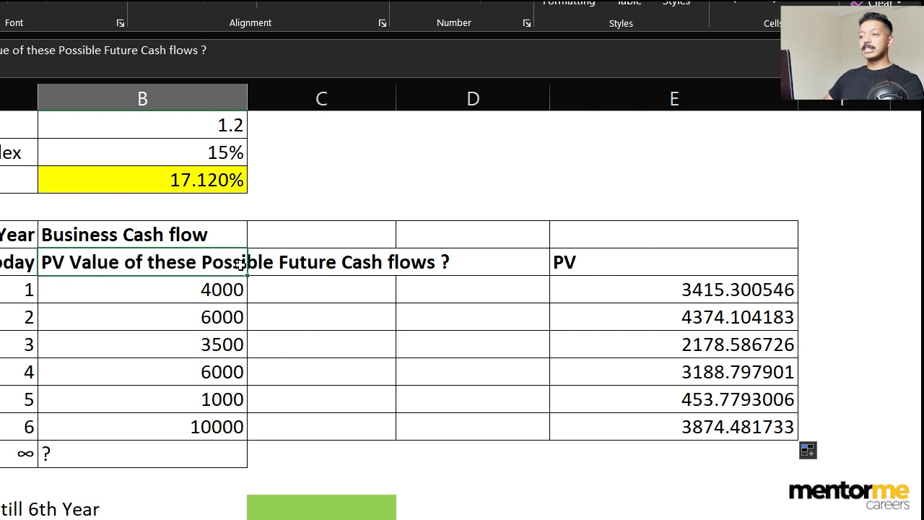
left_click(448, 262)
type("=sum(")
key("Right")
key("Right")
key("Right")
key("Down")
key("Left")
key("Left")
key("shift+Down")
key("shift+Down")
key("shift+Down")
key("shift+Down")
key("shift+Down")
type(")")
key("Return")
left_click(449, 261)
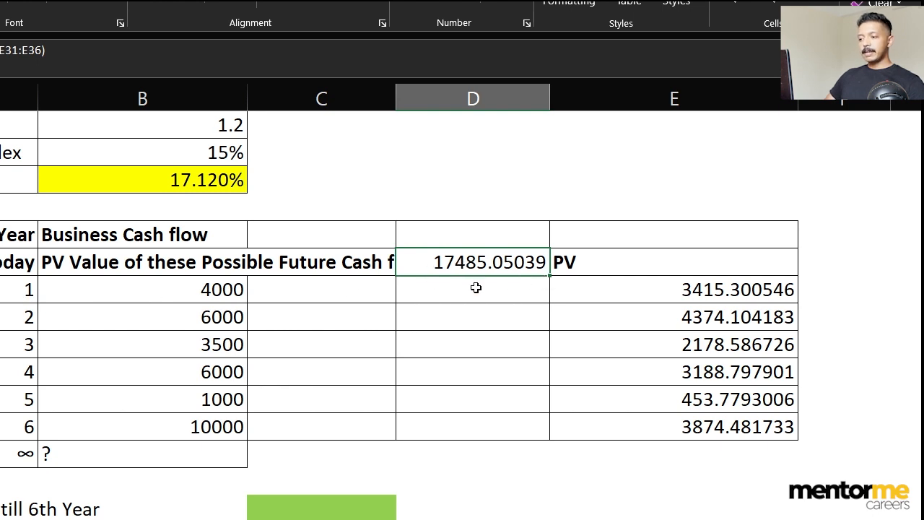
Reduce the total in D30 to two decimal places and compare it with the business cash flows.
left_click(517, 3)
left_click(517, 4)
left_click(517, 3)
left_click_drag(151, 297, 152, 403)
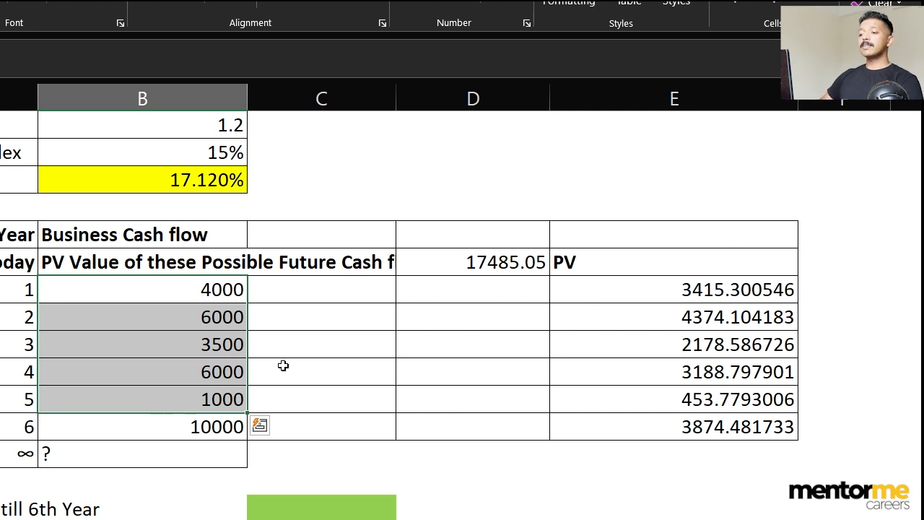
left_click(509, 261)
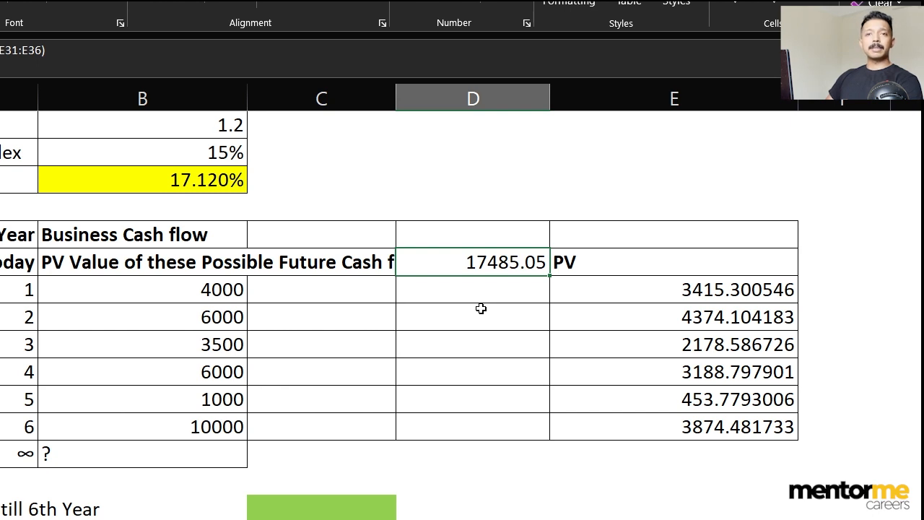
Link the green cell for the value till the 6th year to the present value total with =D30.
scroll(62, 381, "down", 1)
left_click(69, 379)
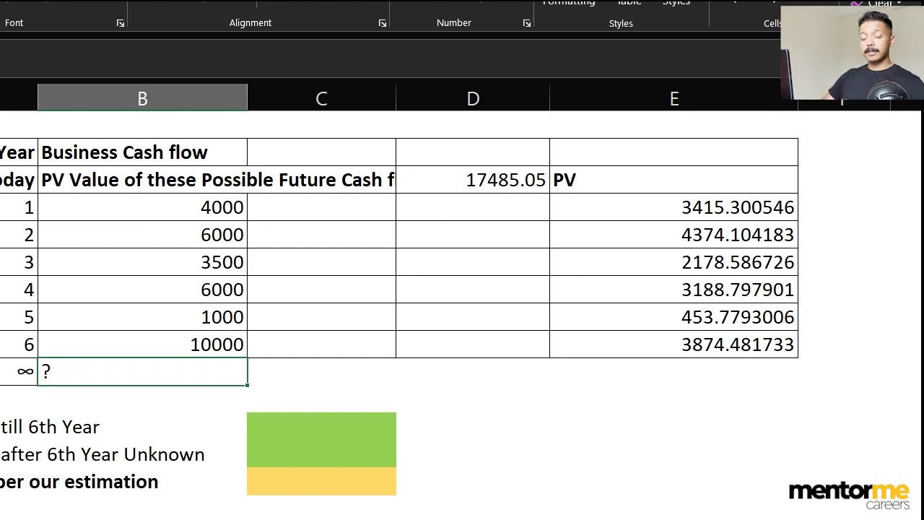
left_click(18, 372)
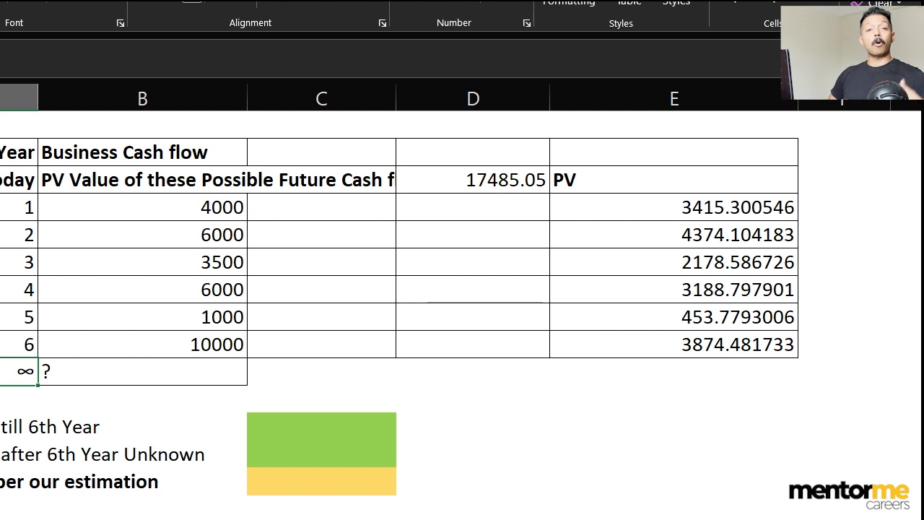
left_click(266, 421)
type("=")
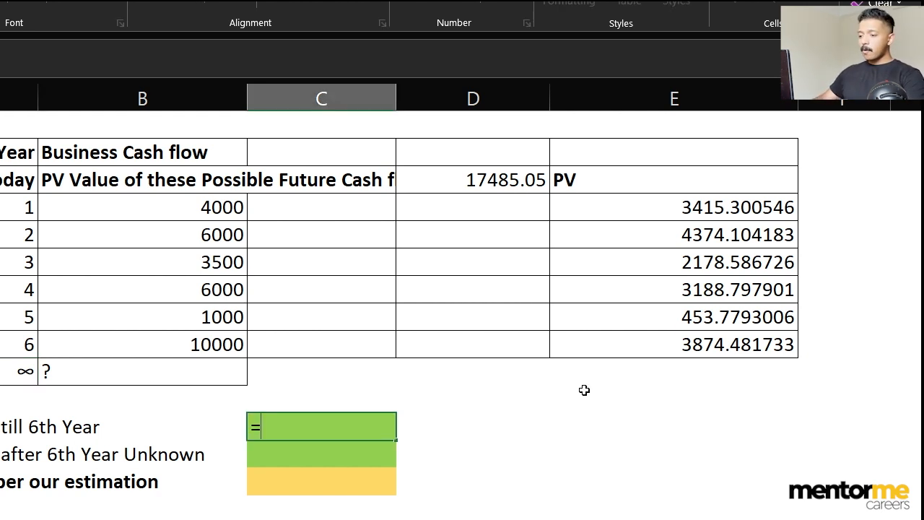
left_click(525, 182)
key("Return")
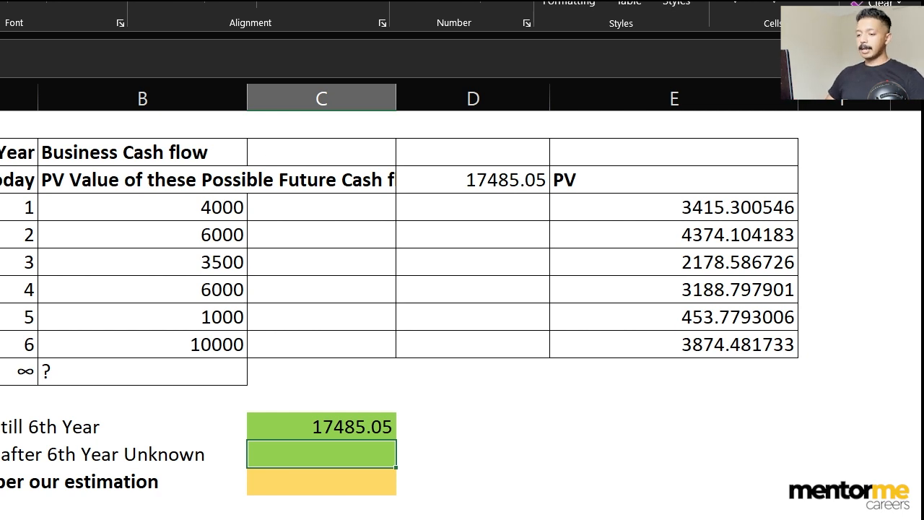
Switch to the infinite period without growth worksheet and link the year 1 cash in C8 to the Infinite Cash amount with =G8.
key("ctrl+Page_Down")
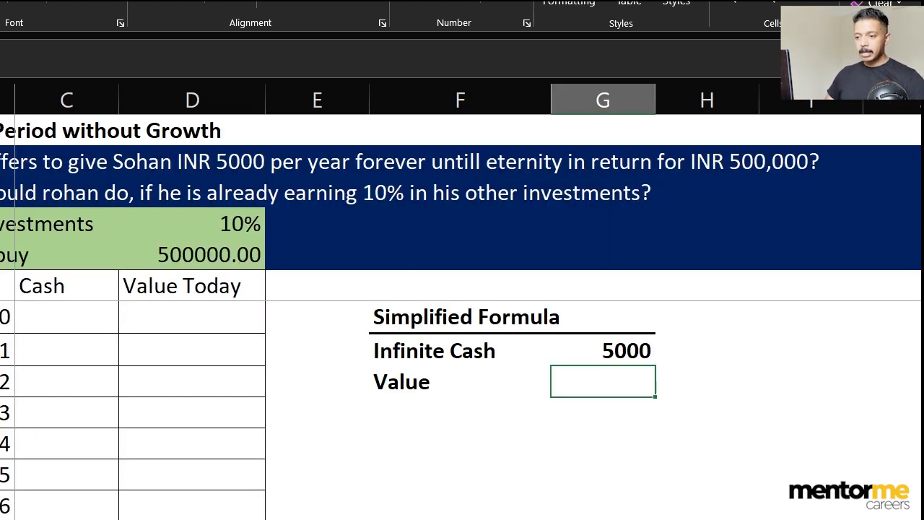
left_click(5, 162)
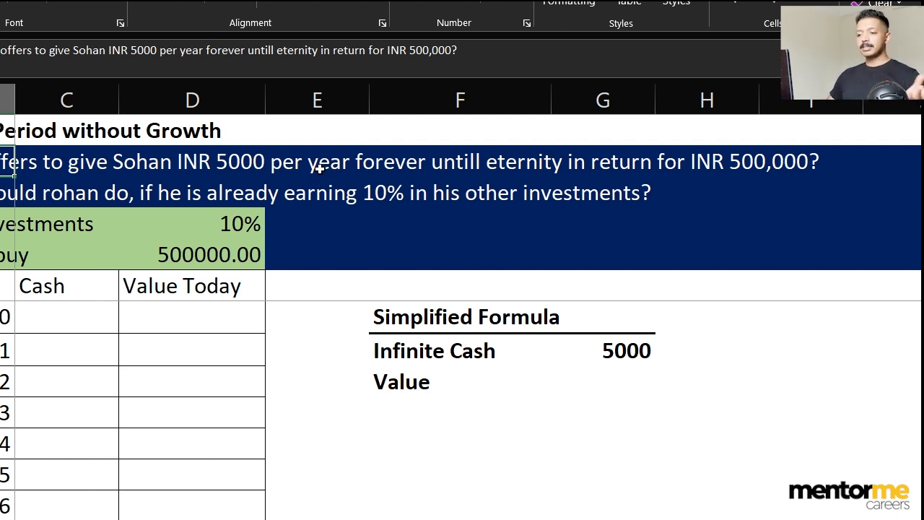
left_click(48, 339)
left_click(61, 314)
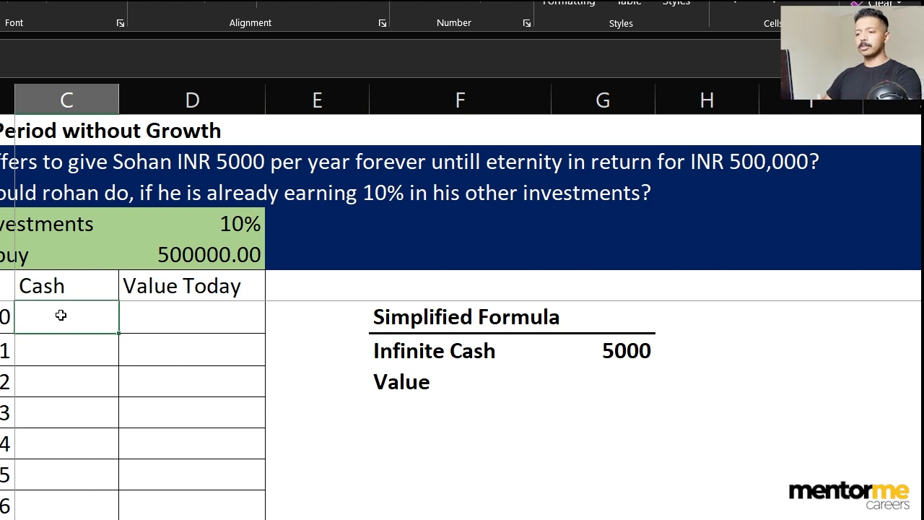
key("Return")
type("=")
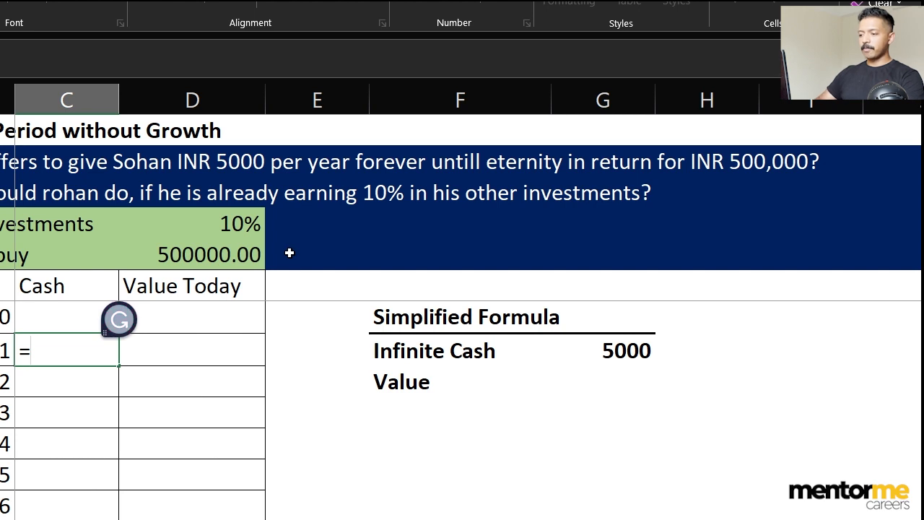
key("Right")
key("Right")
key("Right")
key("Right")
key("Return")
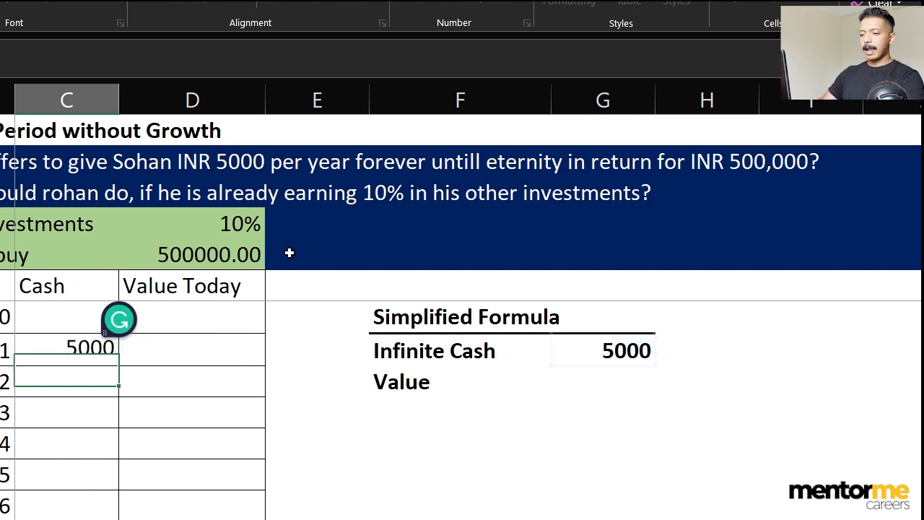
Fill the year 1 cash from C8 down the Cash column for all following years and check the filled rows.
left_click(55, 346)
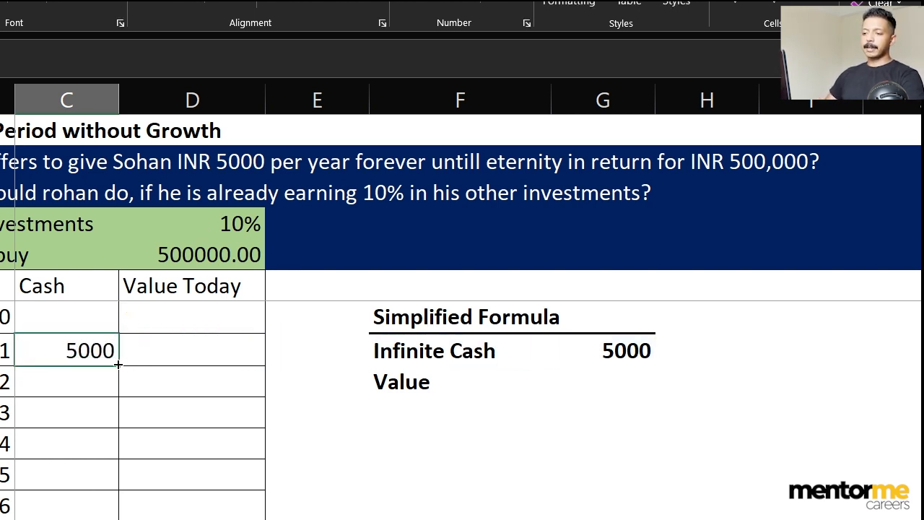
double_click(117, 364)
scroll(101, 376, "down", 1)
left_click(98, 372)
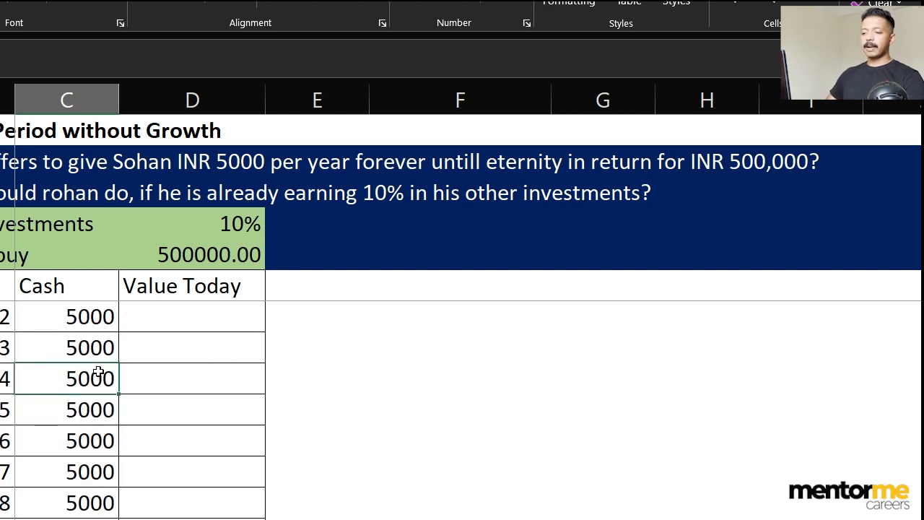
scroll(98, 372, "down", 1)
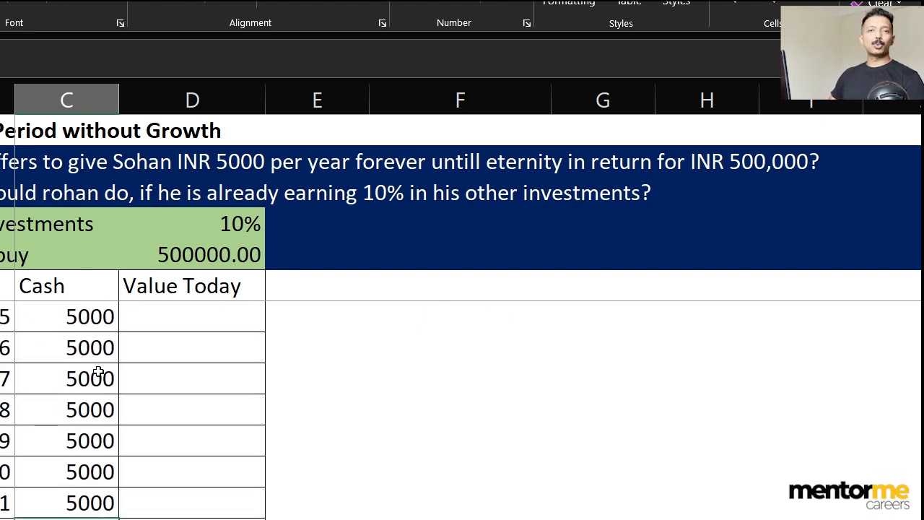
Enter =C8/(1+$D$4)^B8 in D8 to discount the year 1 cash to its value today.
key("ctrl+Up")
key("Down")
key("Right")
key("Up")
key("Up")
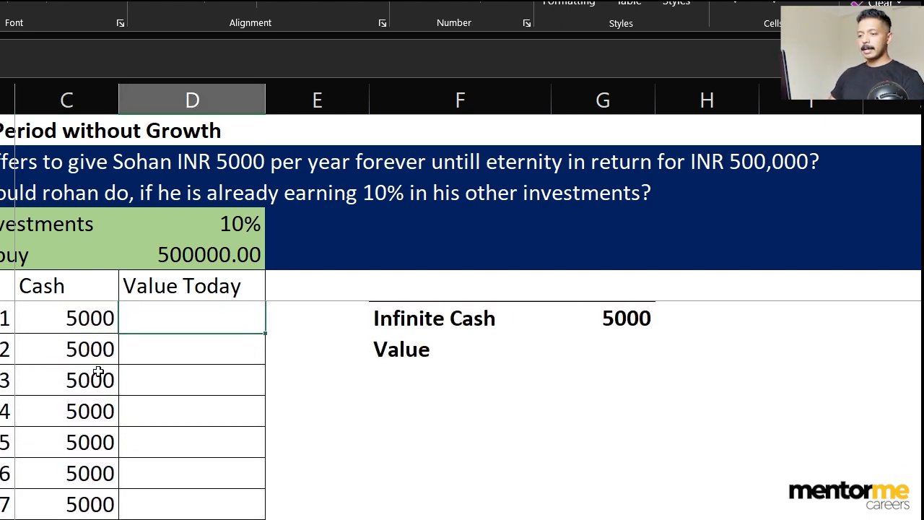
key("Down")
type("=")
key("Left")
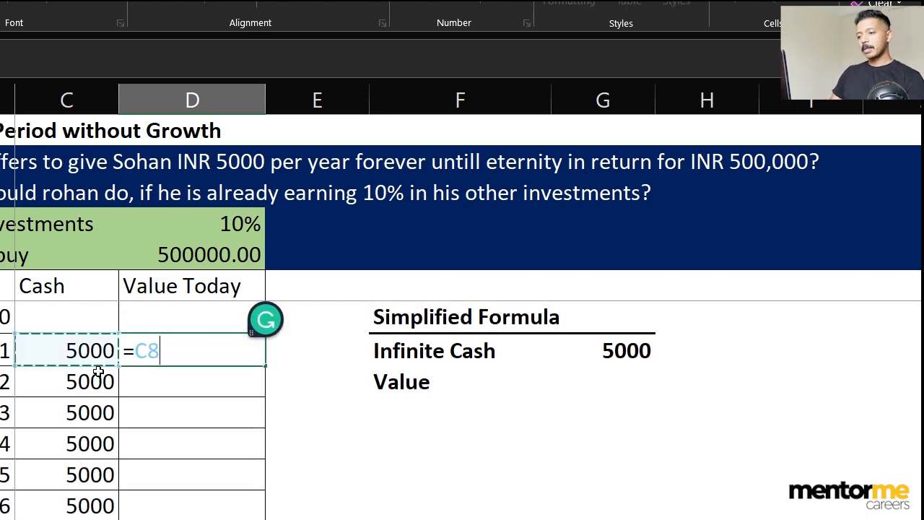
type("/(1+")
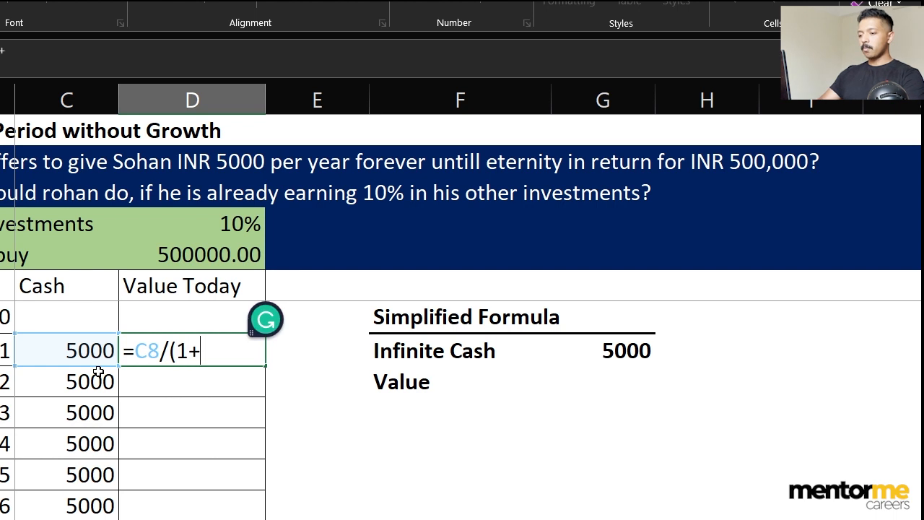
left_click(226, 220)
key("F4")
type(")^/")
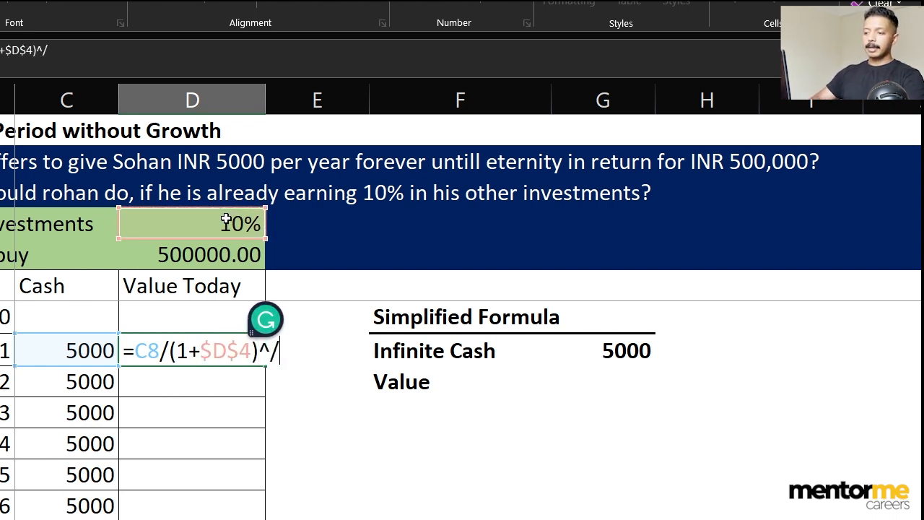
key("BackSpace")
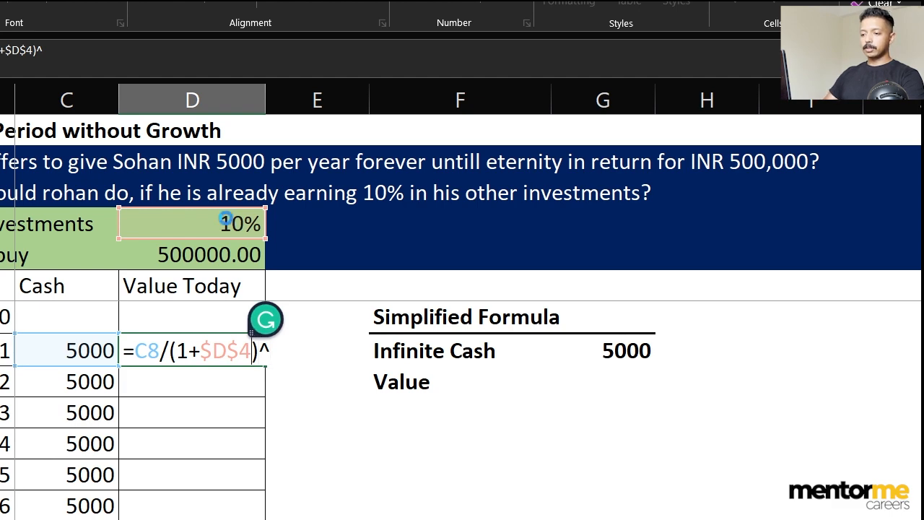
key("Return")
key("Escape")
key("Return")
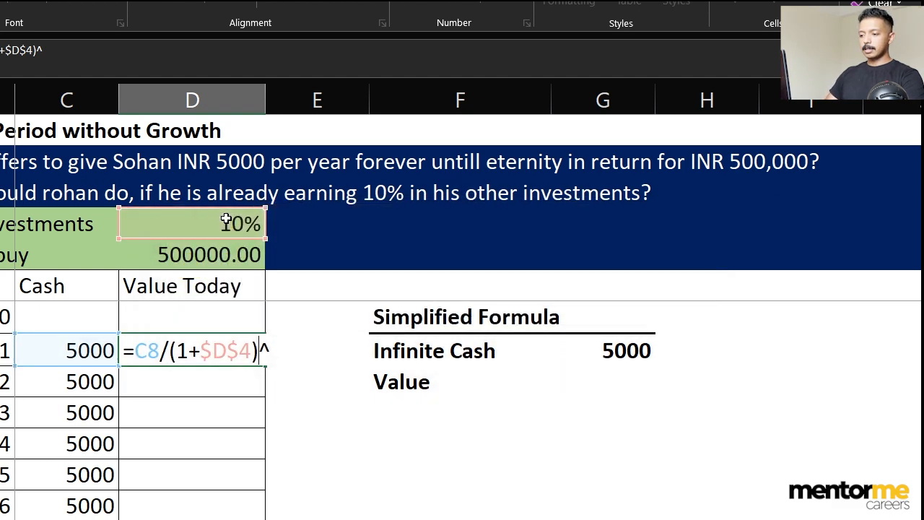
type("B8")
key("Return")
Fill the D8 formula down the Value Today column and show the values with no decimal places.
left_click(217, 346)
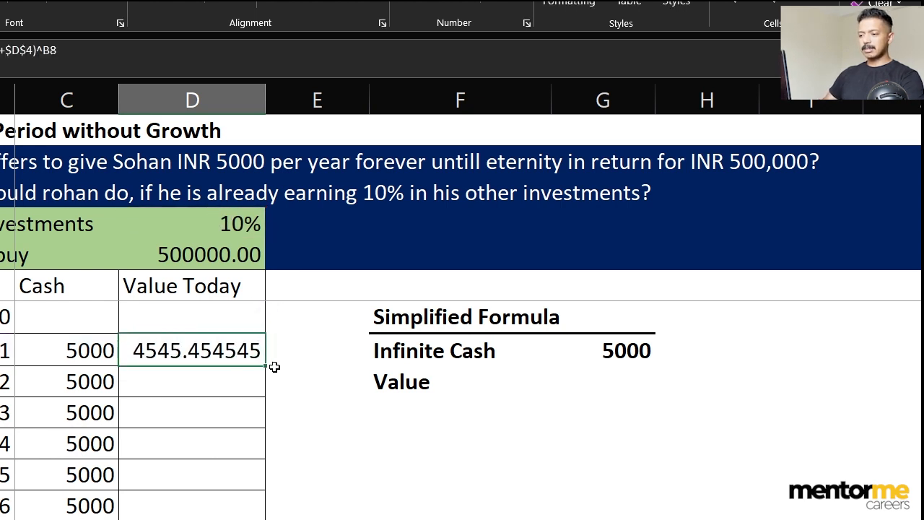
double_click(266, 368)
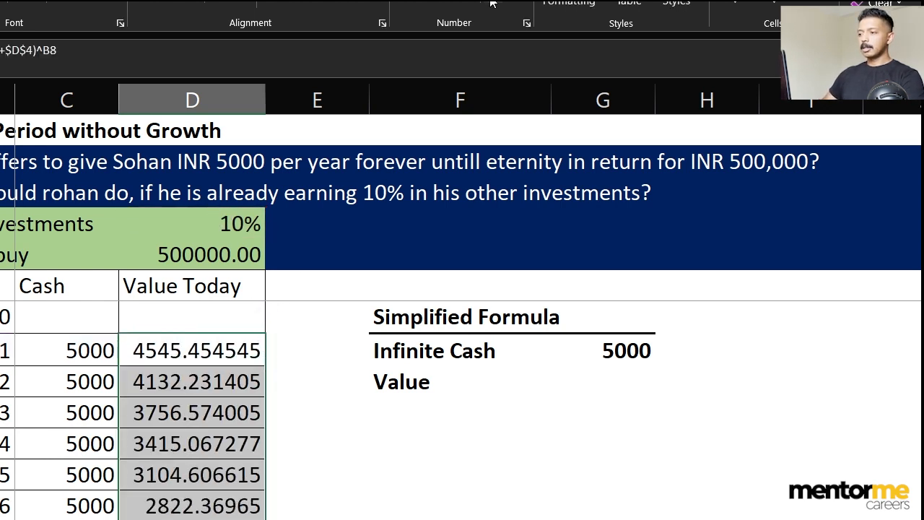
left_click(517, 2)
left_click(517, 2)
left_click(517, 2)
left_click(517, 2)
left_click(517, 2)
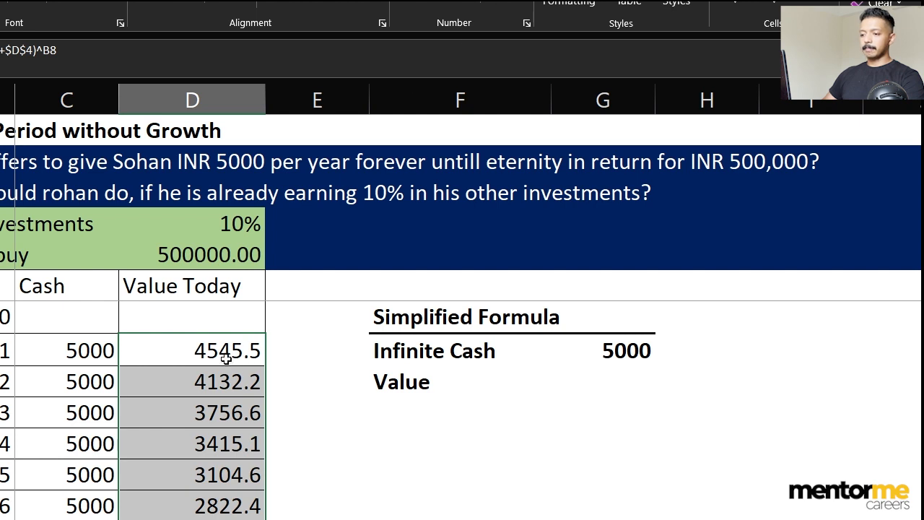
left_click(517, 2)
scroll(238, 330, "down", 5)
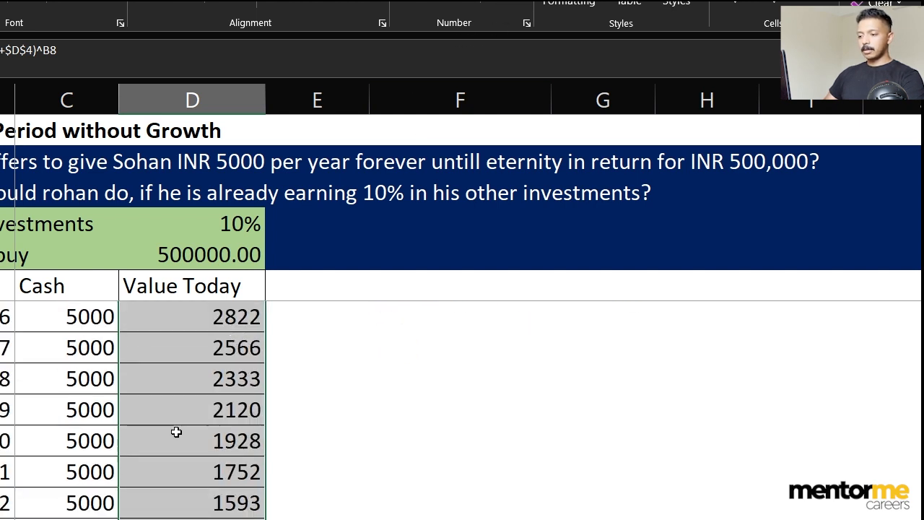
scroll(183, 423, "up", 5)
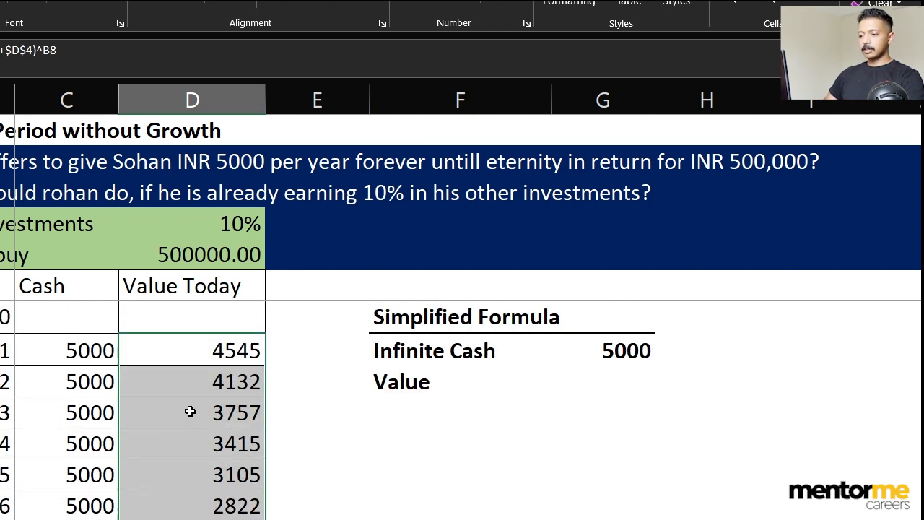
Enter =SUM(D8:D249) in G9 as the Value of the infinite cash, and check the formula's range.
left_click(181, 325)
key("Right")
key("Down")
key("Right")
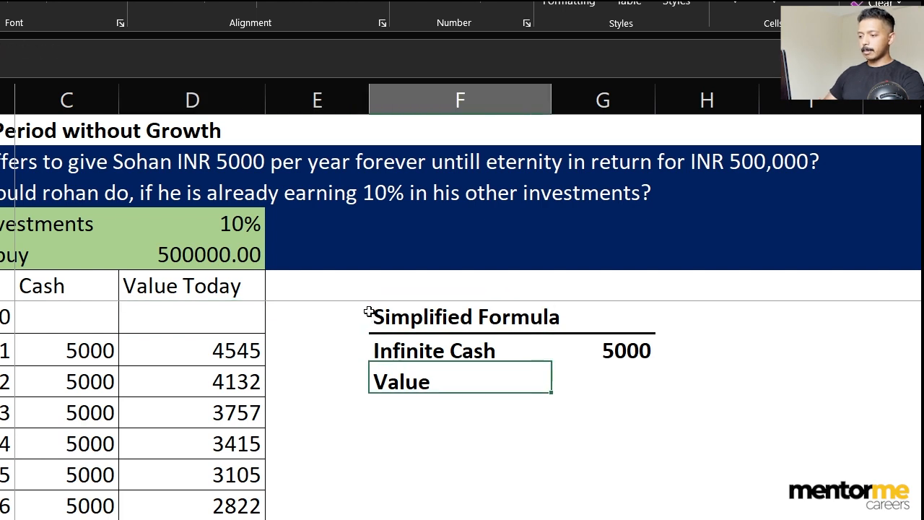
key("Down")
key("Right")
type("=sum(")
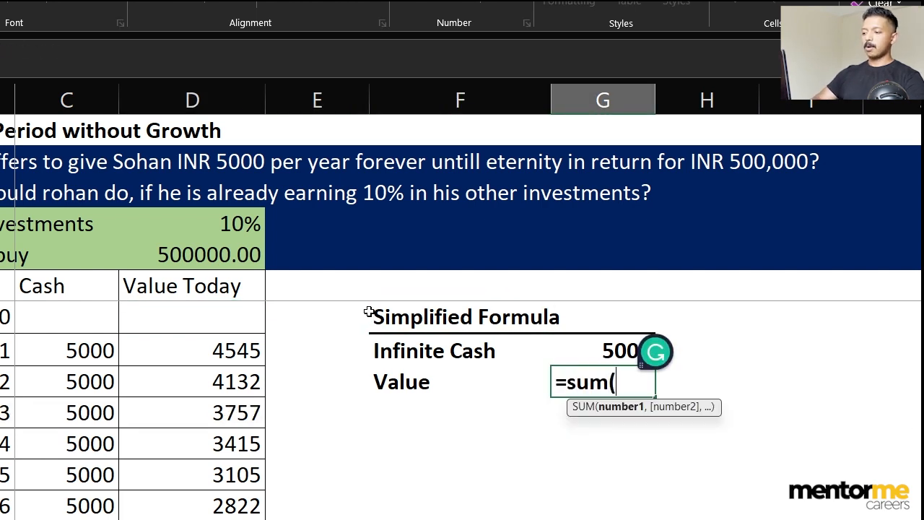
key("Left")
key("Left")
key("Left")
key("Up")
key("ctrl+shift+Down")
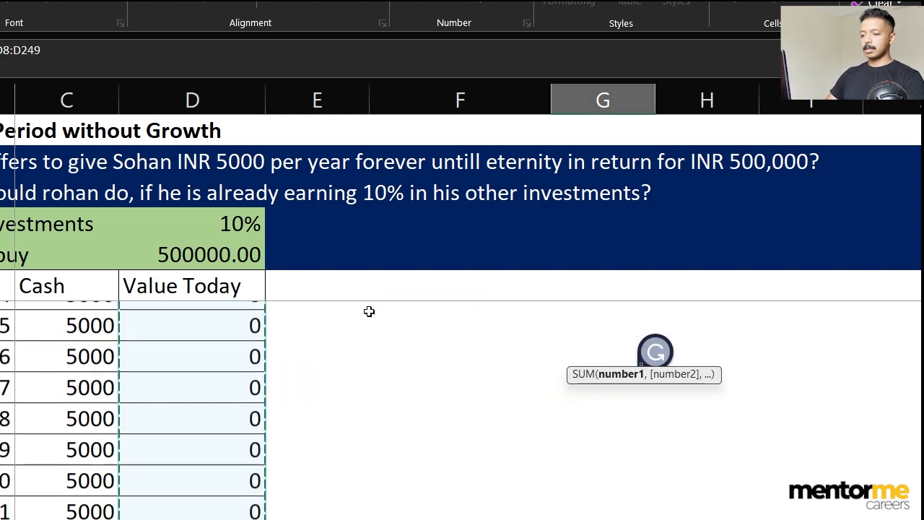
type(")")
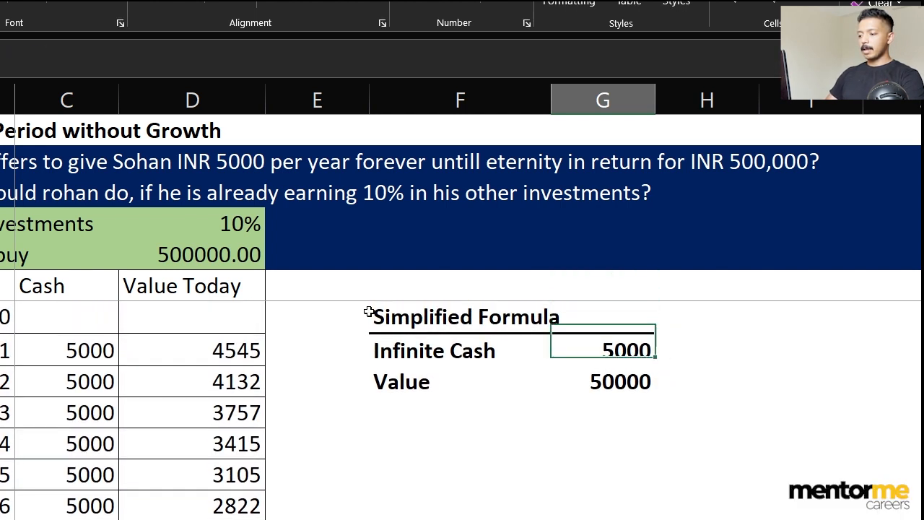
key("Return")
key("F2")
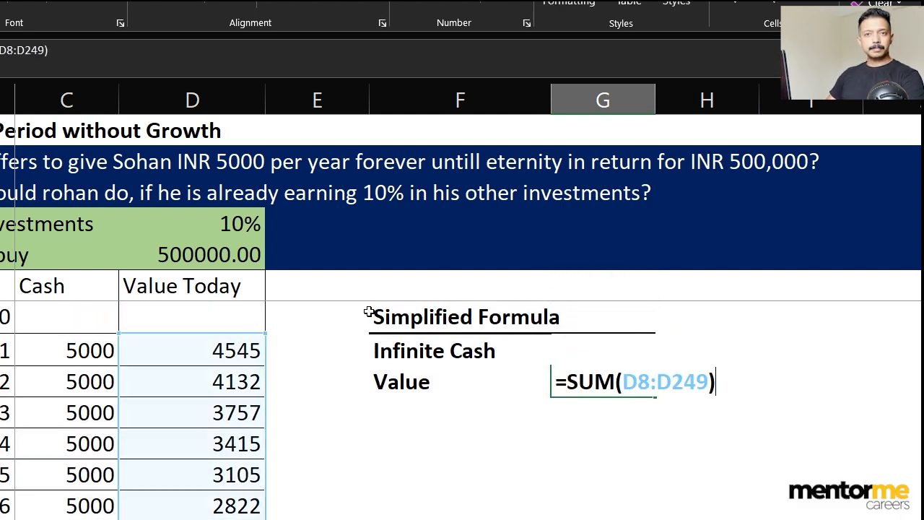
key("Escape")
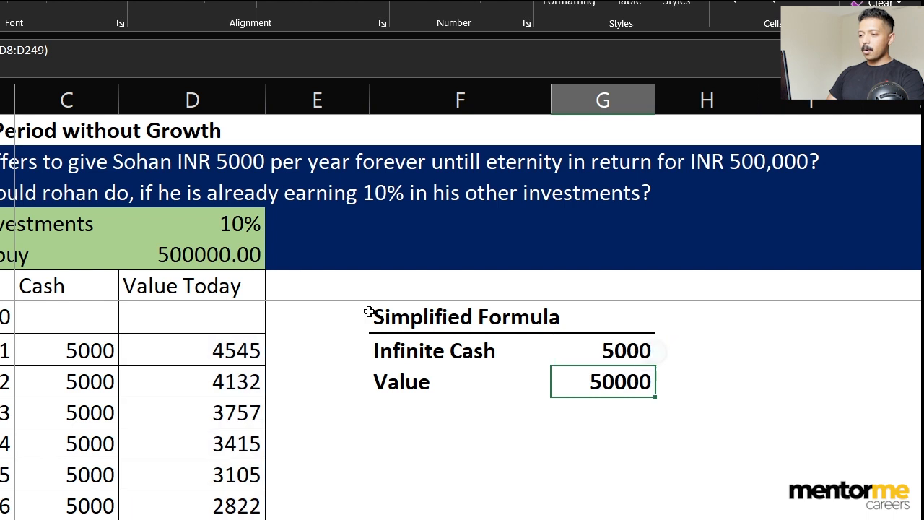
Insert a clustered column chart of the Year, Cash and Value Today data in B6:D249 and look it over.
key("Up")
key("Up")
key("Left")
key("Left")
key("Left")
key("Left")
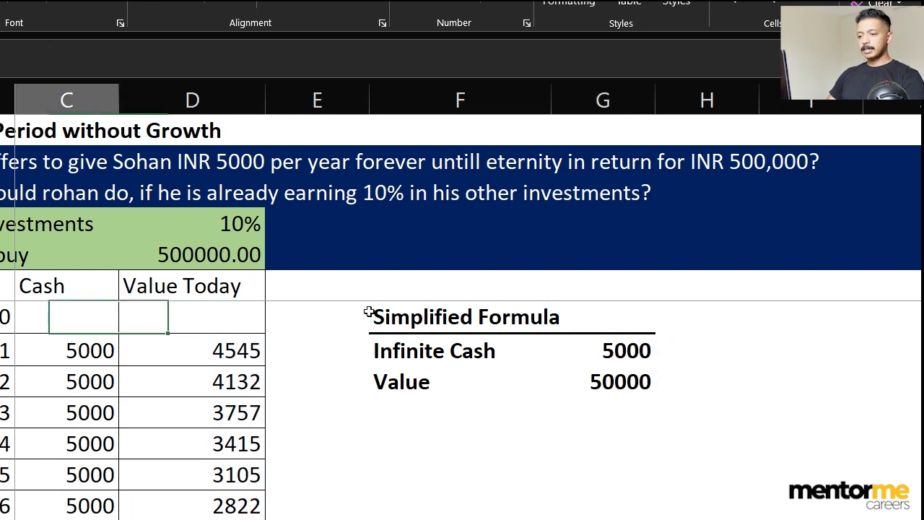
key("Up")
key("shift+Right")
key("ctrl+shift+Down")
key("ctrl+shift+Down")
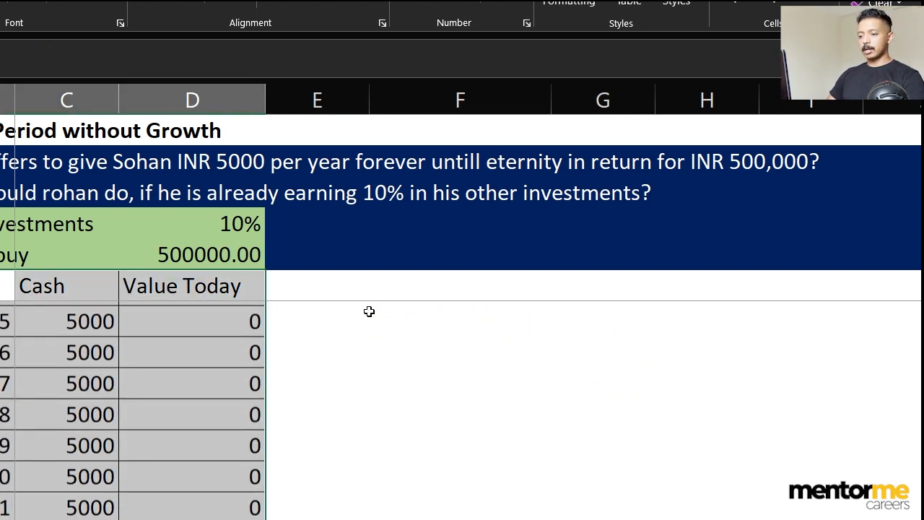
key("alt+F1")
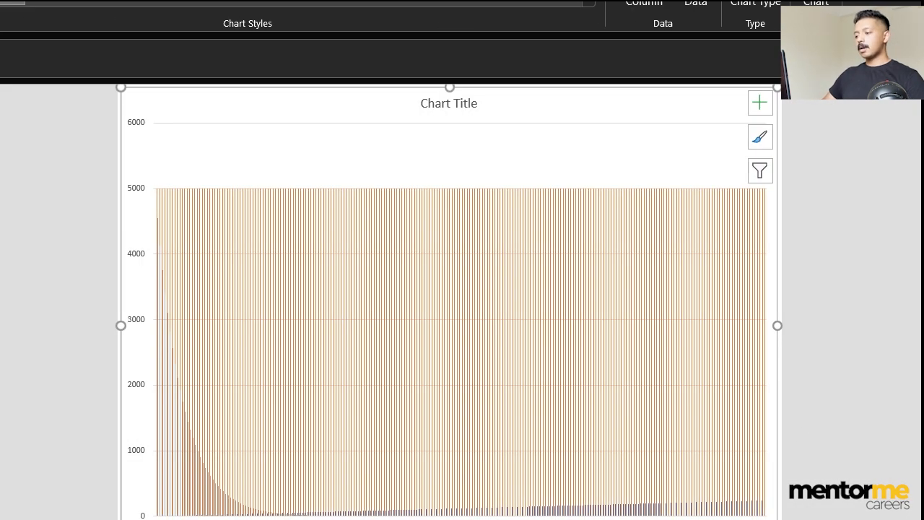
scroll(214, 176, "up", 2)
scroll(213, 176, "down", 1)
scroll(63, 180, "up", 1)
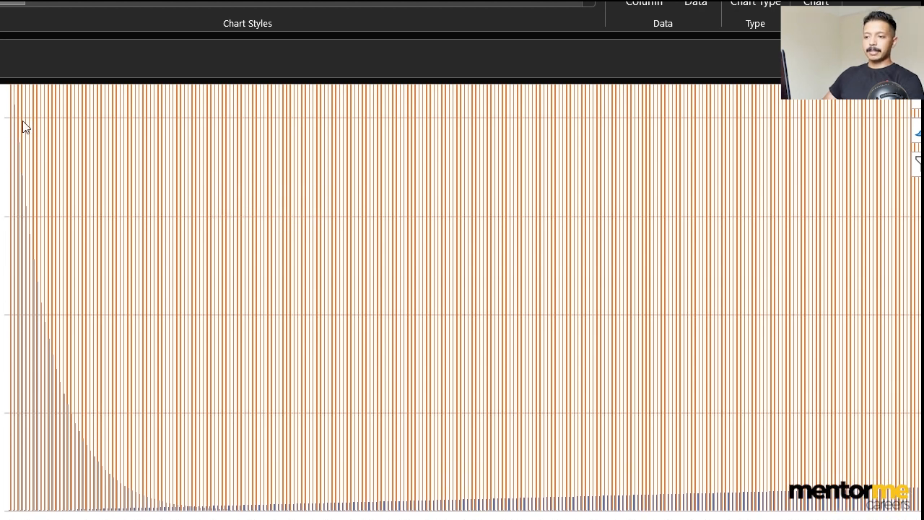
scroll(16, 126, "up", 1)
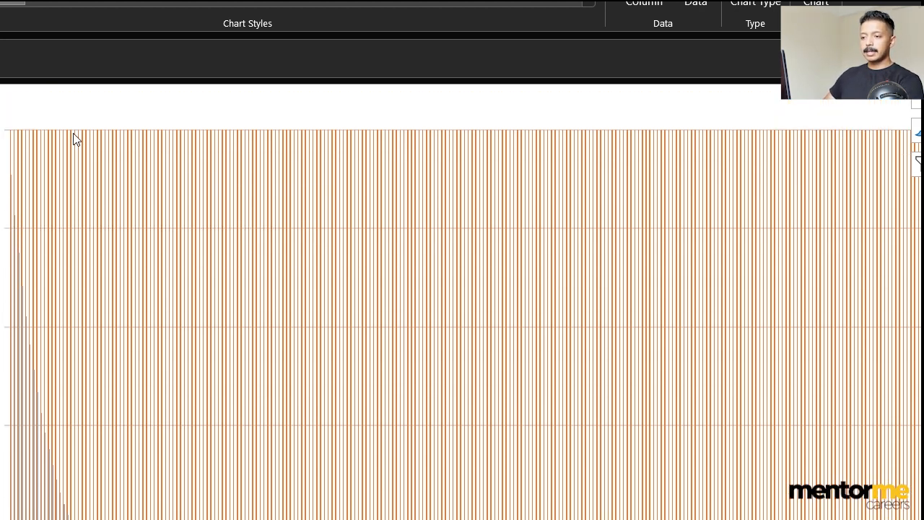
Change the chart's Cash series to a Line and compare it with the declining Value Today columns.
right_click(472, 159)
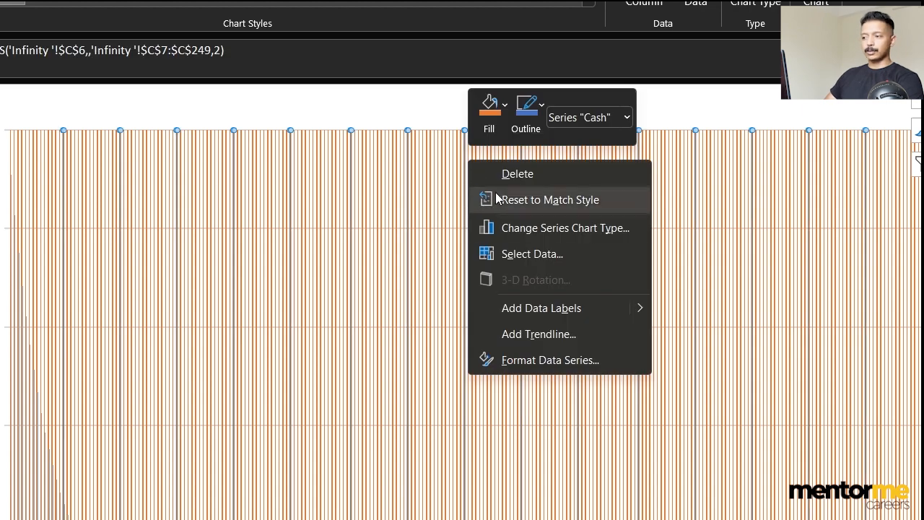
left_click(545, 228)
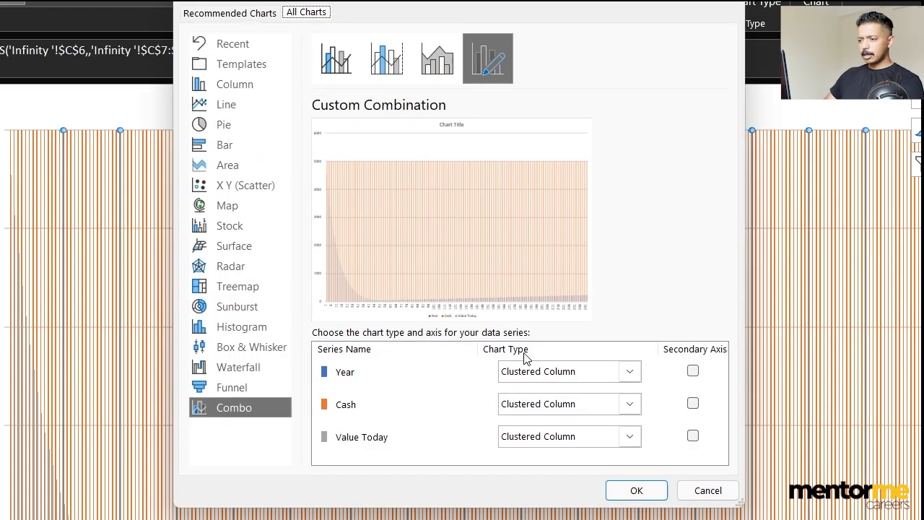
left_click(605, 407)
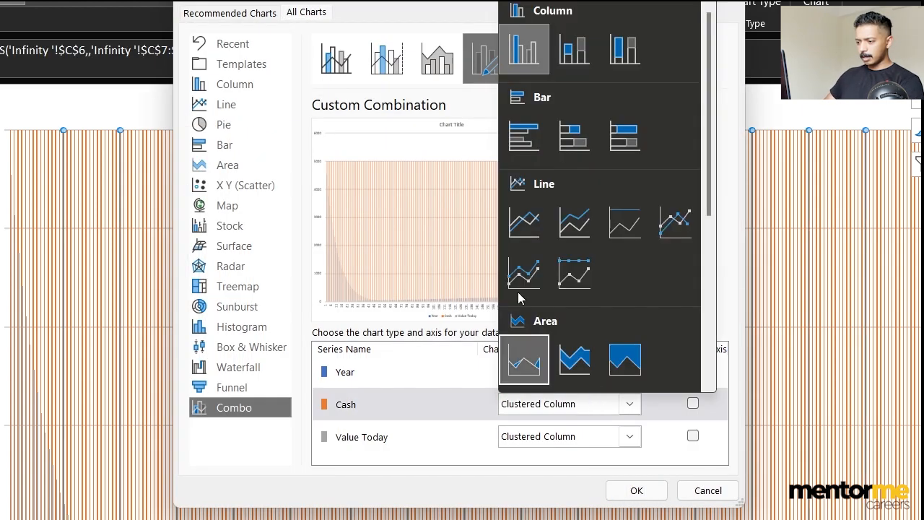
left_click(525, 217)
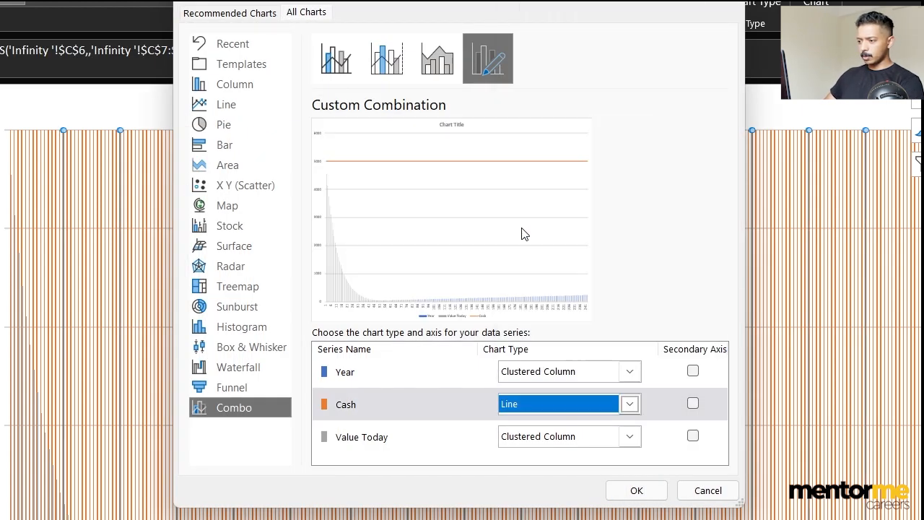
left_click(637, 490)
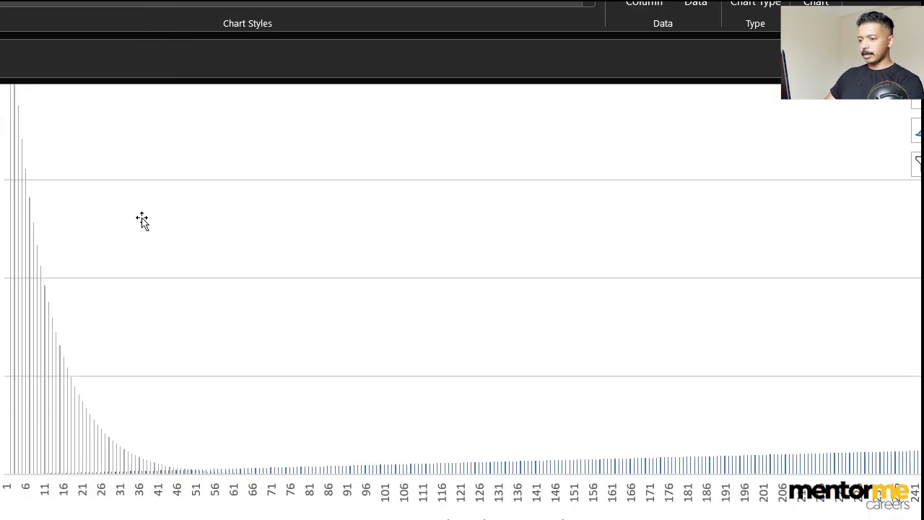
scroll(80, 202, "up", 3)
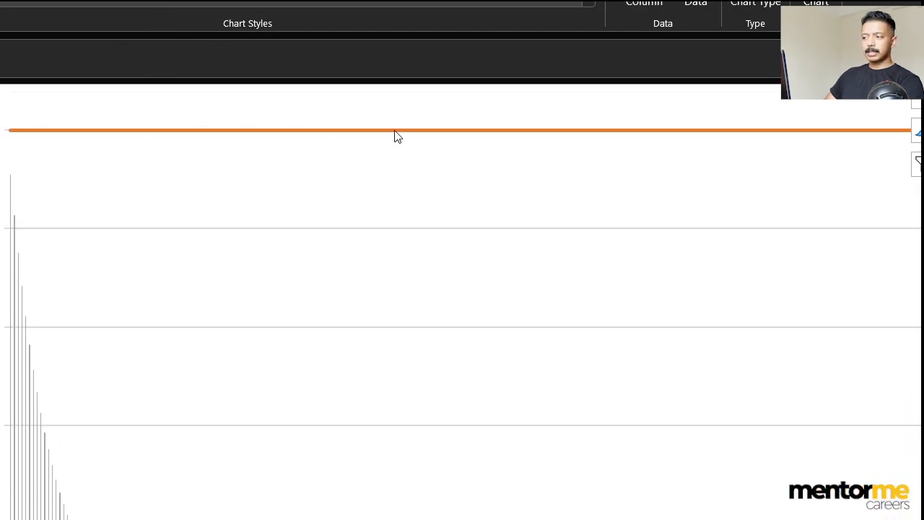
scroll(477, 220, "down", 3)
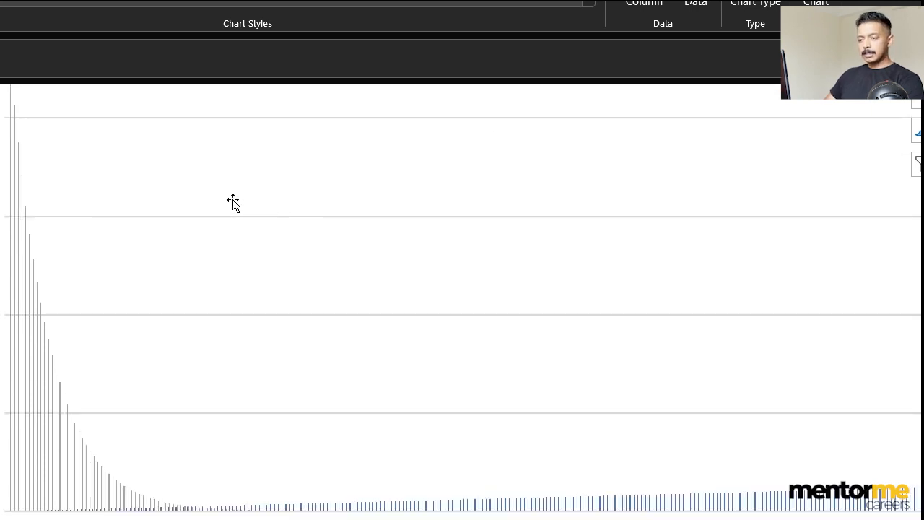
mouse_move(19, 244)
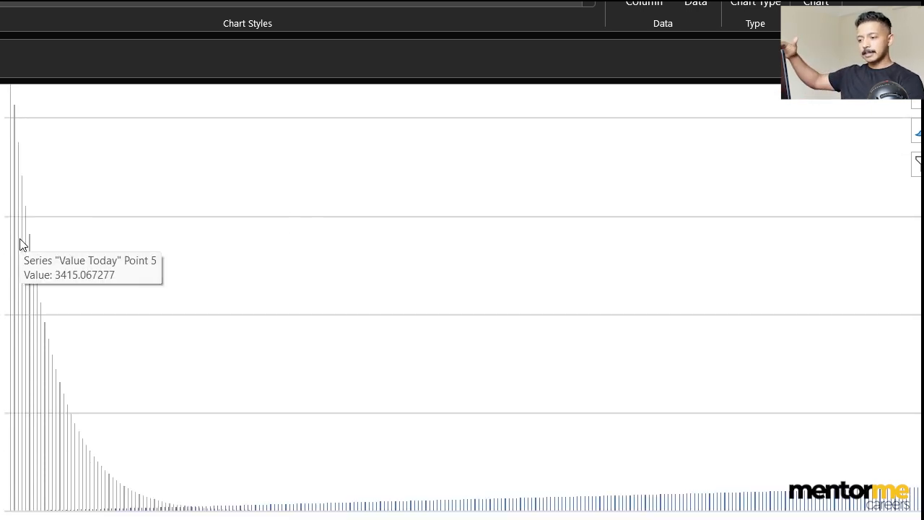
Plot the chart's Year series on the secondary axis.
right_click(370, 274)
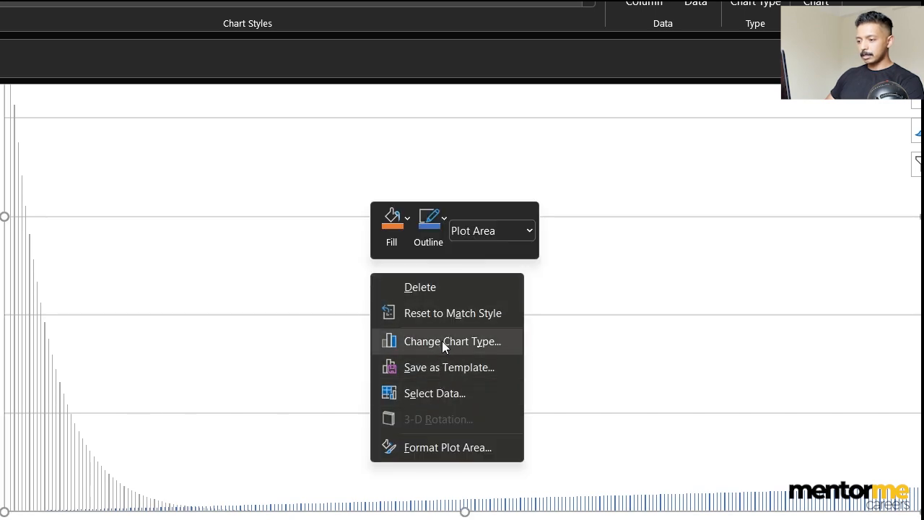
left_click(442, 345)
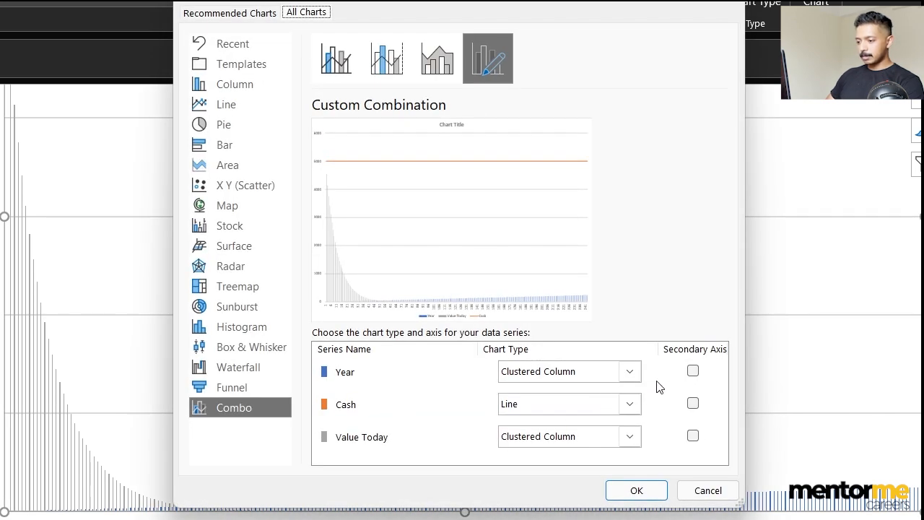
left_click(693, 371)
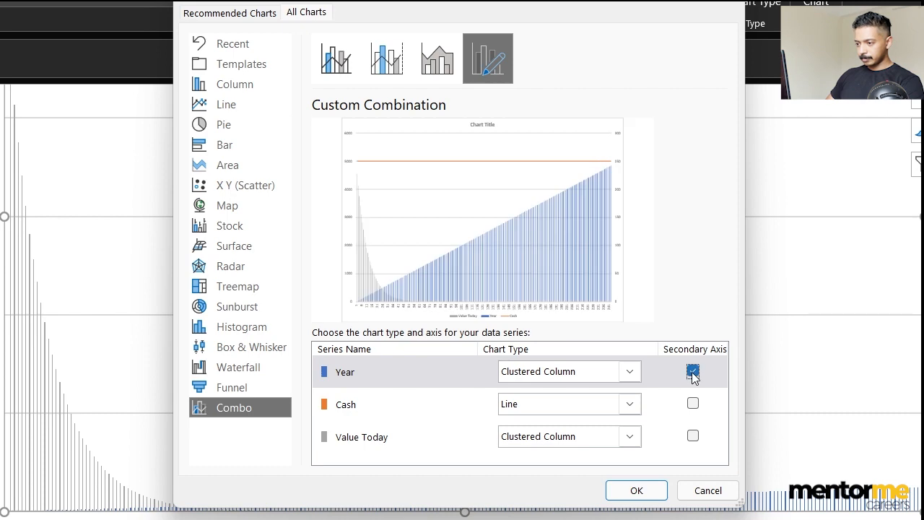
left_click(639, 491)
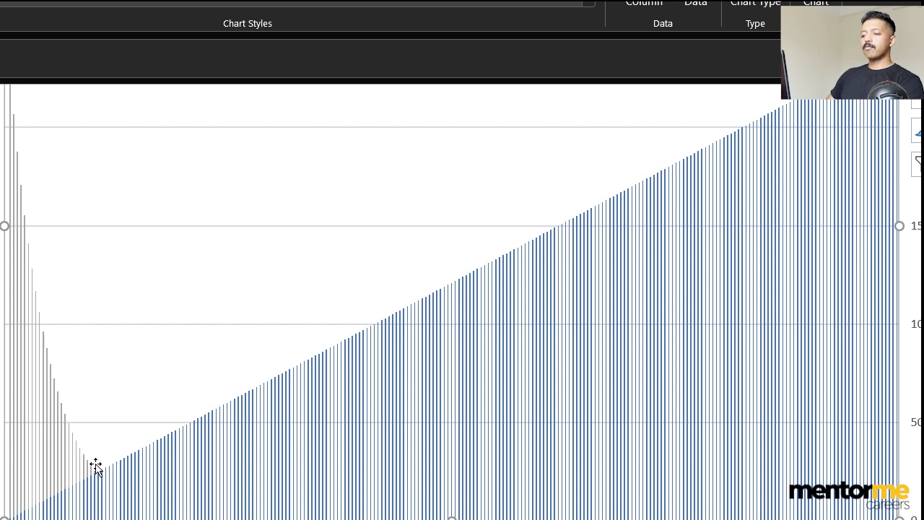
mouse_move(308, 471)
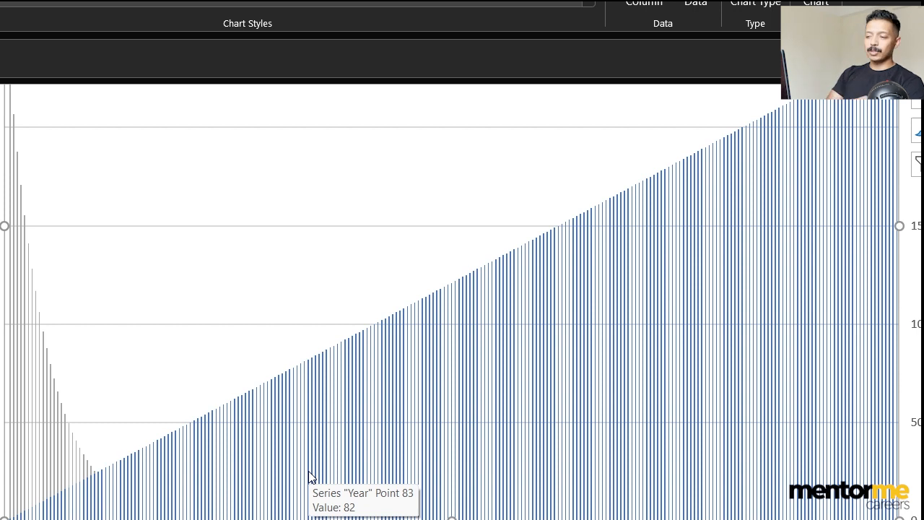
right_click(29, 375)
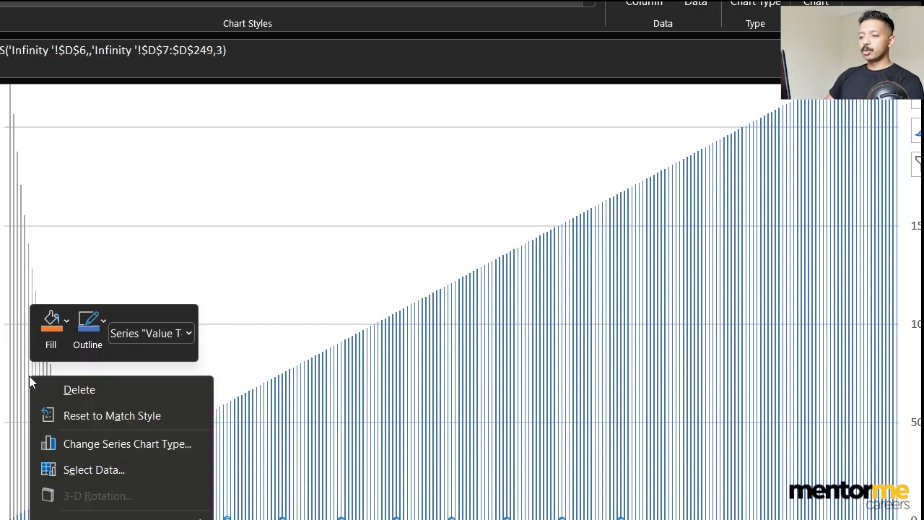
left_click(99, 466)
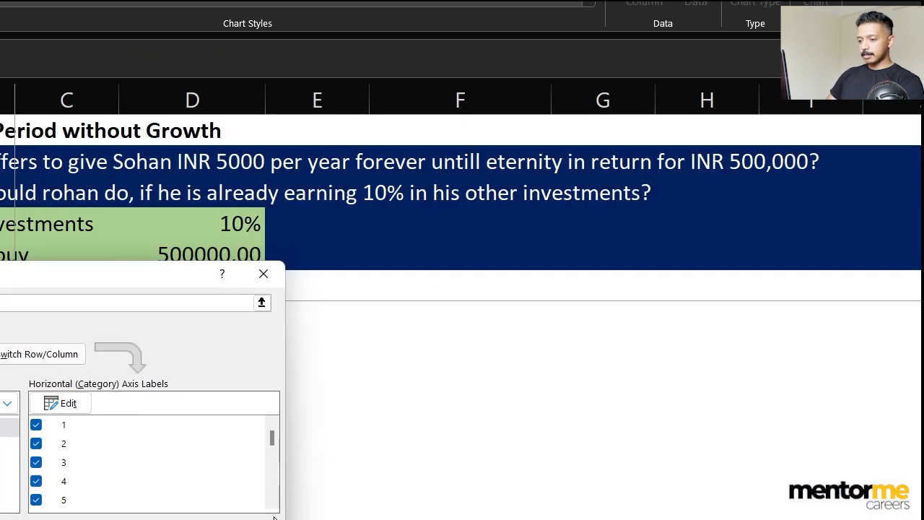
left_click(273, 518)
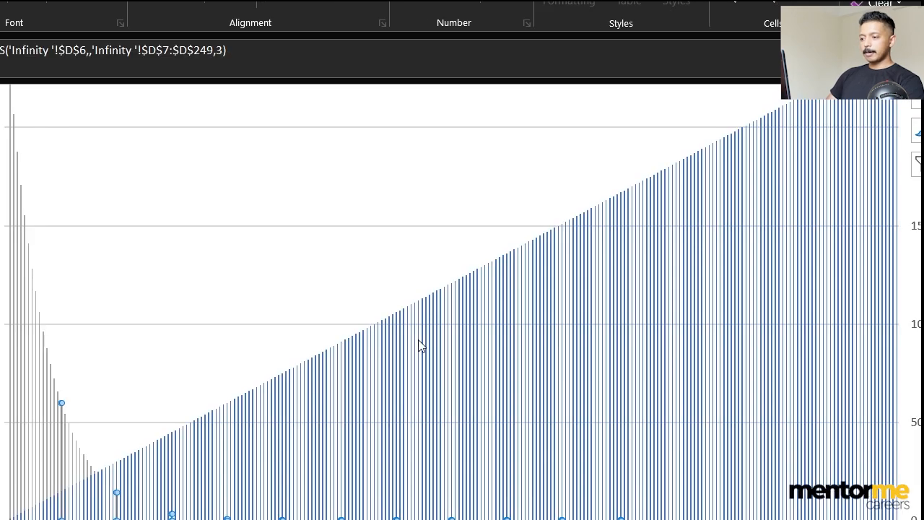
Take the Year series off the secondary axis and change the Value Today and Year series to Line.
right_click(447, 341)
left_click(492, 409)
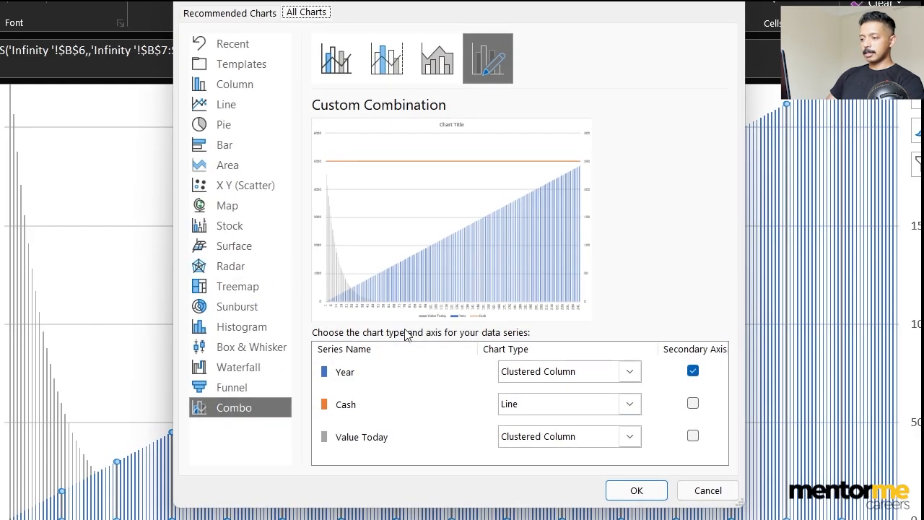
left_click(693, 370)
left_click(580, 404)
left_click(580, 406)
left_click(575, 444)
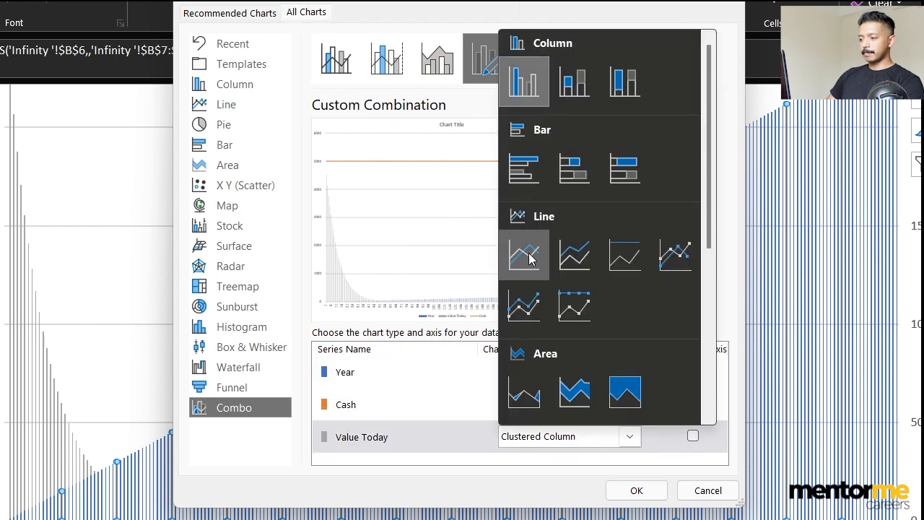
left_click(525, 252)
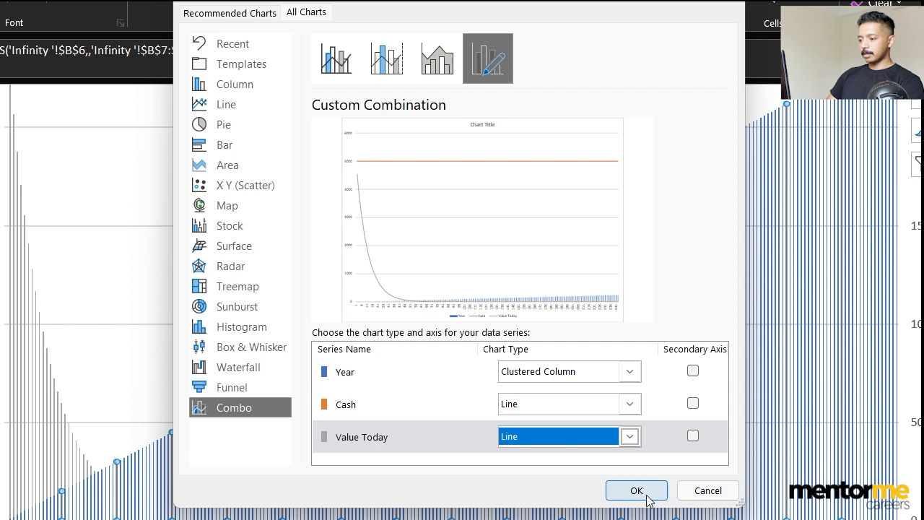
left_click(578, 372)
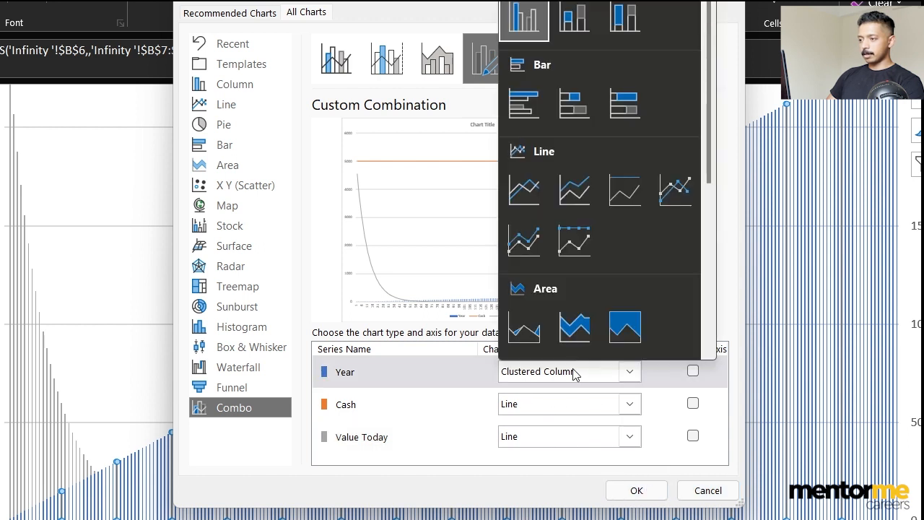
left_click(531, 206)
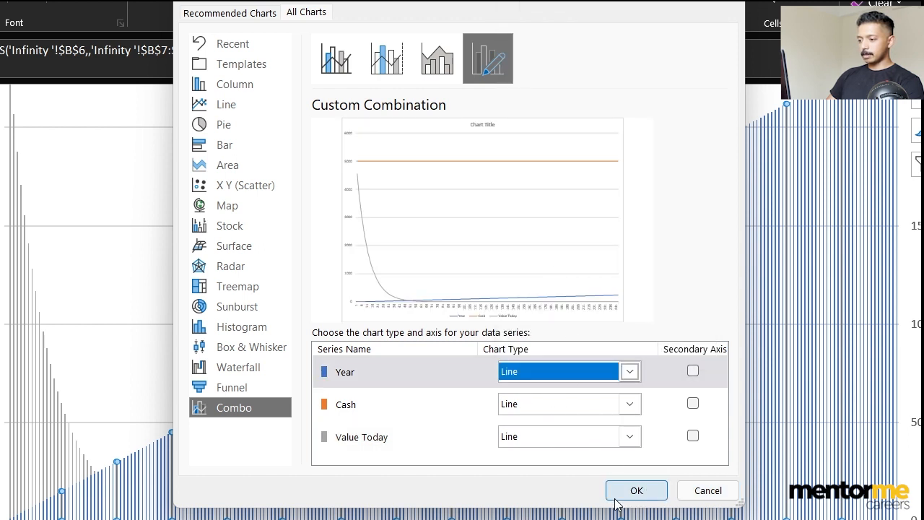
left_click(619, 499)
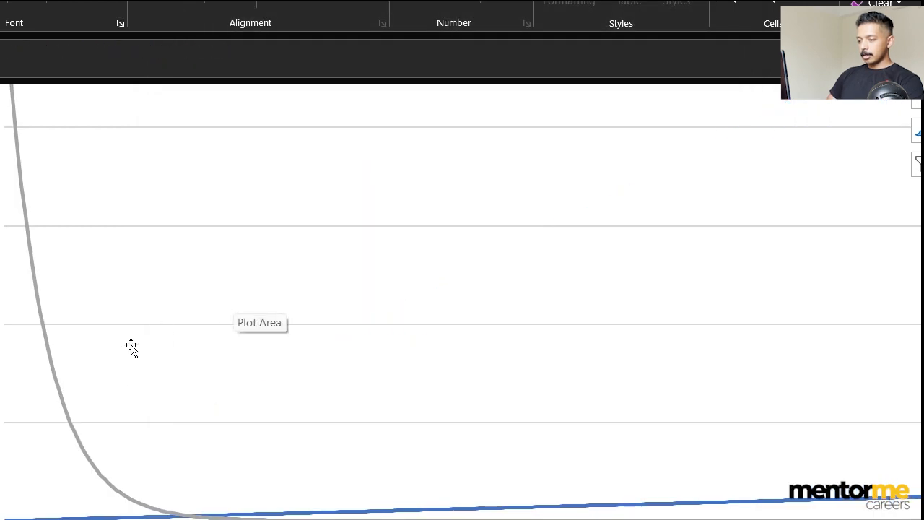
scroll(115, 361, "down", 1)
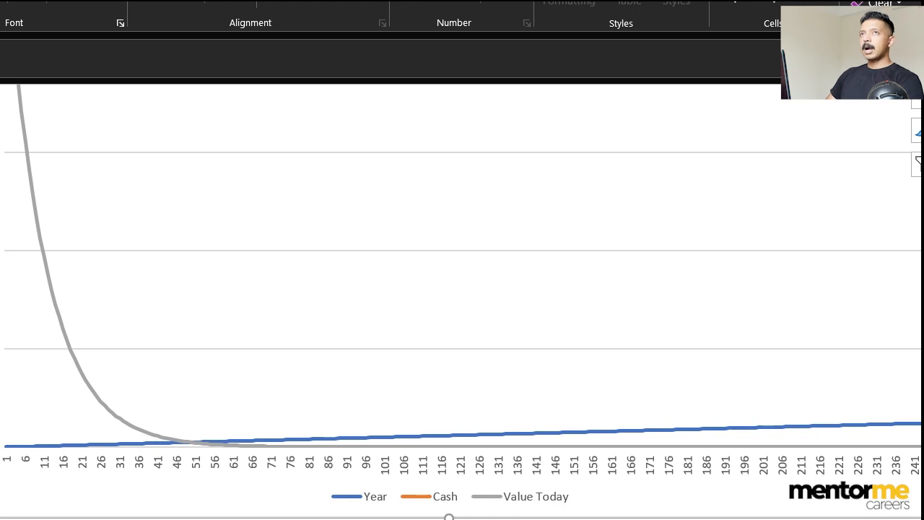
Delete the chart from the sheet and go back to the Cash and Value Today rows.
key("Delete")
scroll(11, 419, "up", 2)
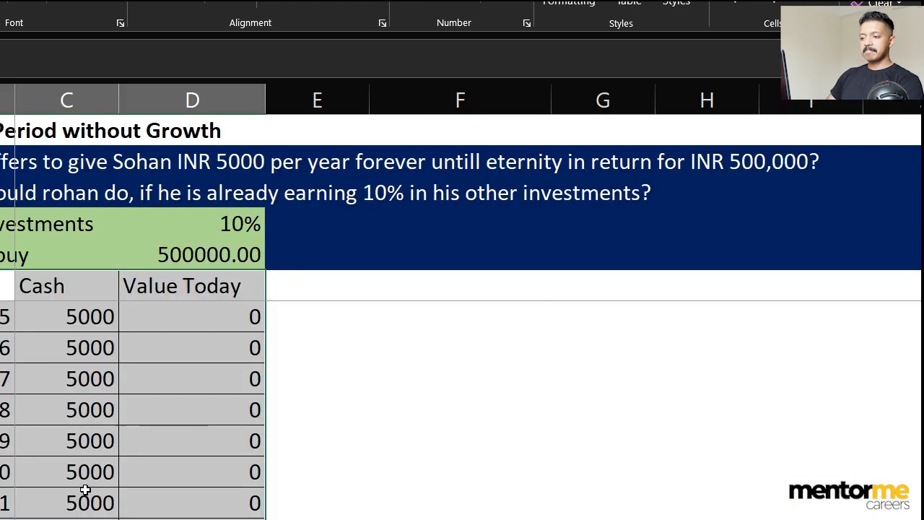
scroll(82, 491, "up", 2)
scroll(83, 491, "down", 2)
scroll(82, 491, "up", 2)
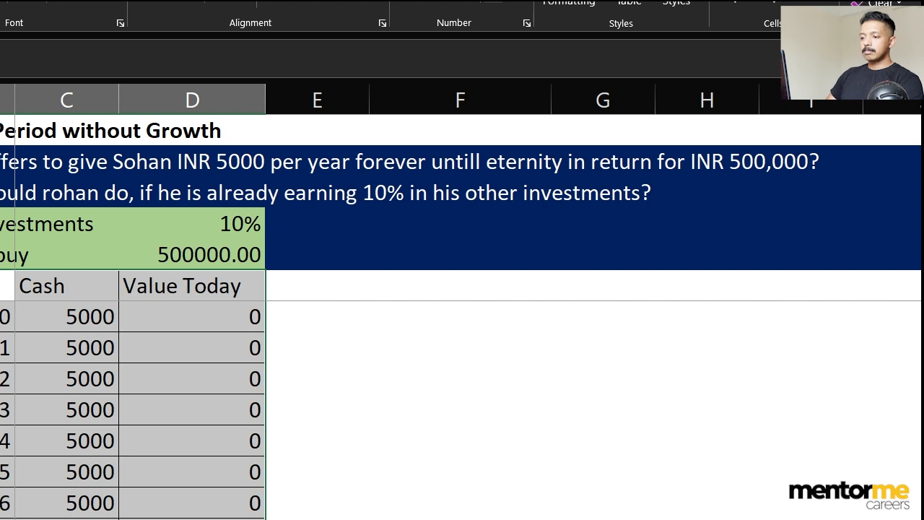
Examine the discounting formula in D228 and the far-future Value Today rows, and return to the first years beside the Simplified Formula block.
left_click(189, 335)
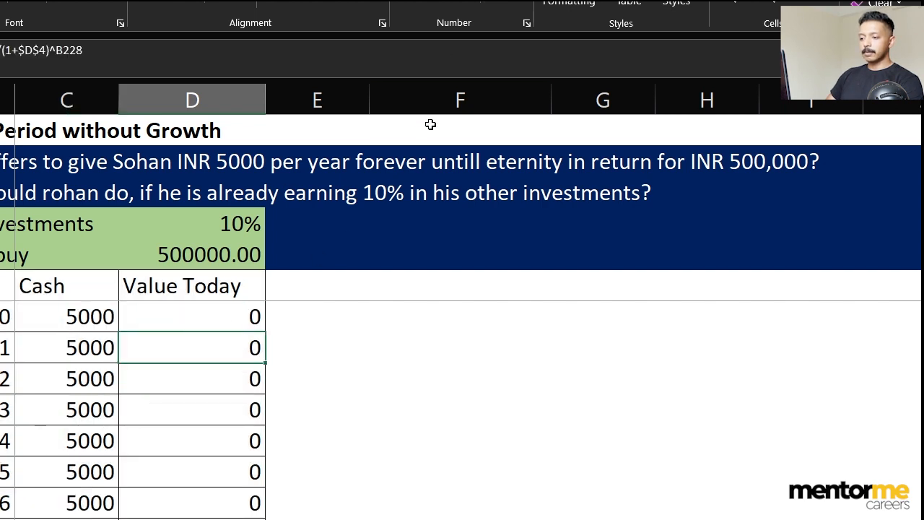
left_click(494, 1)
left_click(495, 2)
left_click(494, 1)
left_click(485, 4)
left_click(485, 4)
left_click(486, 4)
scroll(285, 324, "down", 7)
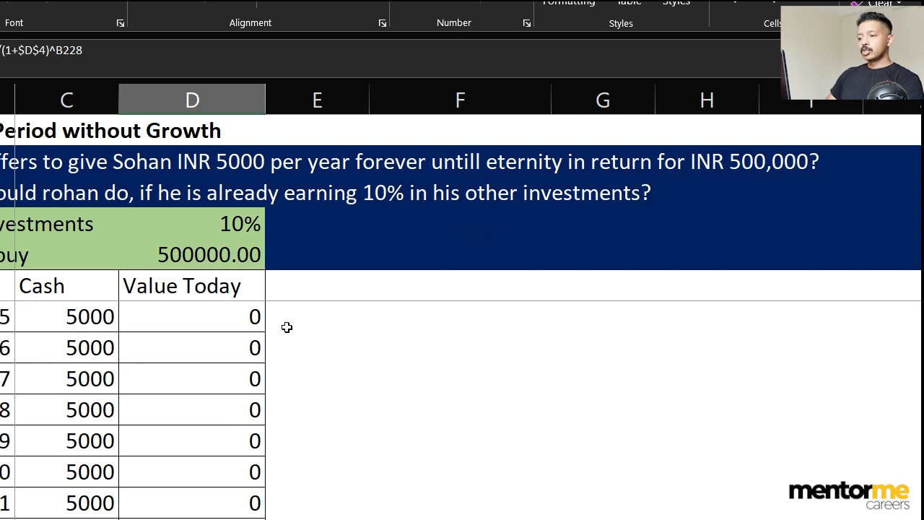
left_click(328, 368)
key("ctrl+Up")
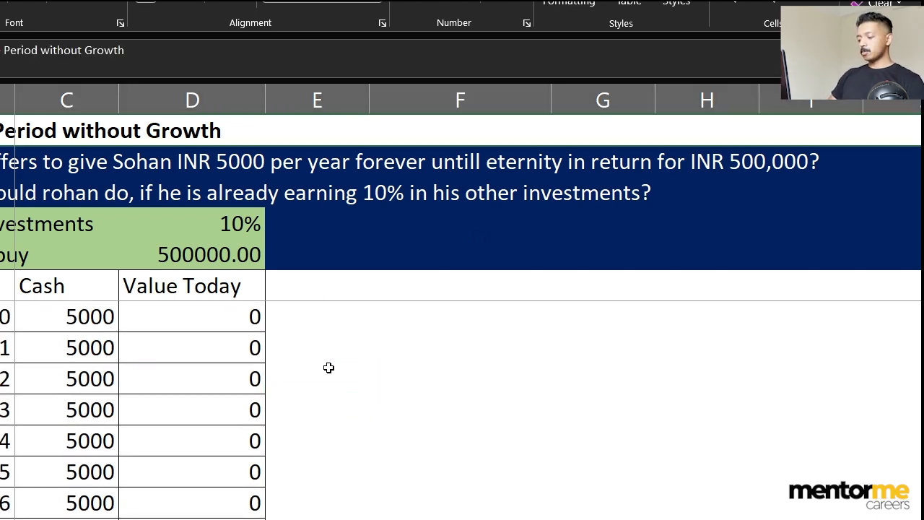
key("Down")
key("Down")
key("Down")
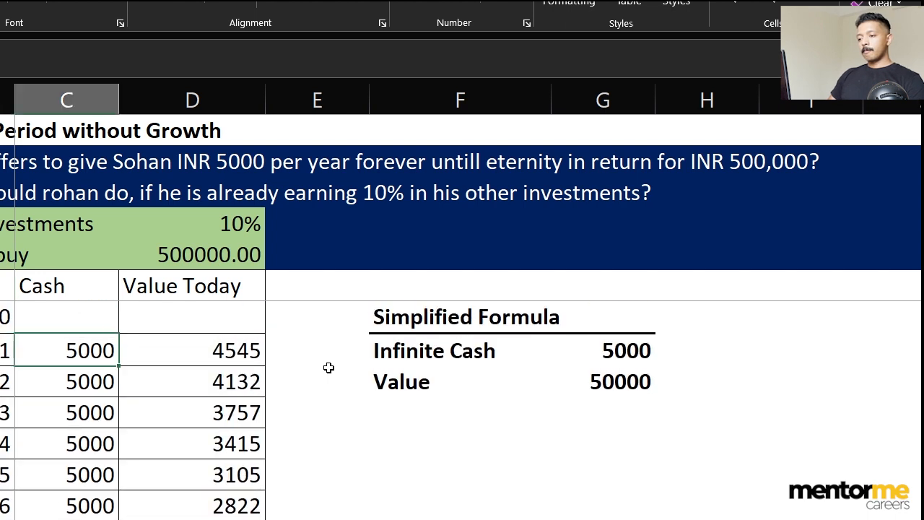
left_click(329, 365)
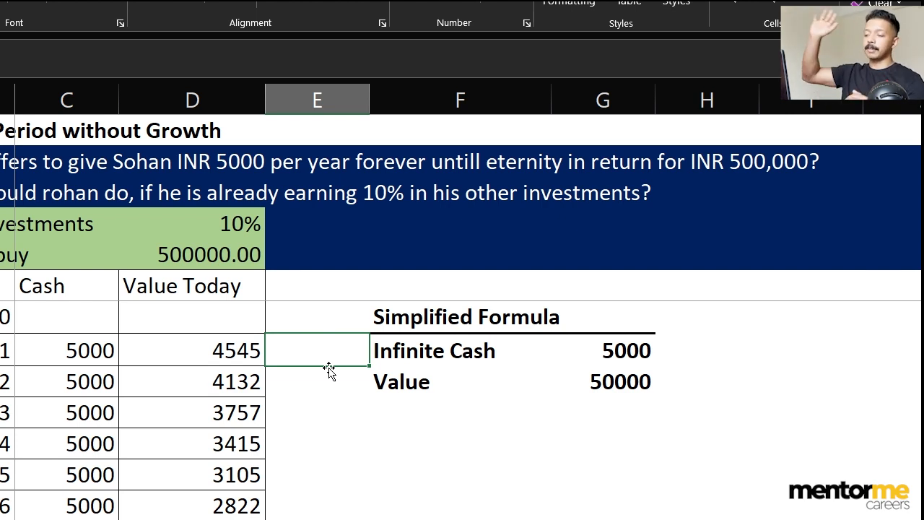
Inspect the formula behind the Value figure in G9 of the Simplified Formula block.
key("Right")
key("Down")
key("Right")
key("F2")
key("Escape")
key("F2")
key("Escape")
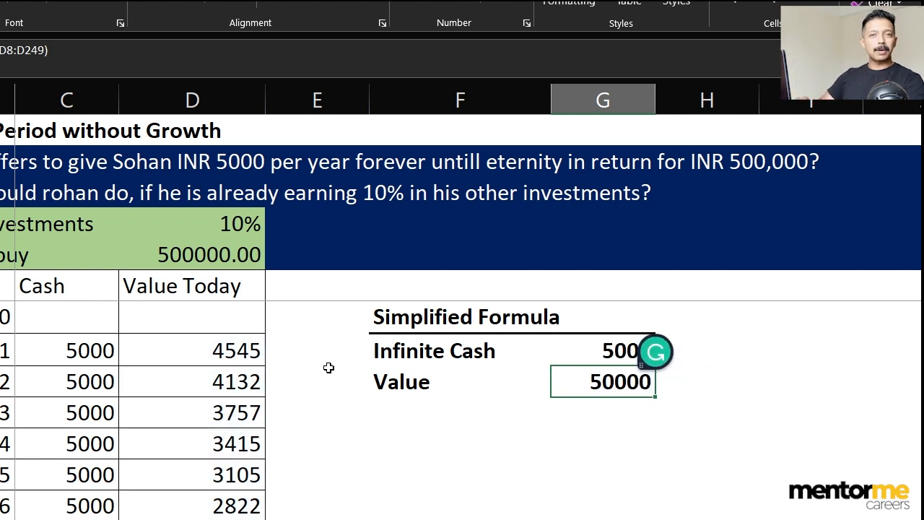
Add the label PV in F10, below Value in the Simplified Formula block.
key("Down")
key("Left")
type("PV")
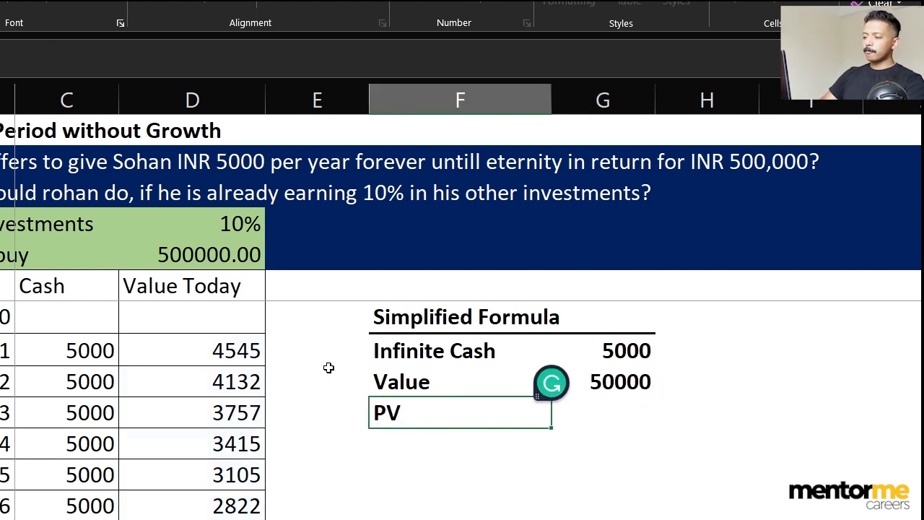
key("Tab")
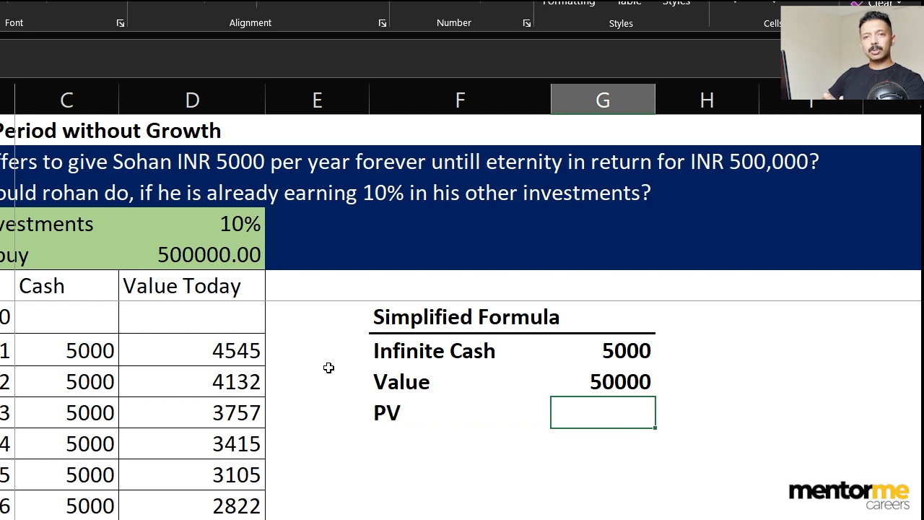
Calculate the PV in G10 by dividing the infinite cash by the absolute-referenced investment rate, =G8/$D$4.
type("=")
key("Up")
key("Up")
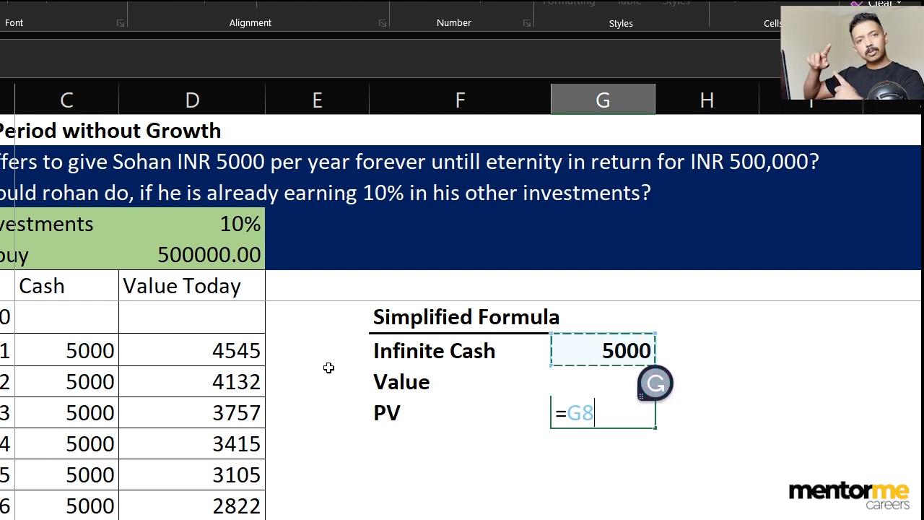
type("/")
key("Up")
key("Up")
key("Left")
key("Left")
key("Up")
key("Left")
key("Up")
key("Up")
key("Up")
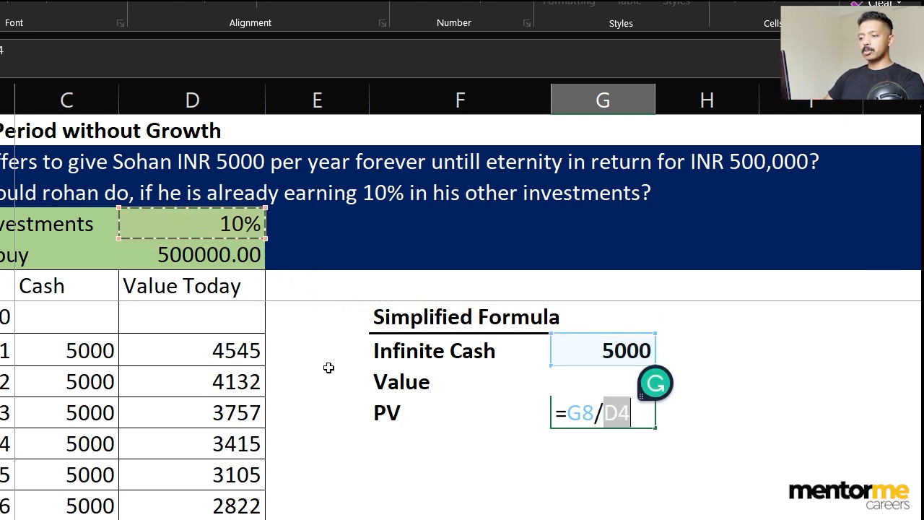
key("F4")
key("ctrl+Return")
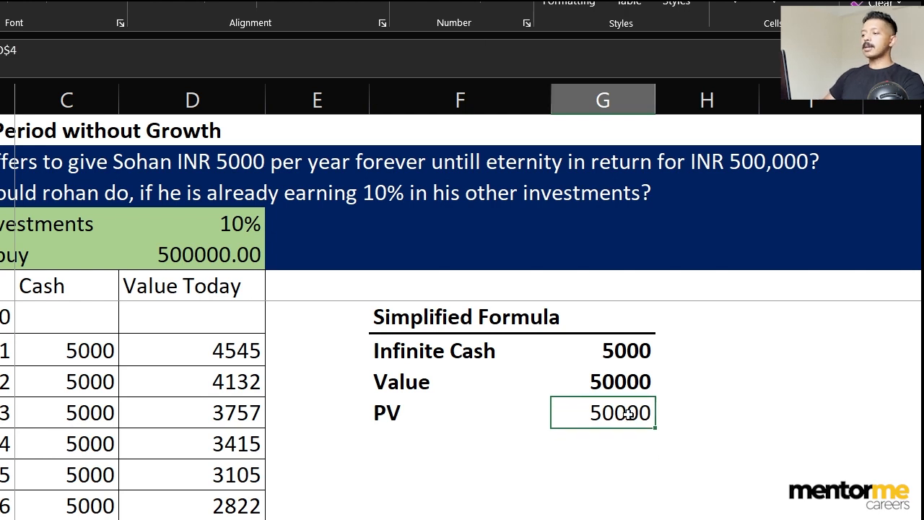
Show the Value and PV amounts in G9:G10 with three decimal places.
left_click_drag(618, 390, 624, 412)
left_click(493, 5)
left_click(494, 5)
left_click(493, 5)
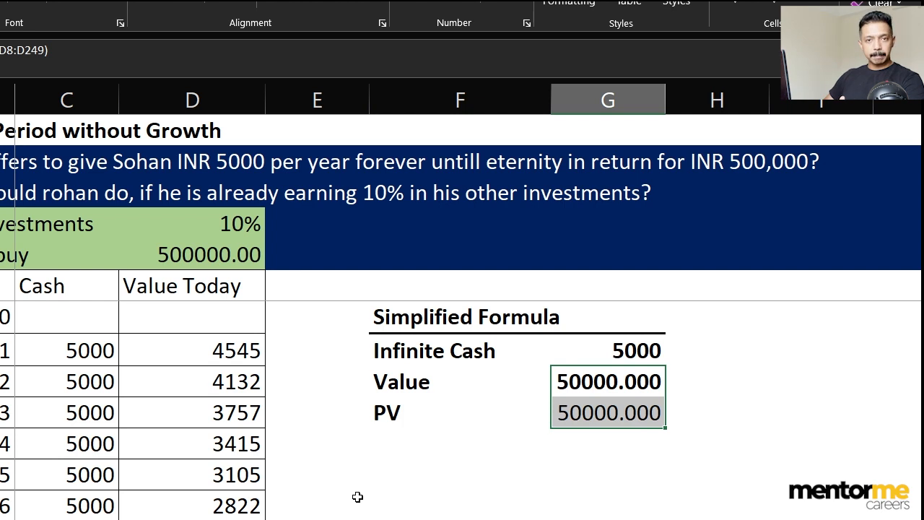
Compare the formulas behind the Value and PV cells, leaving both as they are.
double_click(611, 380)
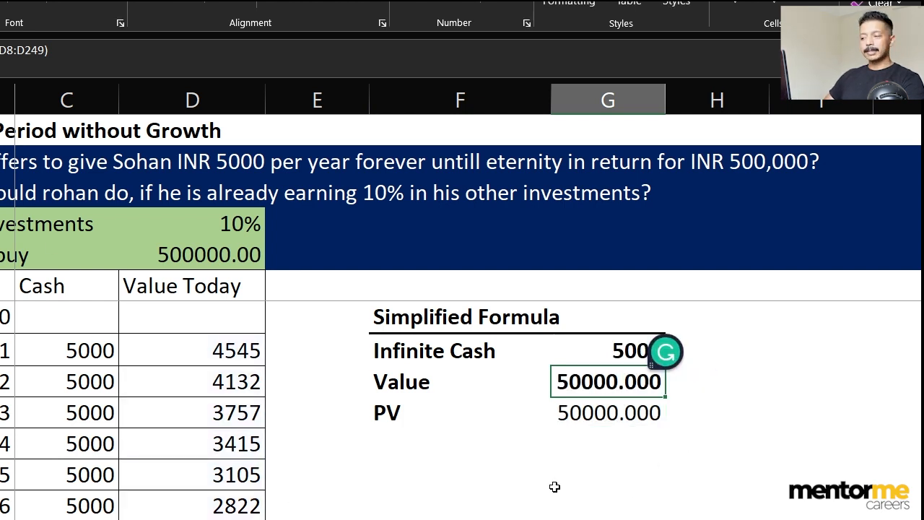
left_click(583, 405)
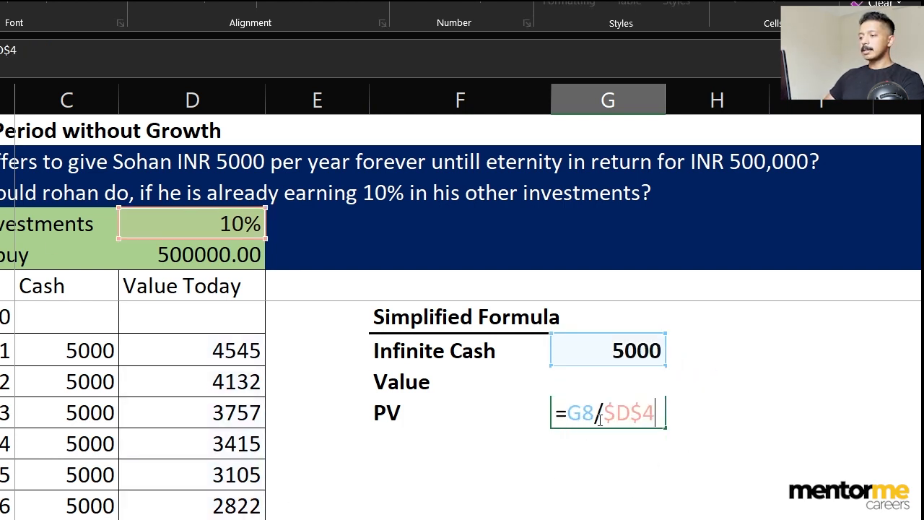
key("Escape")
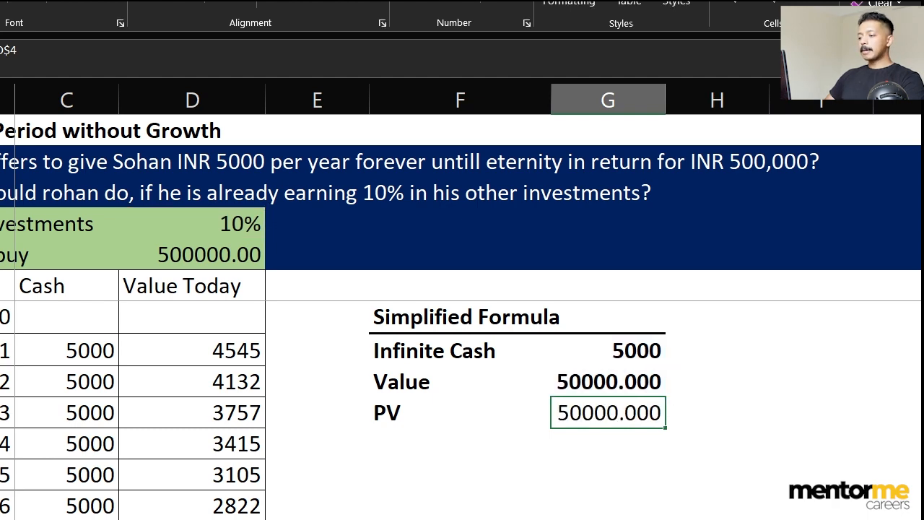
In the Infinite Period with Growth section, link the Year 1 Cash in M8 to the Infinite Cash amount with =$R$8.
scroll(462, 303, "right", 5)
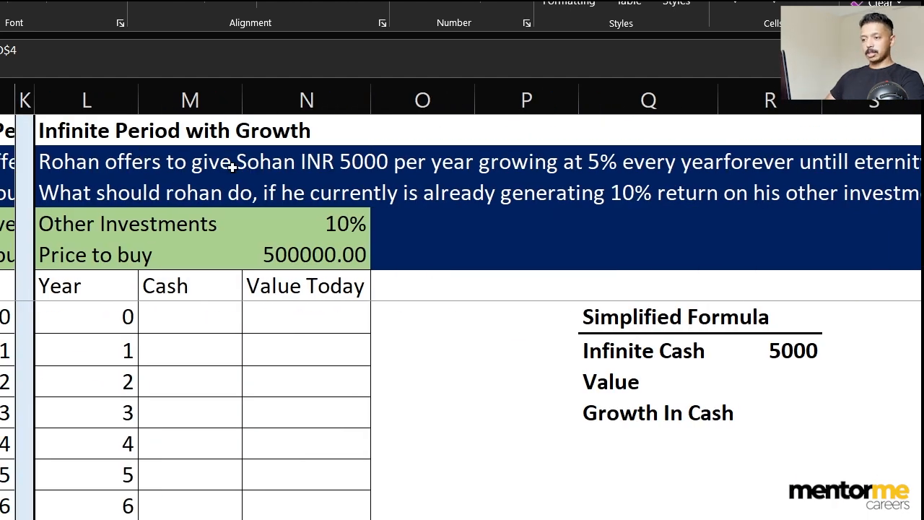
left_click(483, 162)
left_click(315, 167)
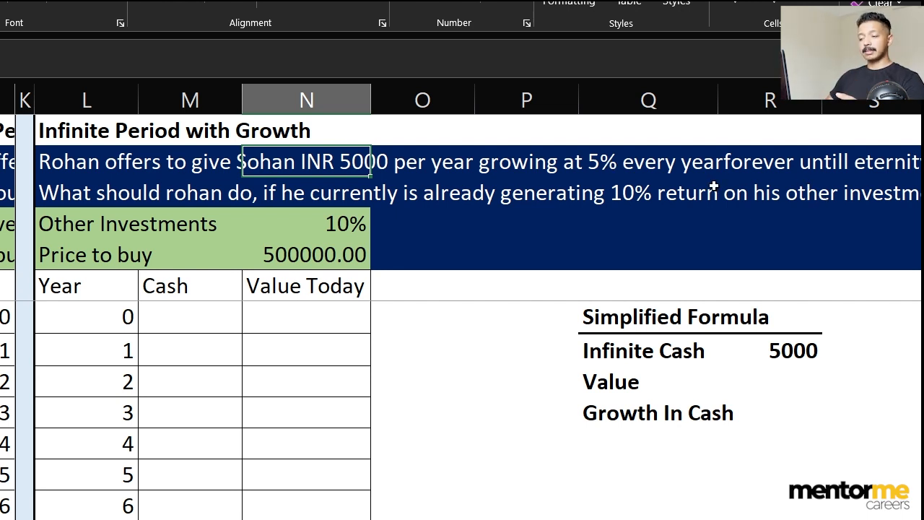
left_click(177, 347)
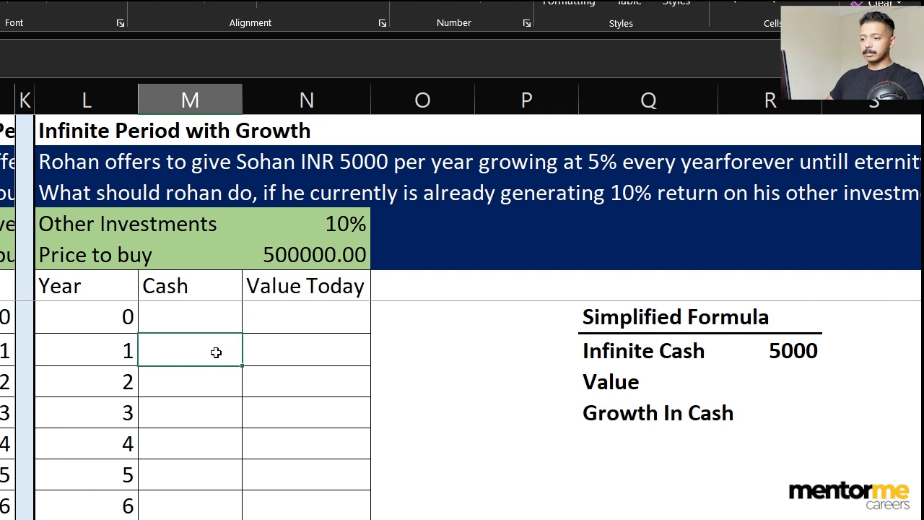
type("=")
key("Right")
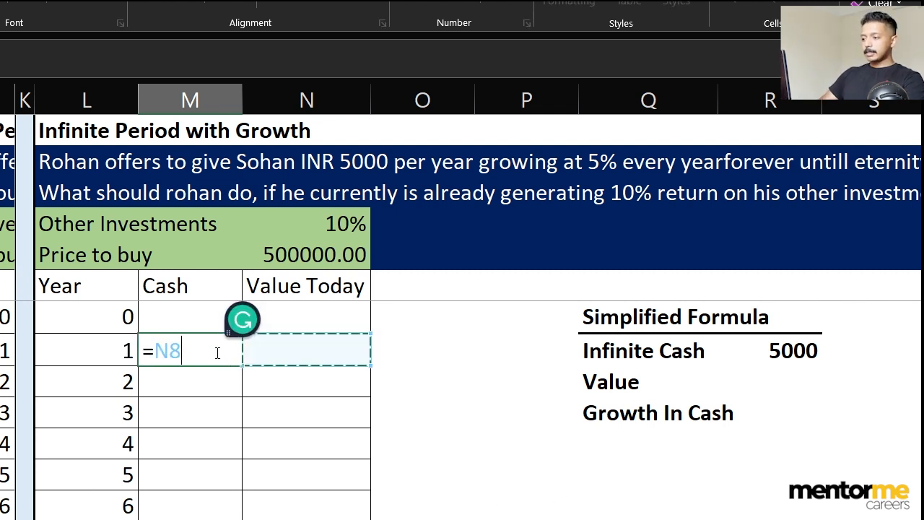
key("Right")
key("Right")
key("Right")
key("Right")
key("F4")
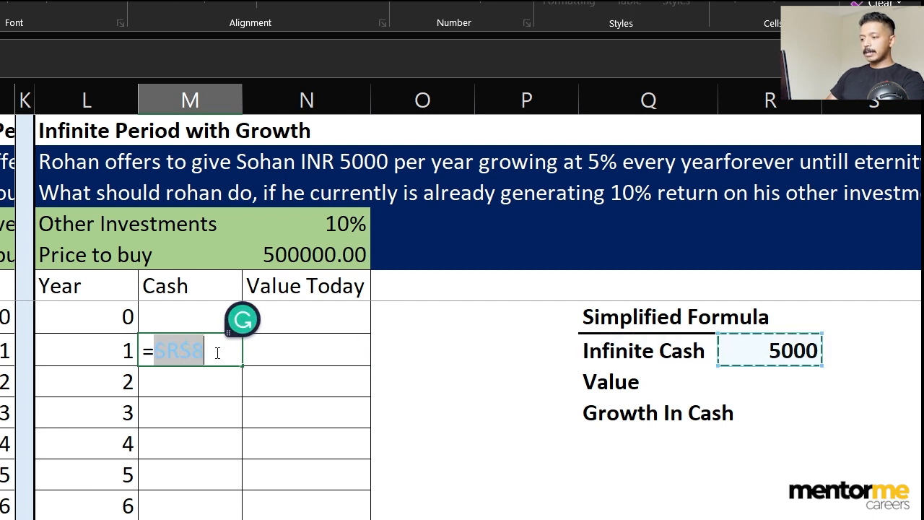
key("Return")
Calculate the Year 2 Cash in M9 by growing the Year 1 cash with =M8*(1+5%).
type("=")
key("Up")
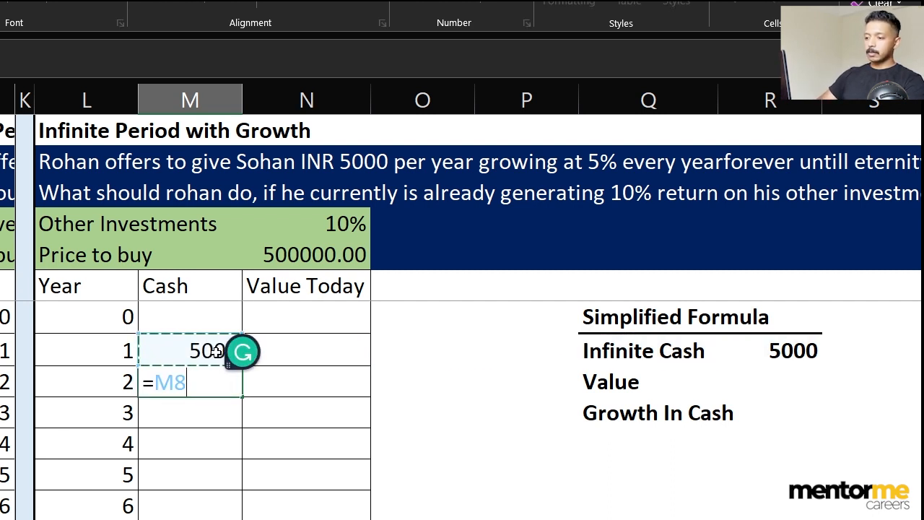
type("*(1+")
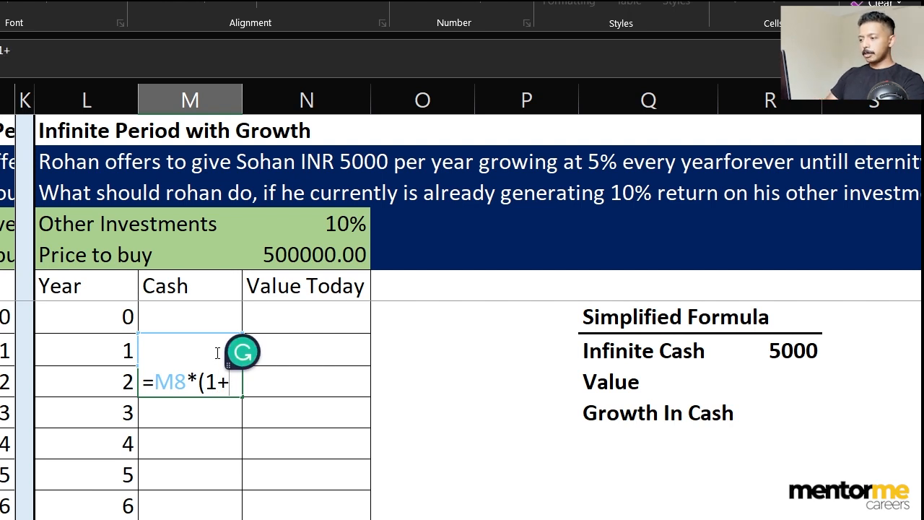
type("5%")
key("BackSpace")
type("5%)")
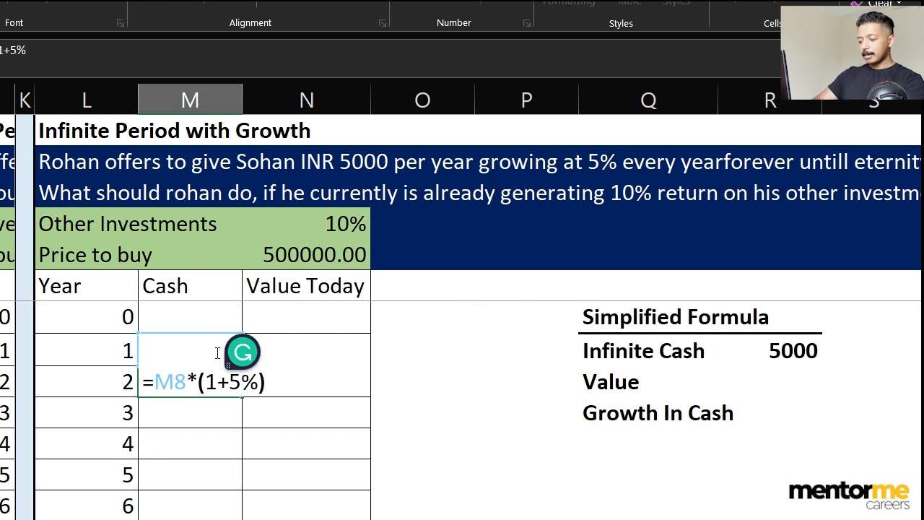
key("Tab")
Enter 5% as the Growth In Cash value in R10.
key("Right")
key("Right")
key("Right")
key("Right")
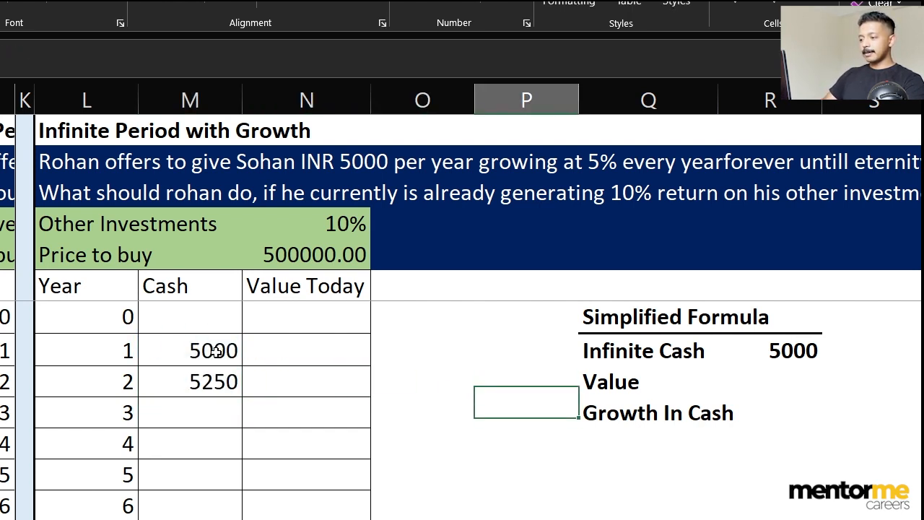
key("Down")
type("5%")
Rewrite the Year 2 Cash formula in M9 as =M8*(1+$R$10) so it references the Growth In Cash cell.
key("Left")
key("Left")
key("Left")
key("Left")
key("Down")
key("Left")
key("Up")
key("Up")
key("F2")
key("BackSpace")
key("BackSpace")
key("BackSpace")
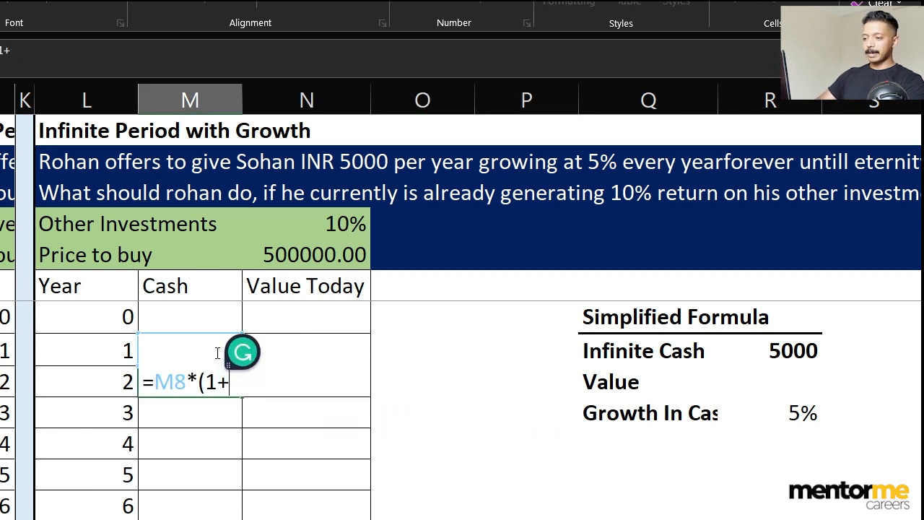
left_click(807, 414)
key("F4")
type(")")
key("Return")
key("Up")
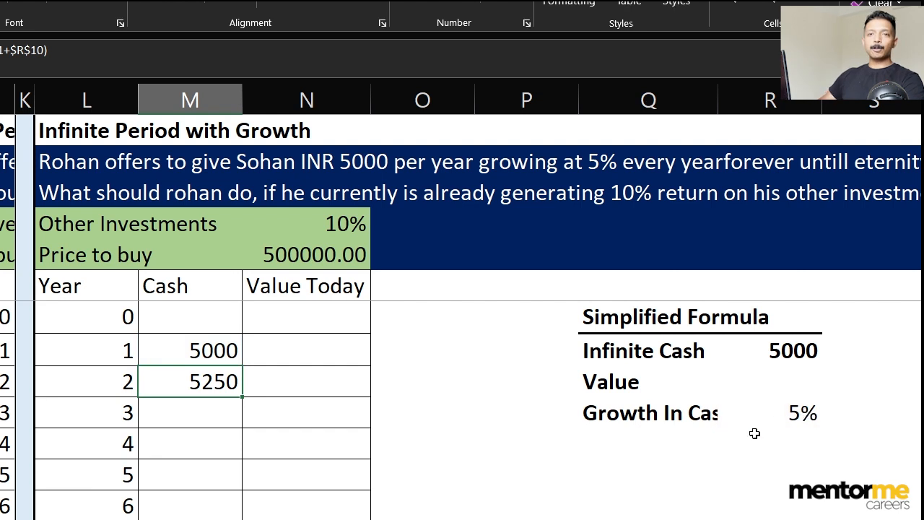
Fill the growth formula in M9 down the rest of the Cash column for all remaining years.
double_click(245, 399)
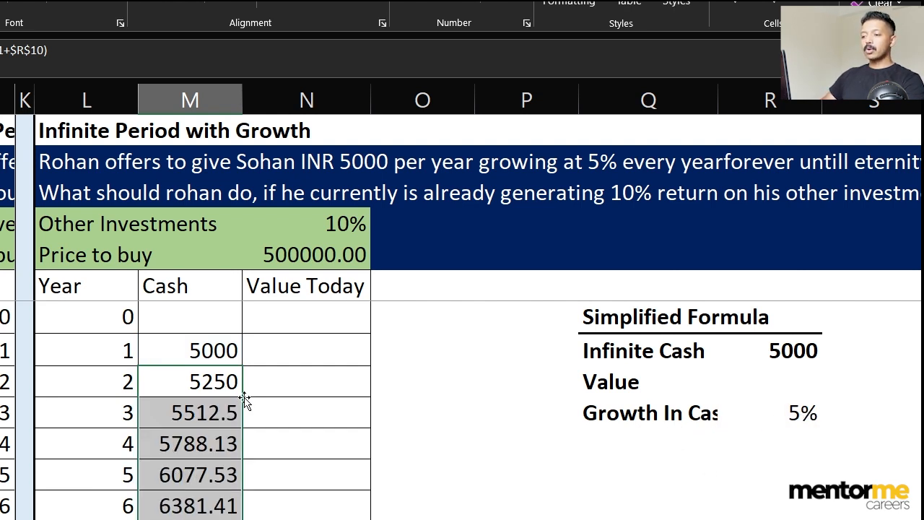
scroll(253, 349, "down", 4)
scroll(256, 343, "up", 4)
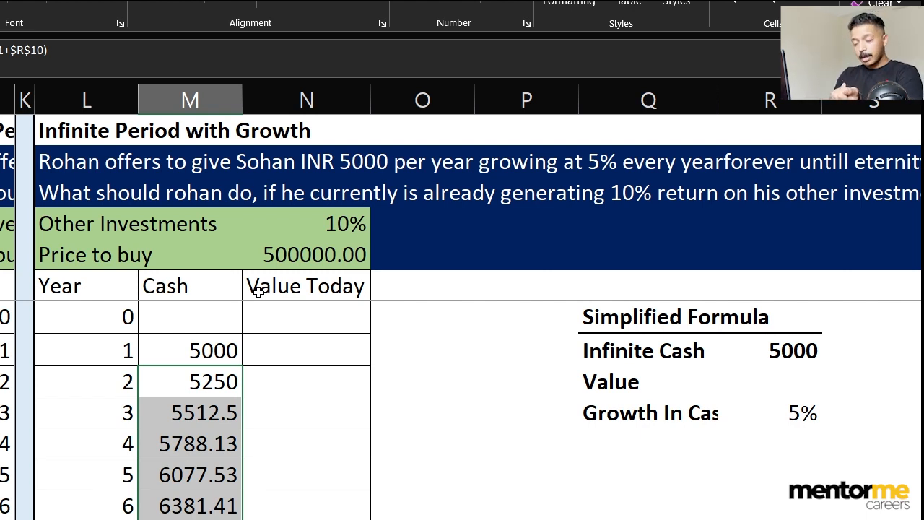
left_click(362, 224)
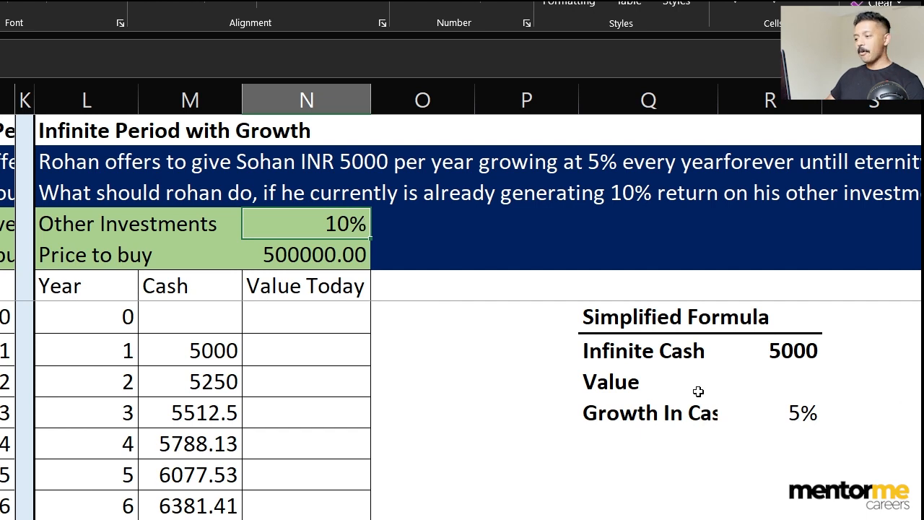
left_click(739, 420)
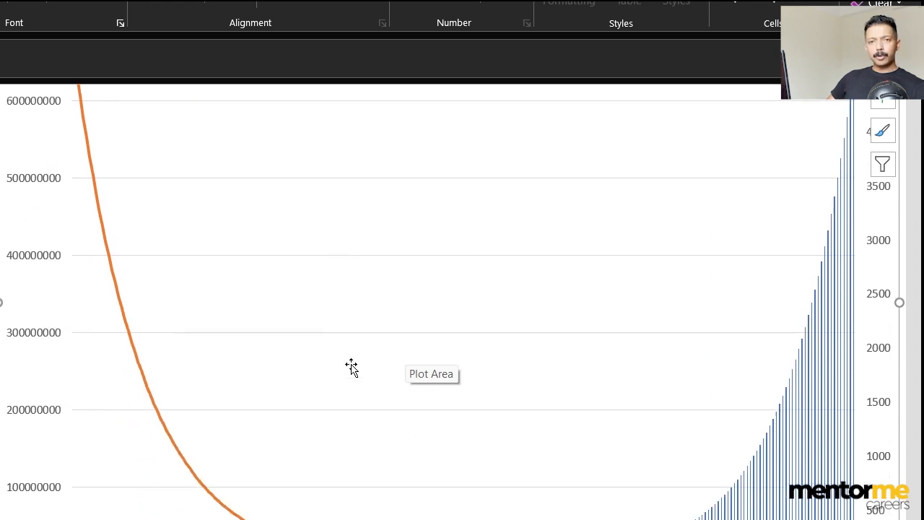
Review the chart of Cash and Value Today over the years and delete the chart.
scroll(163, 399, "down", 4)
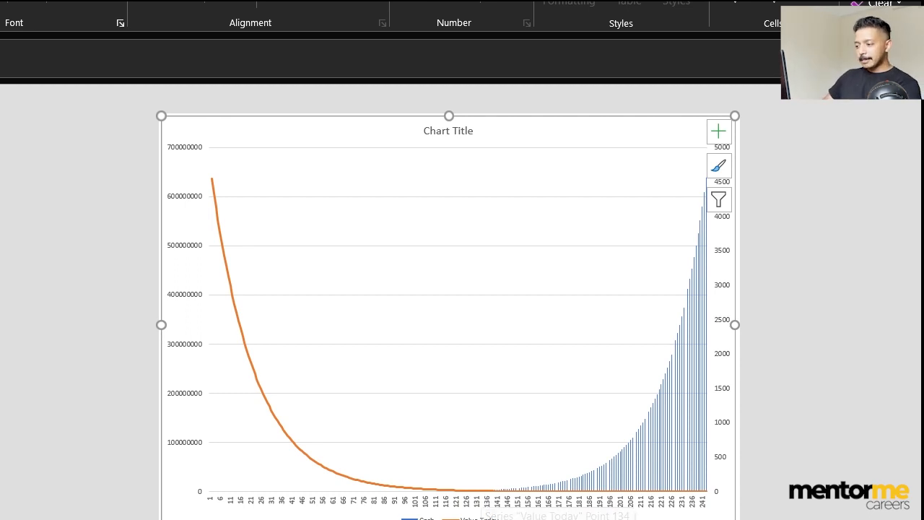
scroll(481, 500, "up", 1)
scroll(426, 258, "up", 2)
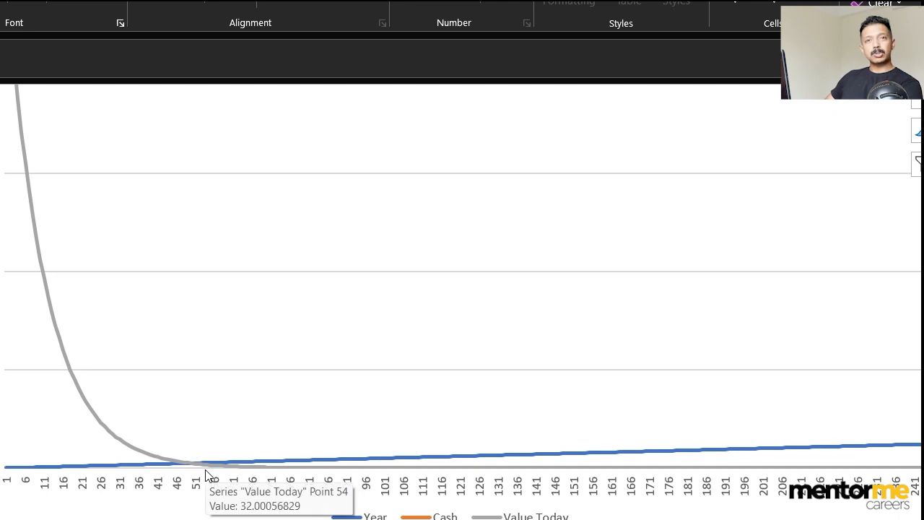
mouse_move(194, 473)
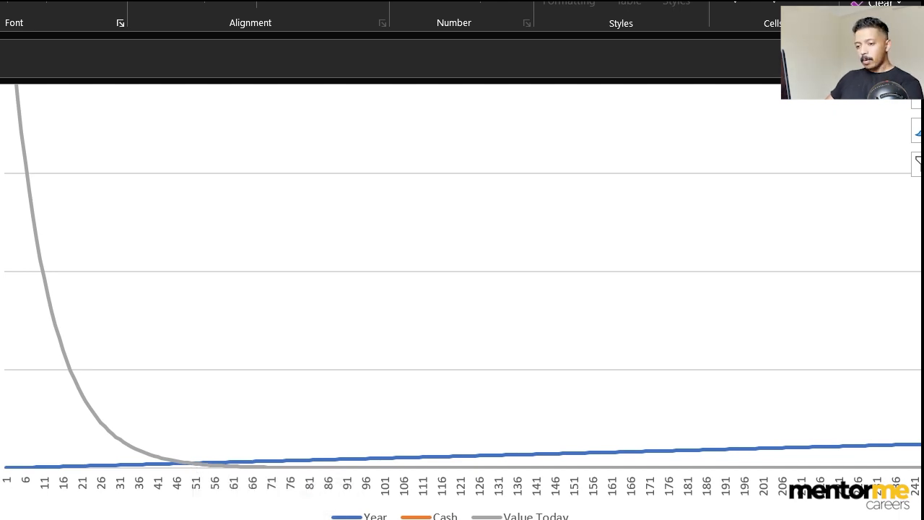
key("Delete")
Examine the Cash and Value Today amounts from the last years back to the first year.
scroll(516, 304, "up", 8)
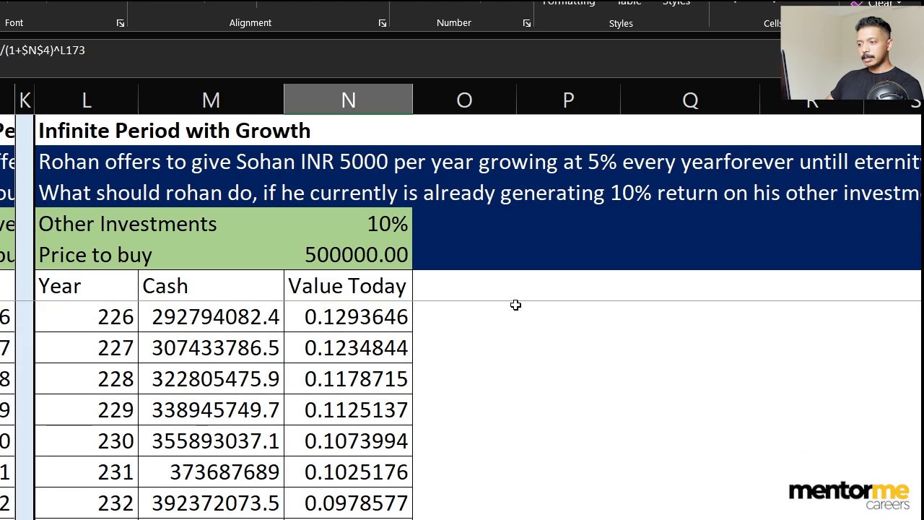
scroll(324, 374, "up", 7)
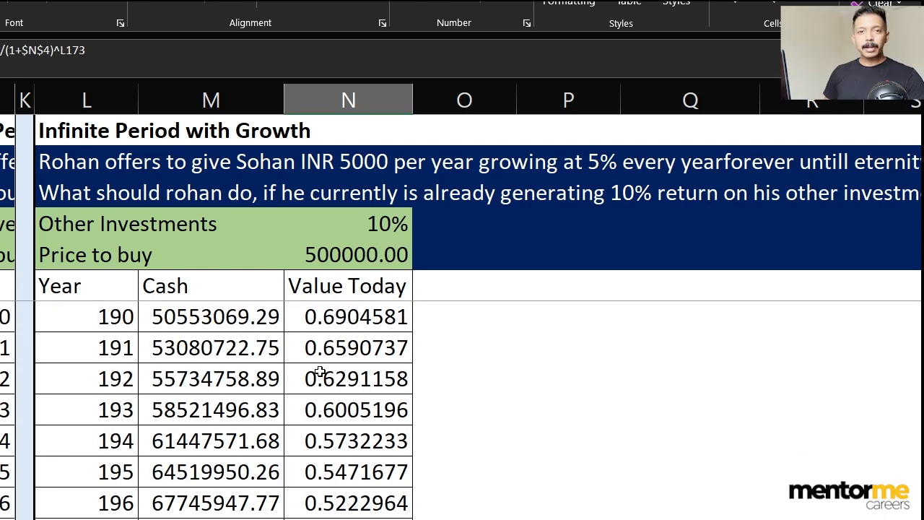
scroll(320, 344, "up", 14)
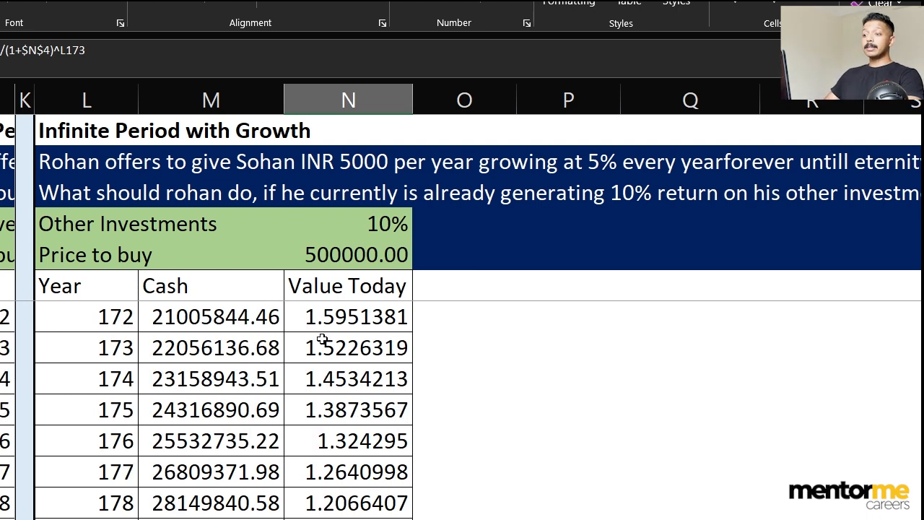
scroll(320, 344, "up", 5)
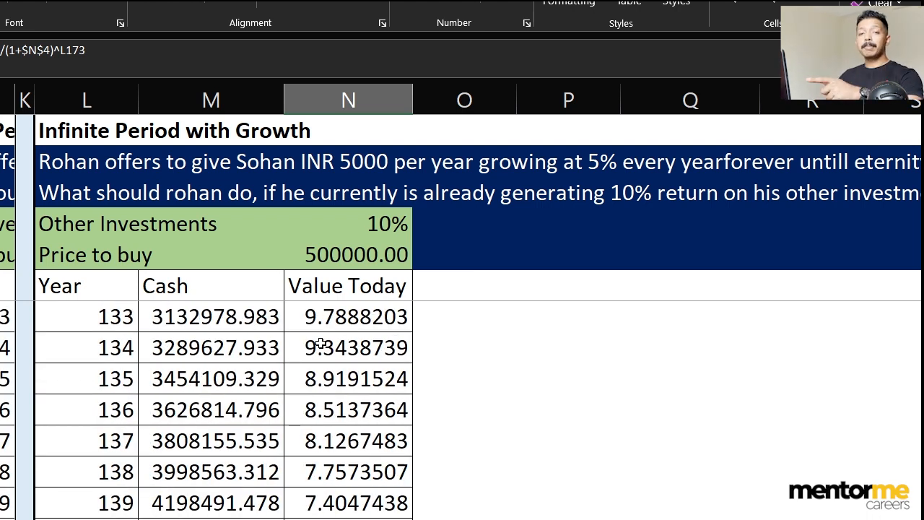
scroll(321, 345, "up", 3)
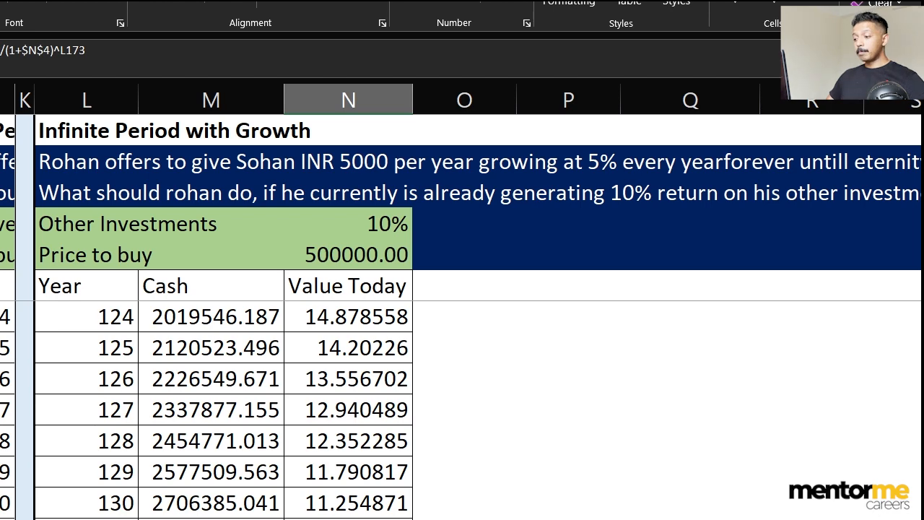
scroll(631, 427, "left", 6)
scroll(631, 427, "right", 3)
scroll(631, 427, "up", 6)
scroll(631, 428, "up", 4)
scroll(462, 318, "right", 3)
scroll(462, 317, "up", 9)
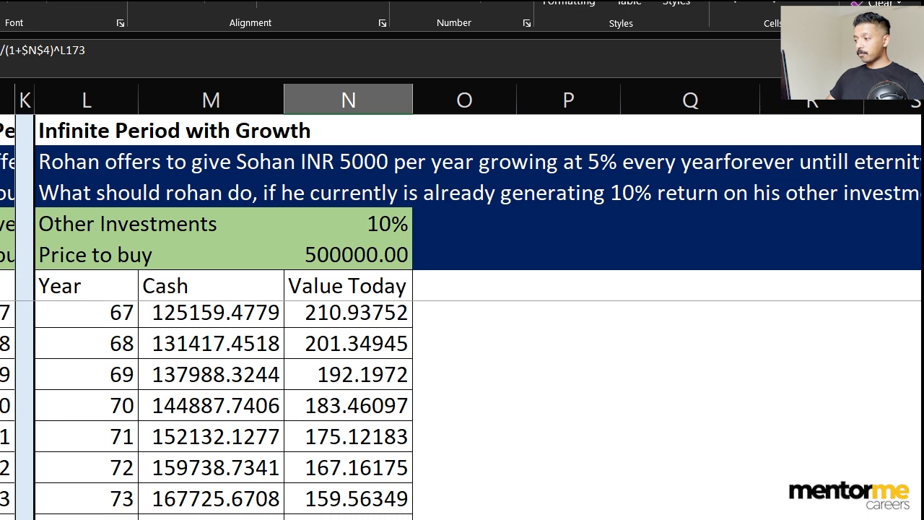
scroll(462, 409, "up", 20)
Enter =SUM(N8:N249) in the Value cell R9 to total the Value Today column.
left_click(816, 411)
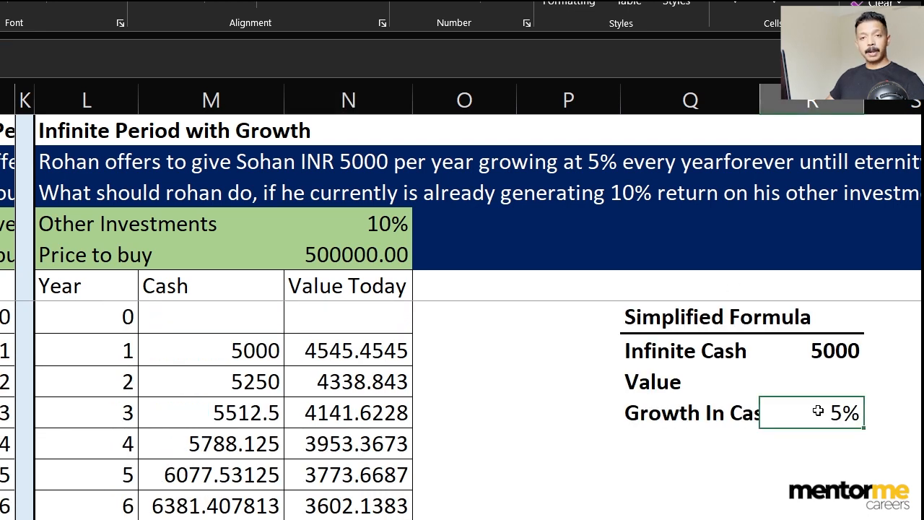
left_click(790, 349)
left_click(838, 381)
type("=SUM(Q9")
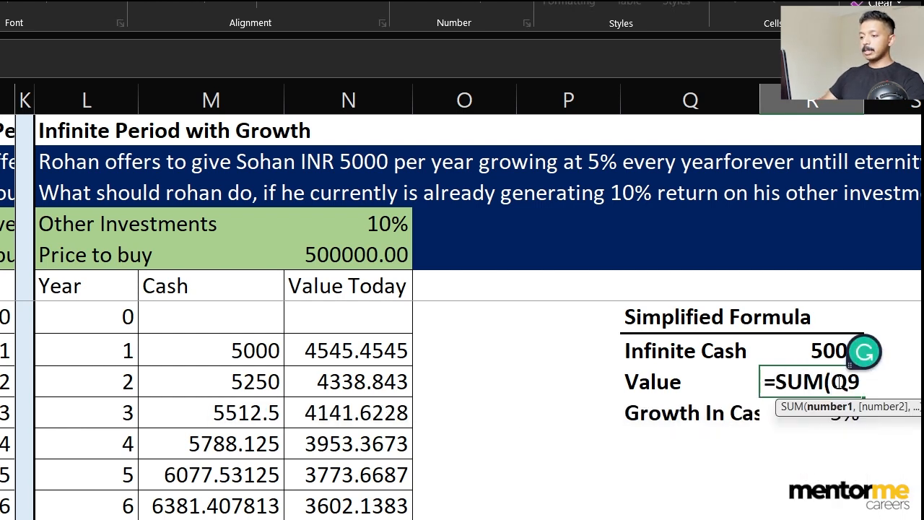
key("Left")
key("Left")
key("Left")
key("Up")
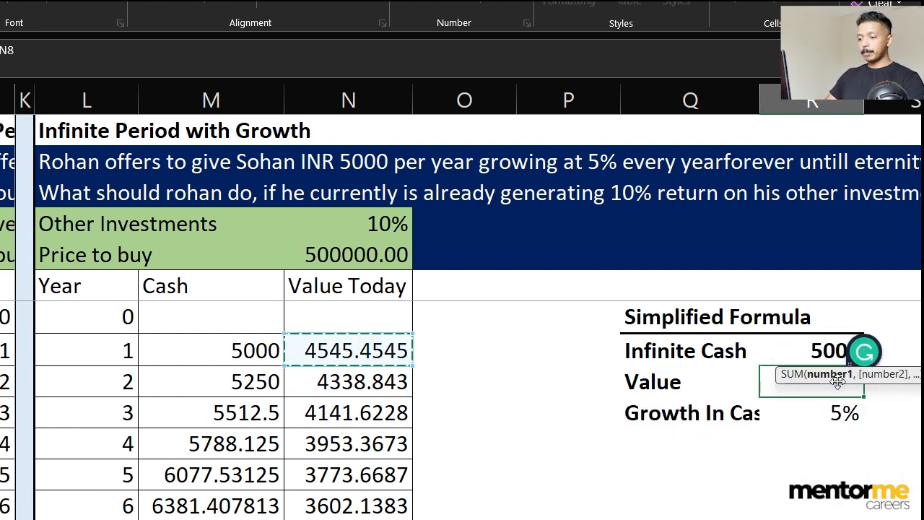
key("ctrl+shift+Down")
key("ctrl+Return")
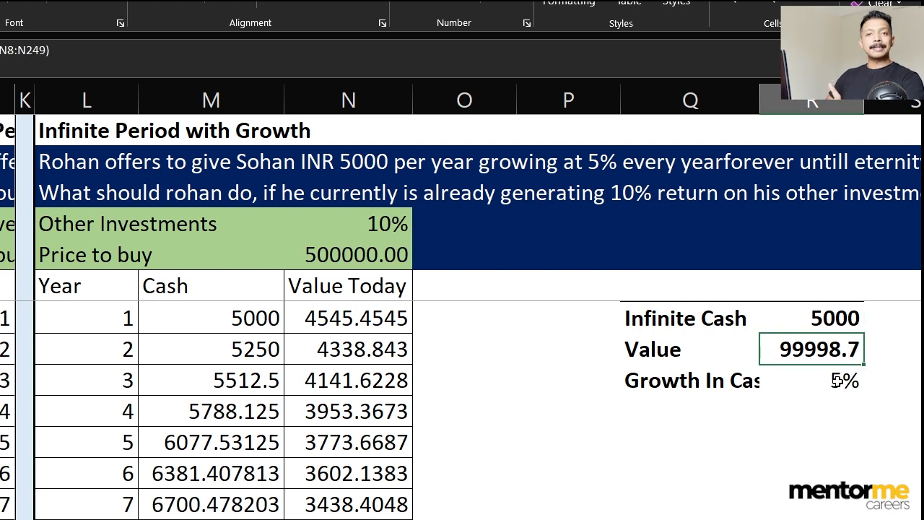
key("Left")
key("Left")
key("Left")
key("Left")
key("Left")
key("Left")
key("Left")
key("Left")
key("Left")
key("Left")
key("Left")
key("Left")
key("Left")
key("Left")
key("Left")
key("Left")
key("Right")
key("Right")
key("Right")
key("Right")
key("Right")
key("Right")
key("Right")
key("Right")
key("Right")
key("Right")
key("Right")
key("Right")
key("Right")
key("Right")
key("Right")
key("Right")
key("Right")
key("Right")
key("Right")
key("Right")
key("Left")
key("Left")
key("Left")
key("Left")
Inspect the SUM formula in the Value cell R9 without changing it.
key("F2")
key("Escape")
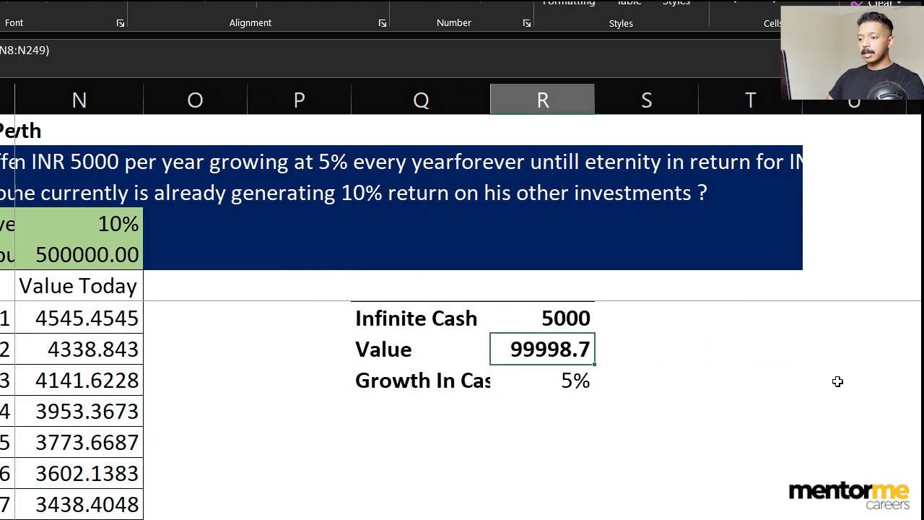
key("F2")
key("Escape")
Add the label "pv" in Q11 below the Growth In Cash label.
key("Down")
key("Down")
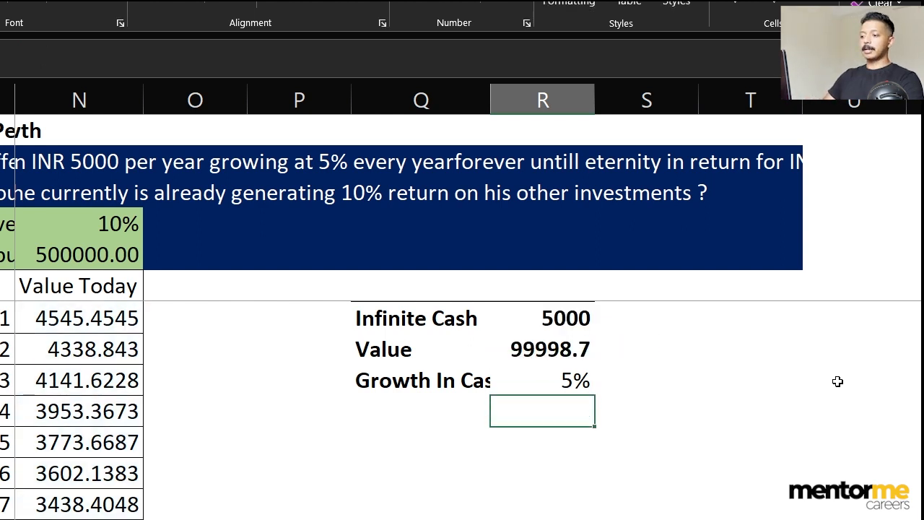
key("Left")
type("pv")
key("Right")
key("Left")
key("F2")
key("BackSpace")
key("BackSpace")
type("pv")
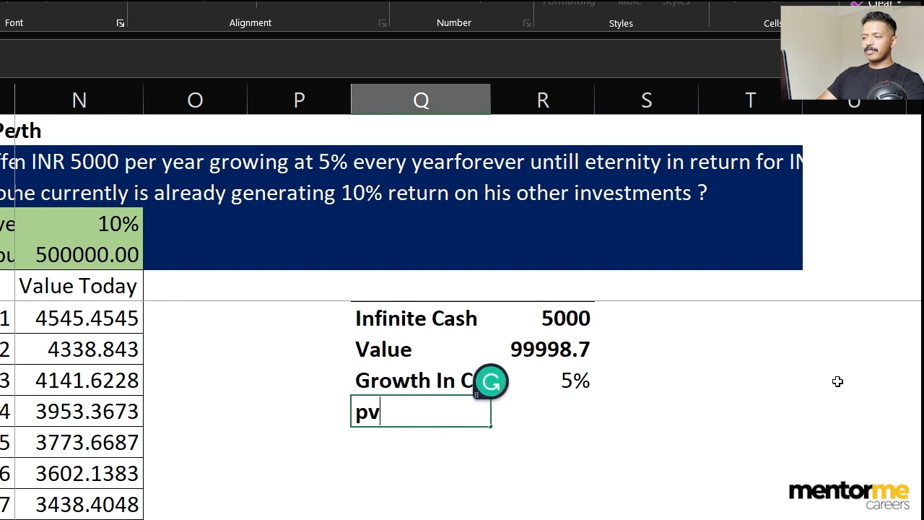
key("Tab")
Enter the growing perpetuity formula =R8*(1+5%)/(10%-5%) in R11 beside the pv label.
type("=")
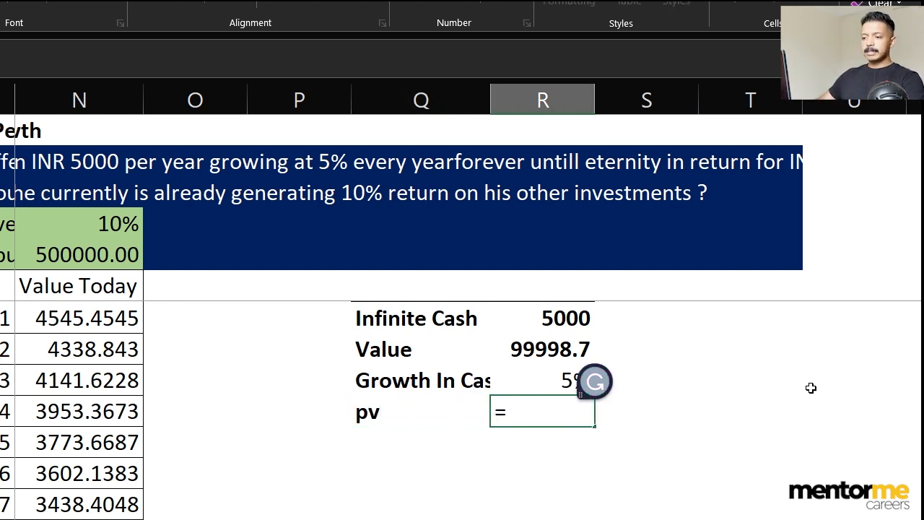
scroll(236, 397, "up", 1)
left_click(526, 345)
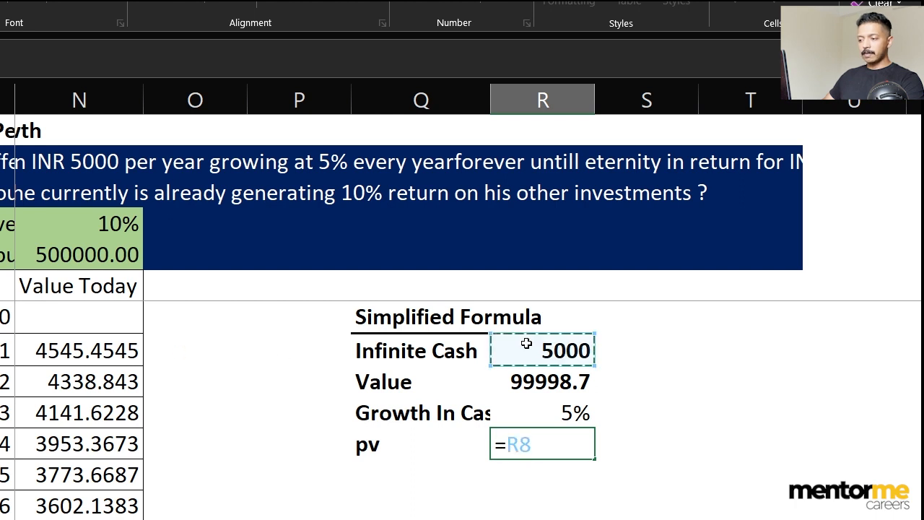
type("*")
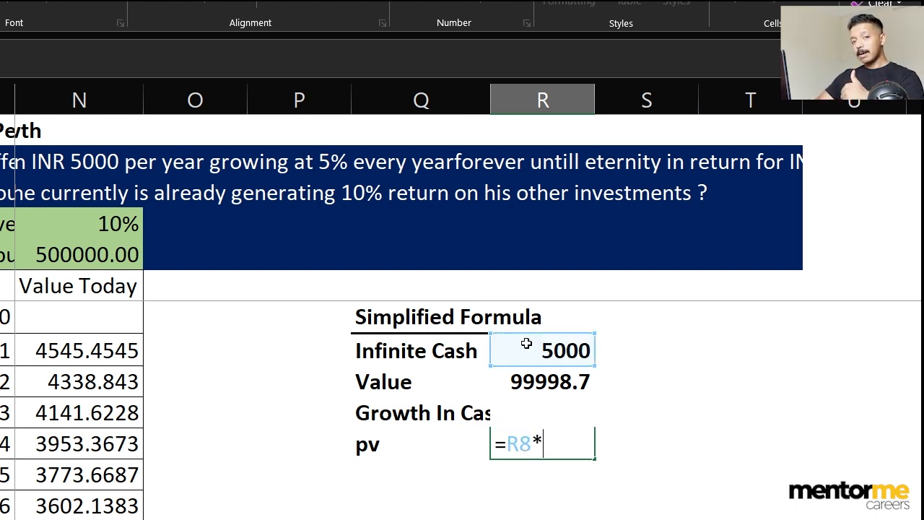
type("(1")
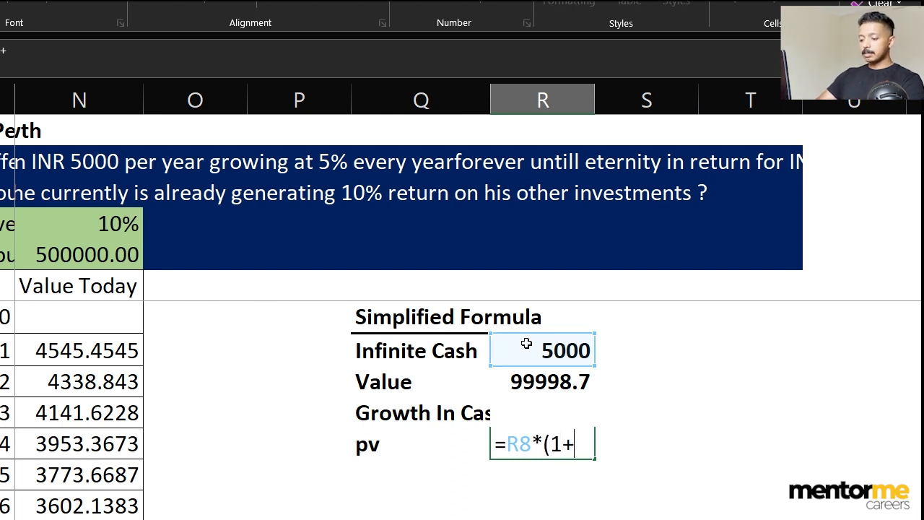
type("+%")
key("BackSpace")
type("5%)/")
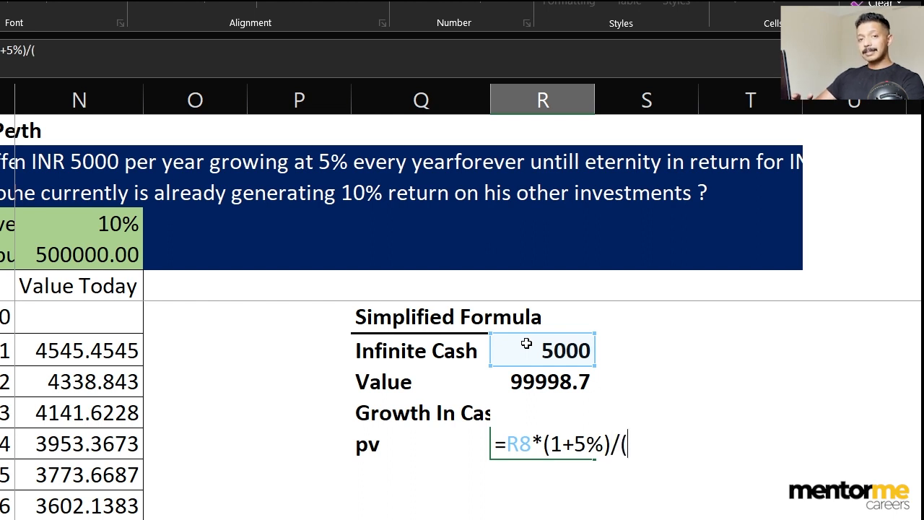
type("(10%-")
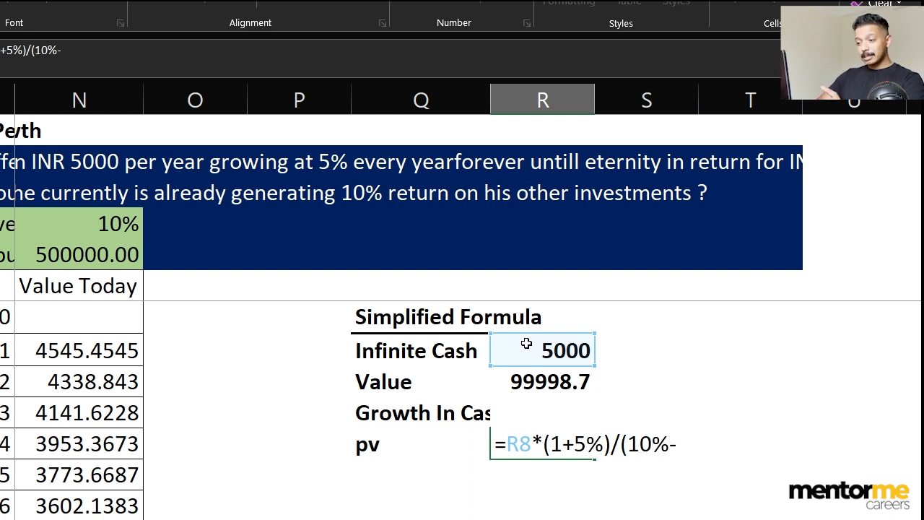
type("5%)")
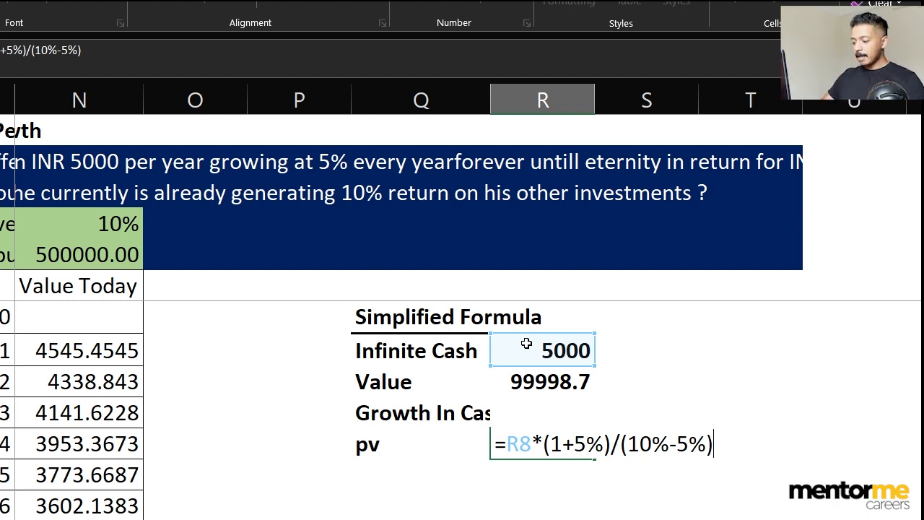
key("Return")
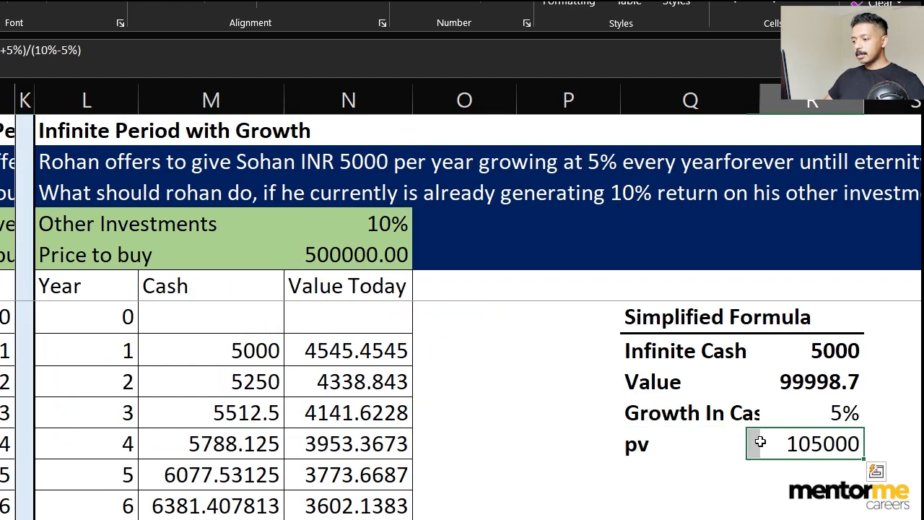
Change the label in Q11 to uppercase "PV".
left_click(805, 370)
key("Down")
key("Down")
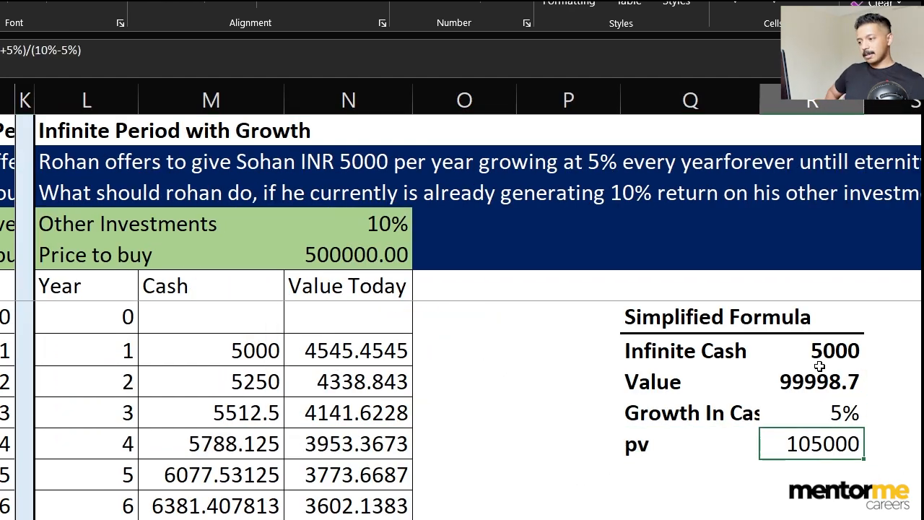
key("Left")
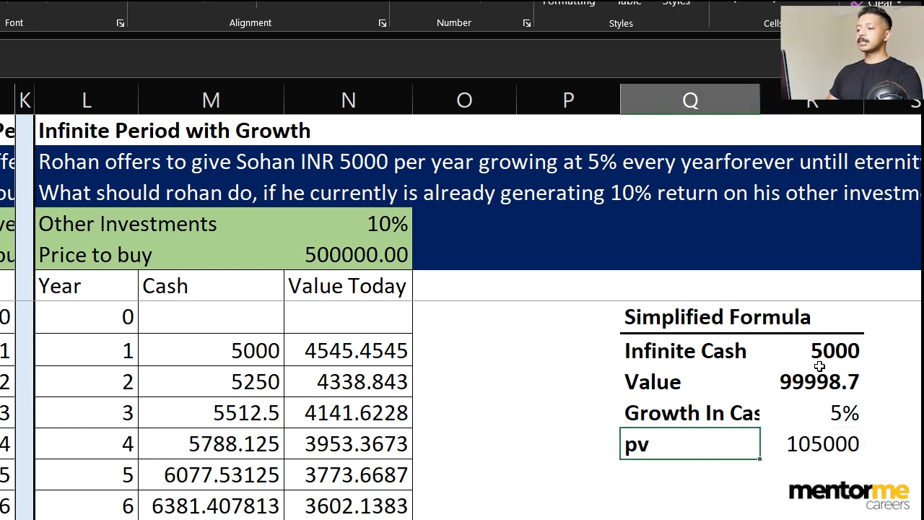
key("F2")
type("PV")
key("BackSpace")
key("BackSpace")
key("BackSpace")
key("BackSpace")
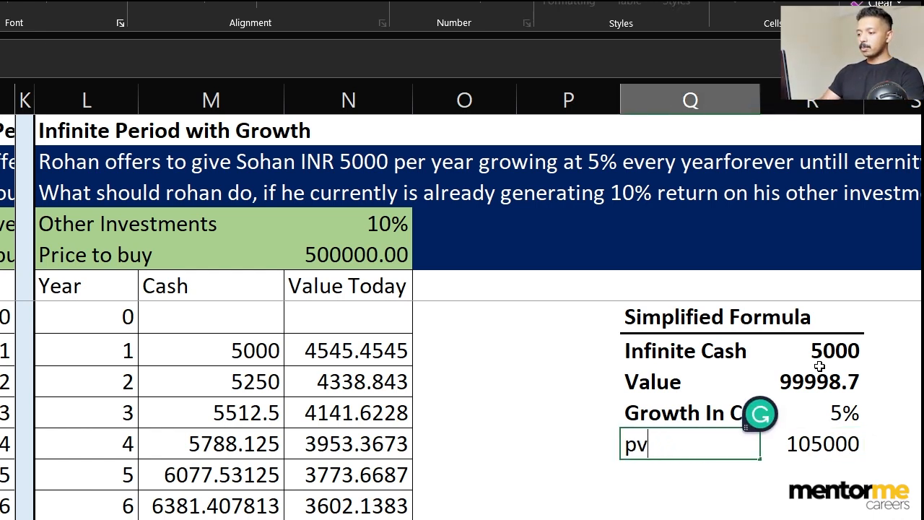
type("PV")
key("Return")
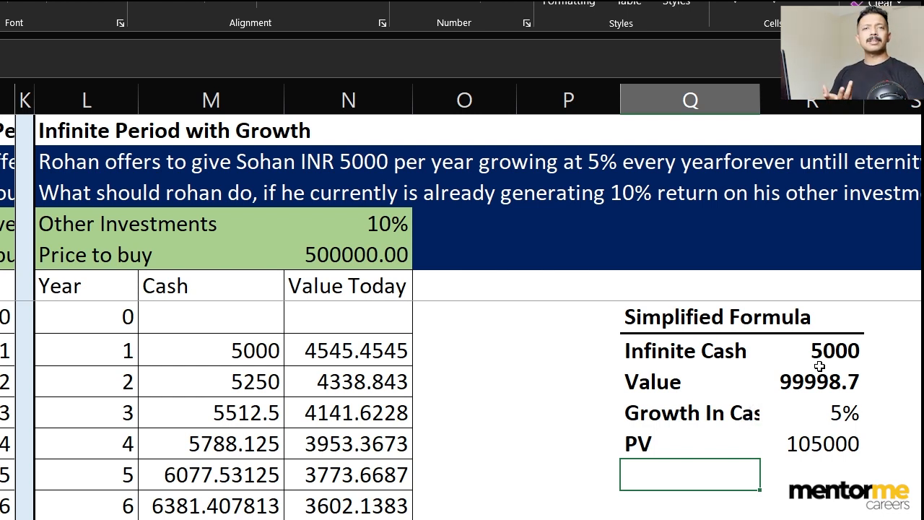
Calculate the difference between PV and Value in S11 with =R11-R9, and select the Value cell R9.
key("Up")
key("Right")
key("Right")
type("=")
key("Left")
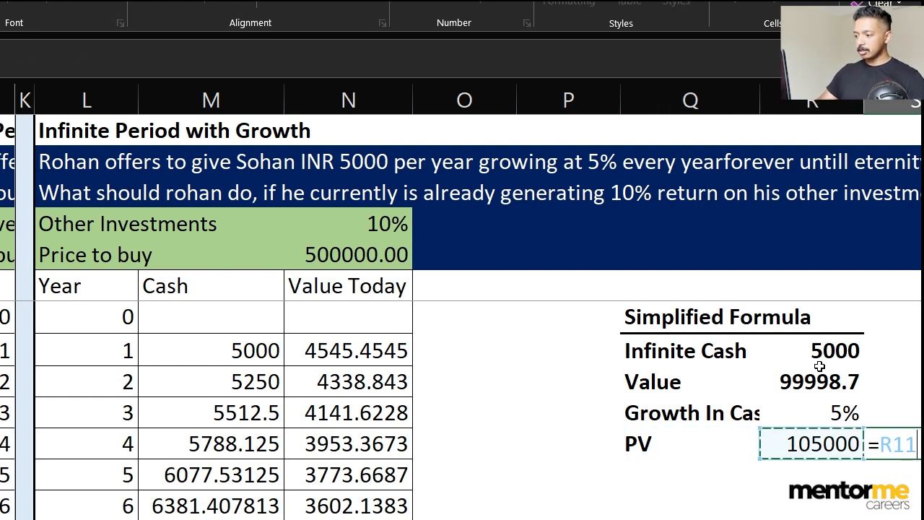
type("-")
key("Up")
key("Up")
key("Return")
key("Up")
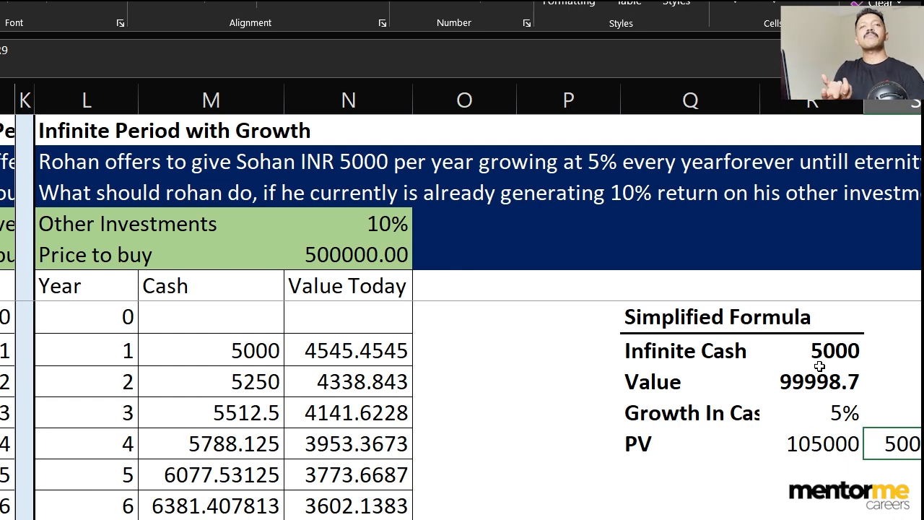
left_click(776, 386)
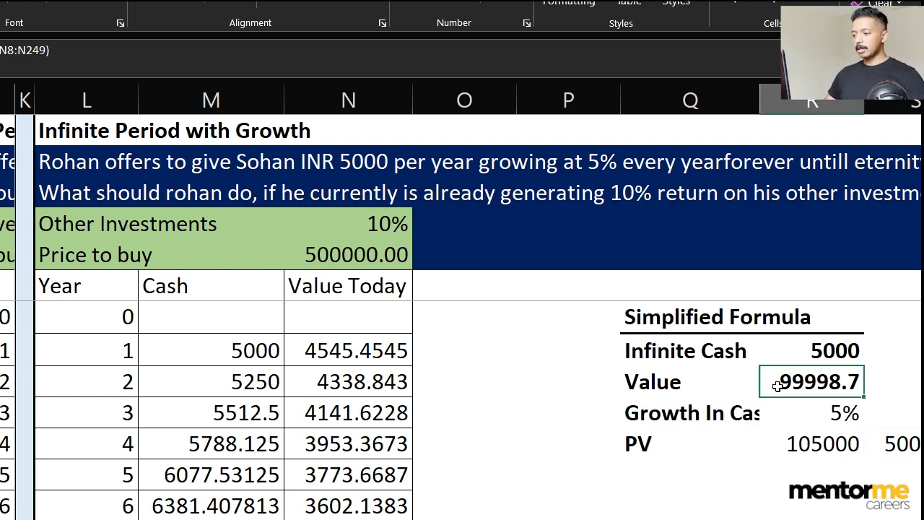
Examine how the Value Today figures develop down to the last years of the growing cash flow table.
left_click(843, 442)
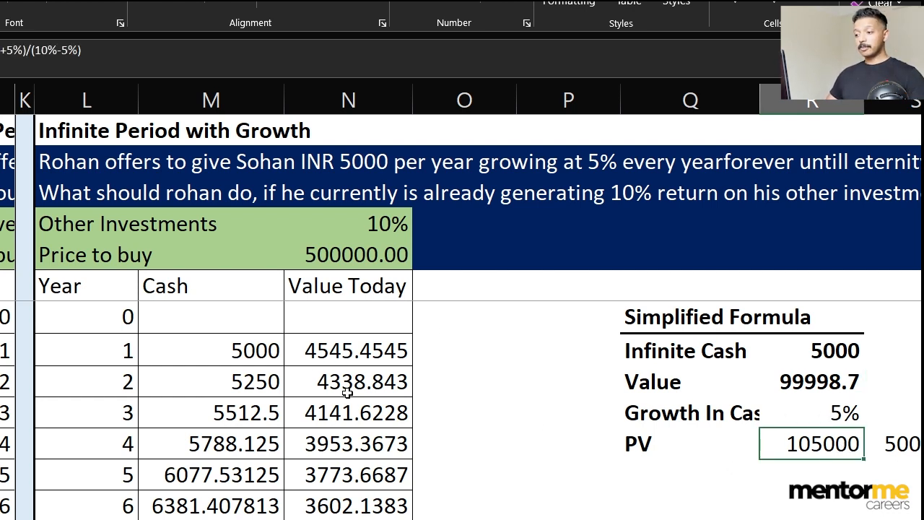
scroll(319, 424, "down", 18)
scroll(309, 434, "down", 5)
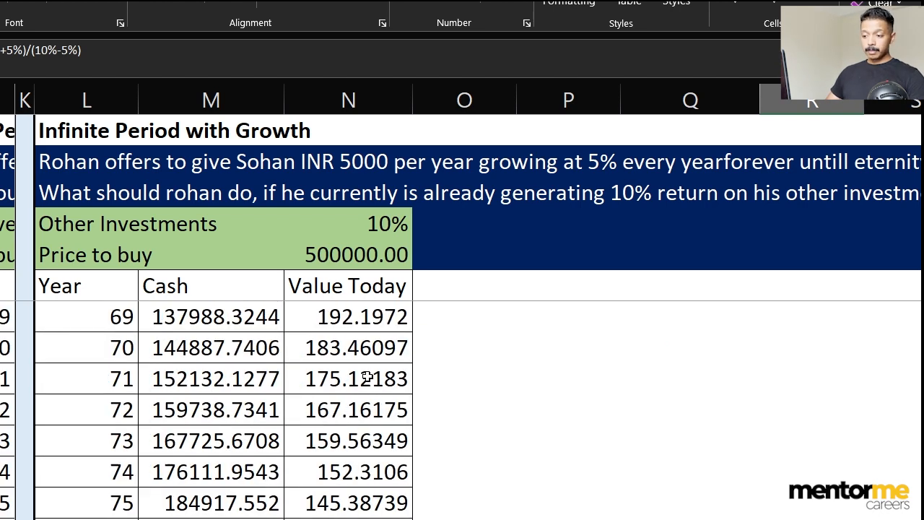
left_click(368, 379)
key("ctrl+Down")
key("Up")
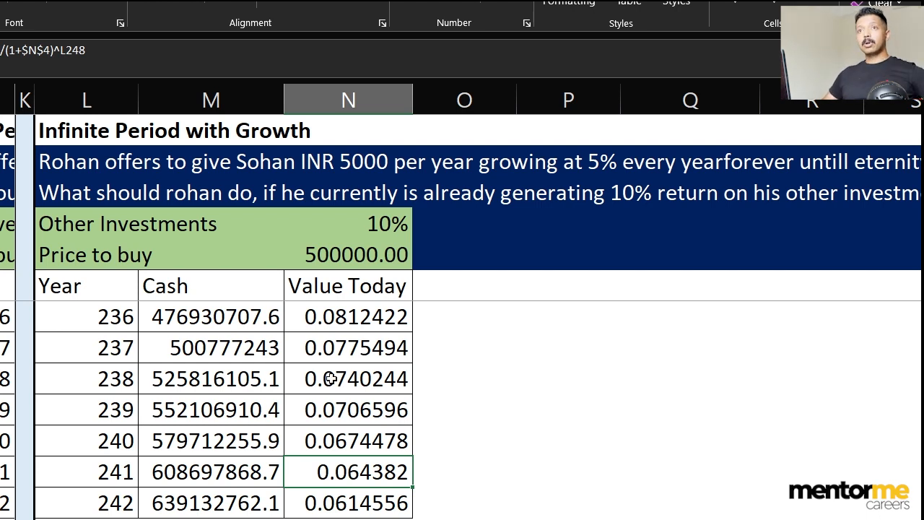
scroll(756, 394, "up", 9)
scroll(756, 394, "down", 1)
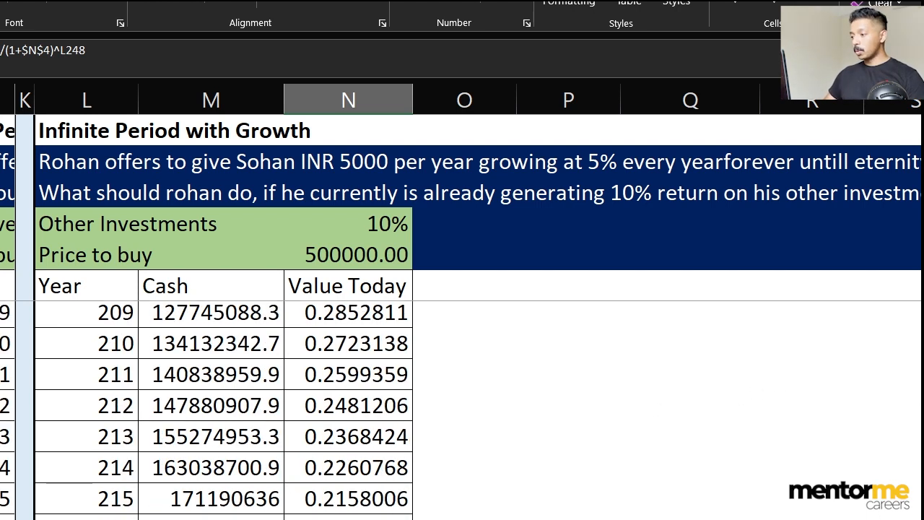
scroll(462, 410, "up", 20)
Replace the typed rates in the PV formula in R11 with cell references, using (1+$R$10%)/($N$4-$R$10).
left_click(857, 410)
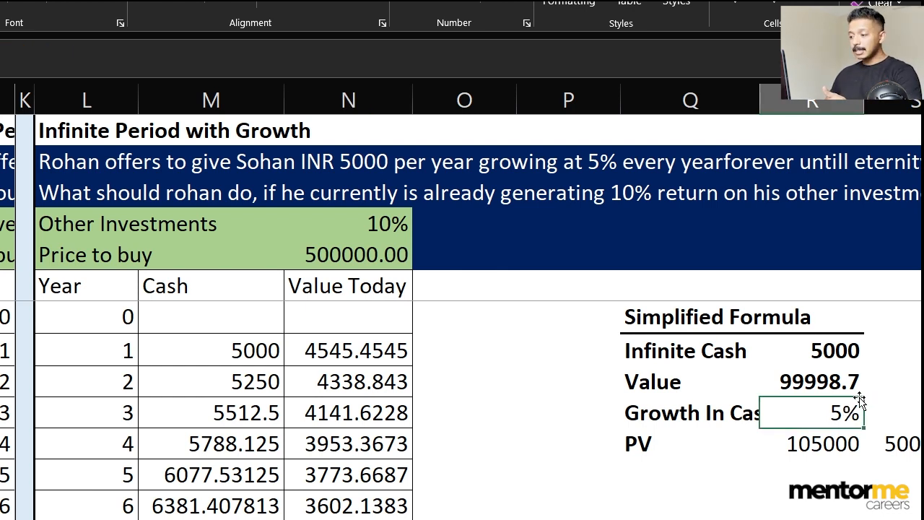
double_click(846, 443)
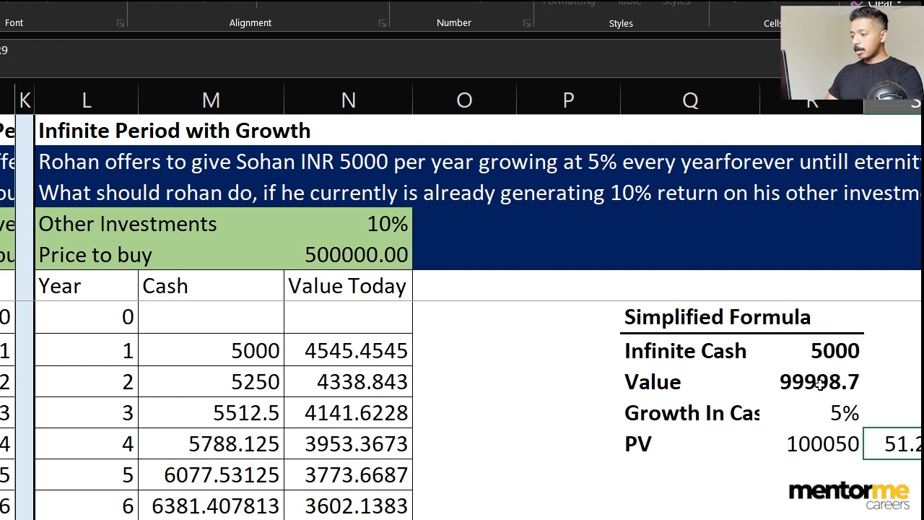
key("Left")
key("F2")
key("Escape")
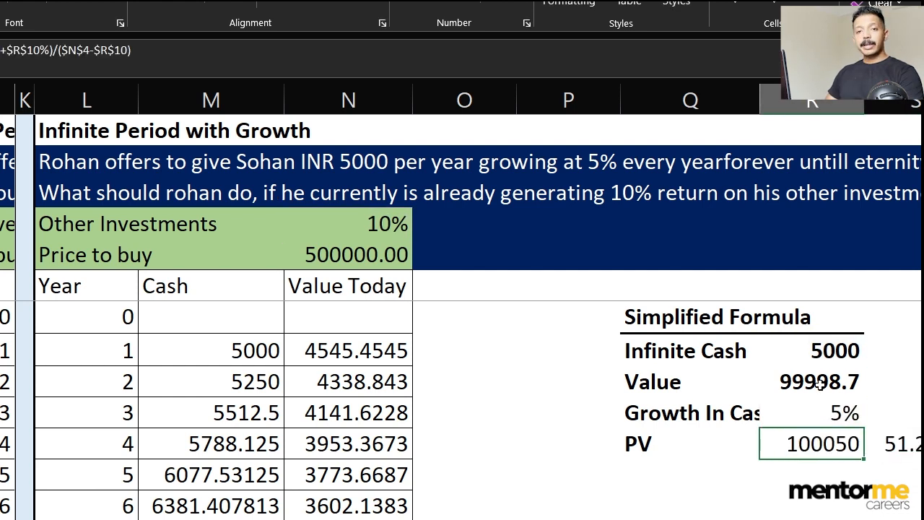
key("Up")
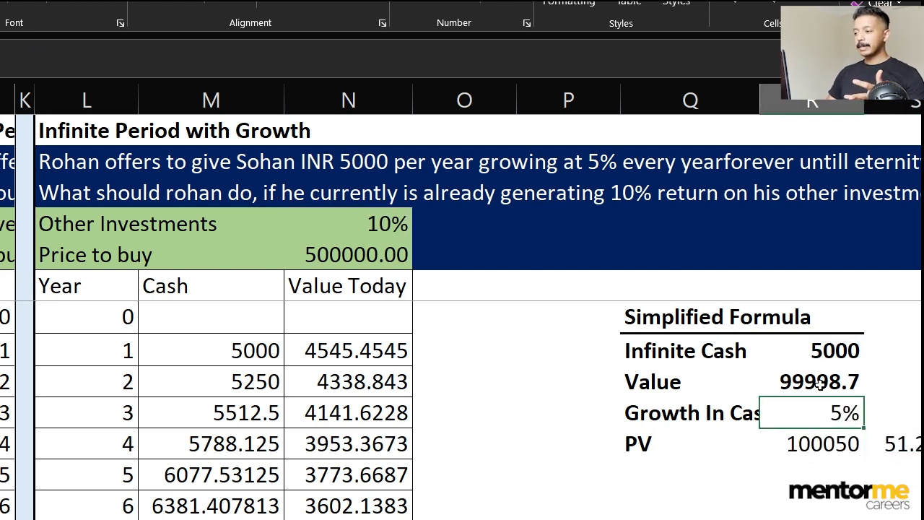
left_click(352, 220)
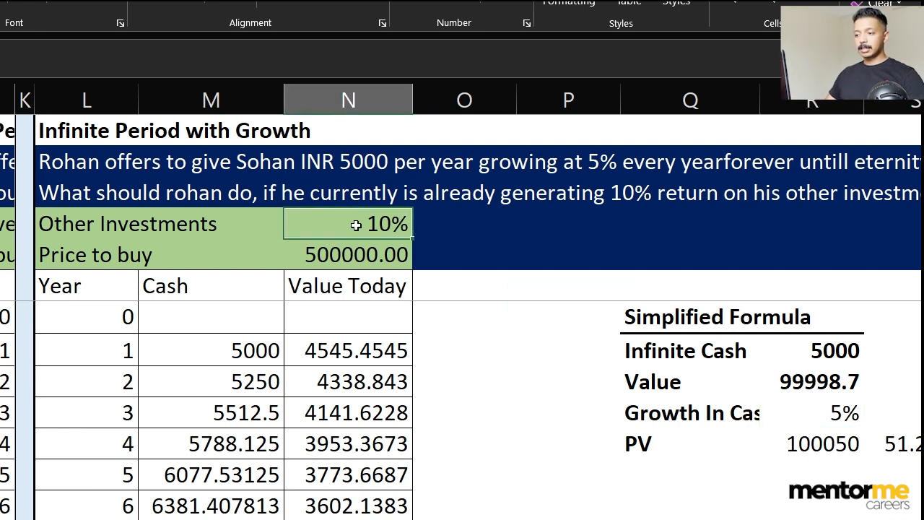
left_click(814, 412)
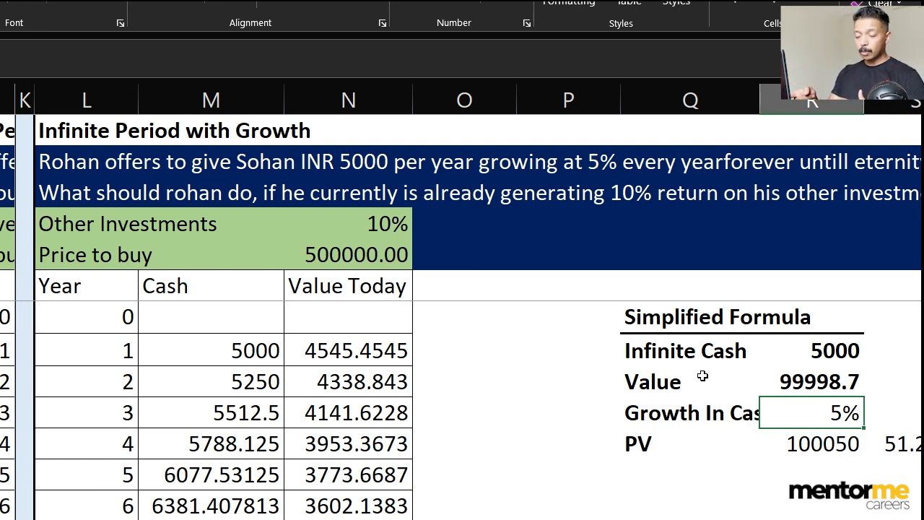
Enter 2% in R14 below the PV results as the first growth rate of a sensitivity table.
scroll(584, 473, "down", 2)
scroll(633, 427, "up", 1)
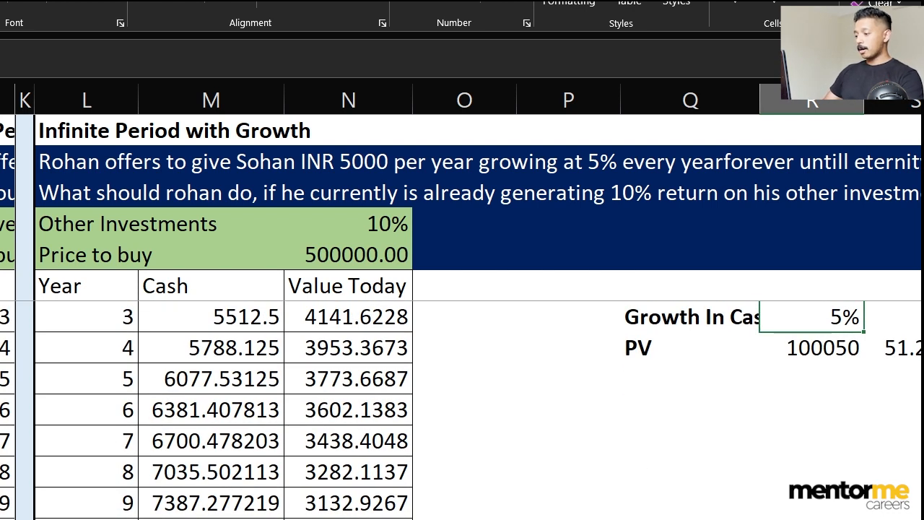
scroll(534, 489, "right", 8)
scroll(535, 490, "down", 2)
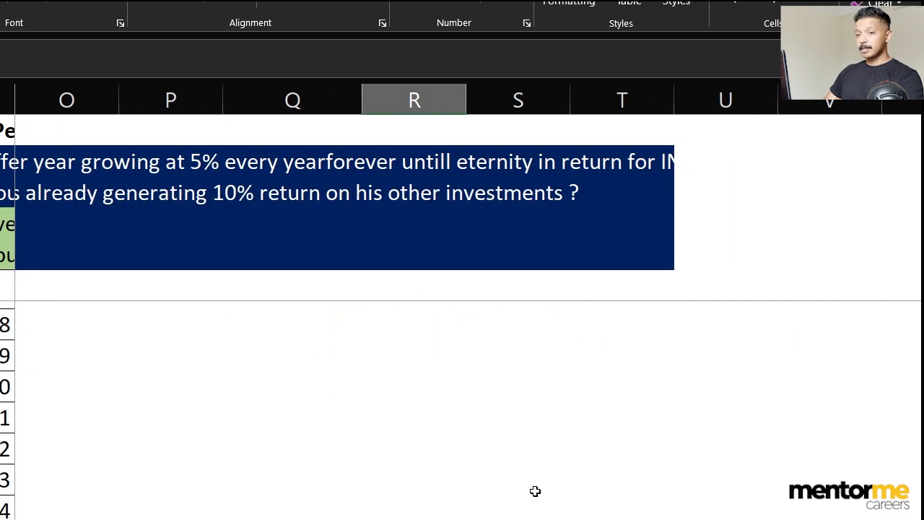
scroll(535, 491, "down", 1)
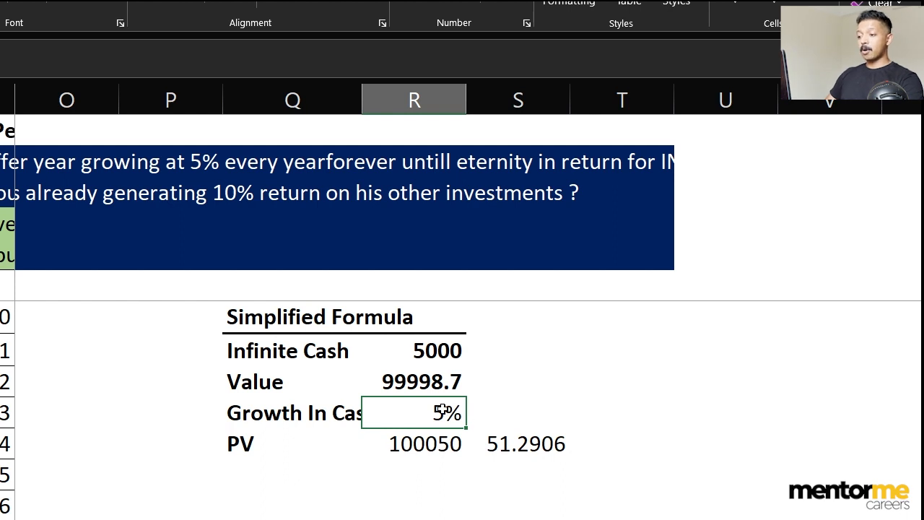
scroll(438, 418, "down", 2)
scroll(439, 419, "up", 1)
left_click(430, 430)
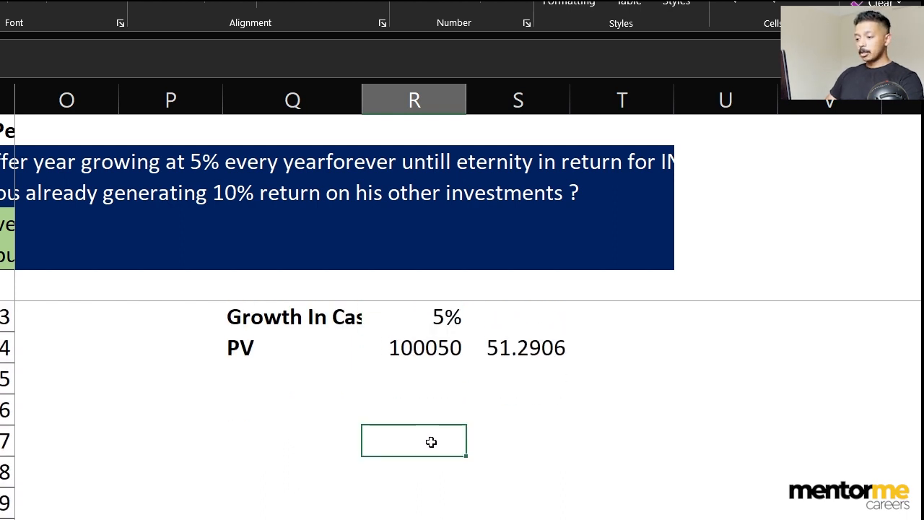
type("5%")
key("Return")
left_click(430, 449)
type("2%")
key("Return")
Build a rising growth-rate series in column R by entering =R14+1% in R15 and copying it down the column.
type("=")
left_click(430, 450)
type("+1")
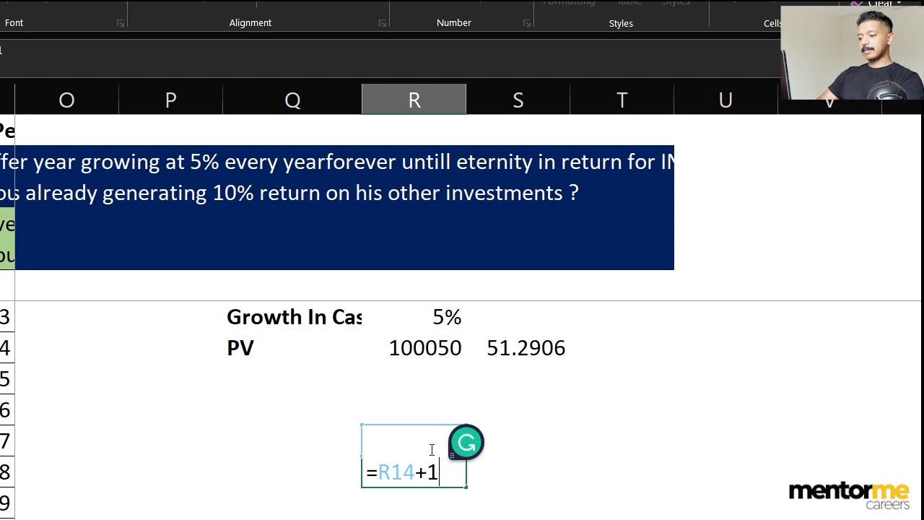
type("%")
key("Return")
key("Up")
key("ctrl+c")
key("shift+Down")
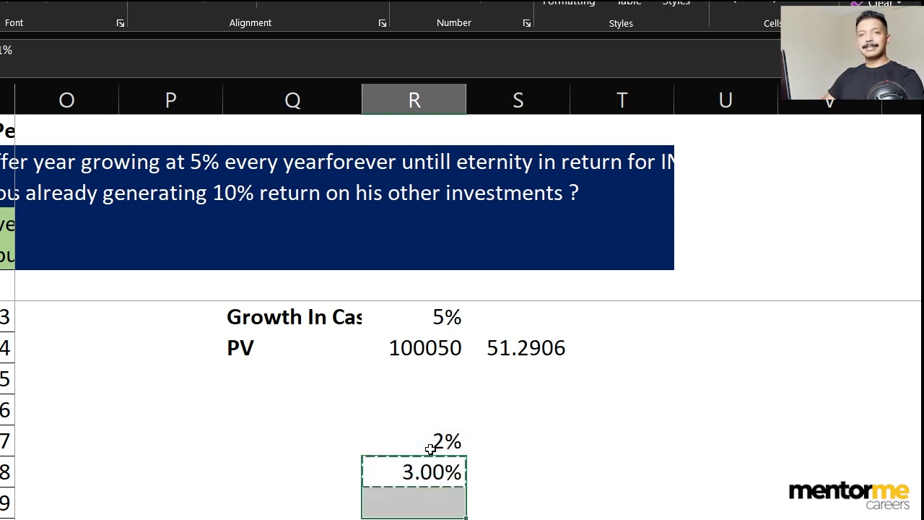
key("shift+Down")
key("shift+Down")
key("shift+Down")
key("shift+Down")
key("shift+Down")
key("shift+Down")
key("shift+Down")
key("ctrl+v")
key("Down")
key("Up")
key("Up")
key("Up")
key("Down")
key("Right")
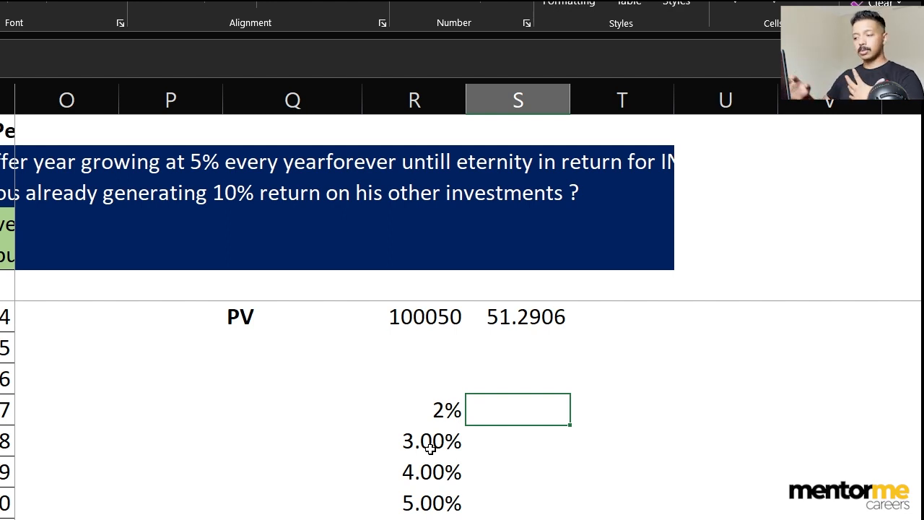
Link R13, directly above the growth-rate series, to the Growth In Cash rate in R10.
key("Up")
key("Left")
type("rATE")
key("BackSpace")
key("BackSpace")
key("BackSpace")
key("BackSpace")
type("=")
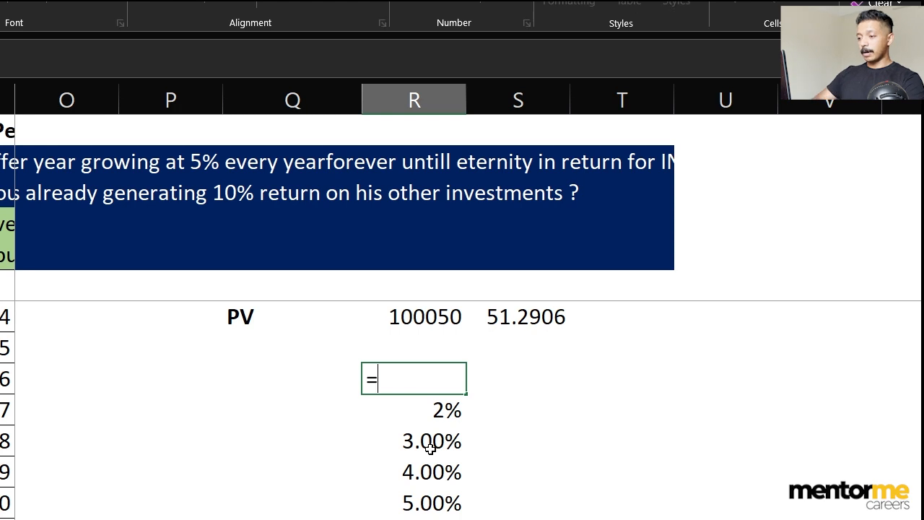
scroll(408, 462, "up", 1)
left_click(448, 391)
key("Return")
scroll(434, 372, "down", 1)
left_click_drag(427, 367, 520, 518)
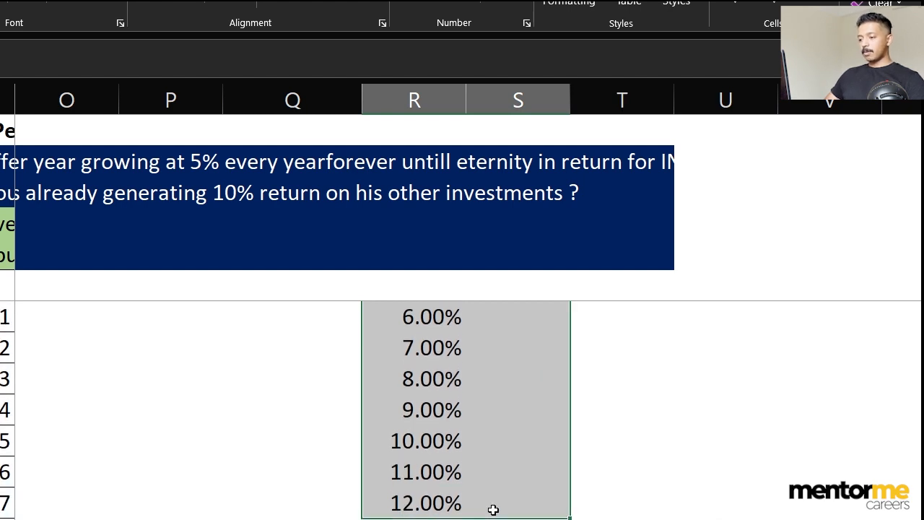
scroll(493, 509, "up", 4)
left_click(170, 1)
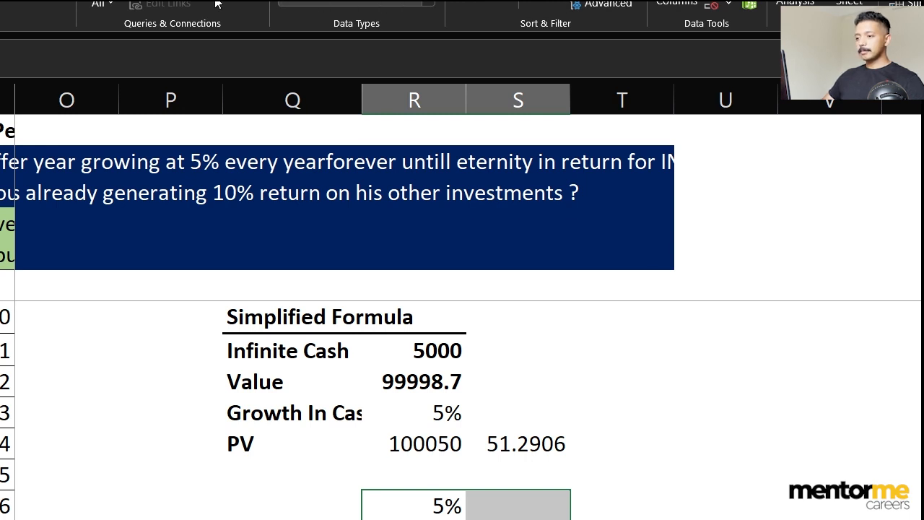
scroll(220, 7, "up", 1)
scroll(230, 23, "down", 2)
Enter 10% in S12 as the first rate of a horizontal discount-rate series.
left_click(518, 483)
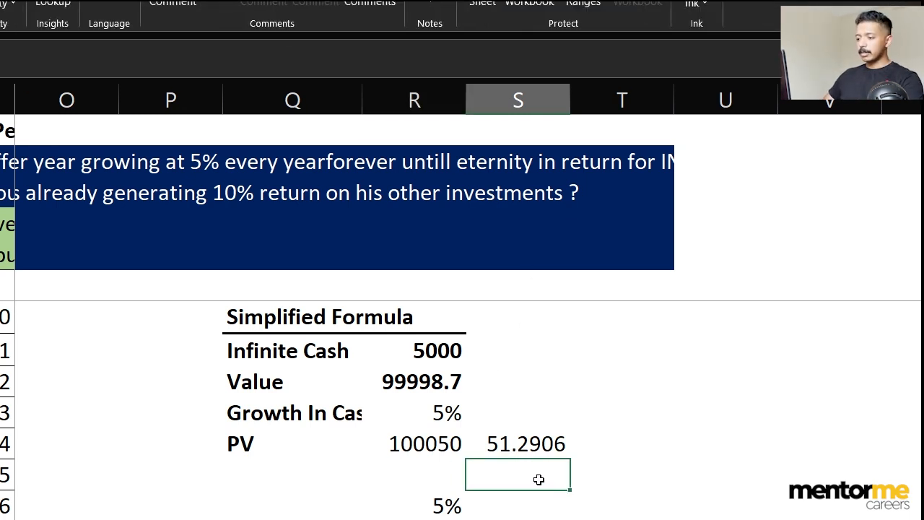
key("Down")
key("F2")
key("Left")
key("F2")
key("Escape")
key("Right")
key("Up")
key("Down")
left_click(539, 479)
type("10%")
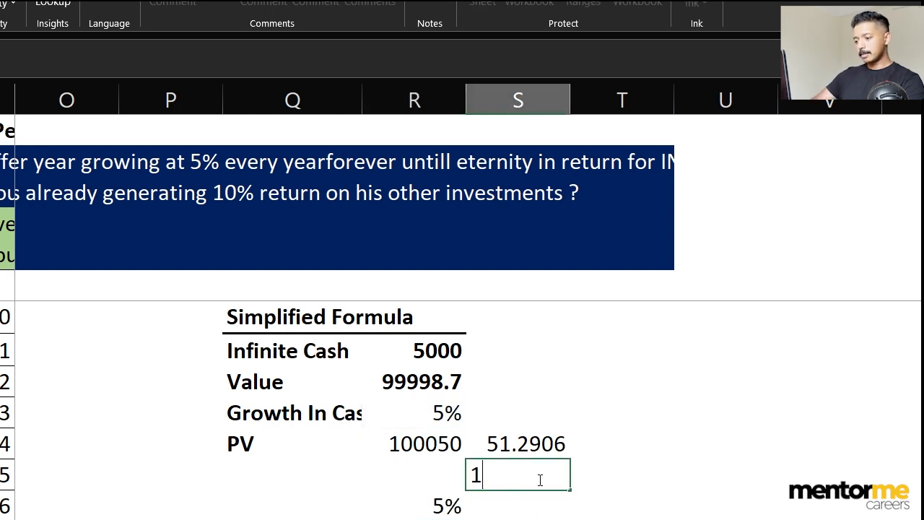
Try to derive the neighbouring discount rate in T12 from S12 with =S12-1%.
key("Tab")
type("=")
left_click(538, 480)
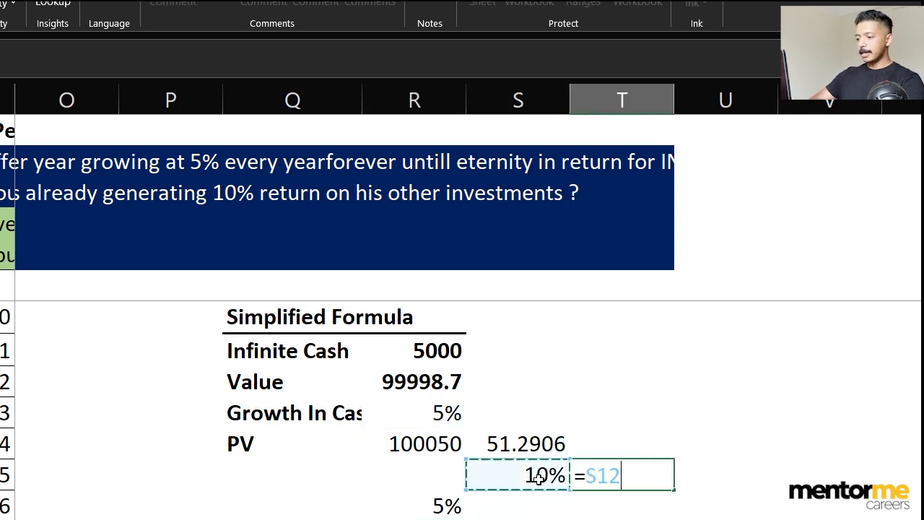
type("-")
key("Escape")
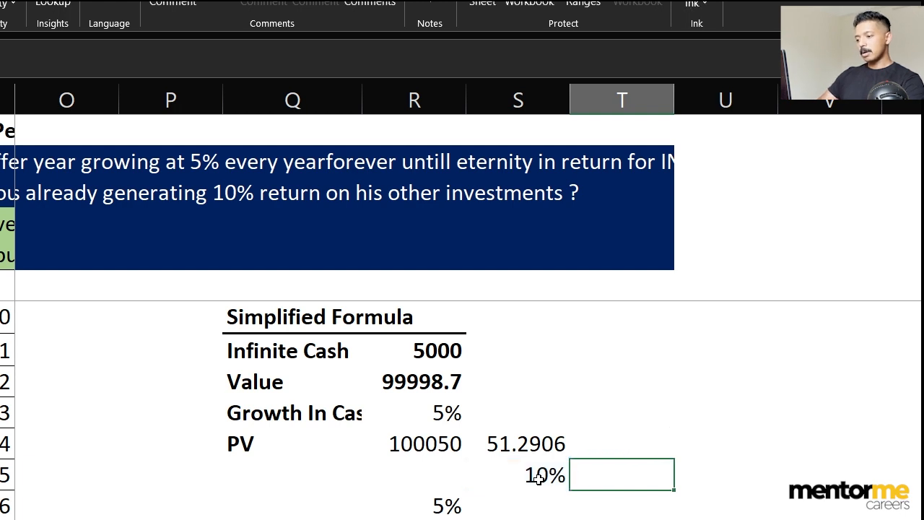
type("=")
left_click(539, 479)
type("-1%")
key("ctrl+Return")
type("C")
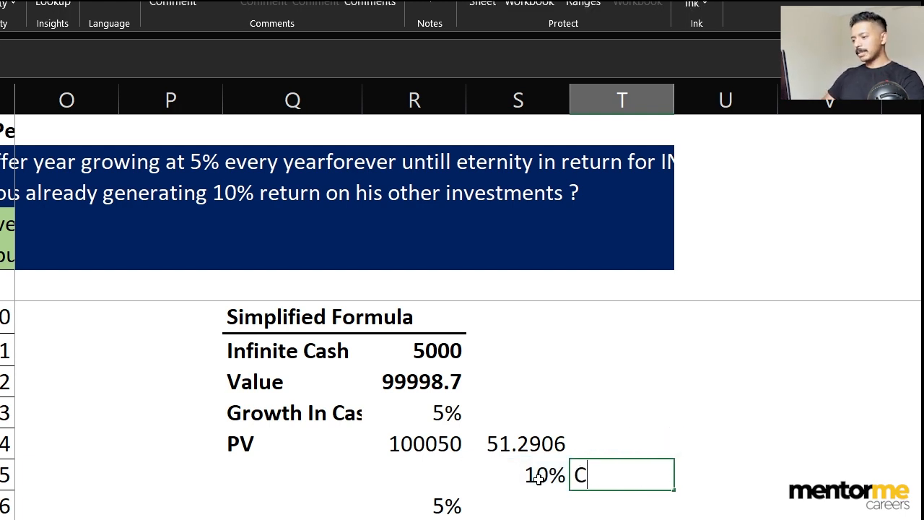
key("shift+Left")
key("Left")
key("Right")
key("F2")
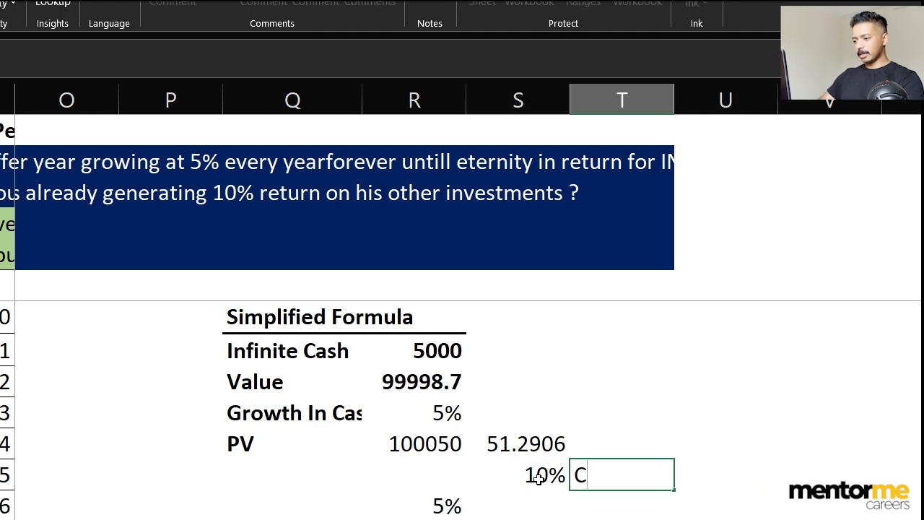
Set the first discount rate in S12 to 5% and fill row 12 rightward with rates rising by 1% each.
key("BackSpace")
type("-")
key("Escape")
key("Left")
key("Left")
key("Left")
key("Left")
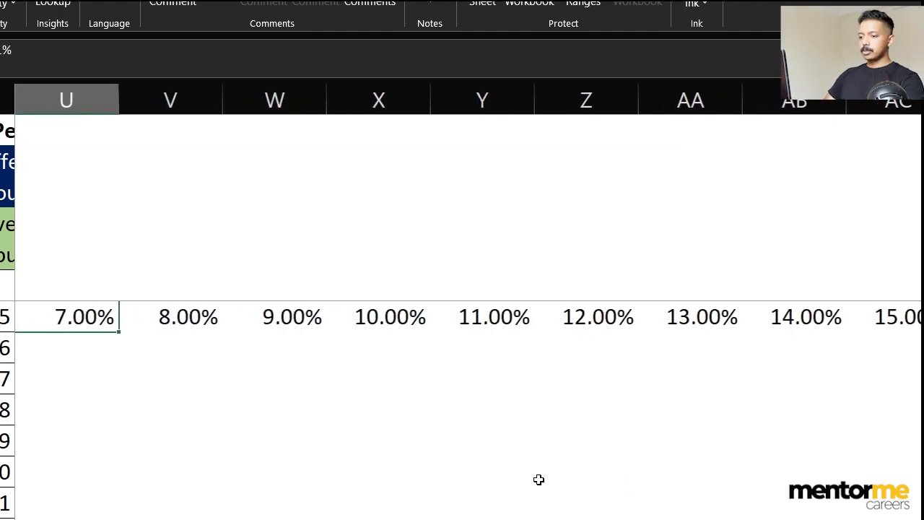
key("Left")
key("Down")
key("Up")
key("Right")
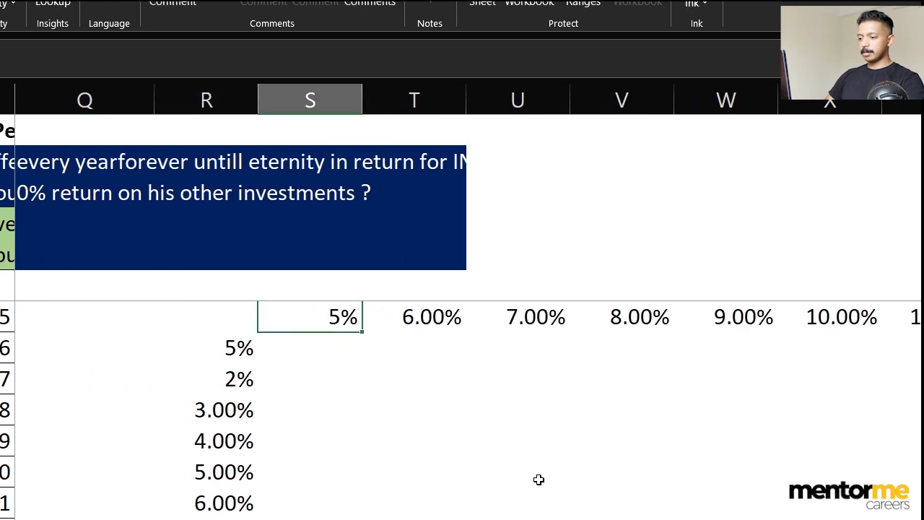
Check the contents of the corner cell R13, the first discount rate in S12 and the PV cell R11.
key("Left")
key("Down")
key("F2")
key("Escape")
key("Up")
key("Right")
key("F2")
key("Escape")
key("Left")
key("Up")
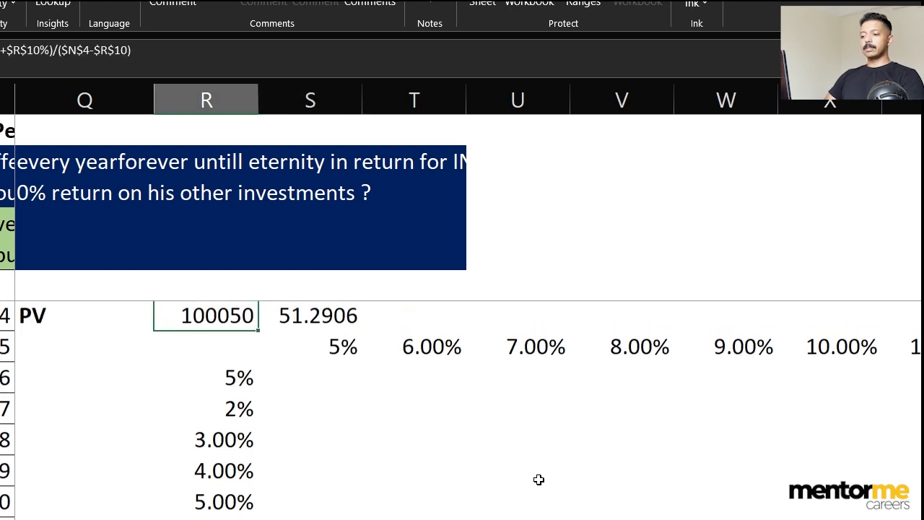
Add the label "Discounting rate" in V11 above the horizontal rate series.
key("Up")
key("Right")
key("Right")
key("Right")
key("Right")
key("Down")
type("Dis")
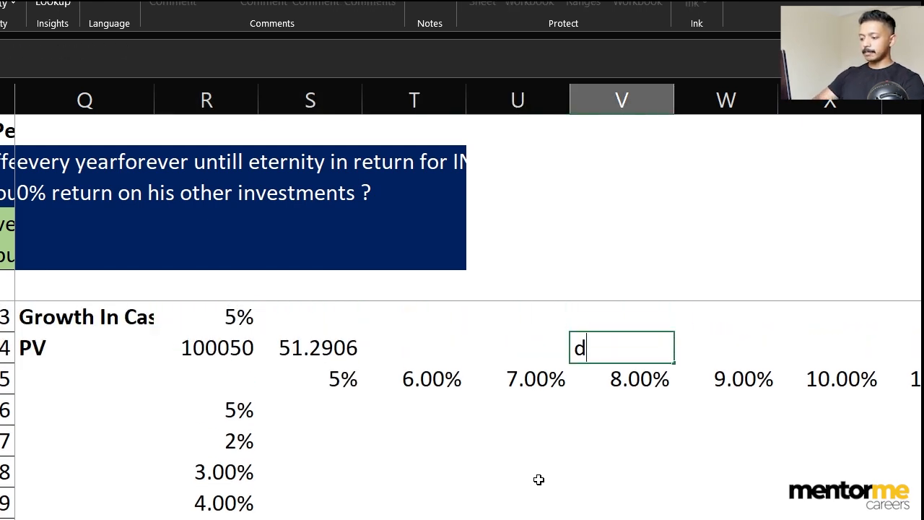
type("counting rate")
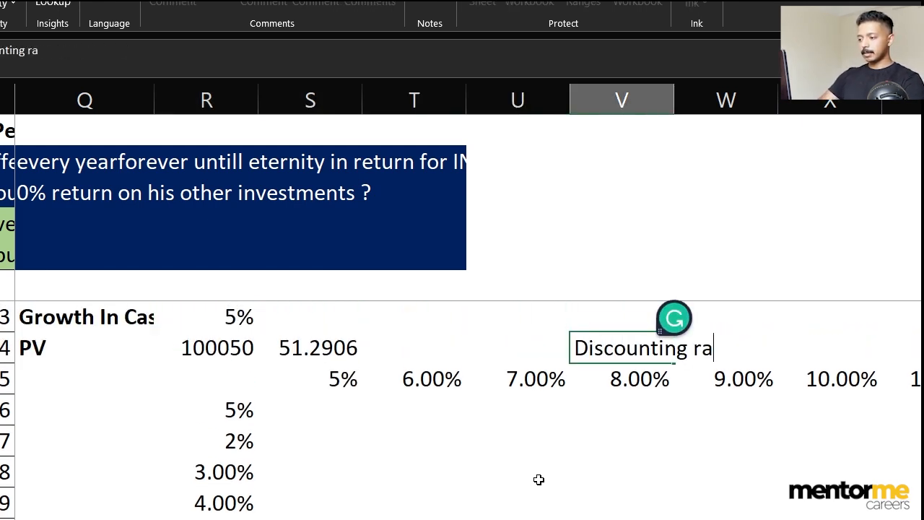
key("Down")
Add the label "Perpetual rate" in Q17 beside the vertical growth-rate series.
key("Down")
key("Down")
key("Down")
key("Down")
key("Down")
key("Down")
key("Down")
key("Down")
key("Down")
key("Down")
key("Down")
key("Down")
key("Down")
key("Down")
key("Down")
key("Down")
key("Left")
key("Left")
key("Left")
key("Left")
key("Left")
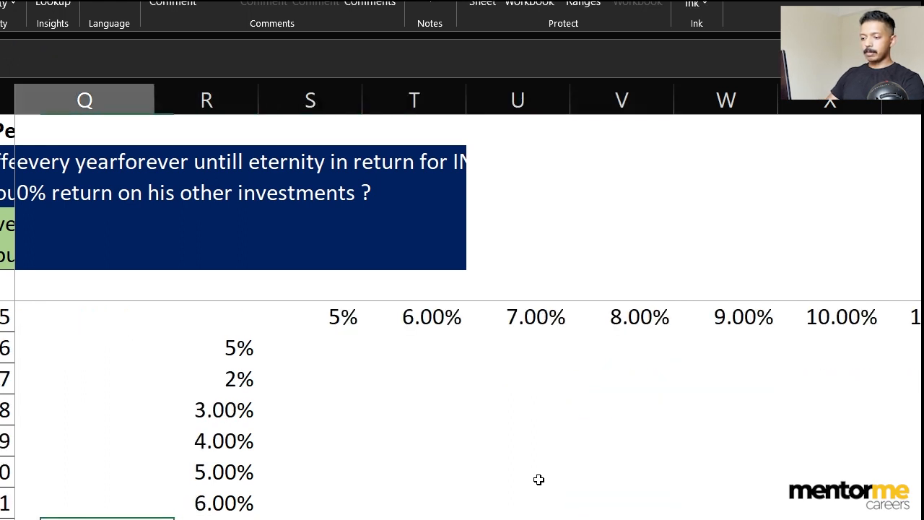
key("Up")
type("Perpet")
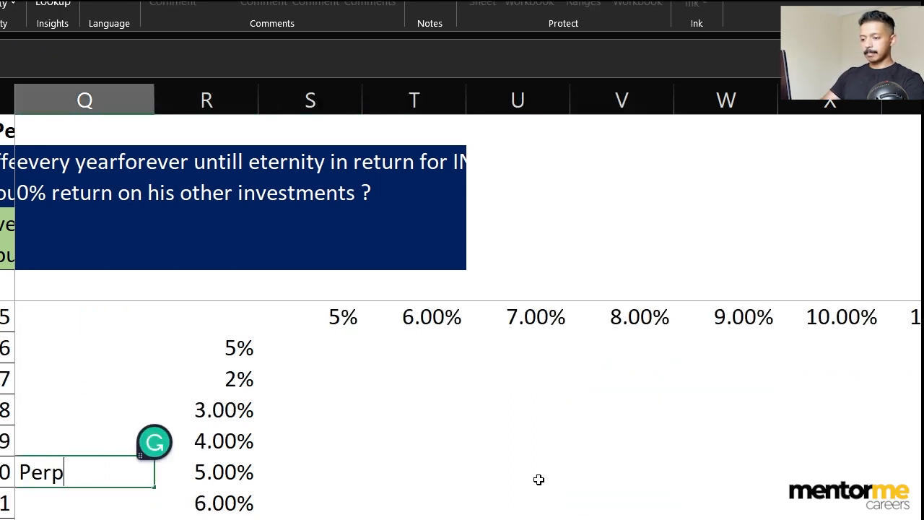
type("ual")
Create a two-variable data table from corner cell R13 across the discount and growth rates, with row input cell N4 and column input cell R10.
key("Right")
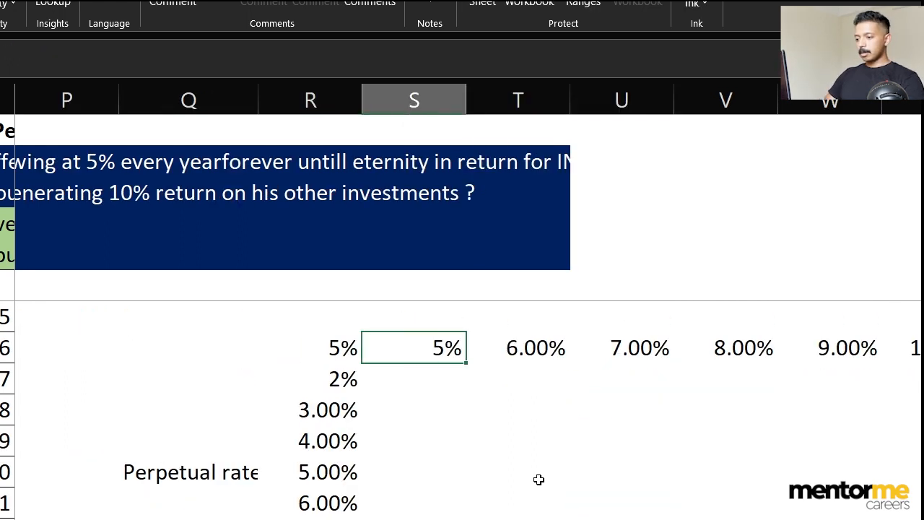
key("Left")
key("shift+Right")
key("shift+Right")
key("shift+Right")
key("shift+Right")
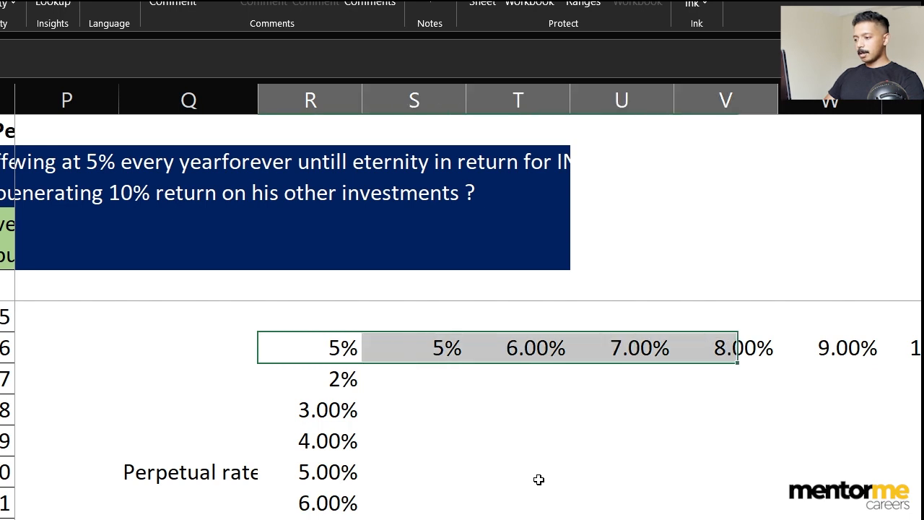
key("shift+Right")
key("shift+Right")
key("shift+Right")
key("shift+Right")
key("shift+Right")
key("shift+Right")
key("shift+Right")
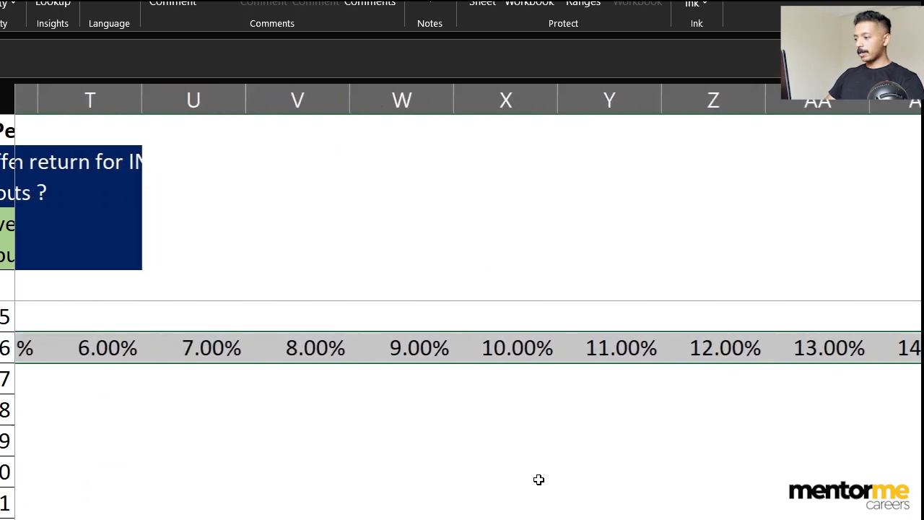
key("ctrl+shift+Down")
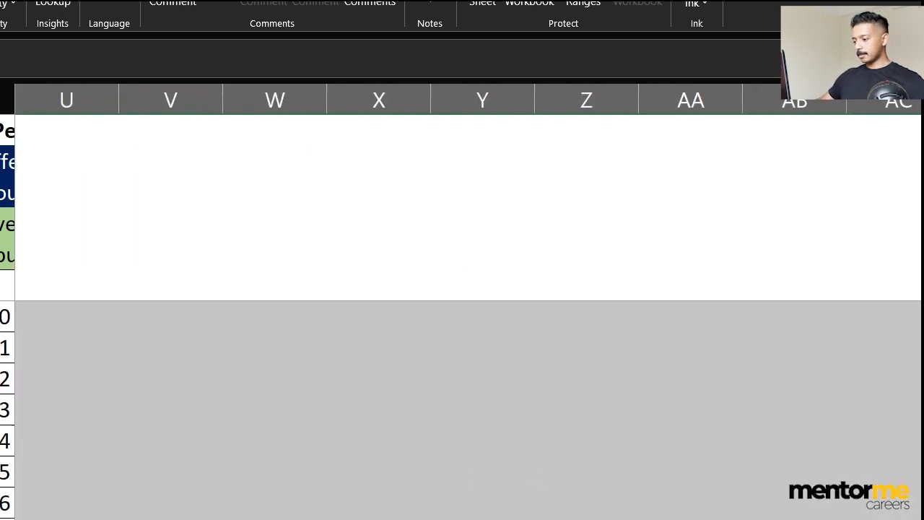
scroll(462, 318, "left", 5)
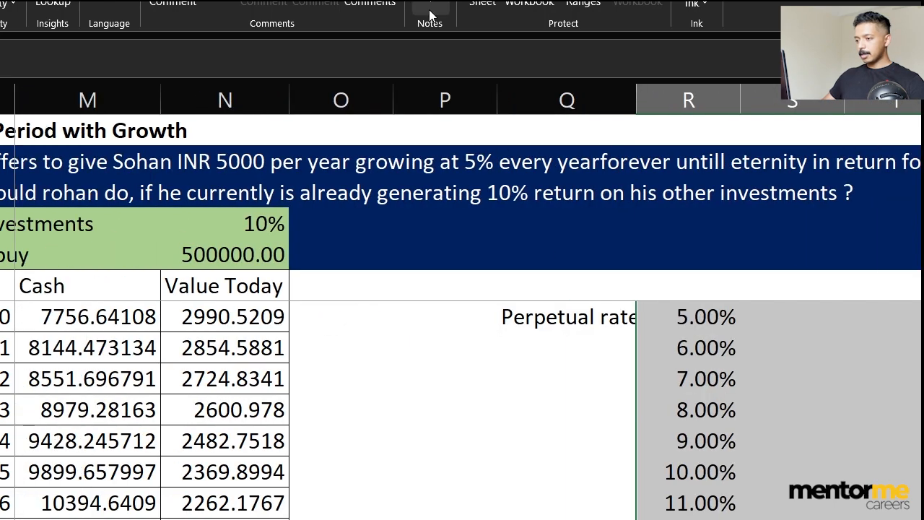
left_click(108, 1)
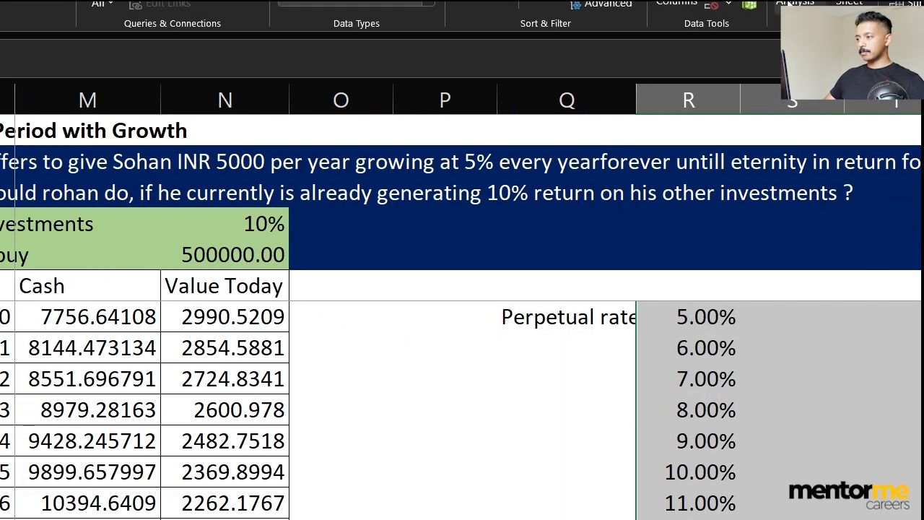
left_click(809, 64)
scroll(650, 351, "up", 3)
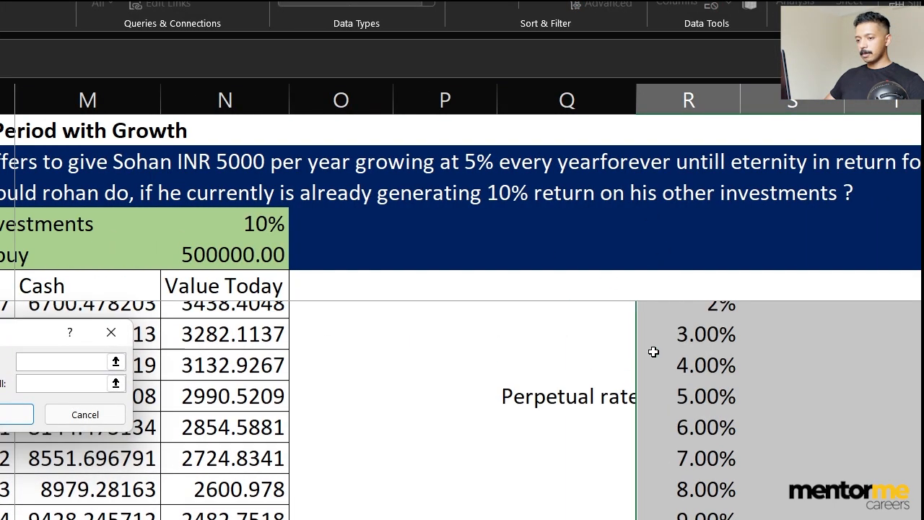
scroll(738, 380, "up", 1)
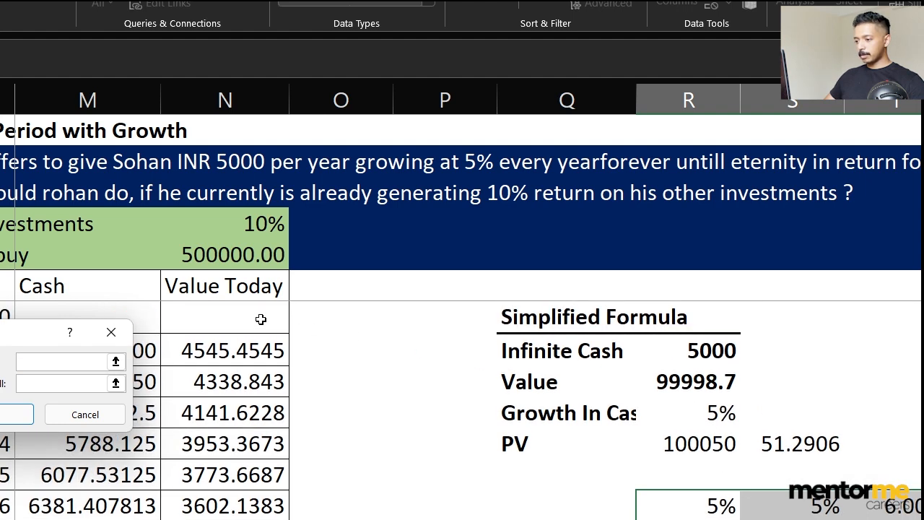
left_click(244, 229)
left_click(86, 382)
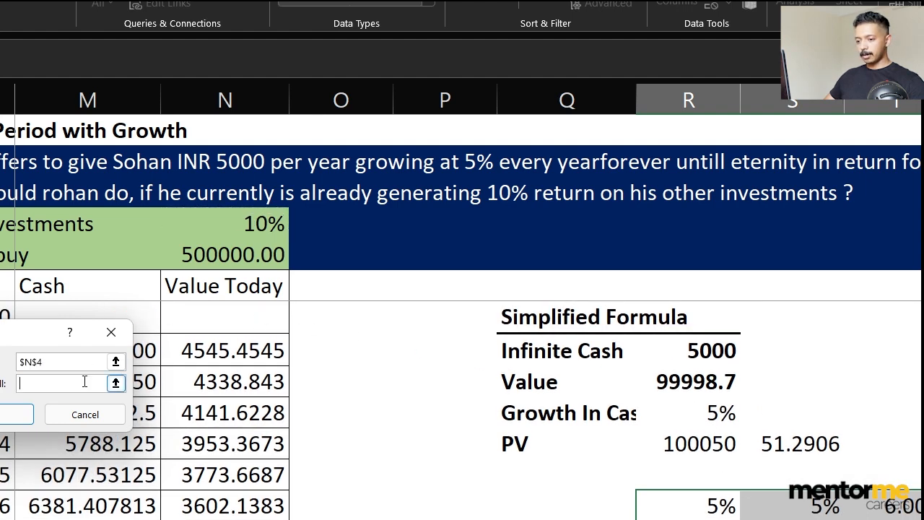
left_click(713, 412)
key("Return")
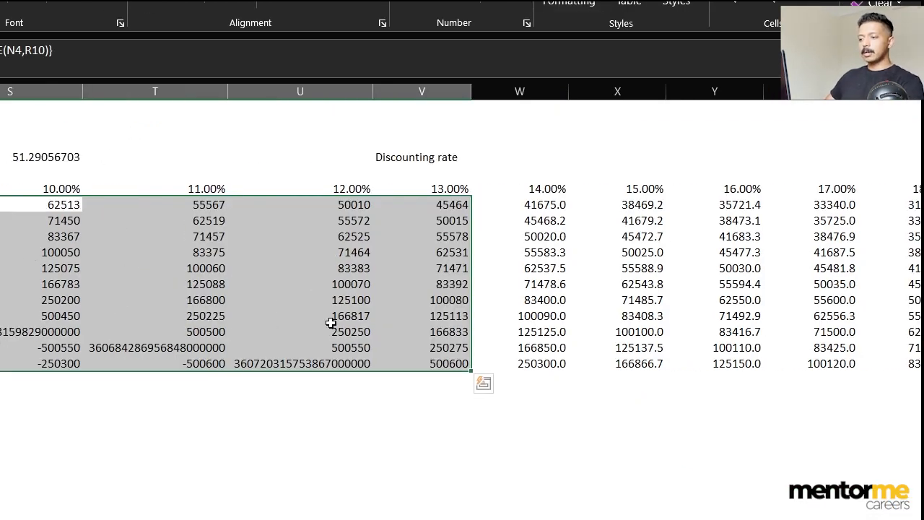
Examine the data table's values along the 12% growth row and down the 13% and 10% discount-rate columns.
left_click_drag(0, 363, 421, 356)
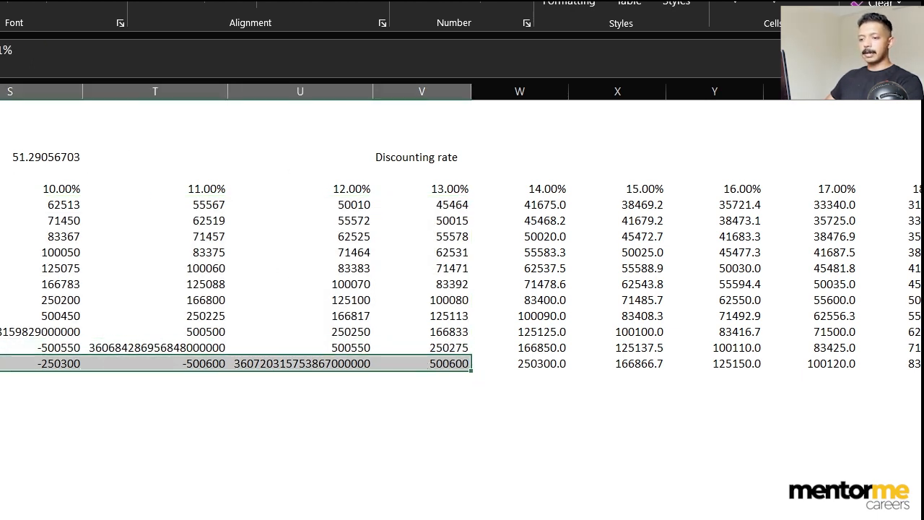
left_click(1, 260)
left_click_drag(438, 208, 412, 384)
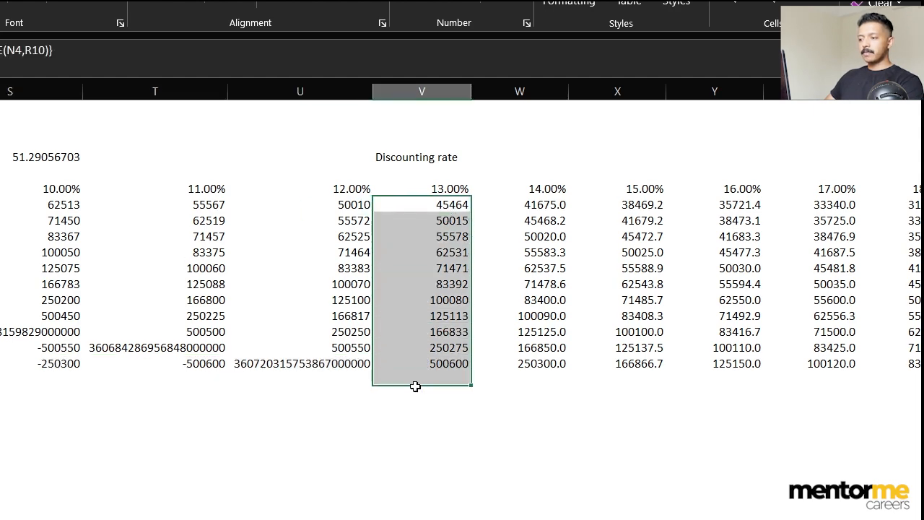
scroll(423, 304, "up", 2)
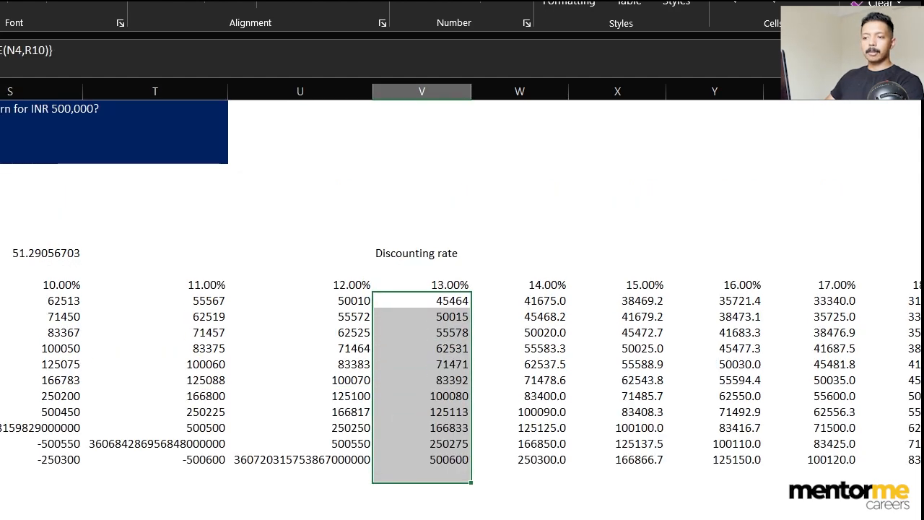
left_click(0, 288)
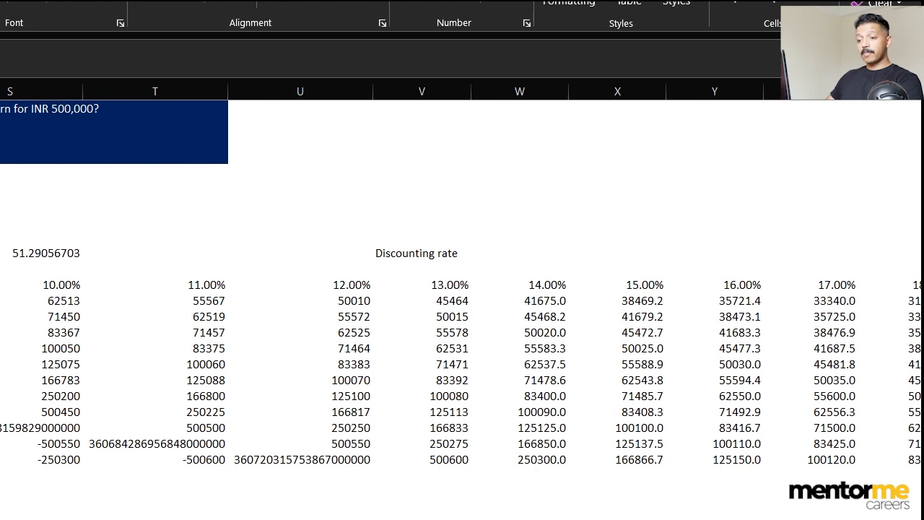
left_click(72, 301)
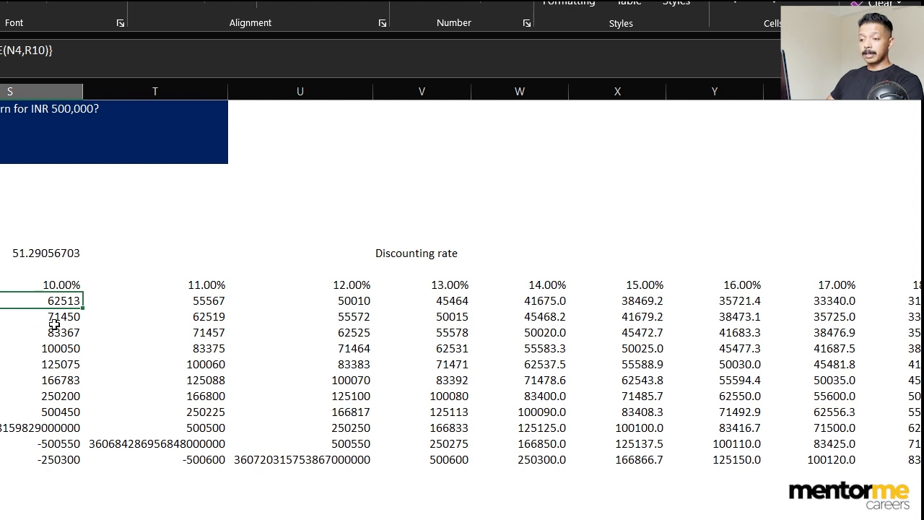
left_click(67, 331)
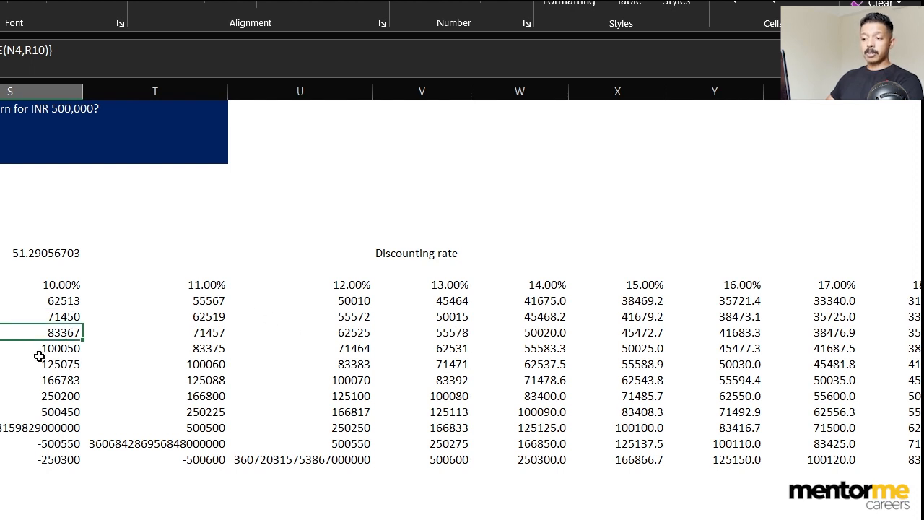
left_click_drag(69, 303, 61, 395)
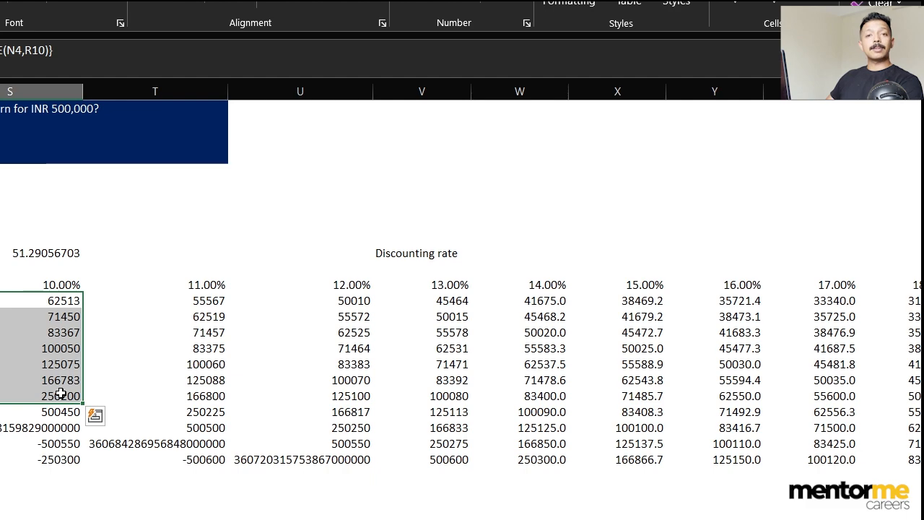
left_click(1, 398)
scroll(1, 398, "left", 1)
scroll(462, 303, "left", 5)
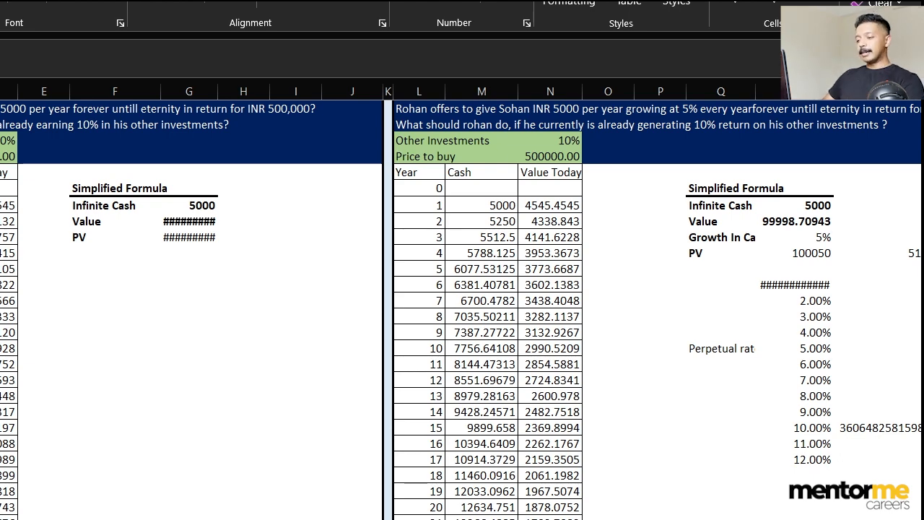
Open the sheet with the Capital Behind and Cash Flow table and widen columns B and C to fit their text.
left_click(237, 518)
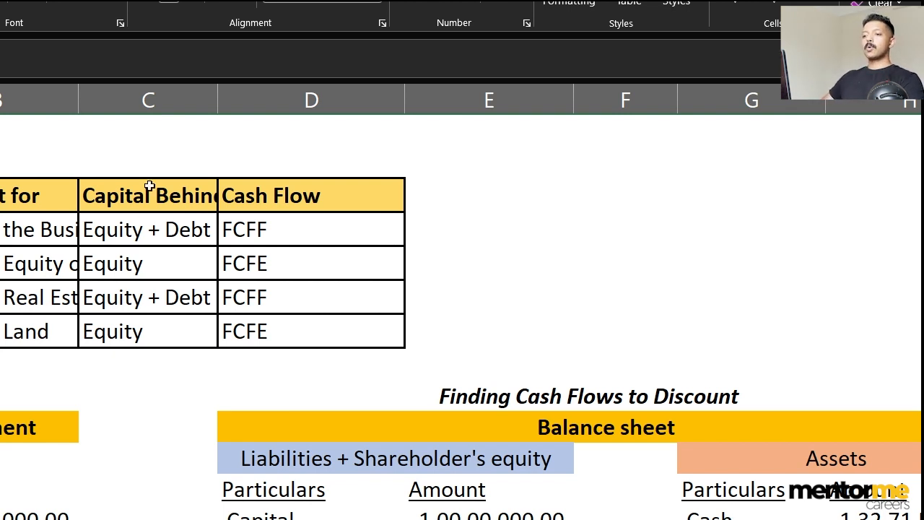
left_click_drag(77, 87, 172, 105)
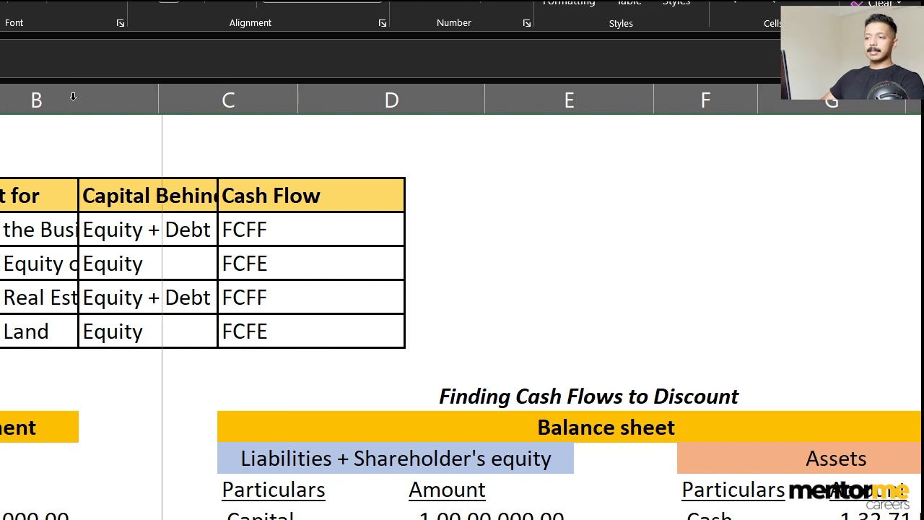
left_click(102, 204)
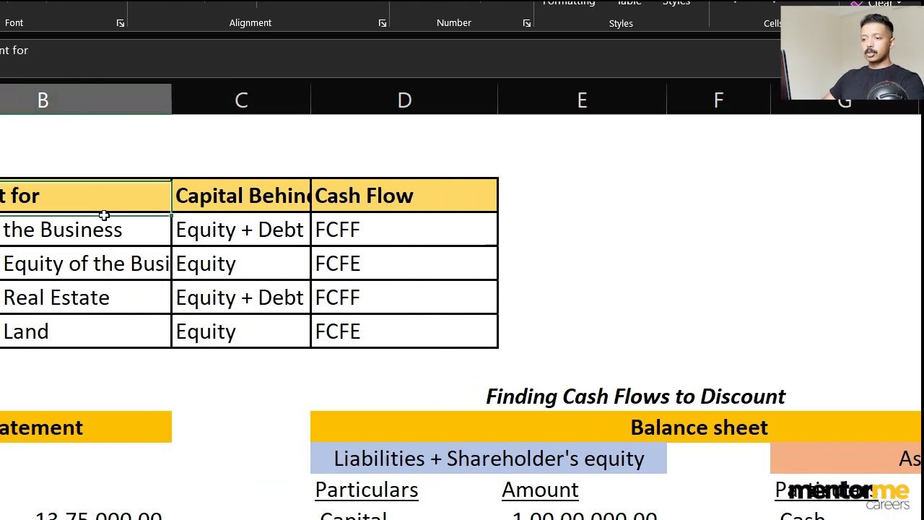
double_click(103, 230)
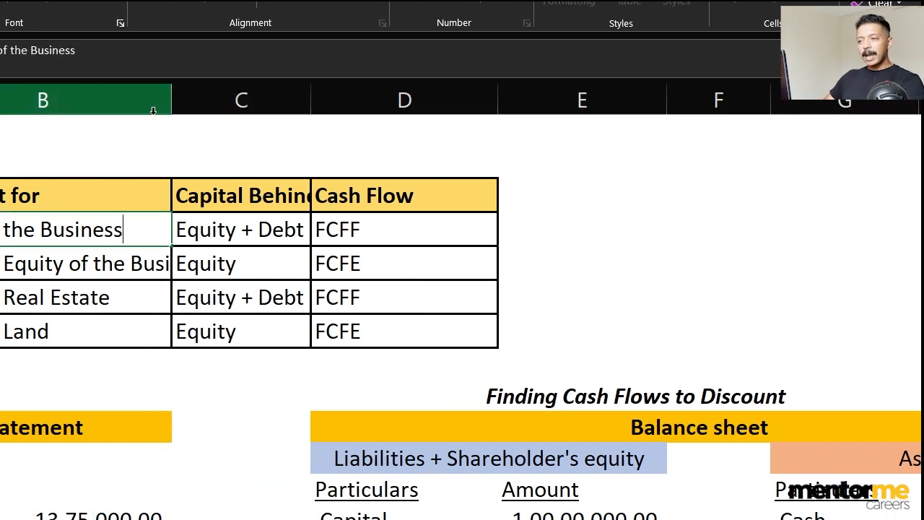
left_click_drag(165, 101, 266, 99)
Examine the table row for the whole business, its Equity + Debt capital and its FCFF cash flow.
left_click(160, 240)
double_click(159, 240)
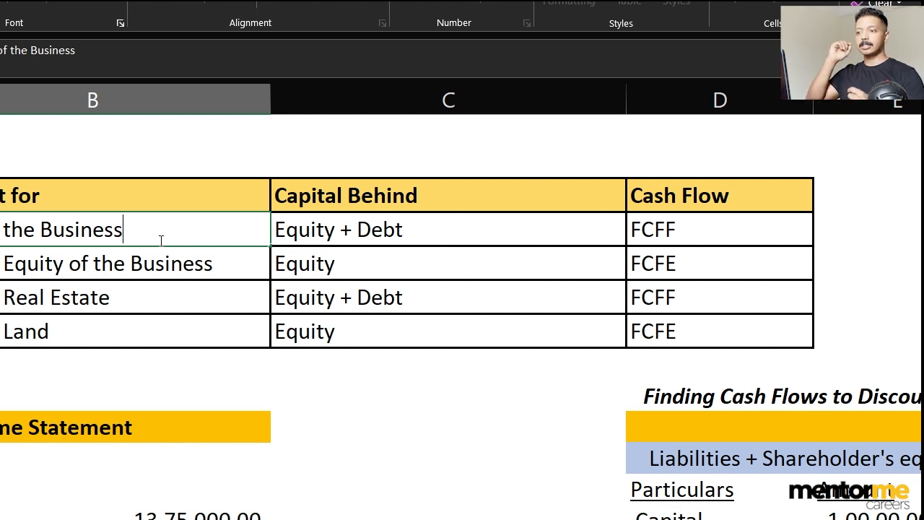
key("Tab")
key("Down")
key("Left")
key("Left")
key("Up")
key("Right")
key("Right")
key("Right")
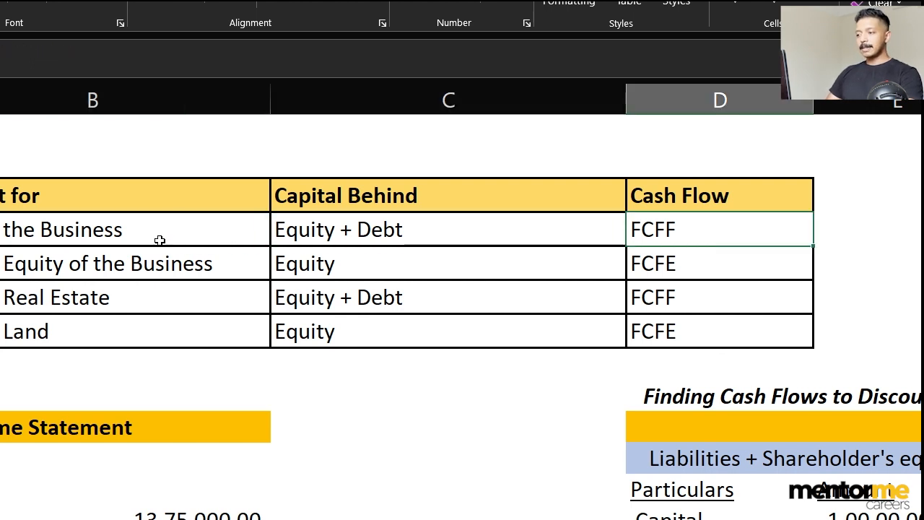
key("F2")
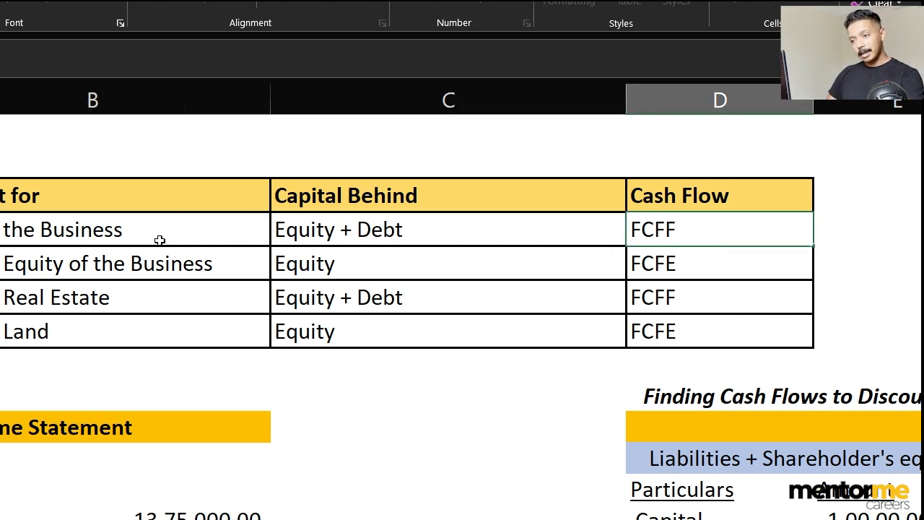
key("Left")
key("Left")
key("Left")
key("Left")
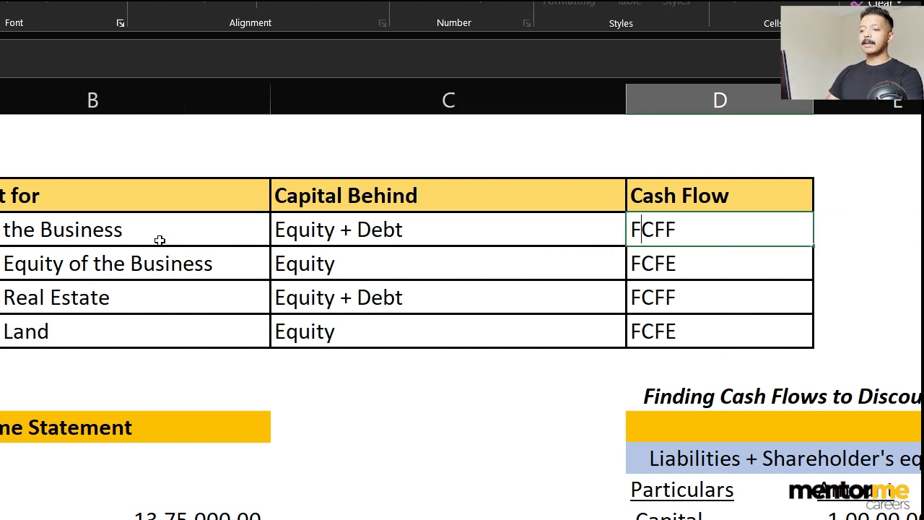
Examine the capital and cash flow types listed for the equity of the business, real estate and land.
left_click(162, 255)
left_click(373, 273)
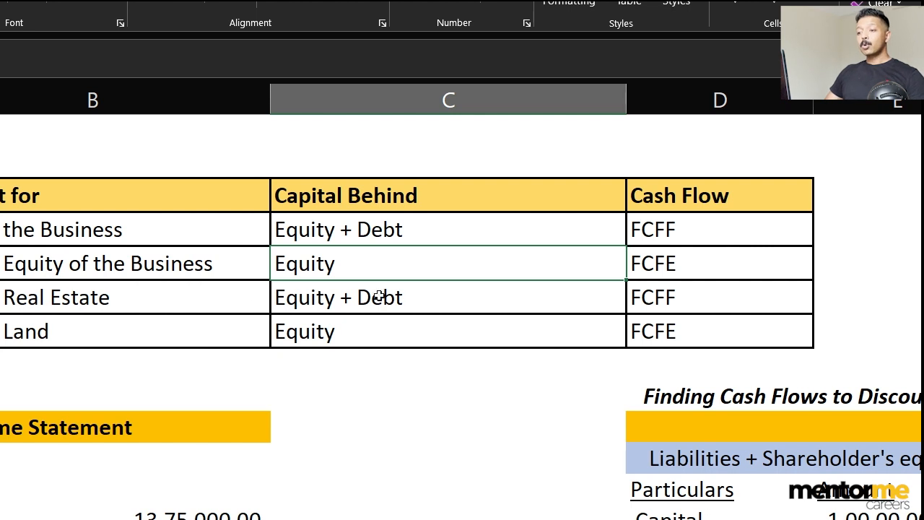
left_click(722, 301)
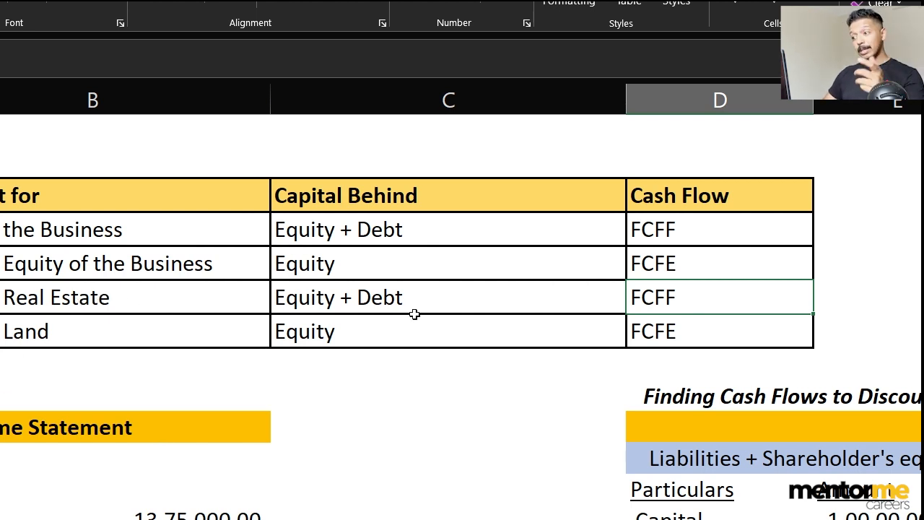
left_click(432, 333)
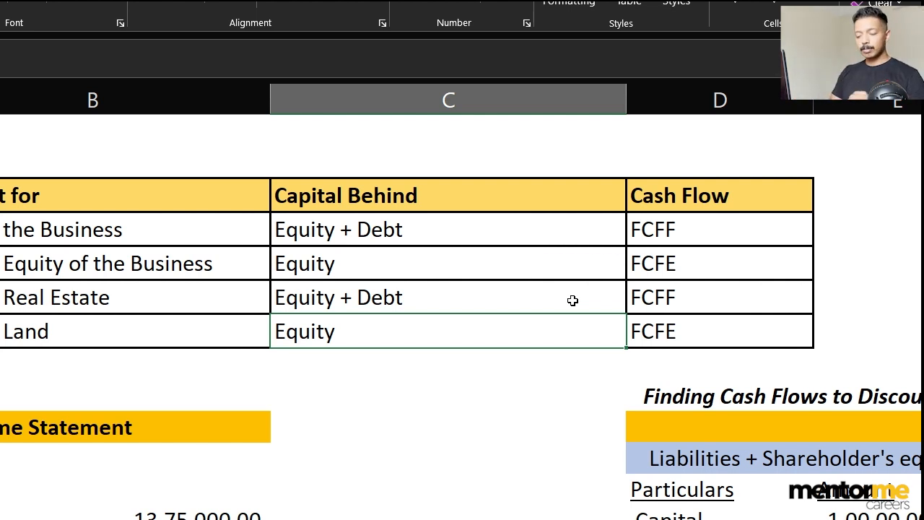
Review the income statement figures and the balance sheet's liabilities and shareholder's equity below the cash flow table.
scroll(305, 320, "down", 4)
scroll(114, 328, "up", 2)
scroll(462, 318, "down", 3)
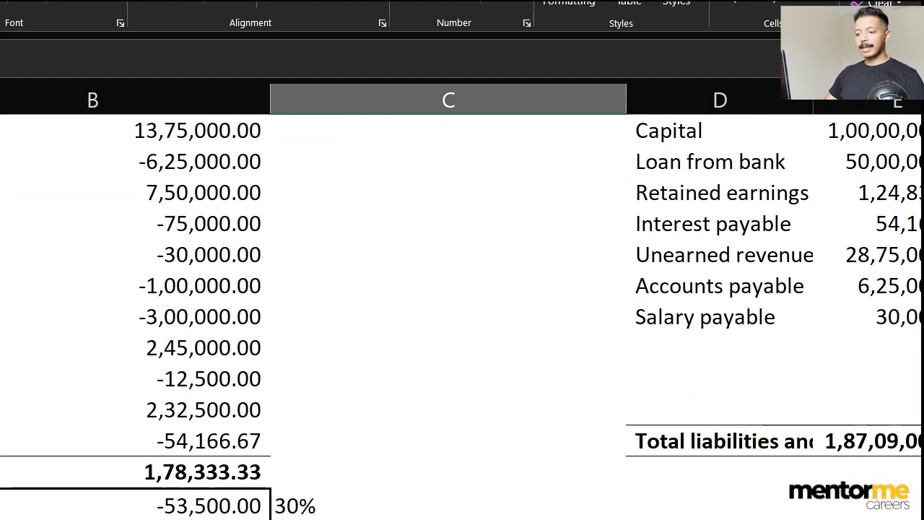
scroll(463, 317, "up", 2)
scroll(281, 407, "down", 2)
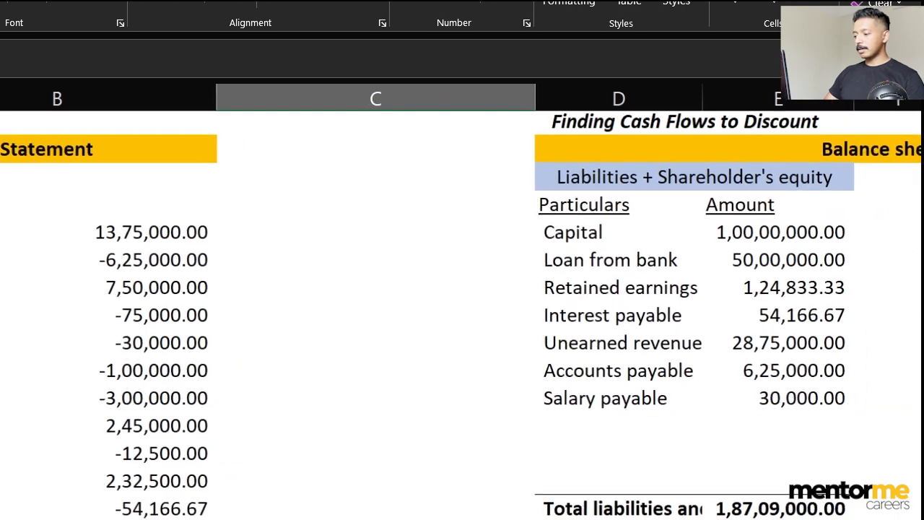
scroll(280, 407, "down", 1)
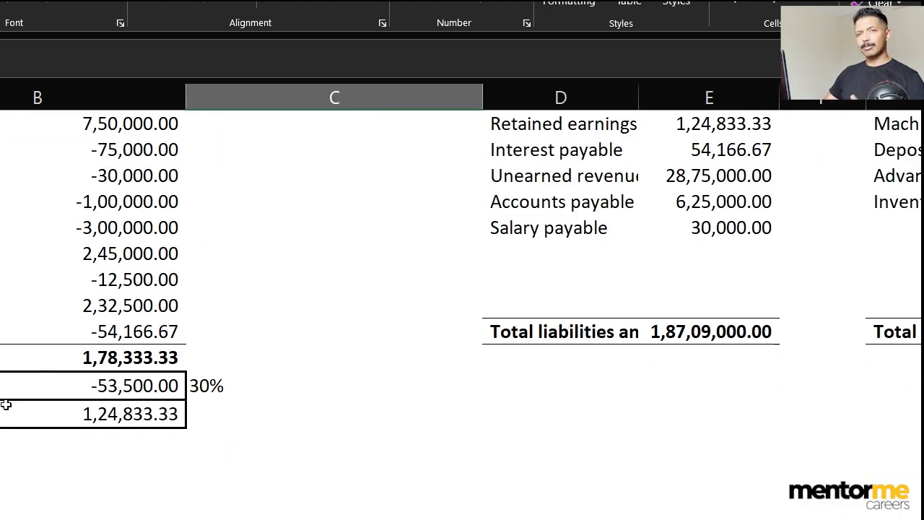
scroll(4, 404, "down", 1)
scroll(12, 413, "up", 5)
scroll(21, 411, "down", 5)
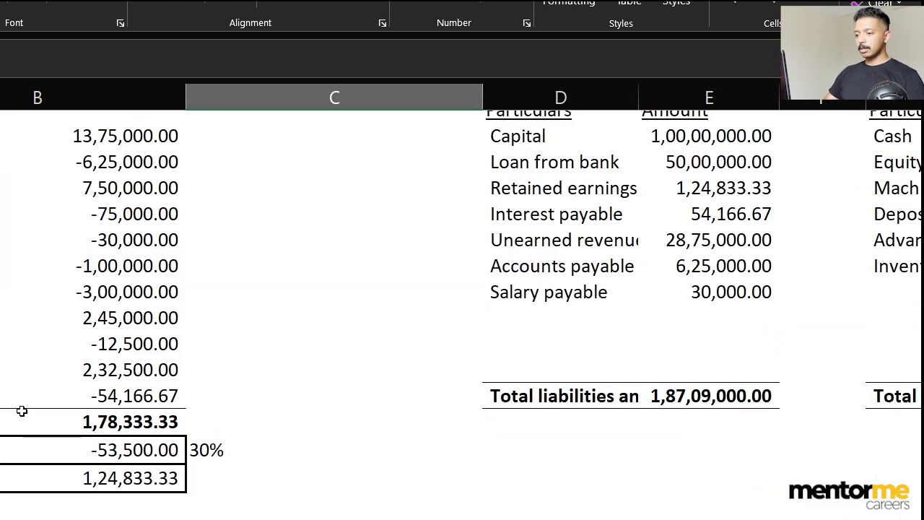
scroll(21, 409, "up", 1)
scroll(27, 422, "down", 1)
scroll(31, 417, "up", 5)
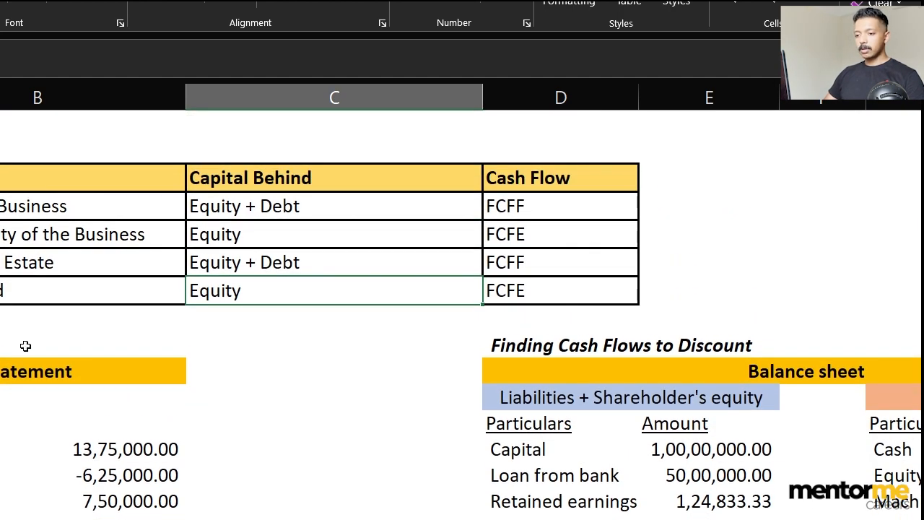
Start a formula in column E beside the equity of the business's FCFE, referencing net income in B26.
left_click(706, 223)
type("=")
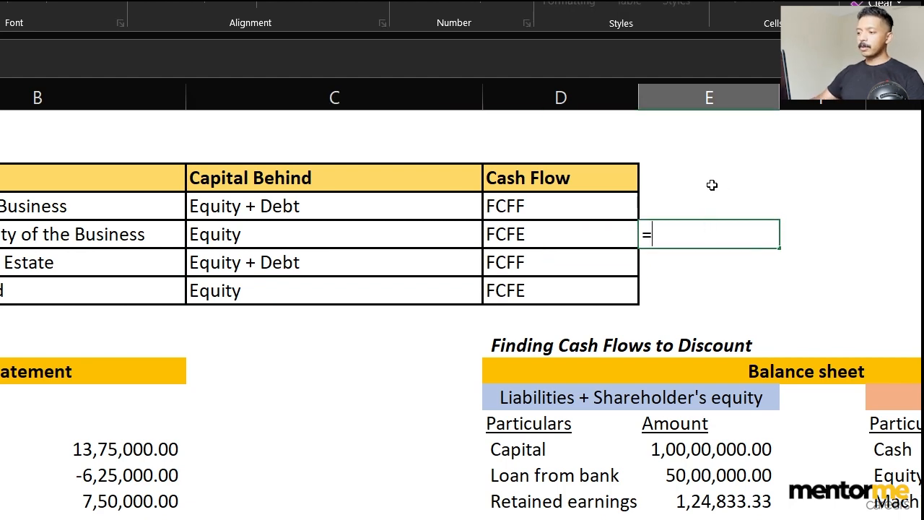
scroll(721, 184, "down", 2)
scroll(94, 498, "down", 1)
scroll(100, 498, "down", 1)
left_click(108, 462)
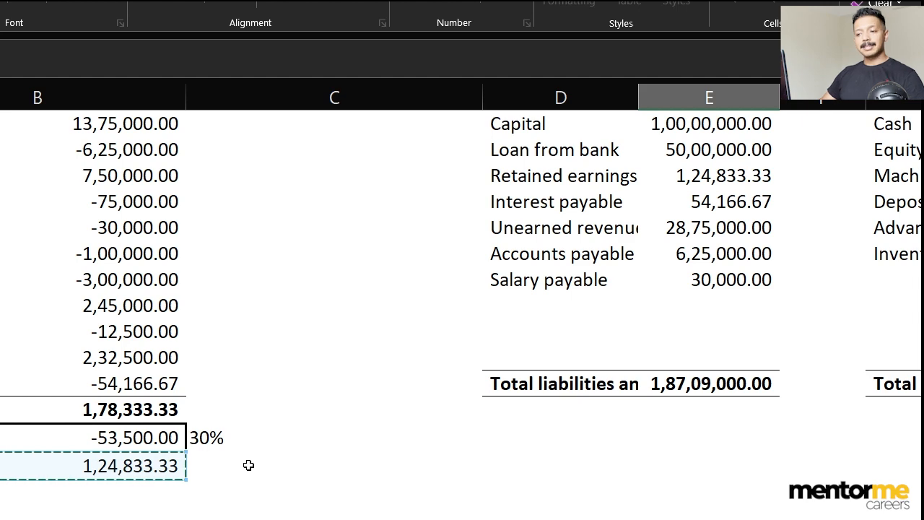
Subtract depreciation in B21 from net income to complete the FCFE formula as =B26-B21.
type("+")
scroll(209, 434, "up", 3)
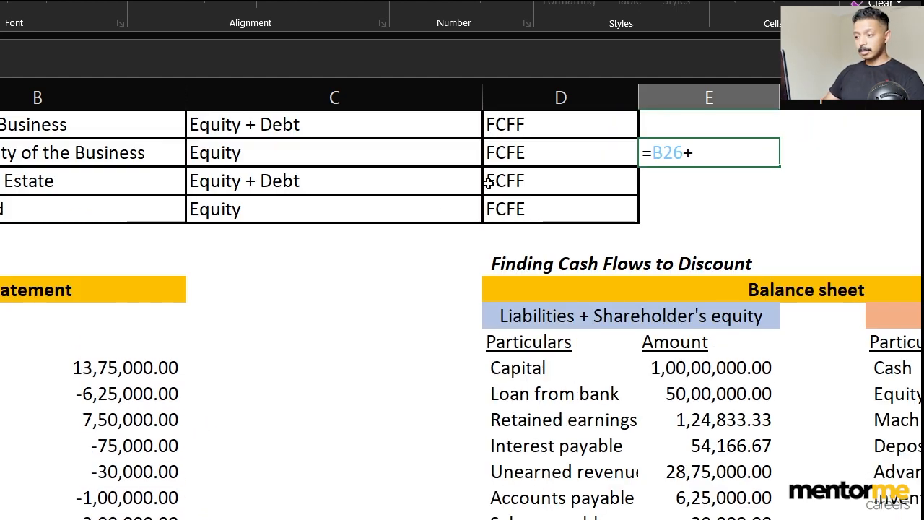
key("BackSpace")
type("-")
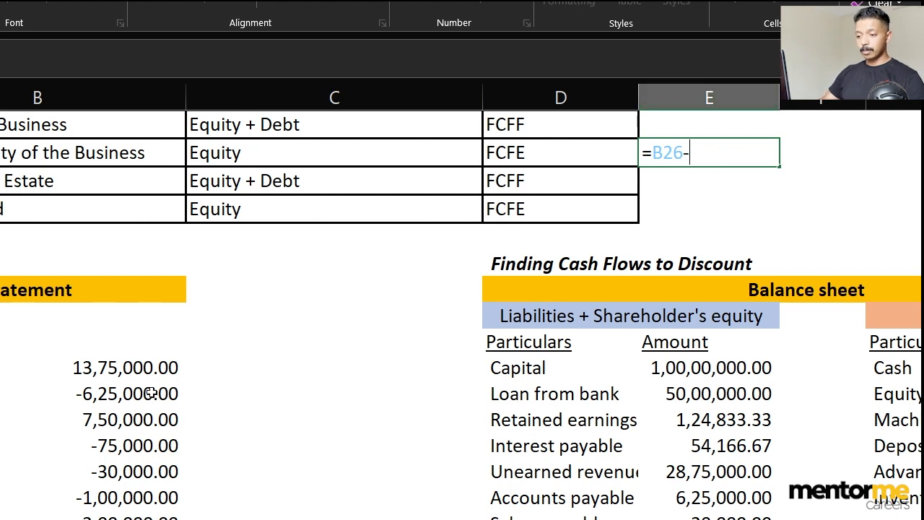
scroll(59, 453, "down", 1)
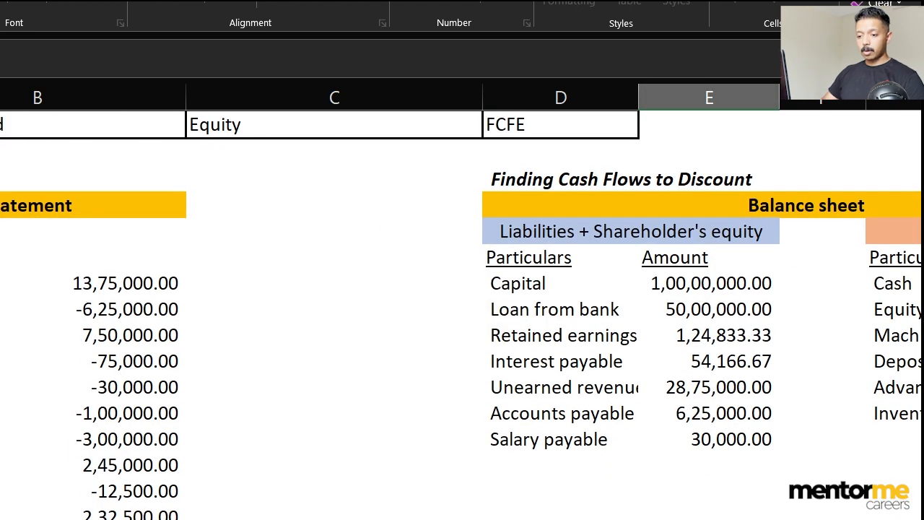
left_click(142, 492)
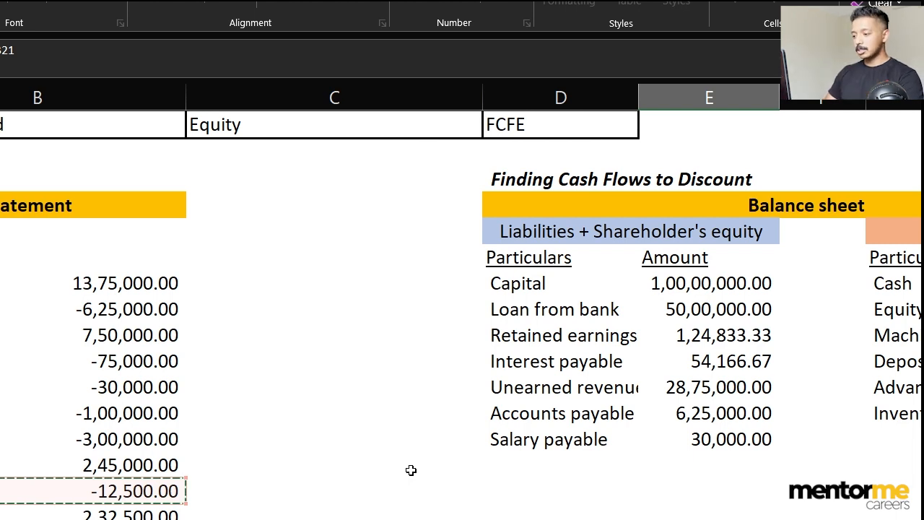
scroll(396, 439, "up", 2)
type("-")
key("BackSpace")
key("ctrl+Return")
key("F2")
key("ctrl+Return")
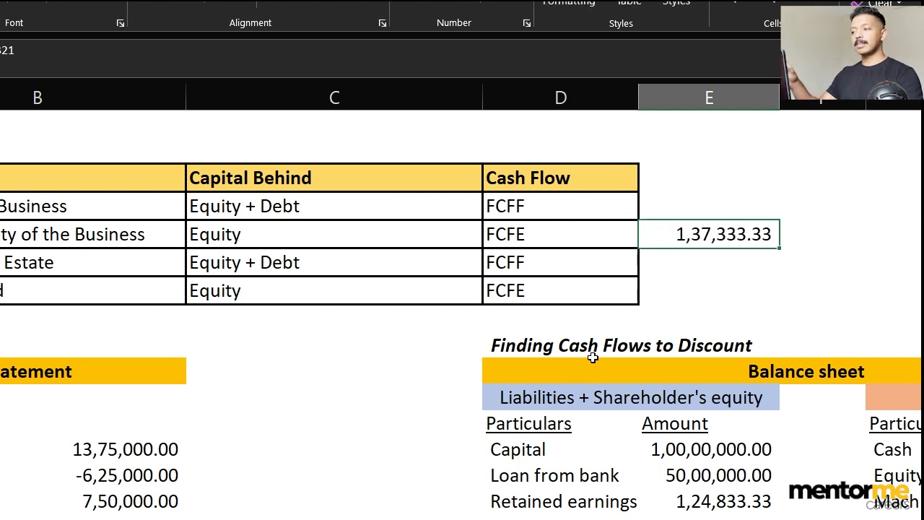
key("F2")
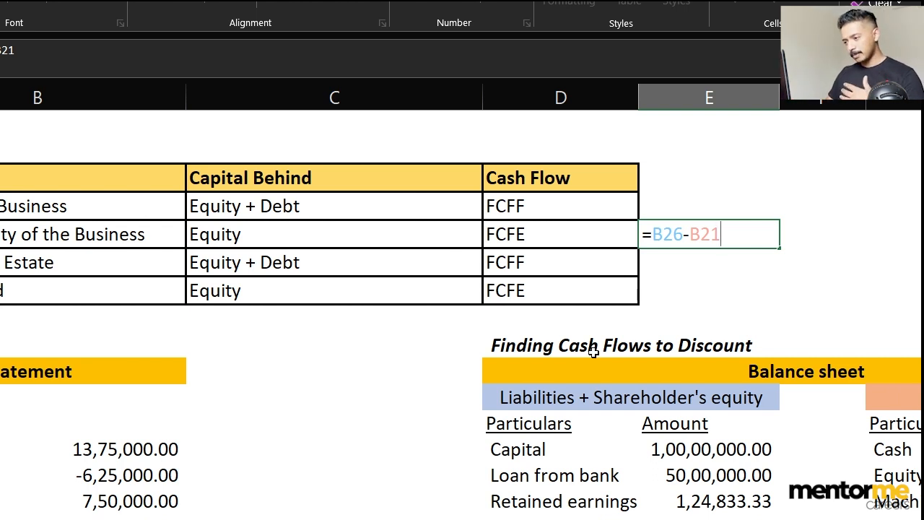
key("ctrl+Return")
Widen the cash flow statement's Particulars column and select its cash from operating activities amount.
scroll(462, 311, "right", 3)
scroll(919, 212, "down", 2)
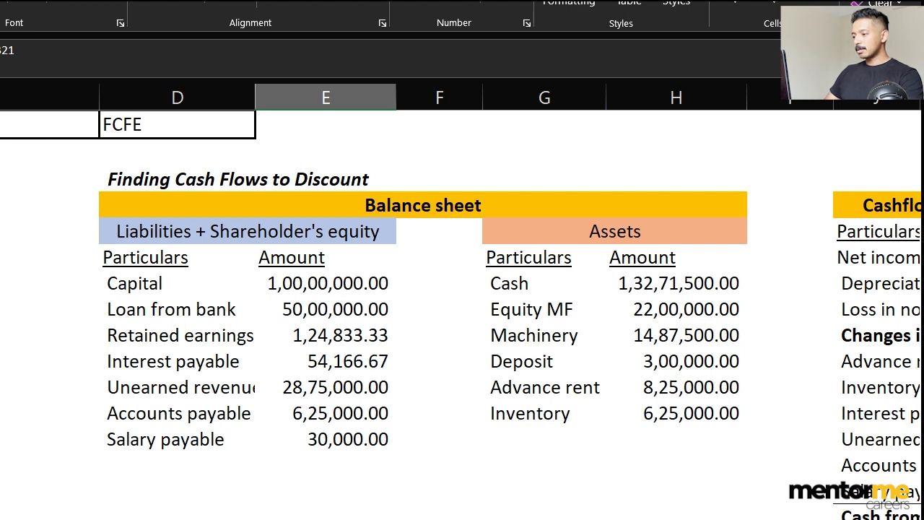
left_click_drag(920, 97, 923, 97)
left_click(923, 289)
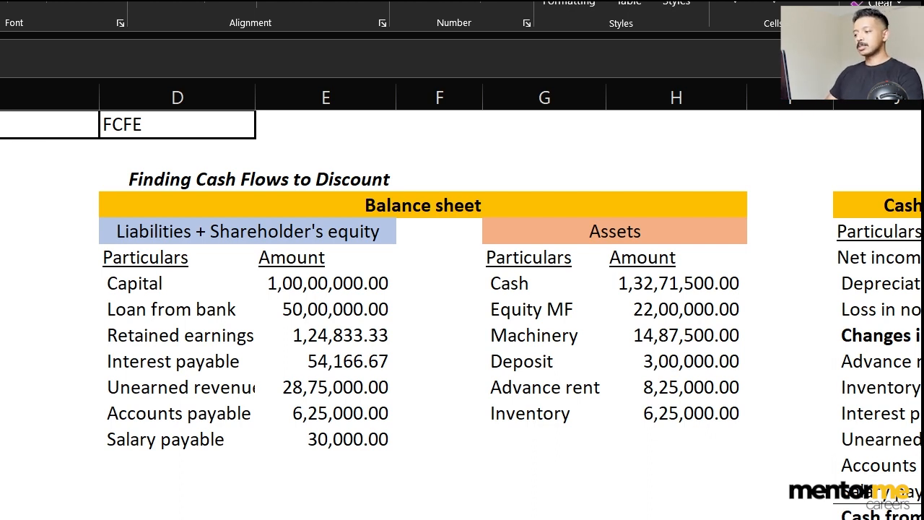
scroll(462, 310, "down", 1)
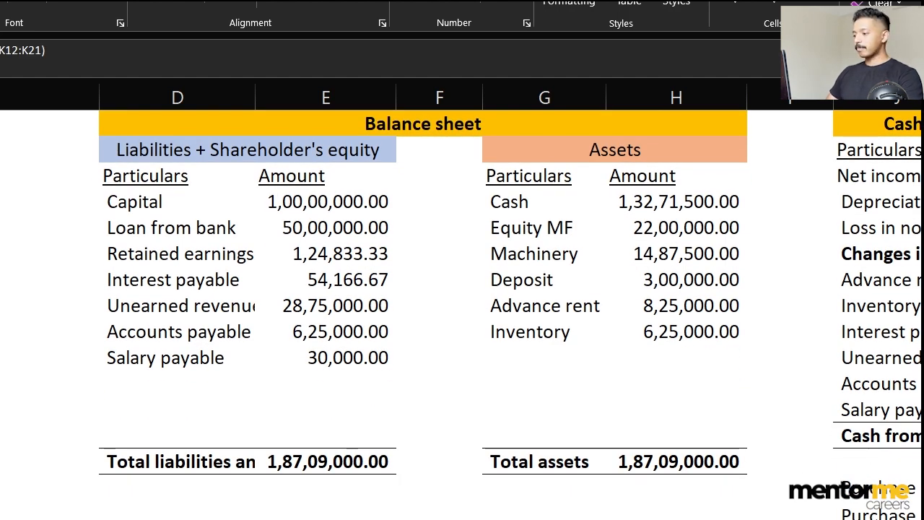
scroll(780, 441, "right", 5)
scroll(677, 383, "up", 1)
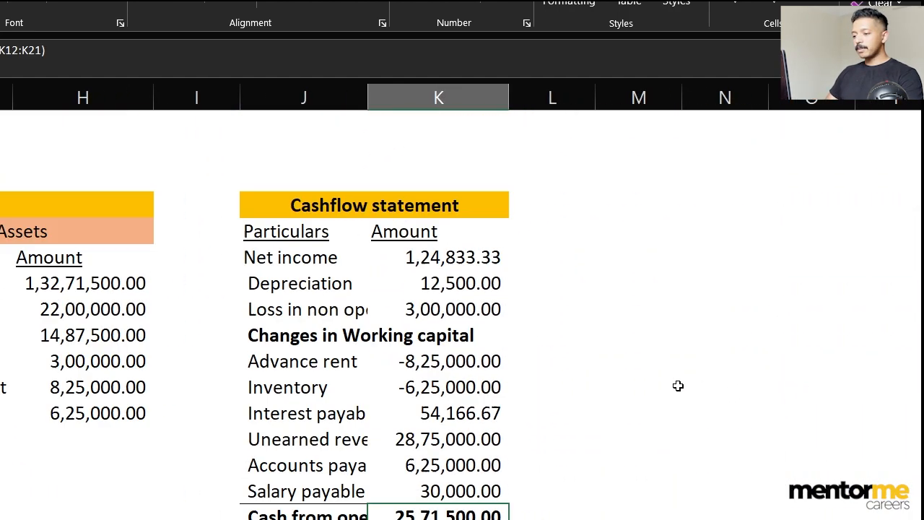
left_click(597, 510)
type("=")
key("Left")
key("Left")
key("Left")
key("Right")
type("+")
scroll(599, 512, "down", 3)
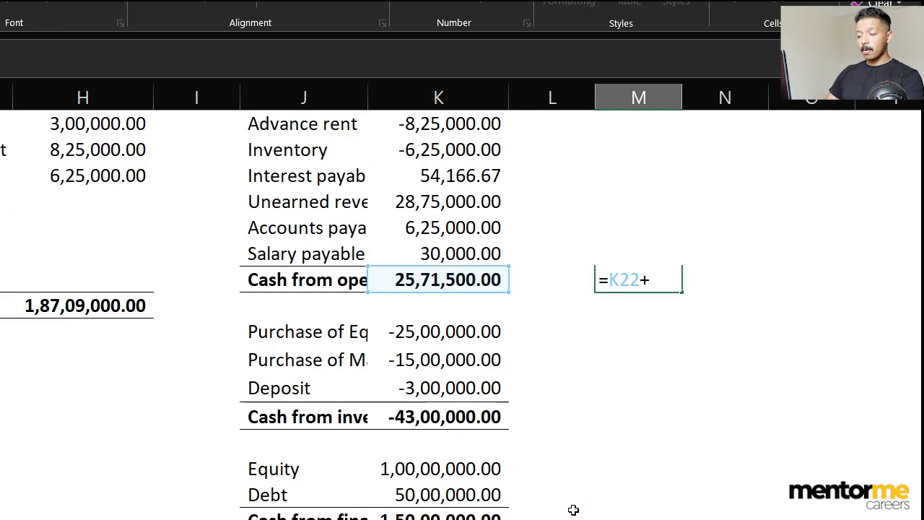
left_click(435, 328)
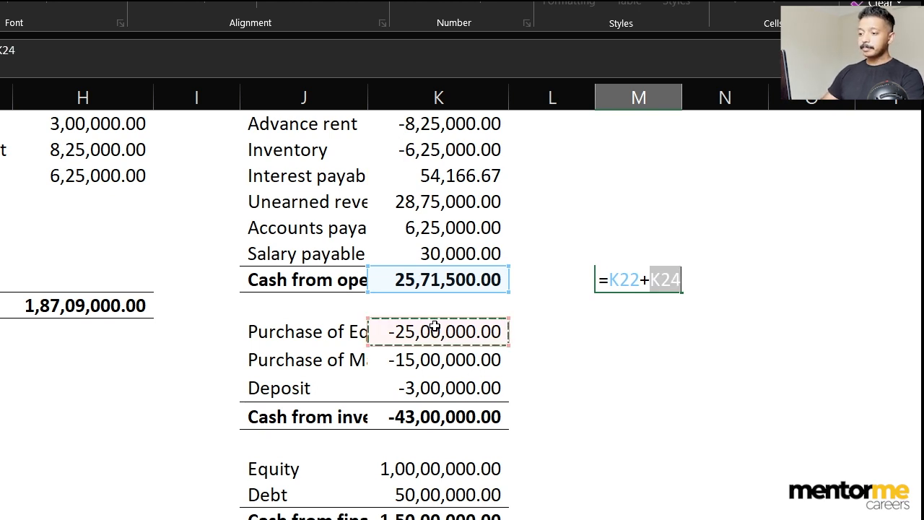
key("Escape")
Widen column J for the cash flow labels and add operating cash flow and Purchase of Machinery in M22 with =K22+K25.
left_click_drag(360, 98, 475, 98)
left_click(478, 354)
left_click(707, 323)
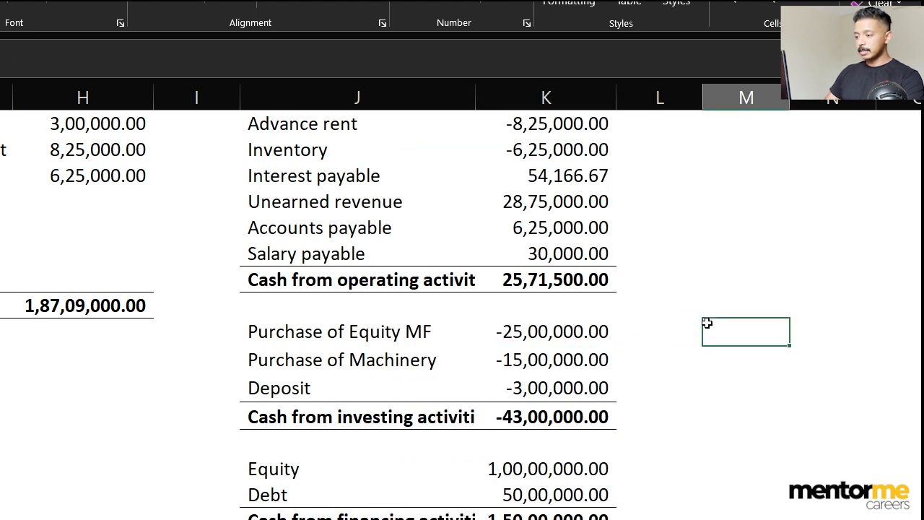
key("Up")
key("Up")
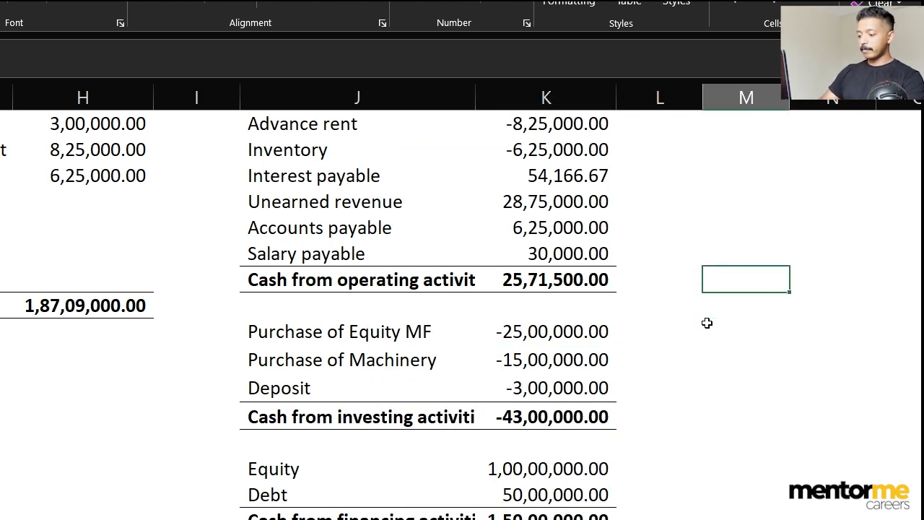
type("=")
key("Left")
key("Left")
type("+")
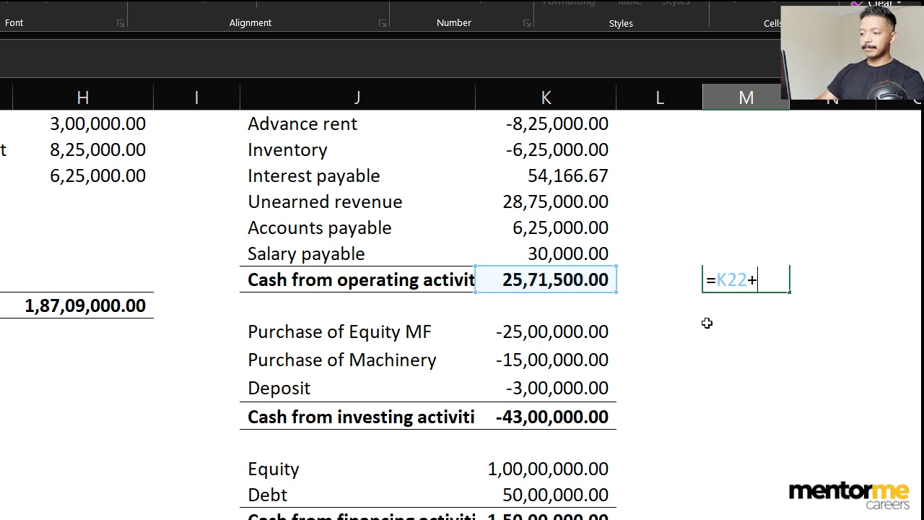
left_click(515, 361)
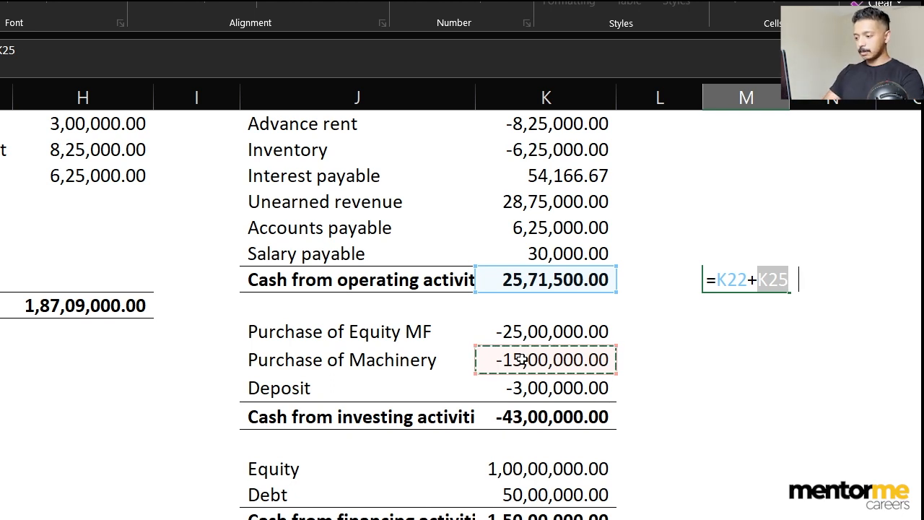
type("+")
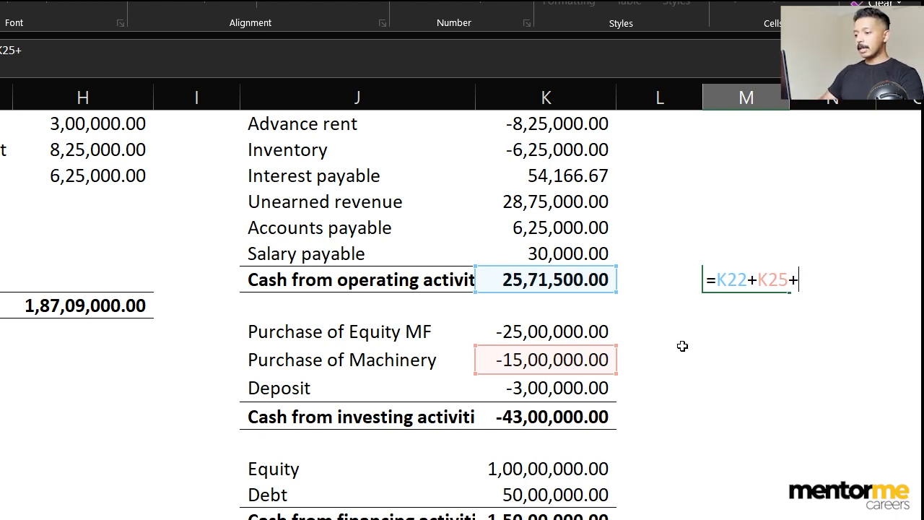
key("BackSpace")
key("Tab")
key("Left")
Extend the M22 formula with the debt amount, making it =K22+K25+K30.
key("F2")
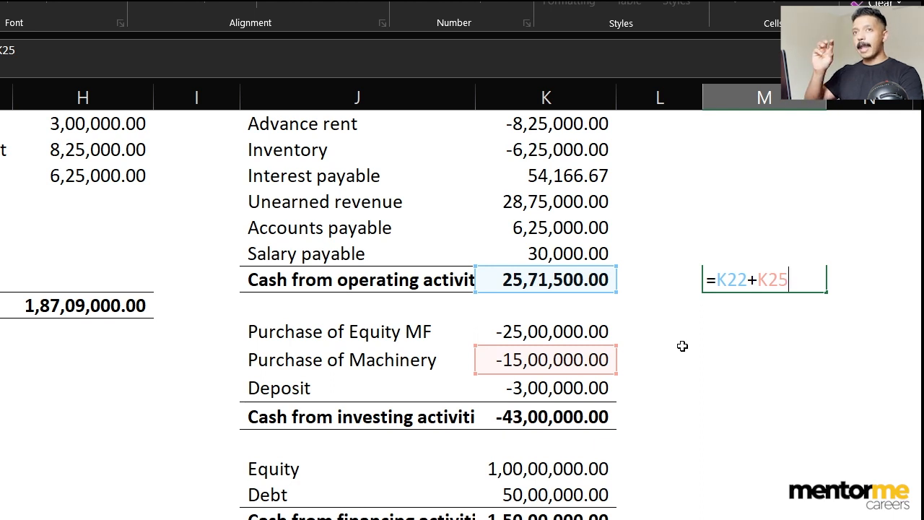
key("Escape")
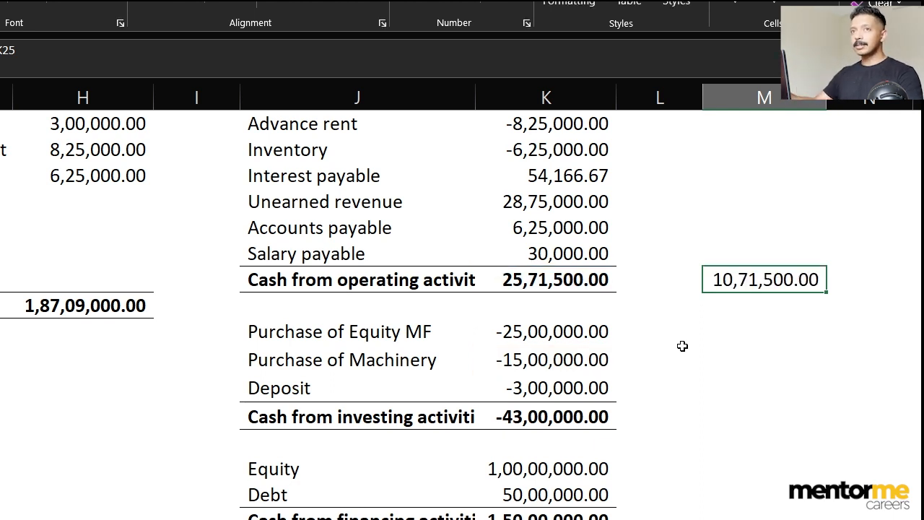
key("F2")
key("Escape")
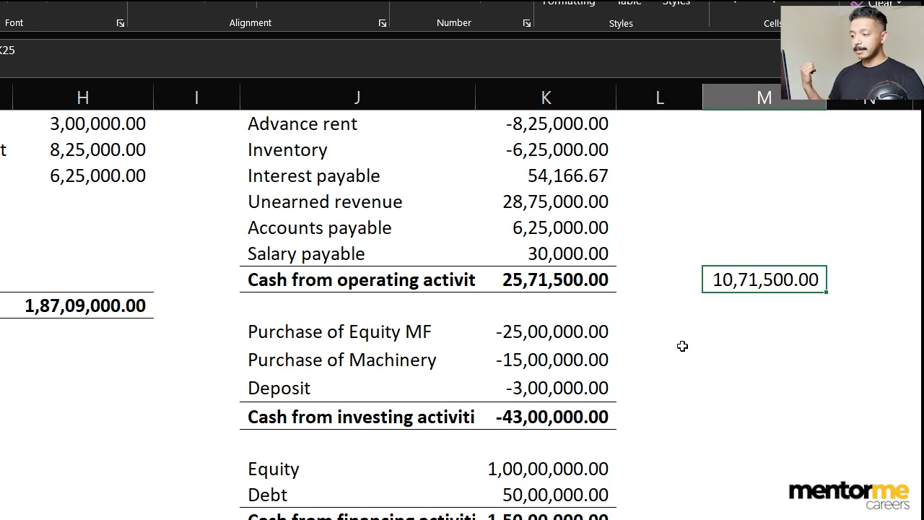
key("F2")
type("+")
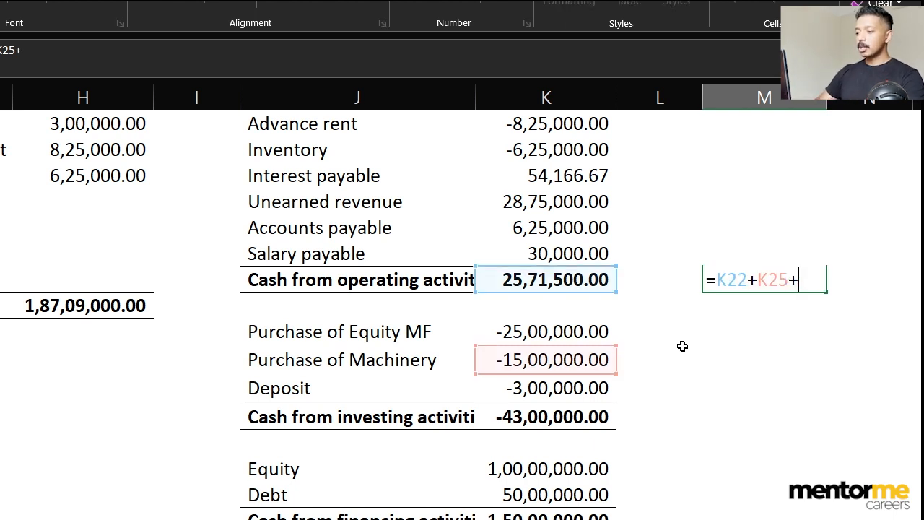
left_click(542, 489)
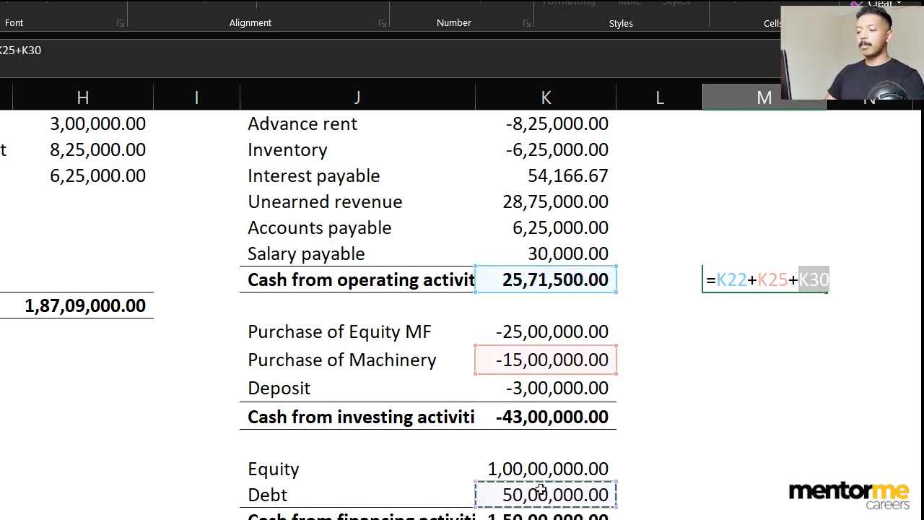
key("Return")
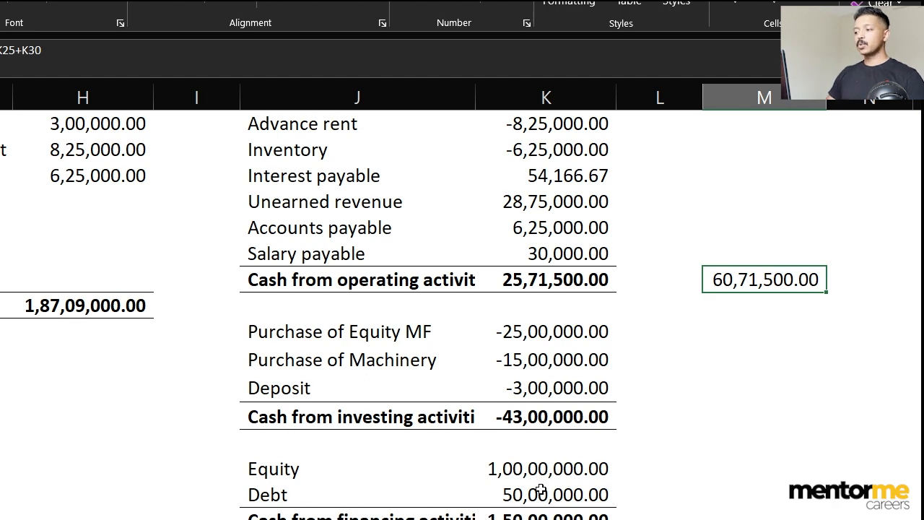
Calculate the after-tax value of the income statement amount in B22 by entering =B22*(1-$C$25) in C22.
scroll(462, 311, "left", 5)
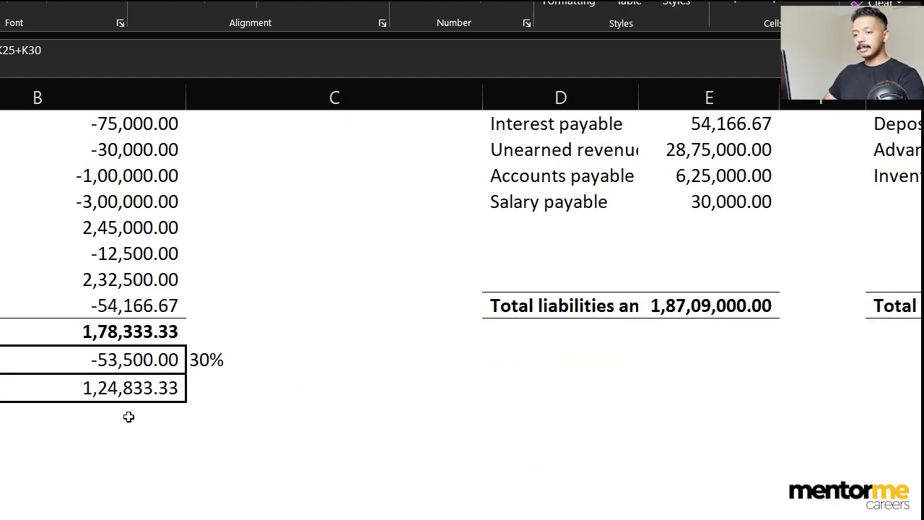
scroll(123, 411, "up", 3)
scroll(123, 411, "down", 2)
left_click(32, 353)
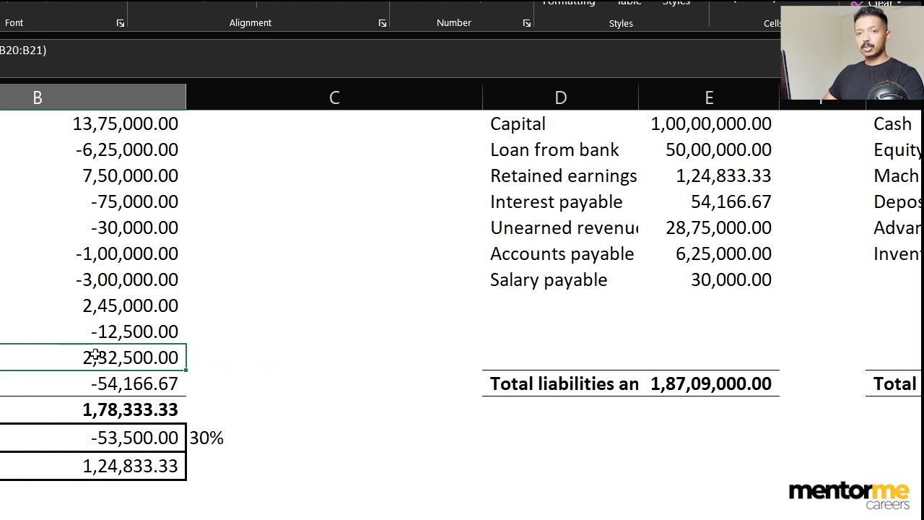
left_click(281, 356)
type("=")
key("Left")
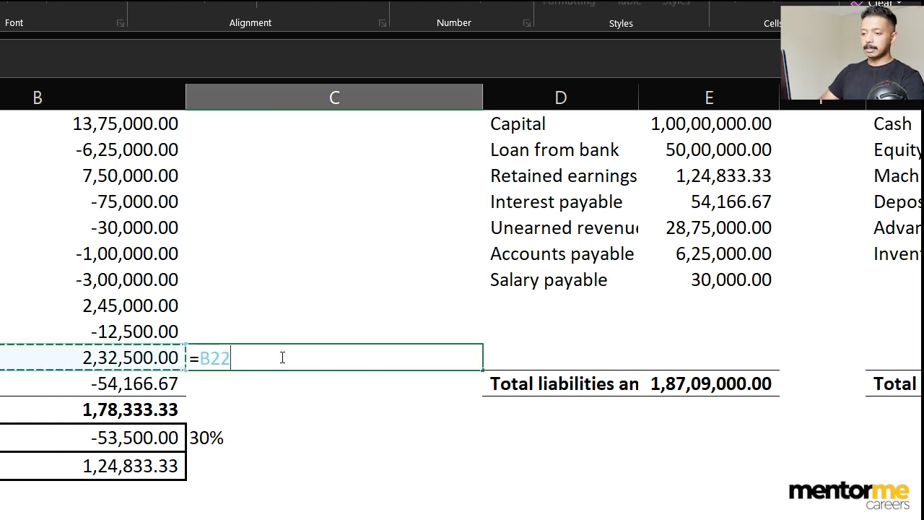
type("*(1-")
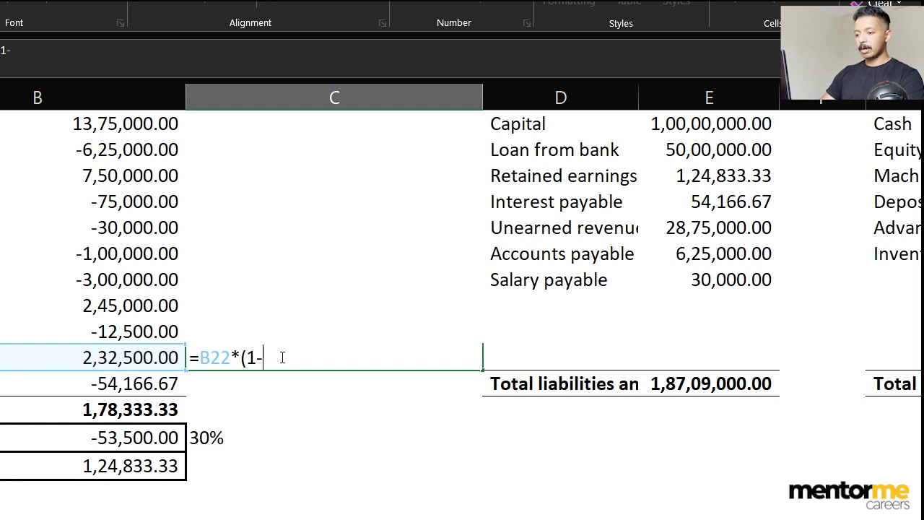
left_click(224, 439)
key("F4")
type(")")
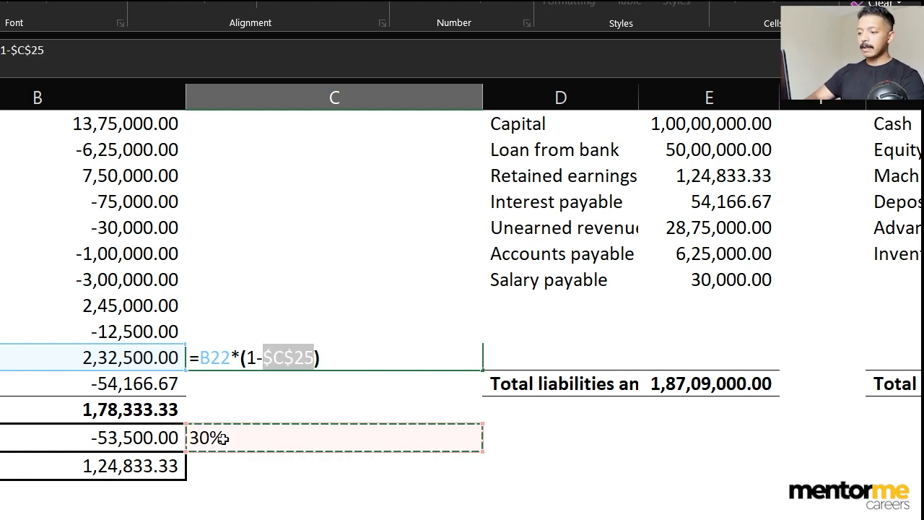
key("Return")
key("F2")
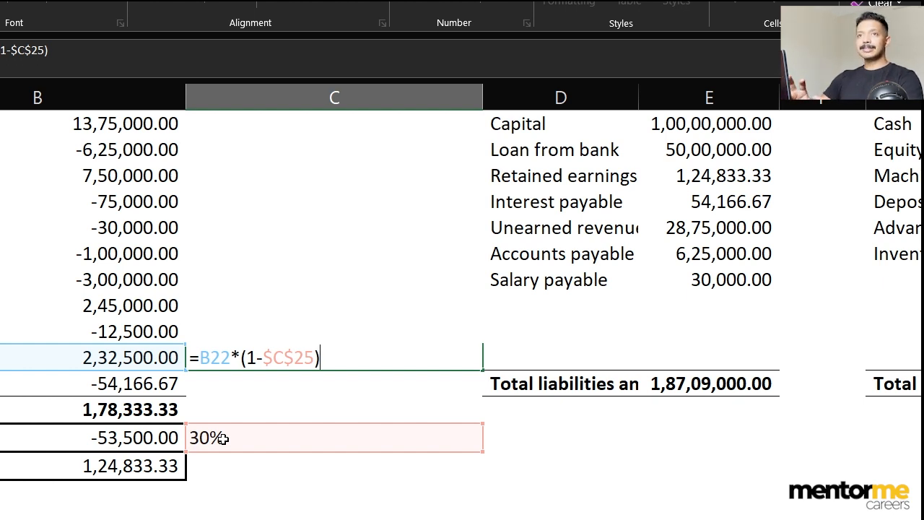
key("Escape")
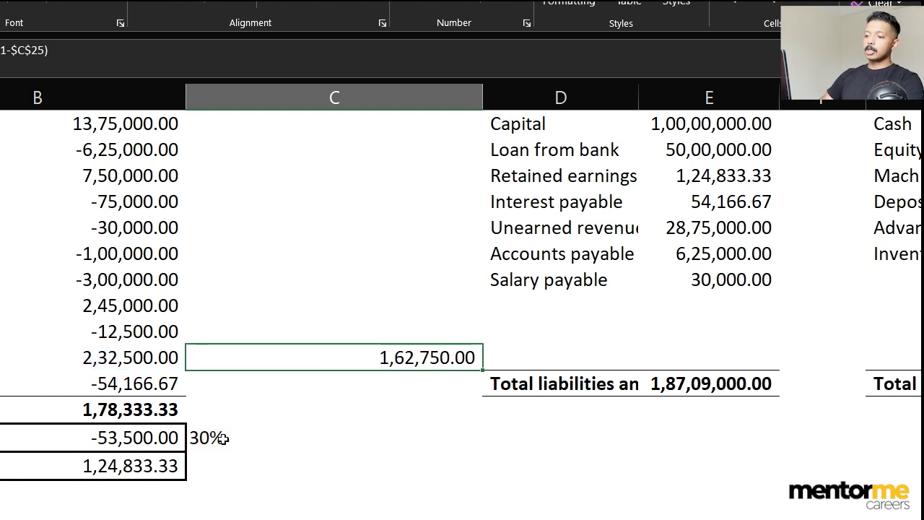
Add back depreciation in C22 by extending the formula to =B22*(1-$C$25)-B21.
key("F2")
type("-")
left_click(84, 331)
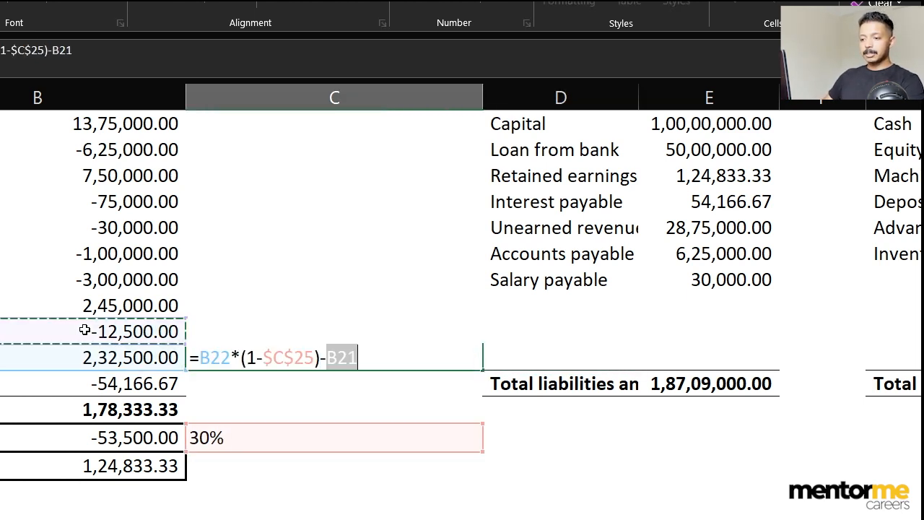
key("ctrl+Return")
Extend the C22 formula by subtracting the loss in non-operating activities, making it =B22*(1-$C$25)-B21-K14.
key("F2")
type("-")
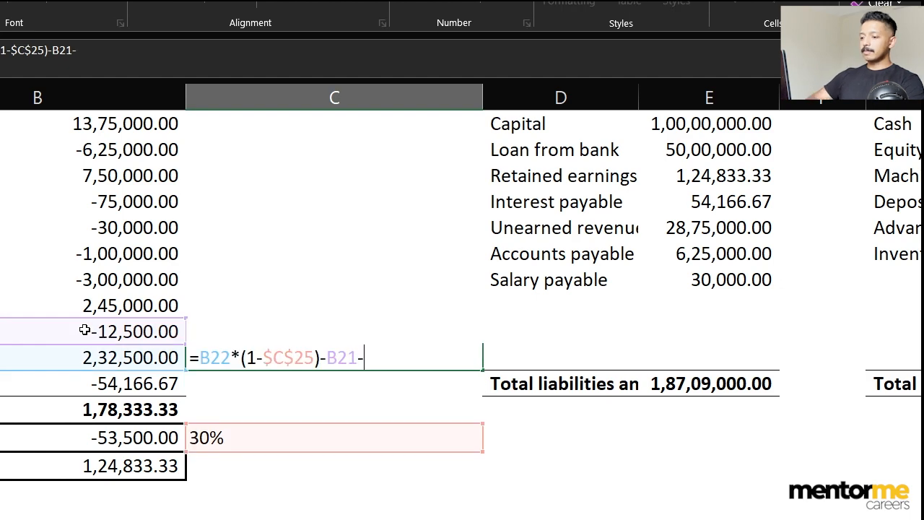
scroll(844, 397, "right", 3)
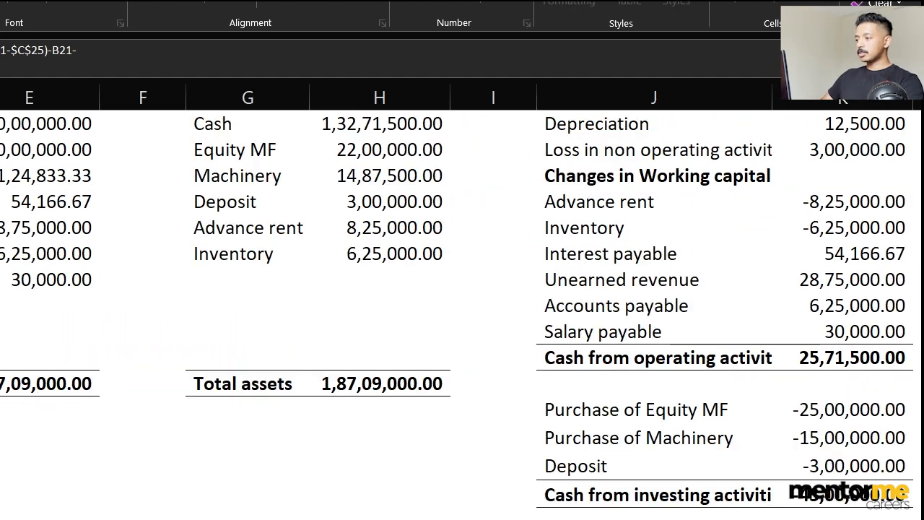
scroll(843, 397, "up", 3)
left_click(844, 398)
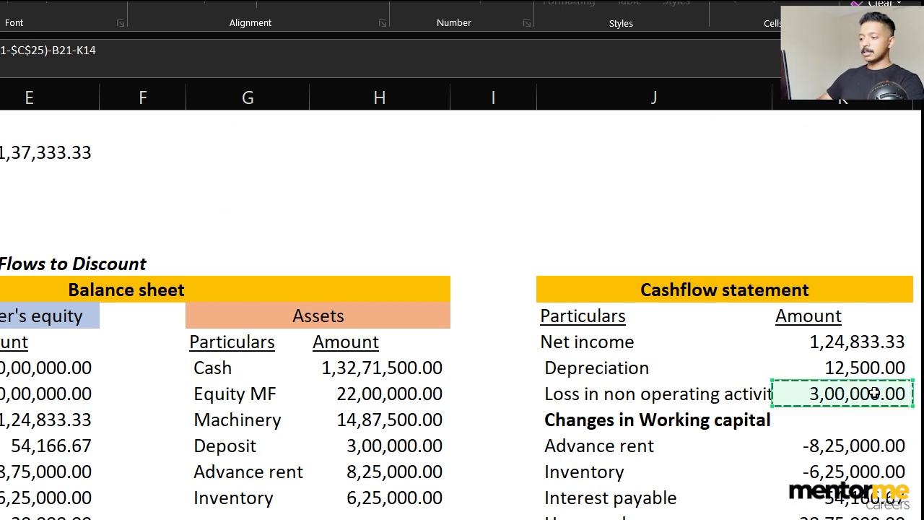
scroll(874, 394, "left", 3)
scroll(875, 393, "down", 3)
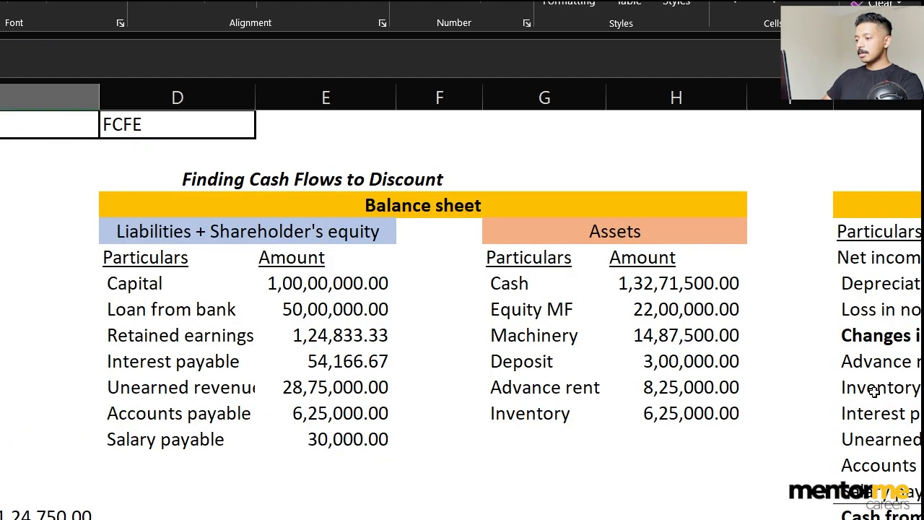
Add the working capital changes from Advance rent through Salary payable to the C22 formula with +SUM(K16:K21).
type("+sum*")
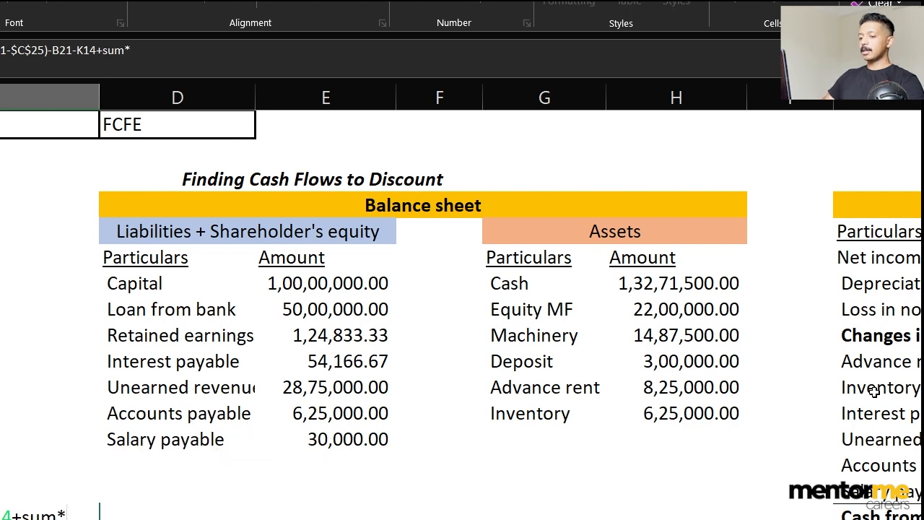
key("BackSpace")
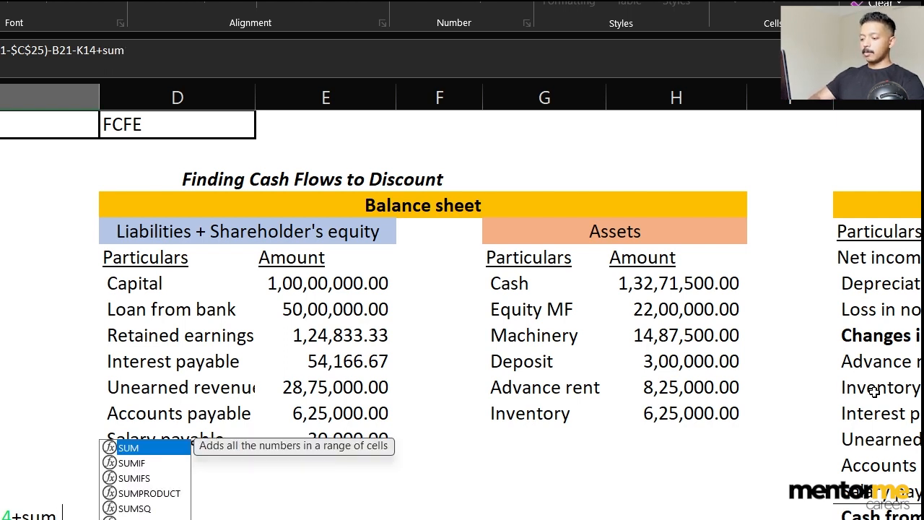
type("(")
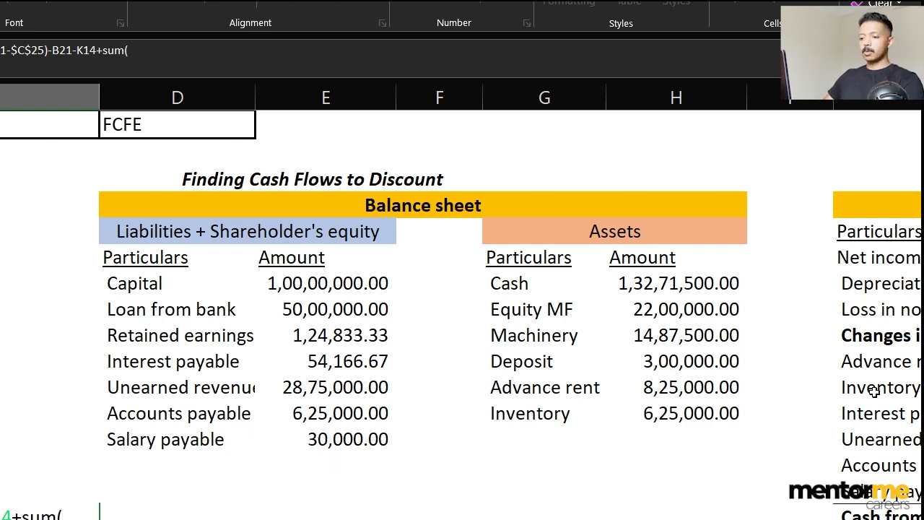
key("Right")
key("Right")
key("Right")
key("Right")
key("Right")
key("Right")
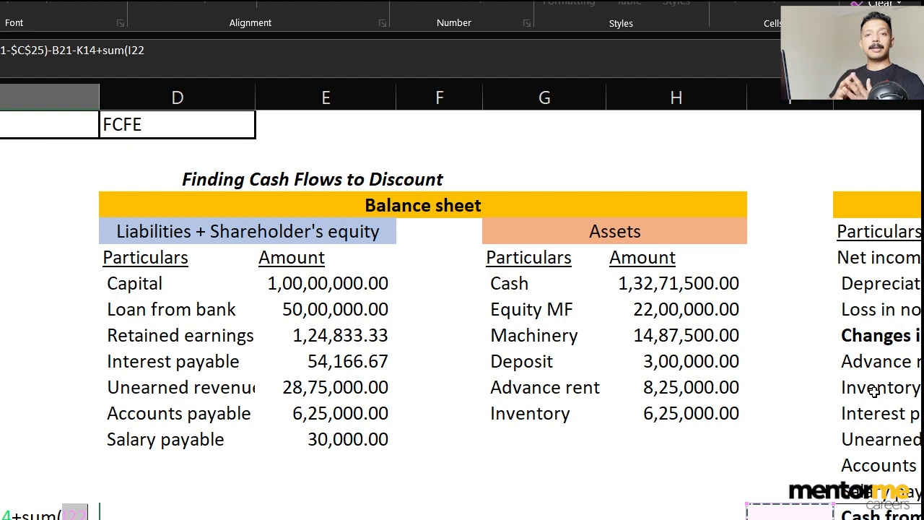
key("Right")
key("Right")
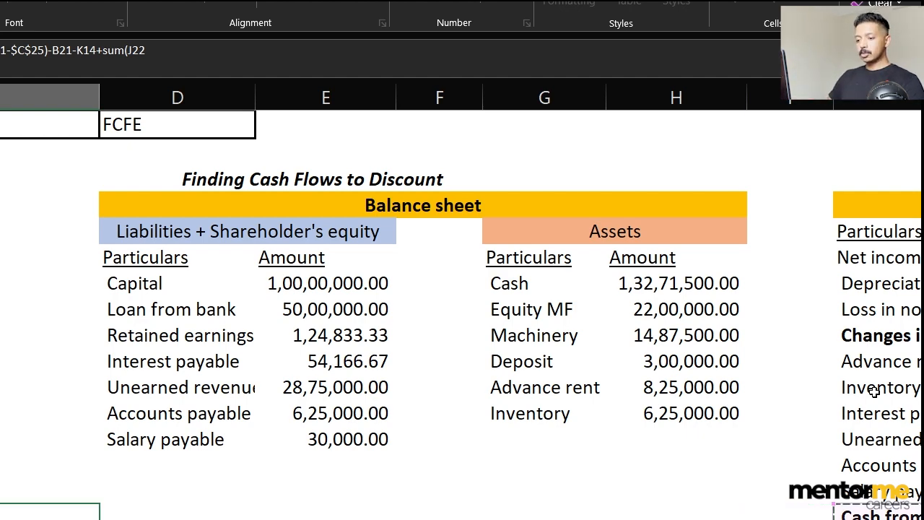
key("Up")
key("Up")
key("Up")
key("Up")
key("Up")
key("Up")
key("shift+Down")
key("shift+Down")
key("shift+Down")
key("shift+Down")
key("shift+Down")
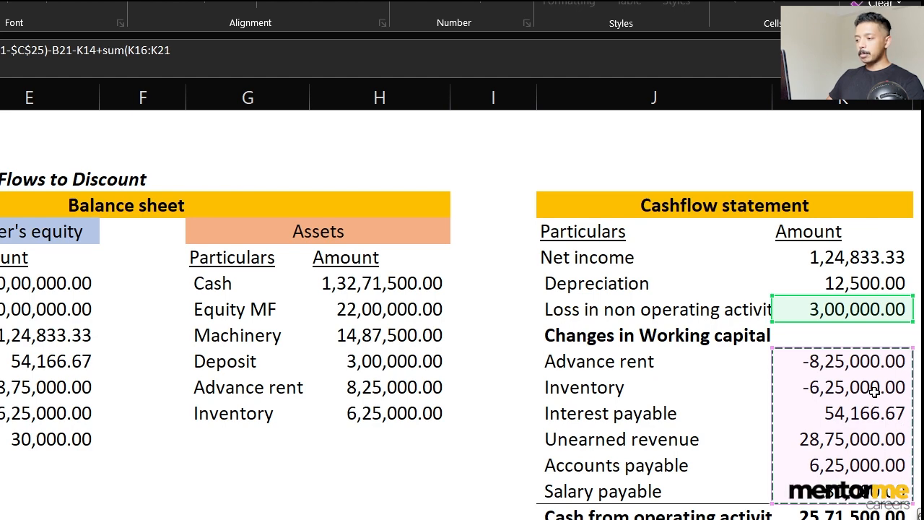
key("Return")
Include Purchase of Machinery in C22, completing the formula as =B22*(1-$C$25)-B21-K14+SUM(K16:K21)+K25.
key("Right")
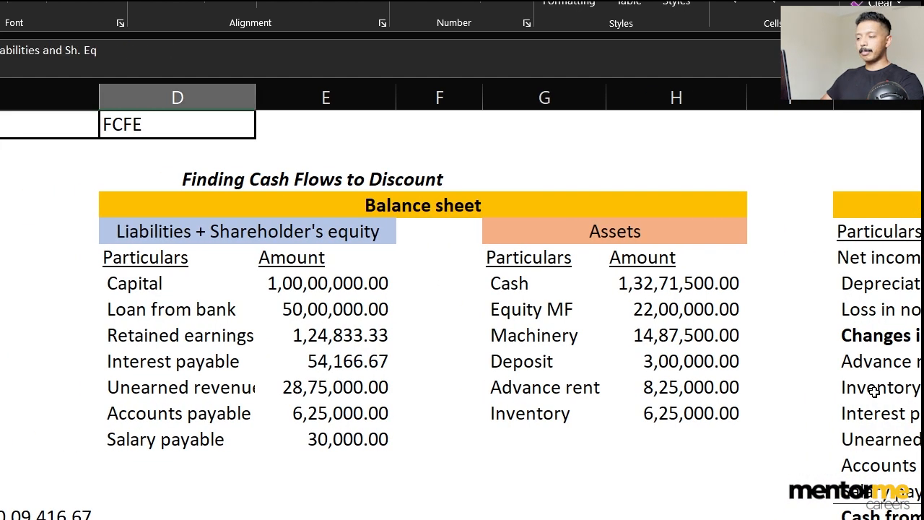
key("Left")
key("Left")
key("Right")
key("Right")
key("Up")
key("Left")
key("F2")
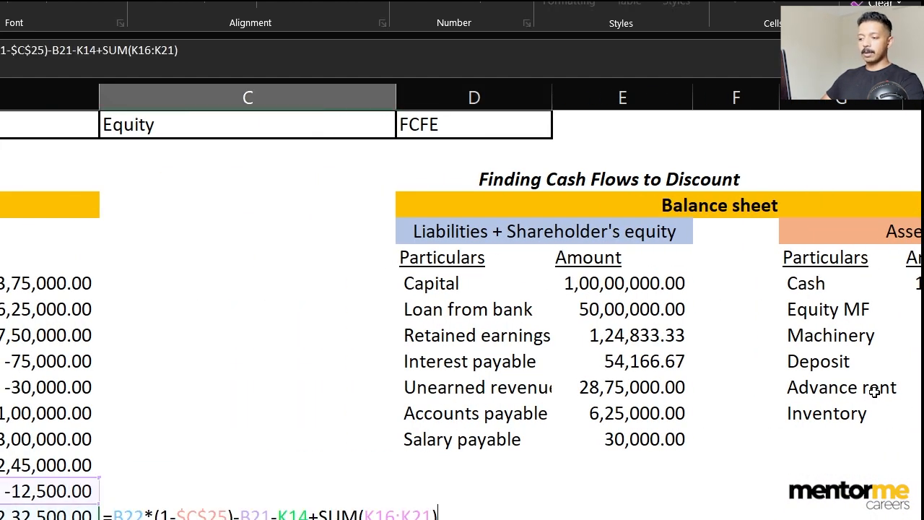
type("+")
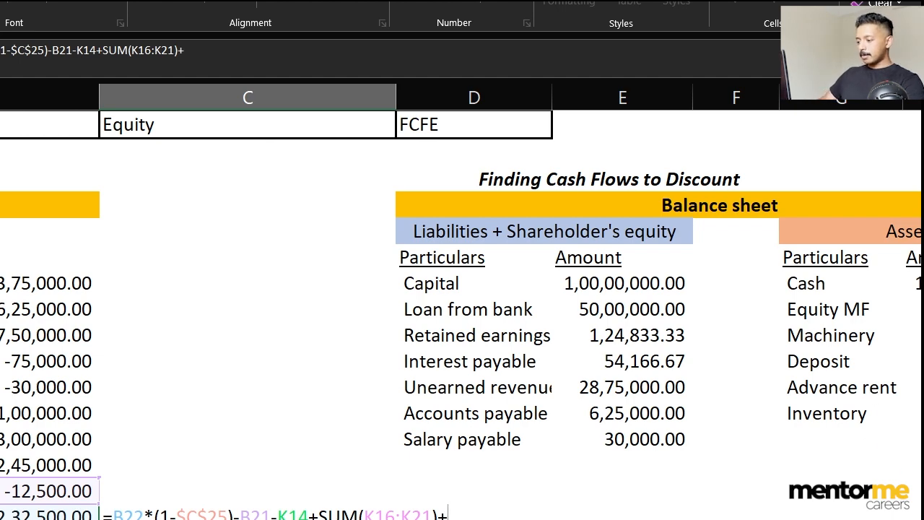
scroll(785, 390, "right", 4)
scroll(848, 340, "down", 3)
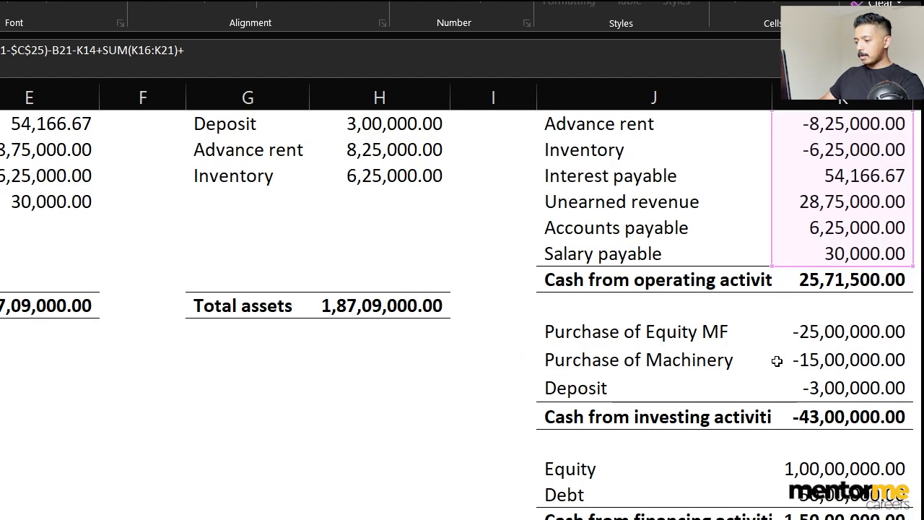
left_click(847, 349)
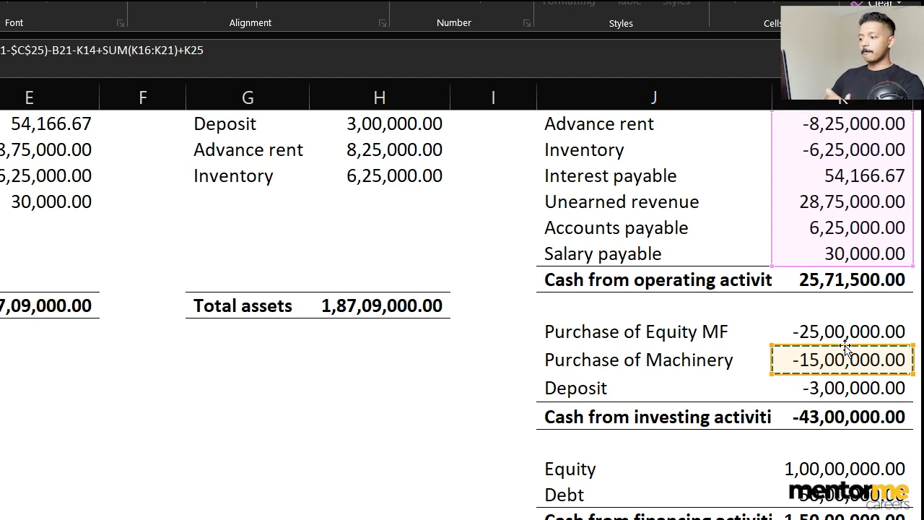
scroll(846, 346, "left", 4)
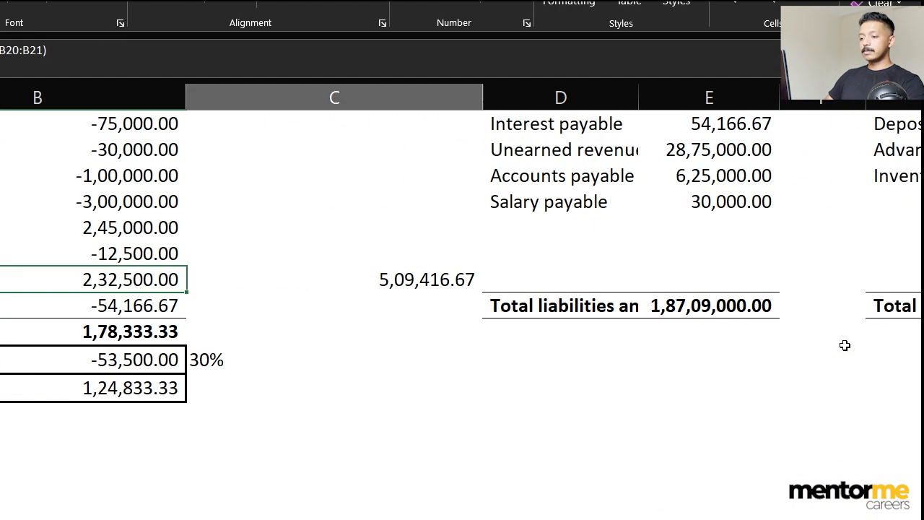
key("ctrl+Return")
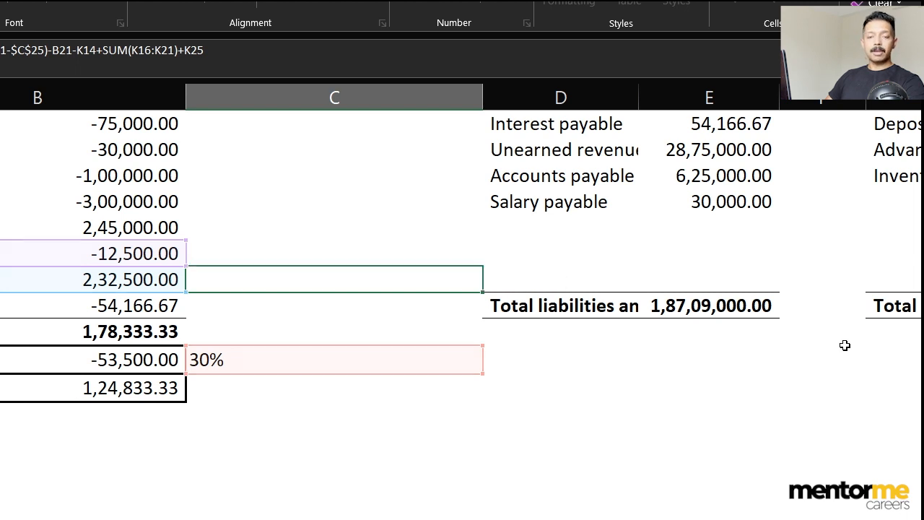
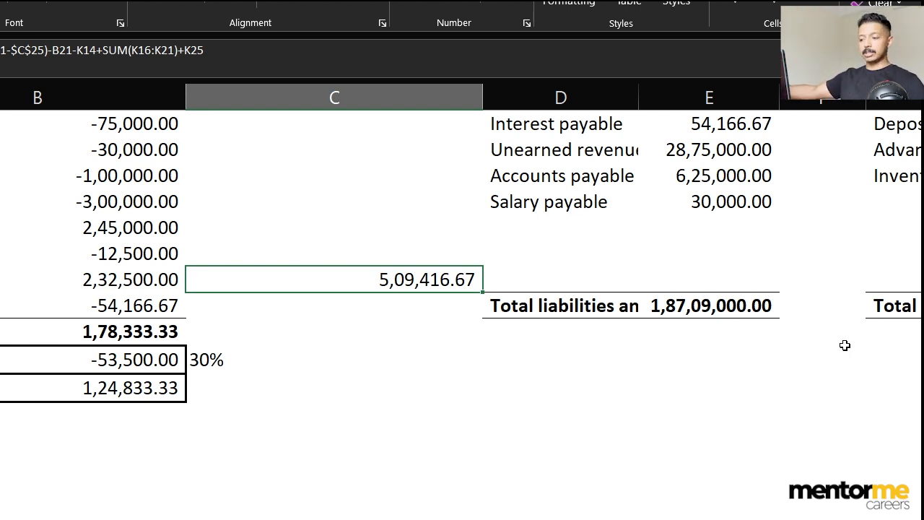
scroll(615, 289, "up", 3)
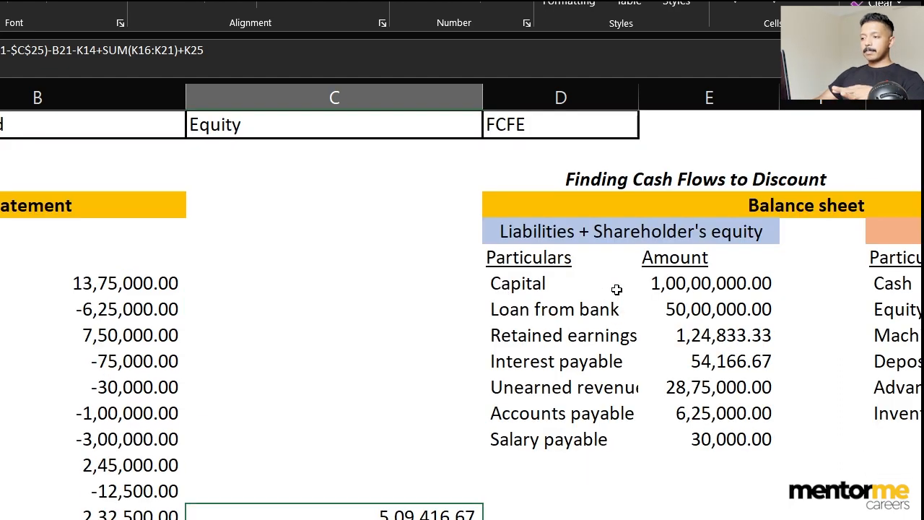
scroll(353, 202, "up", 1)
scroll(342, 217, "down", 3)
scroll(217, 238, "up", 4)
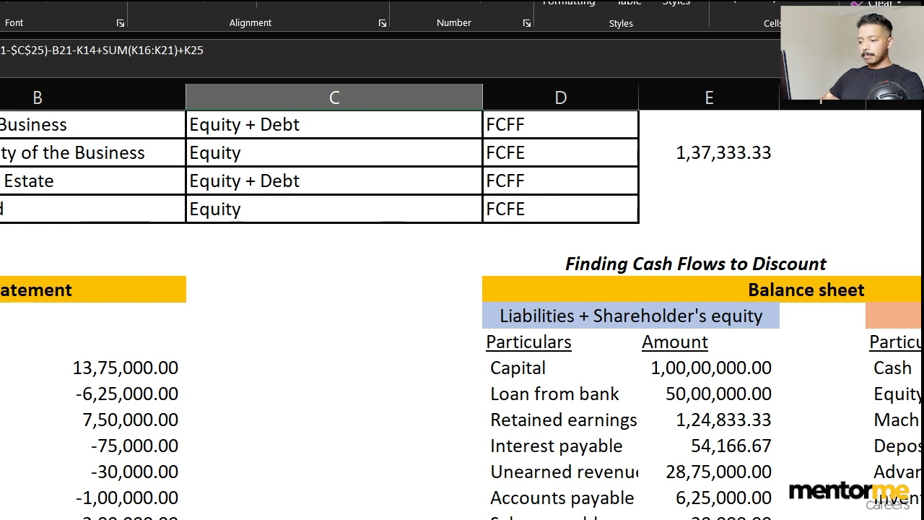
Switch to the worksheet with the 2020–2023 financial statements and review it down to the cost of capital table and the 2020–2024 valuation grid.
left_click(333, 519)
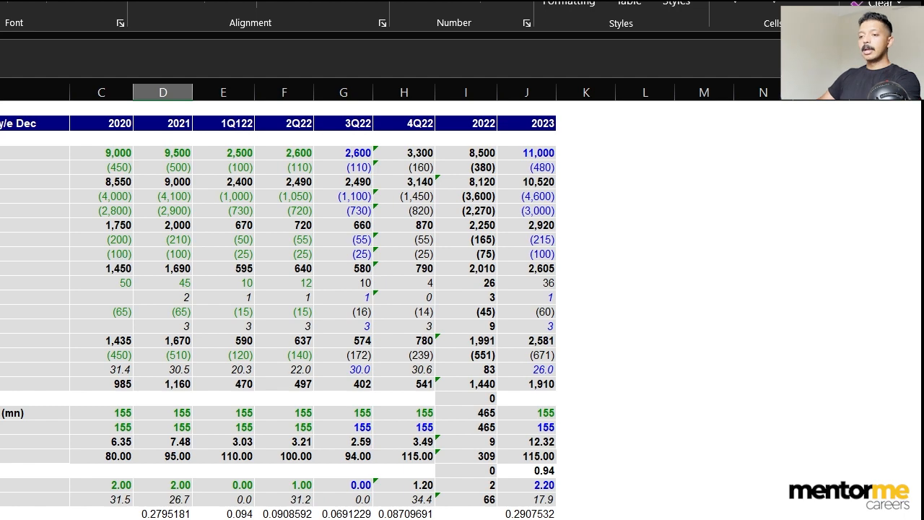
scroll(121, 268, "down", 5)
scroll(121, 268, "up", 4)
scroll(49, 122, "up", 1)
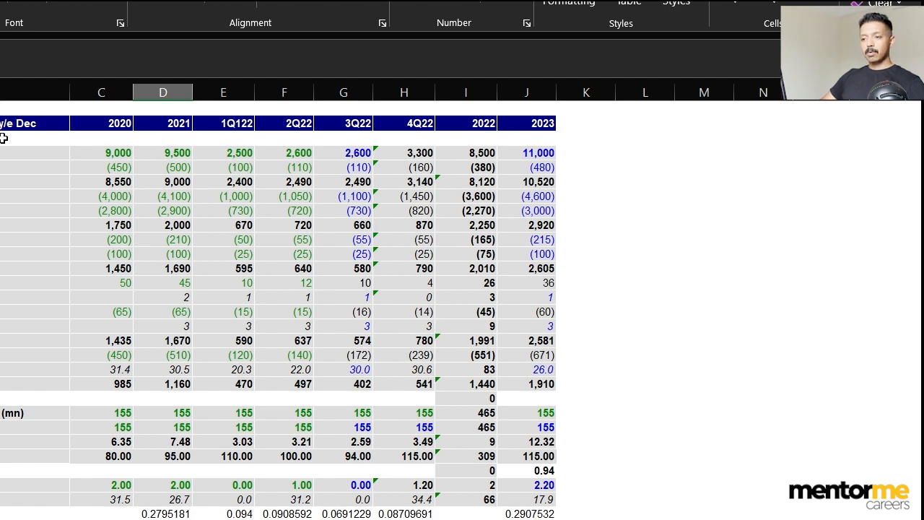
scroll(12, 151, "down", 8)
scroll(12, 150, "up", 8)
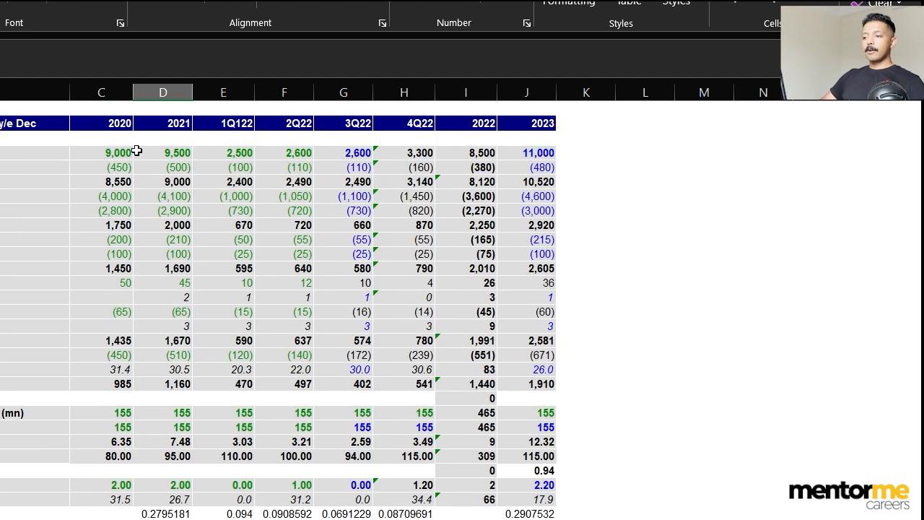
left_click(179, 122)
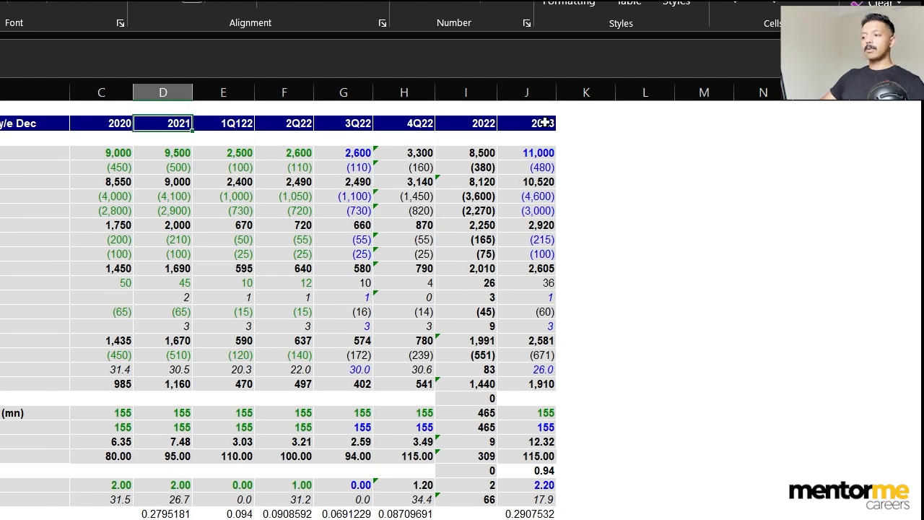
scroll(532, 182, "down", 5)
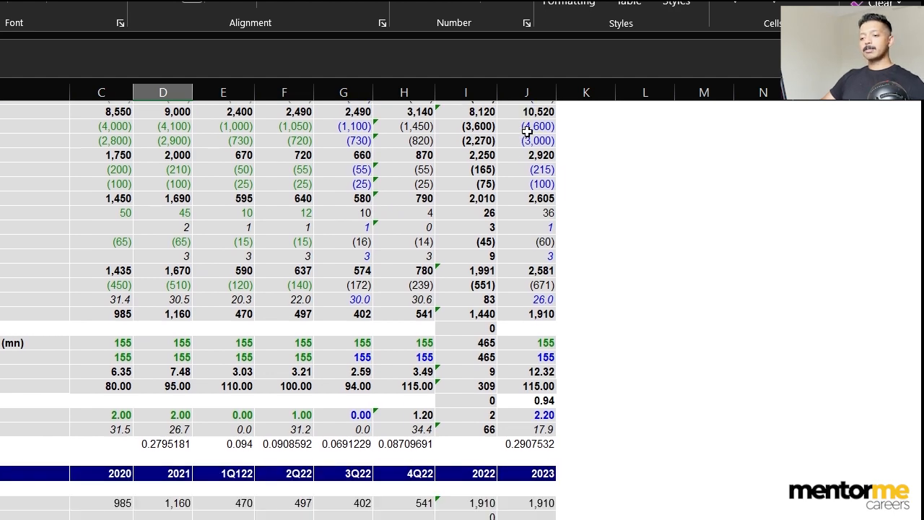
scroll(516, 134, "down", 10)
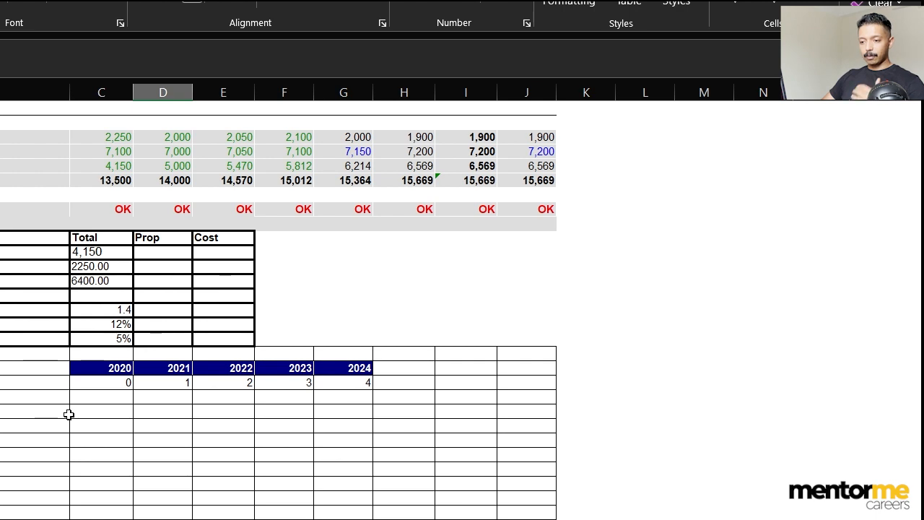
Calculate the 2021 free cash flow in D75 from the cash flow statement with =D36+D37+D41.
scroll(677, 500, "up", 3, "ctrl")
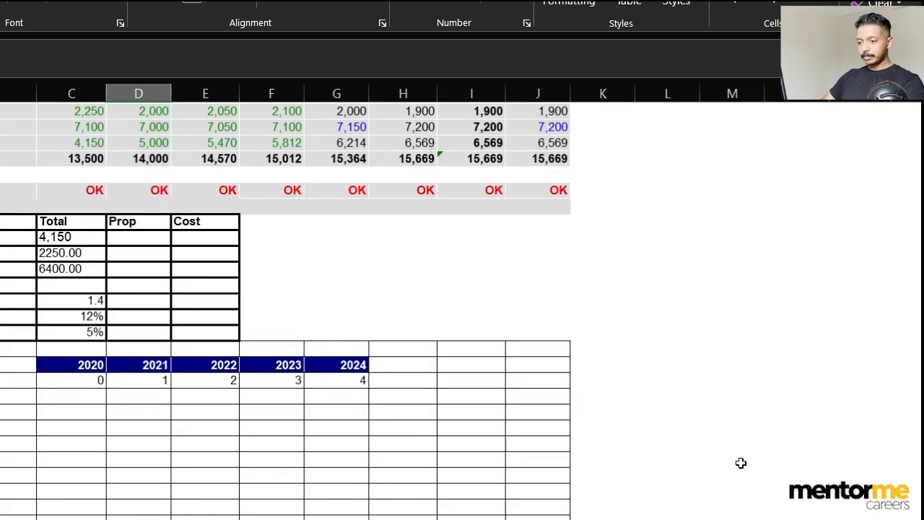
scroll(462, 303, "left", 5)
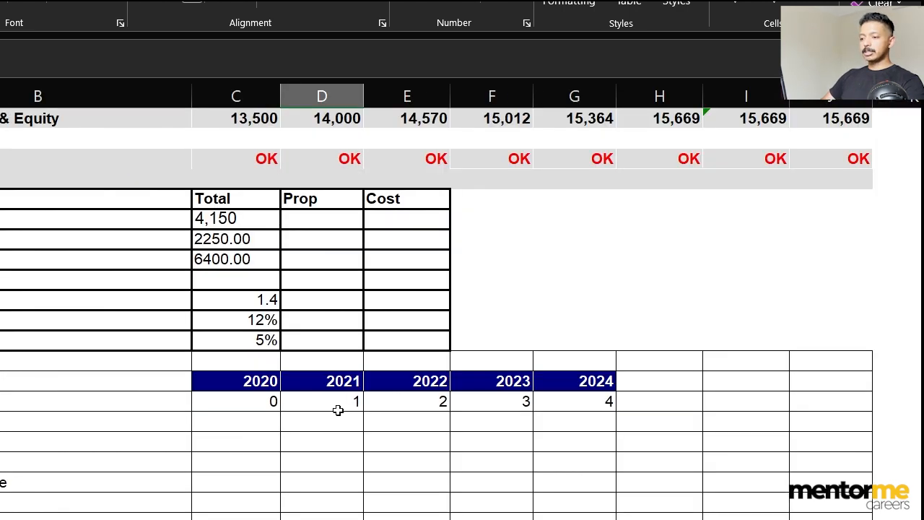
scroll(392, 458, "down", 1)
left_click(248, 358)
left_click(330, 358)
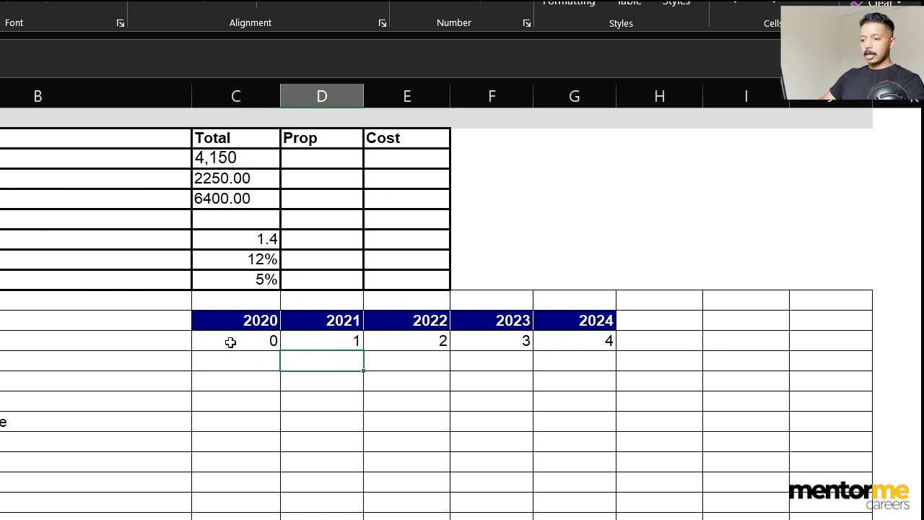
type("=")
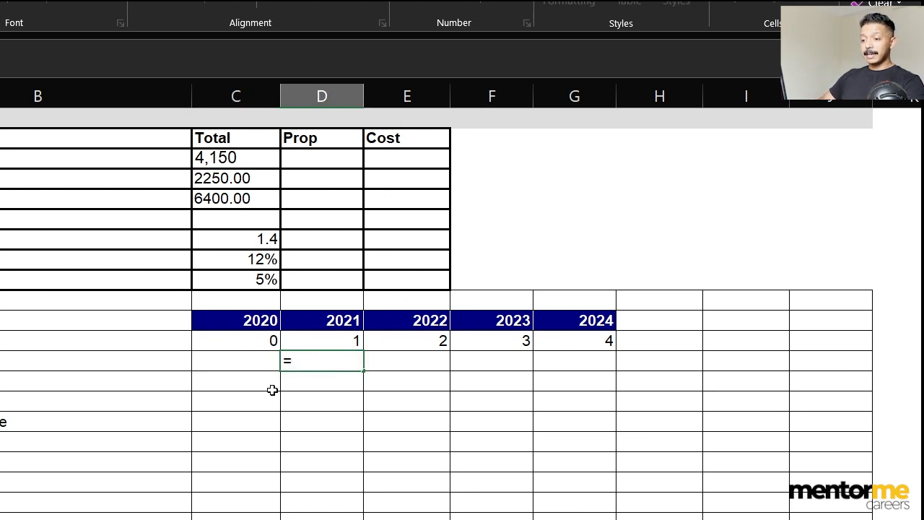
scroll(276, 390, "up", 10)
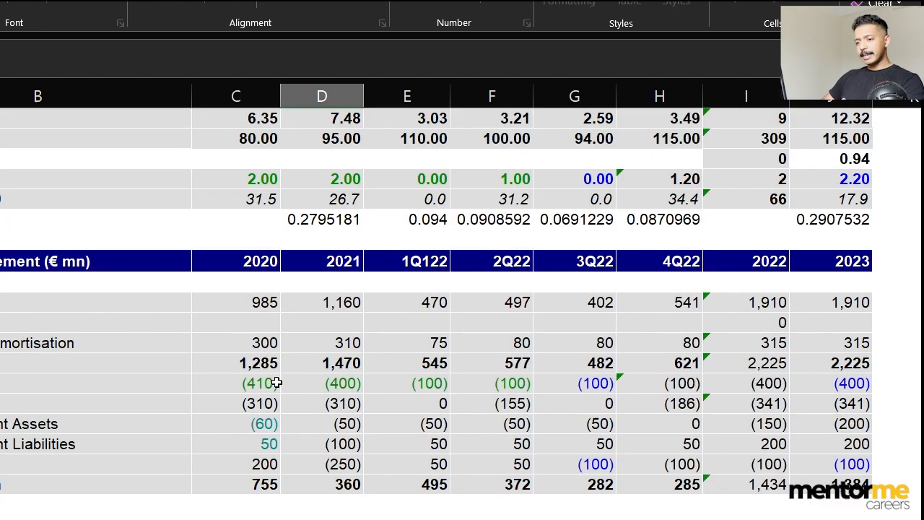
left_click(348, 364)
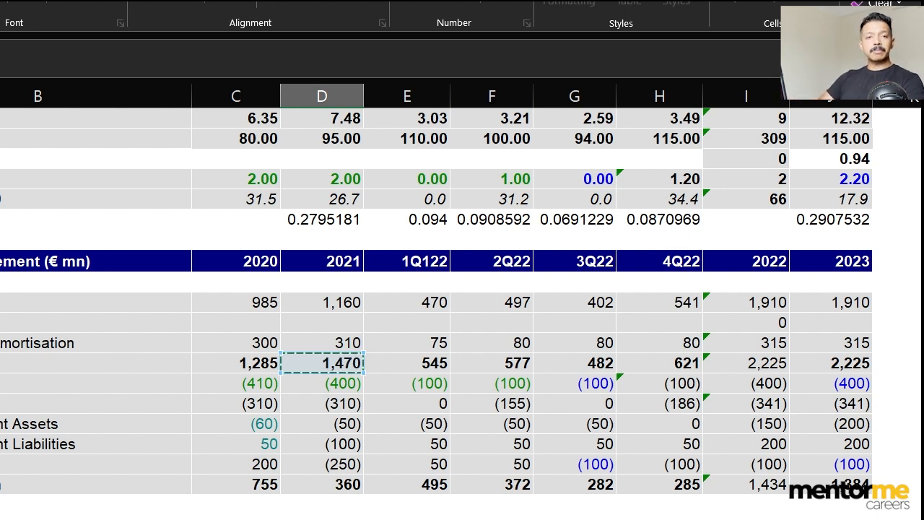
key("Escape")
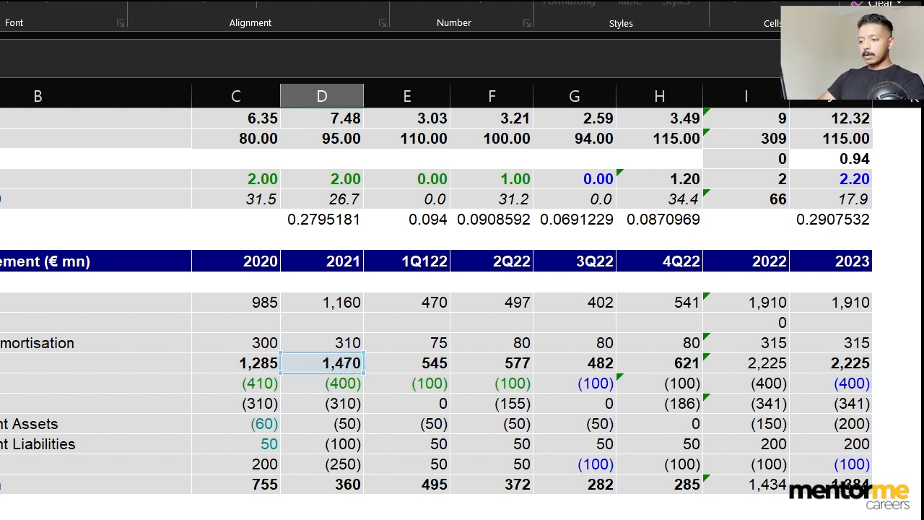
left_click(334, 384)
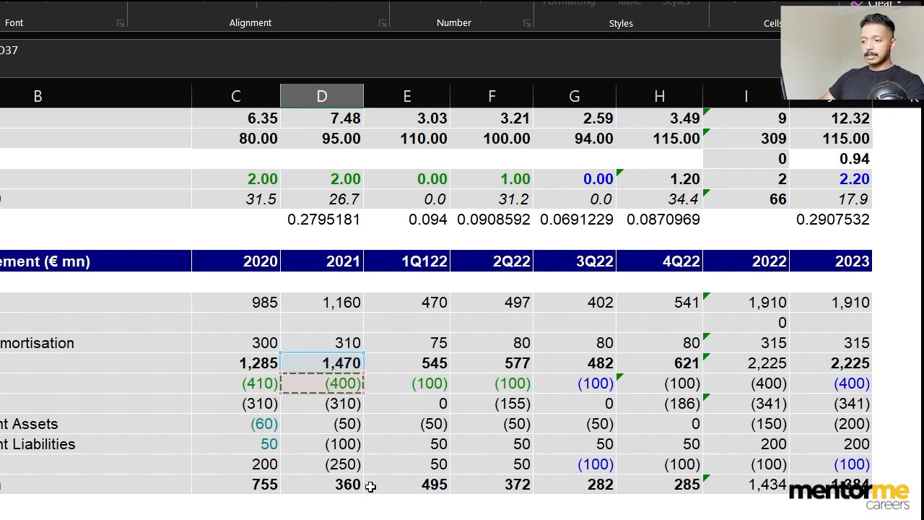
type("+")
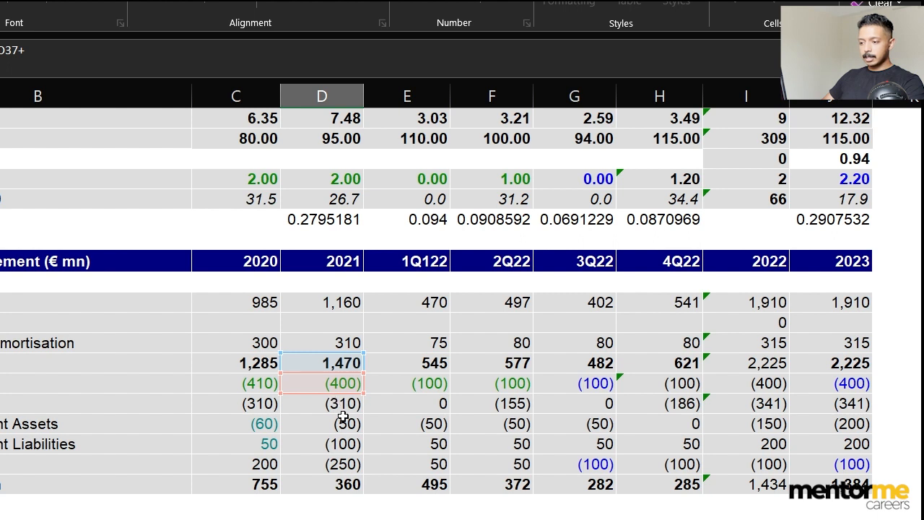
left_click(347, 466)
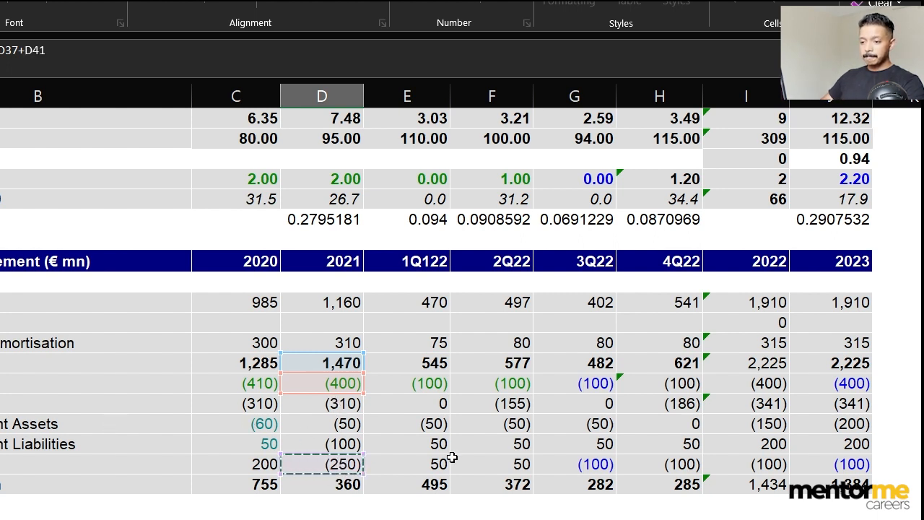
key("Return")
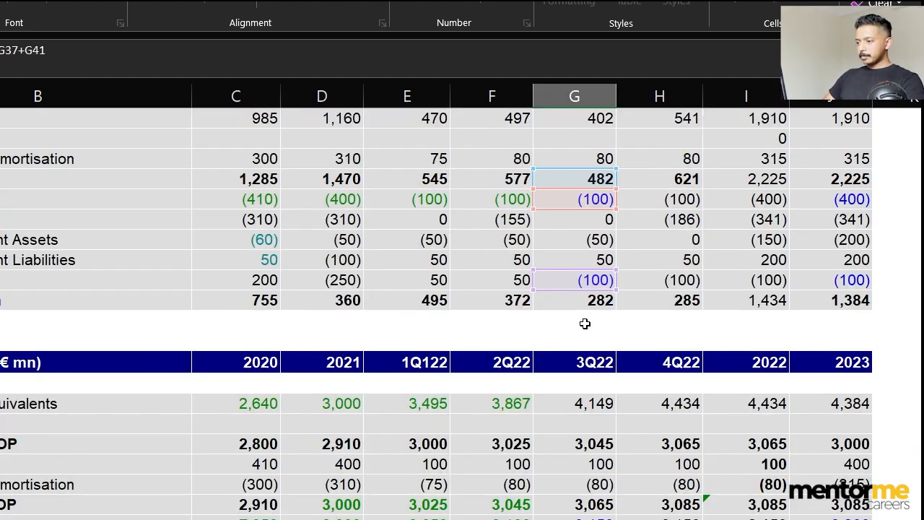
Clear the 2024 free cash flow in G75.
scroll(585, 324, "down", 10)
left_click_drag(585, 219, 578, 241)
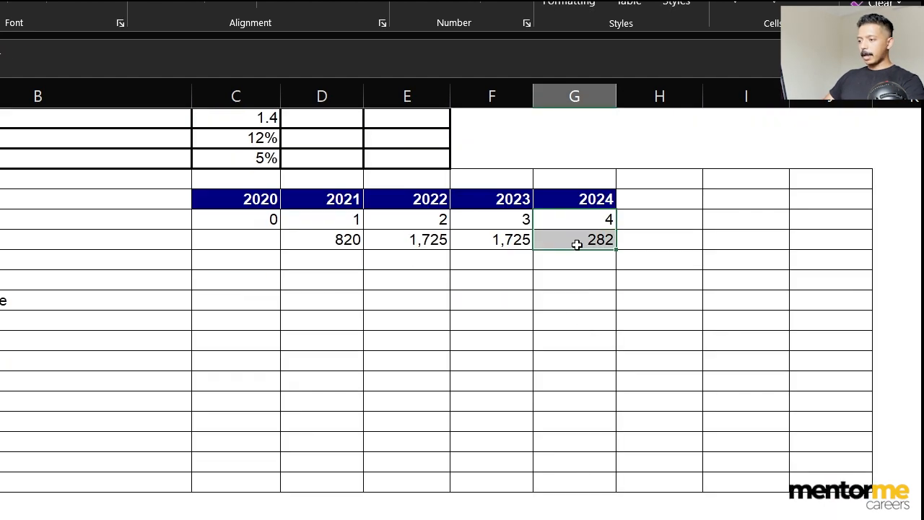
left_click(578, 242)
key("Delete")
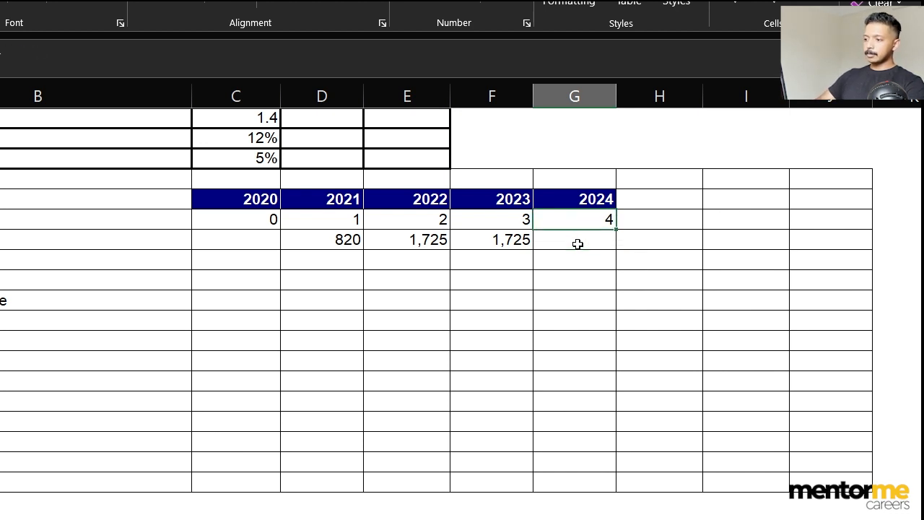
key("Left")
key("Left")
key("Left")
key("Left")
key("F2")
key("Tab")
key("Down")
key("Left")
key("Right")
type("=")
key("Up")
type("/")
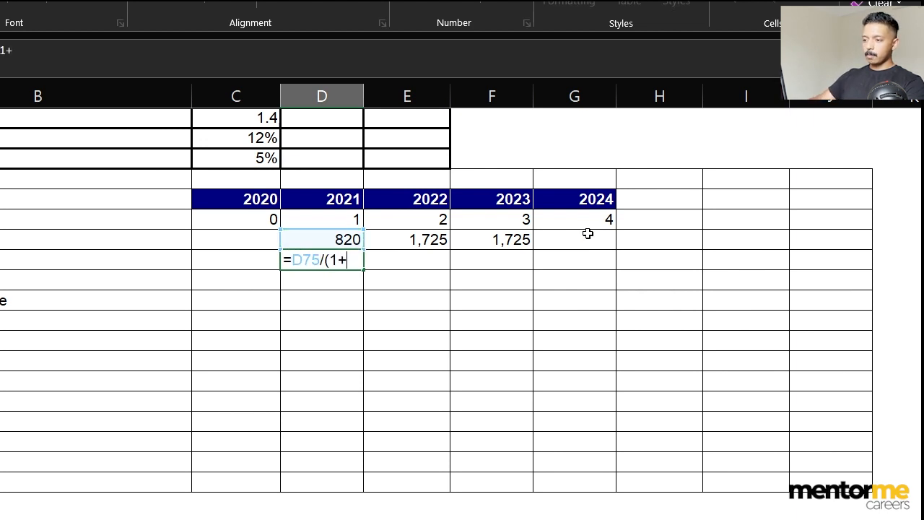
scroll(583, 237, "up", 1)
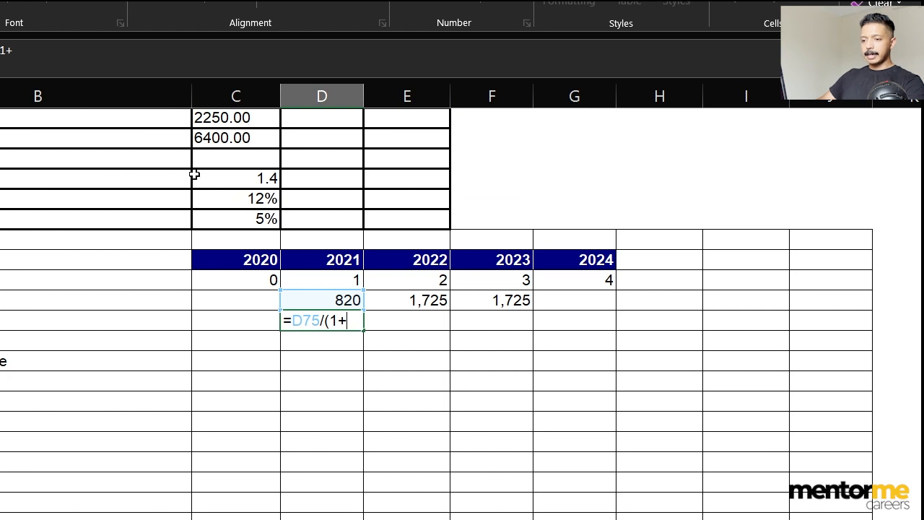
key("Escape")
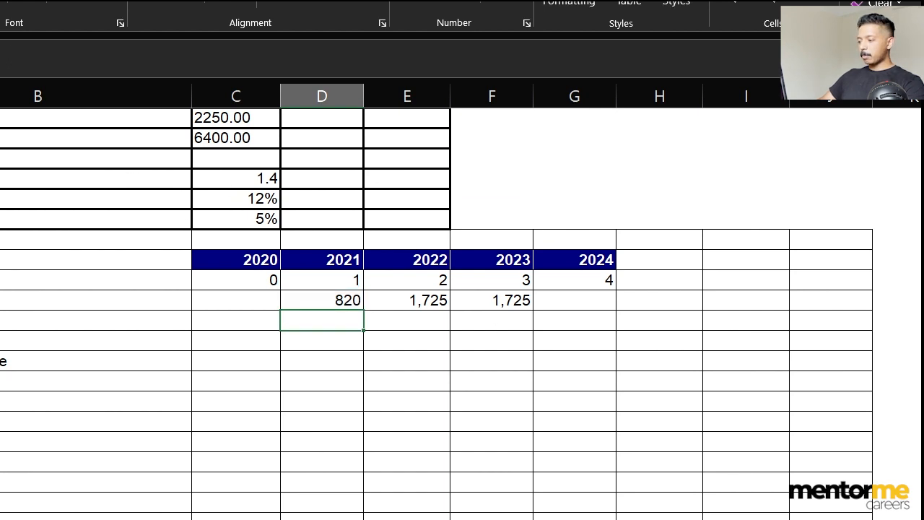
Start the cost of equity formula in C68 with the market return less the risk-free rate, =(C70-C71).
scroll(462, 304, "up", 1)
scroll(463, 303, "up", 2)
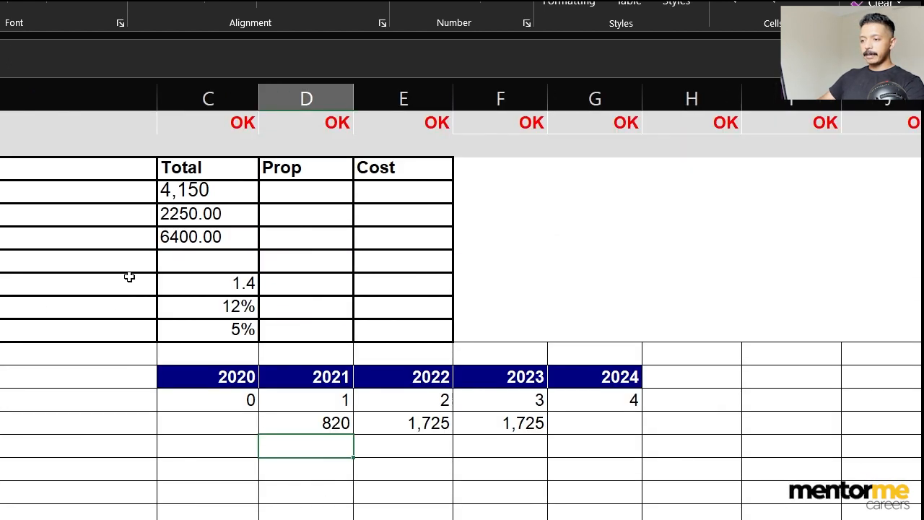
left_click(215, 258)
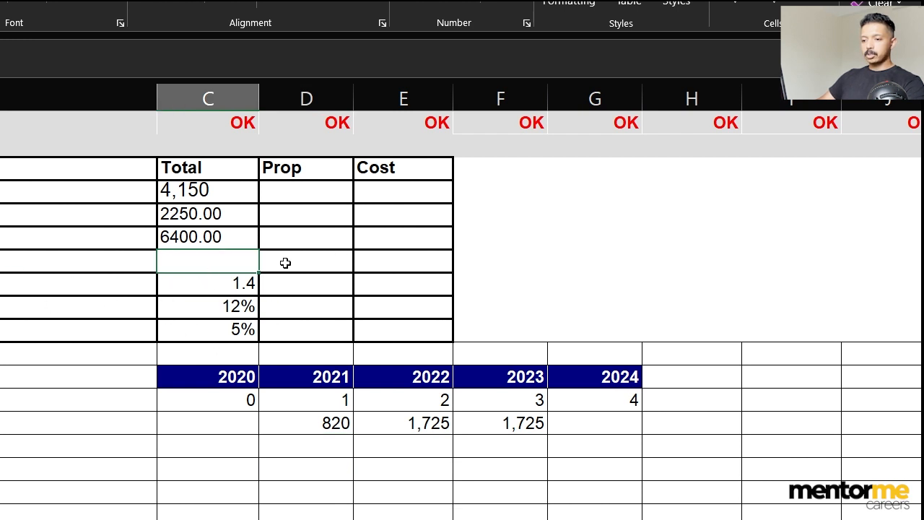
left_click(44, 292)
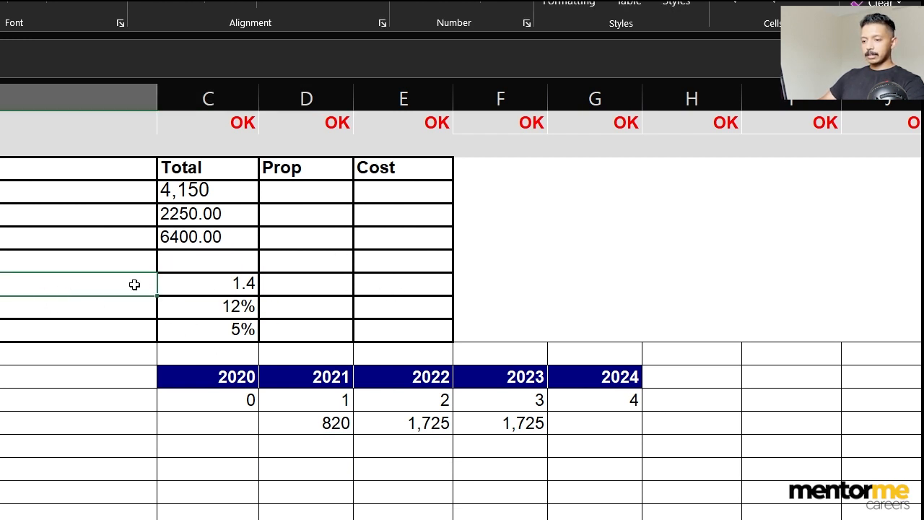
key("Up")
key("Down")
key("Down")
key("Up")
key("Right")
key("Up")
type("=(")
key("Down")
key("Down")
type("-")
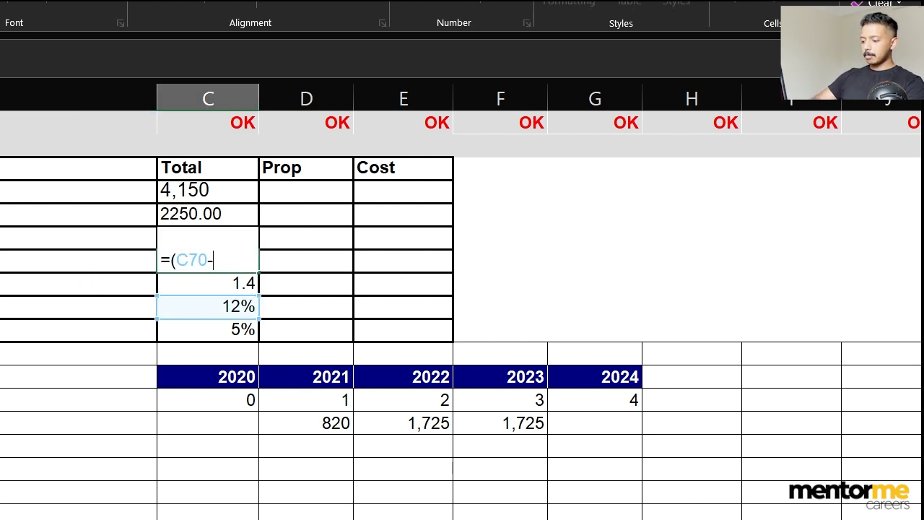
key("Down")
key("Down")
key("Down")
type(")")
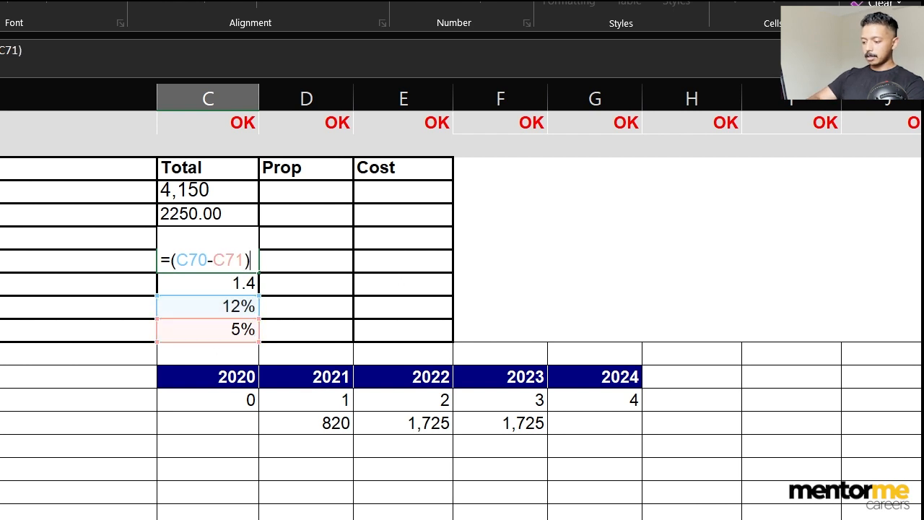
Multiply the C68 premium by the beta in C69 and add the risk-free rate, completing =(C70-C71)*C69+C71.
type("*")
key("Down")
key("Down")
key("Up")
type("+")
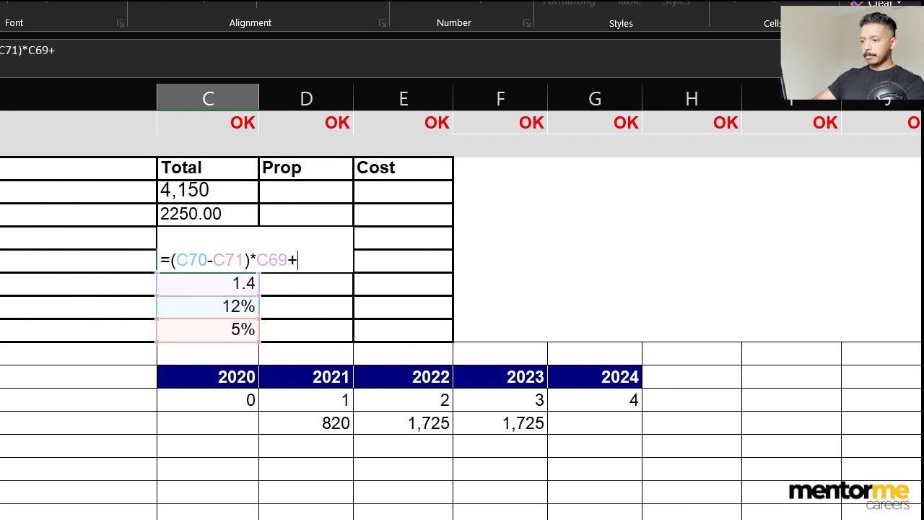
key("Down")
key("Down")
key("Down")
key("ctrl+Return")
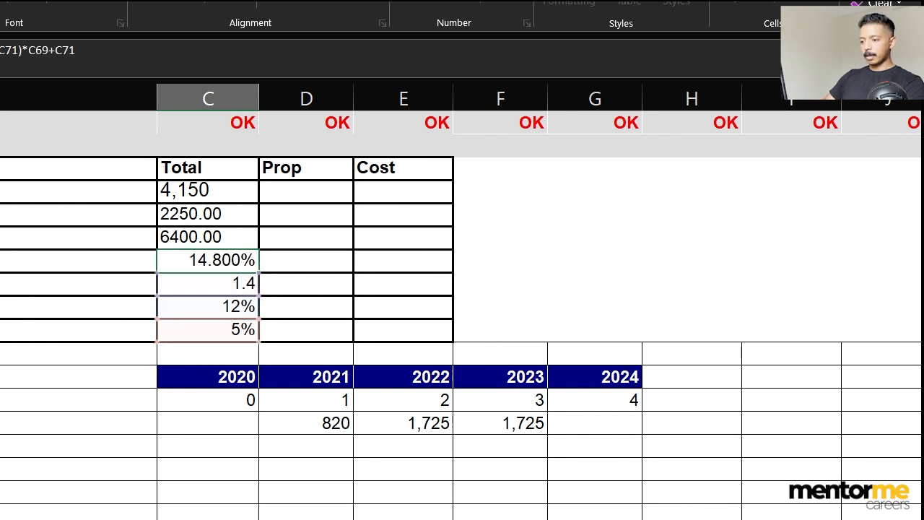
Discount the 2021 cash flow in D76 at the cost of equity with =D75/(1+$C$68)^D74.
left_click(308, 465)
left_click(305, 448)
type("=")
key("Up")
type("*(1")
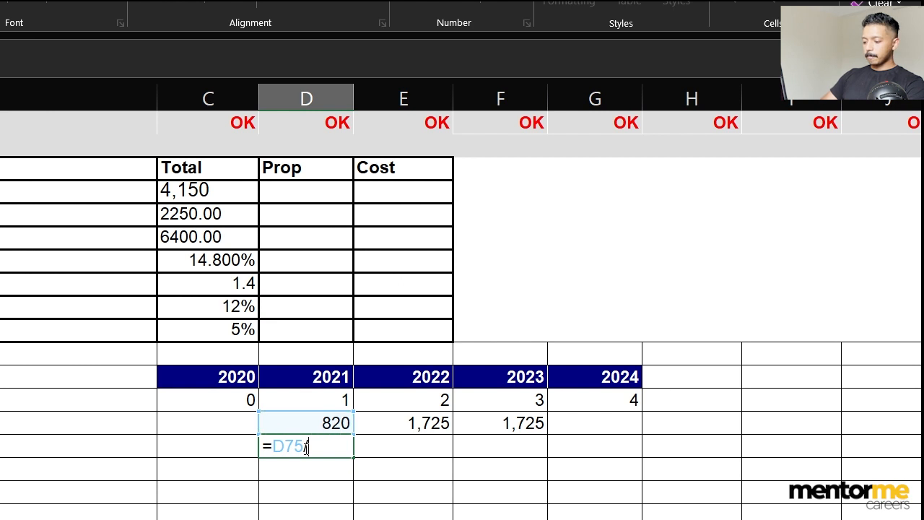
type("+")
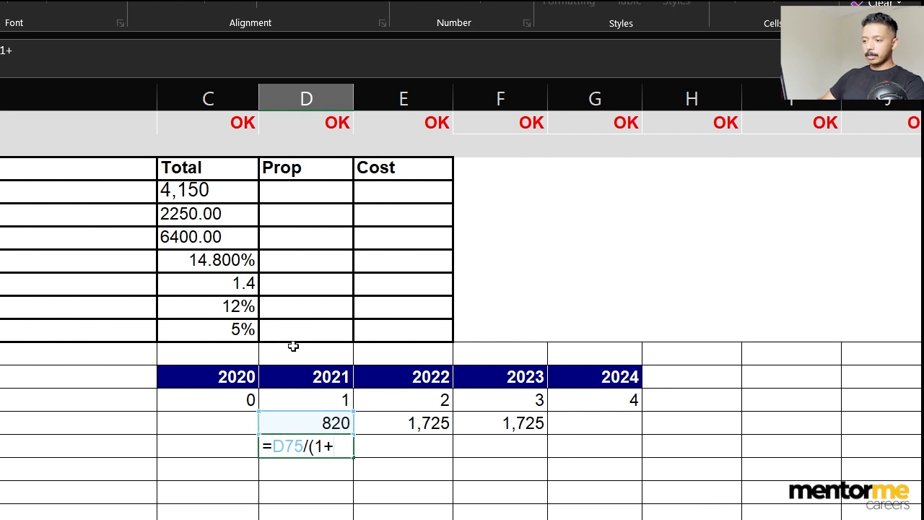
left_click(237, 266)
key("F4")
type(")")
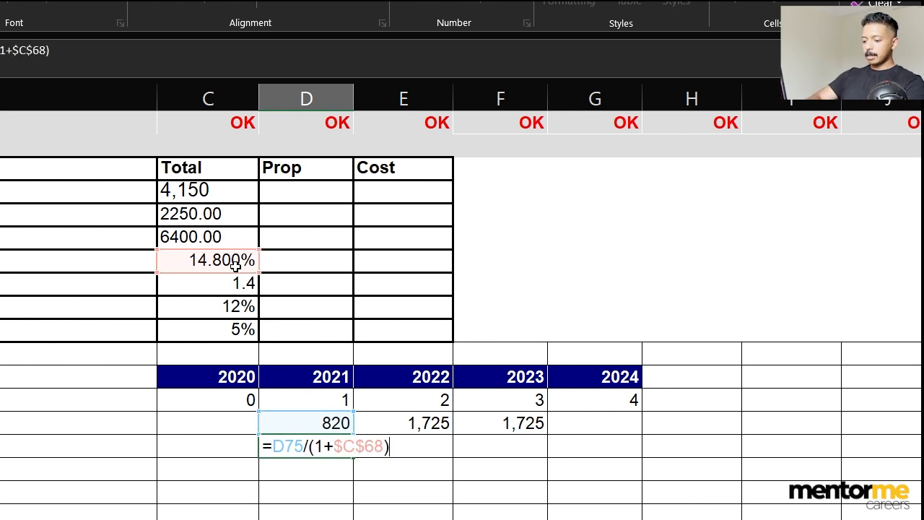
type("^")
key("Up")
key("Up")
key("Return")
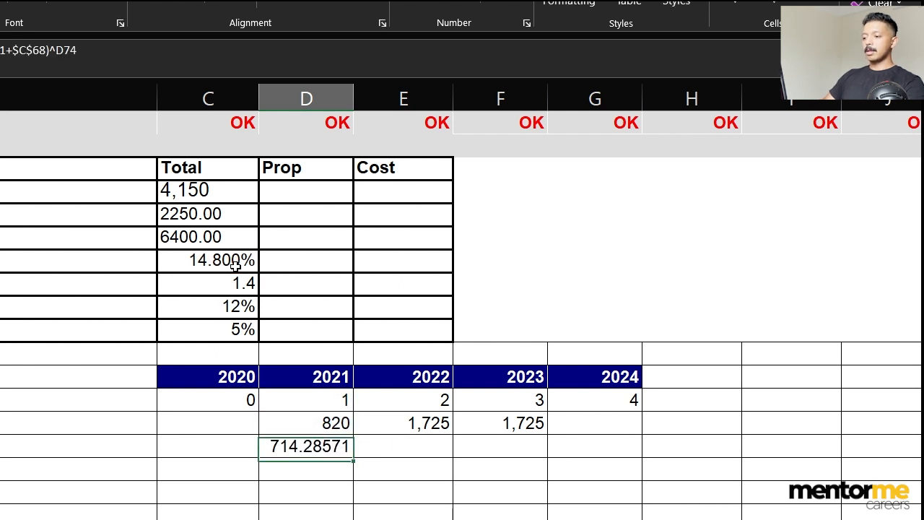
Copy the present value formula from D76 across to the 2022 and 2023 columns.
key("Up")
key("ctrl+c")
key("shift+Right")
key("shift+Right")
key("ctrl+v")
key("Escape")
key("Right")
key("Left")
key("Right")
key("Right")
key("Right")
key("Left")
key("Right")
key("Up")
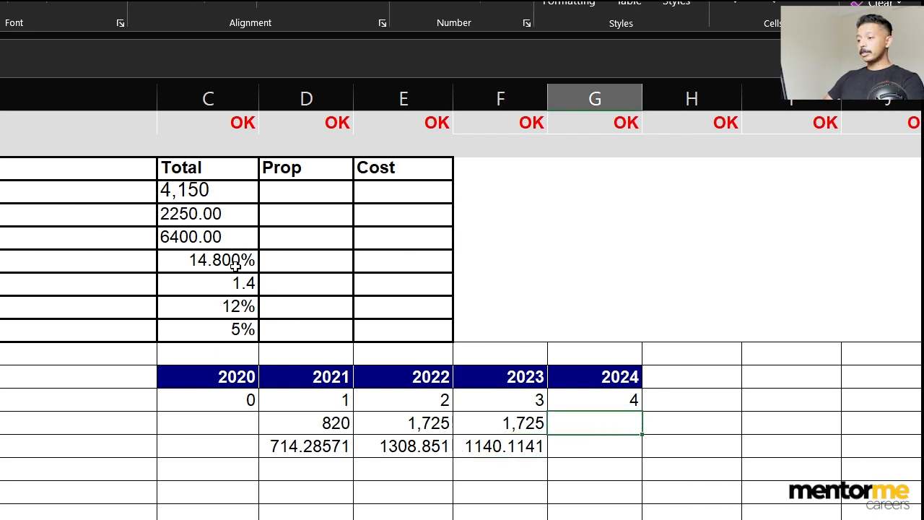
type("=")
key("Left")
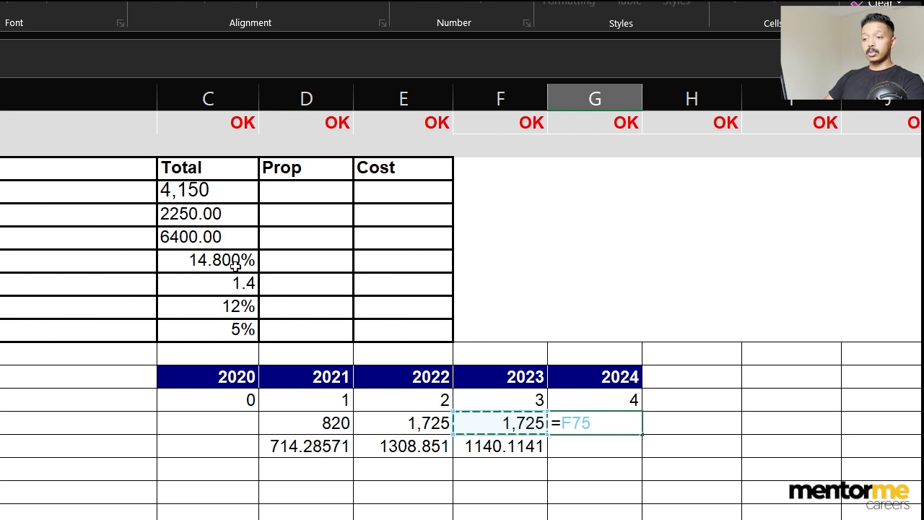
key("Escape")
Add a growth assumption label in B72 and enter 2% beside it in C72.
key("Left")
key("Left")
key("Left")
key("Left")
key("Left")
key("Up")
key("Up")
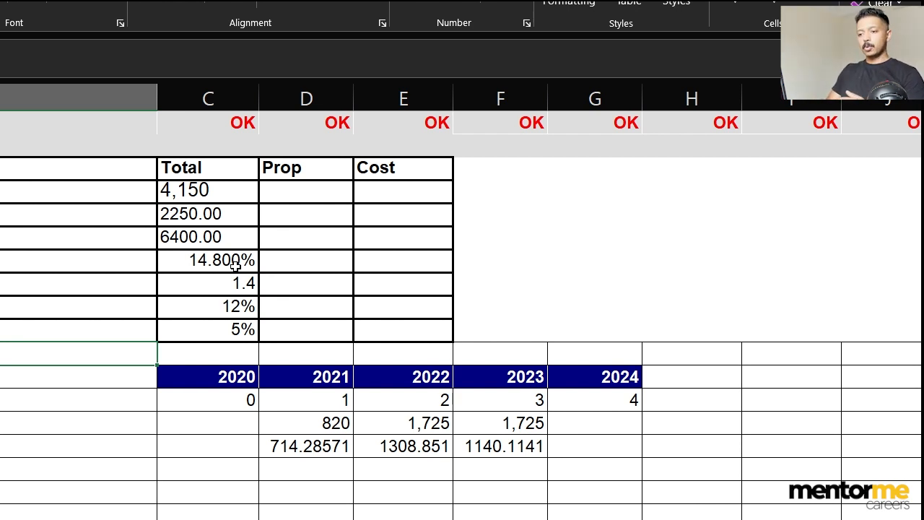
type("E")
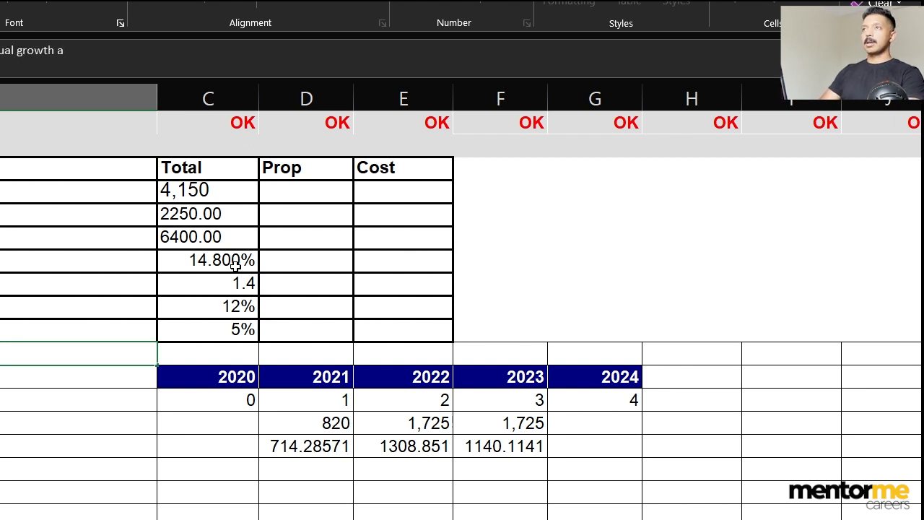
key("Right")
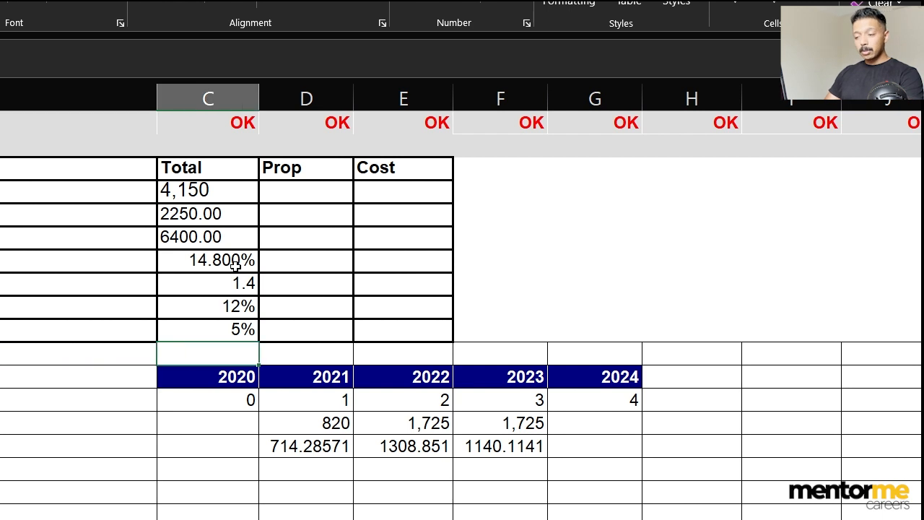
type("2%")
key("Return")
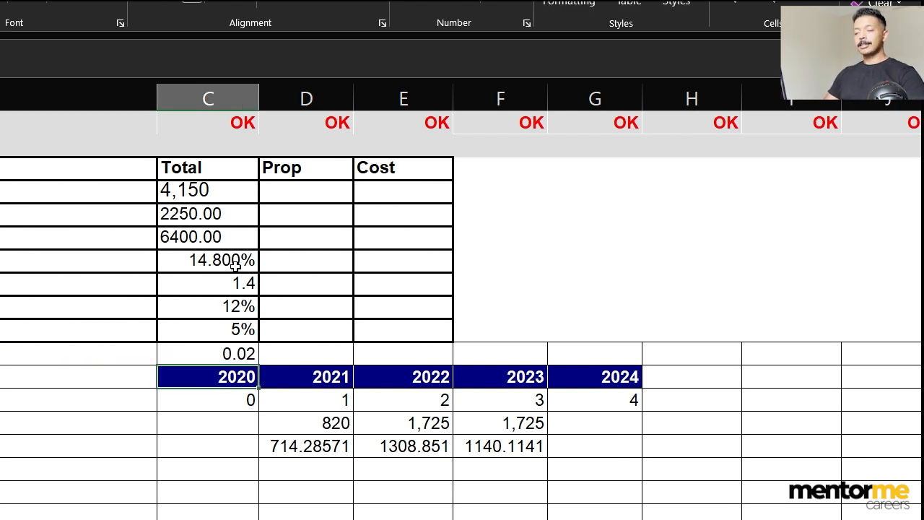
Format the growth rate in C72 as a percentage with one decimal place.
left_click(220, 353)
left_click(443, 4)
left_click(492, 3)
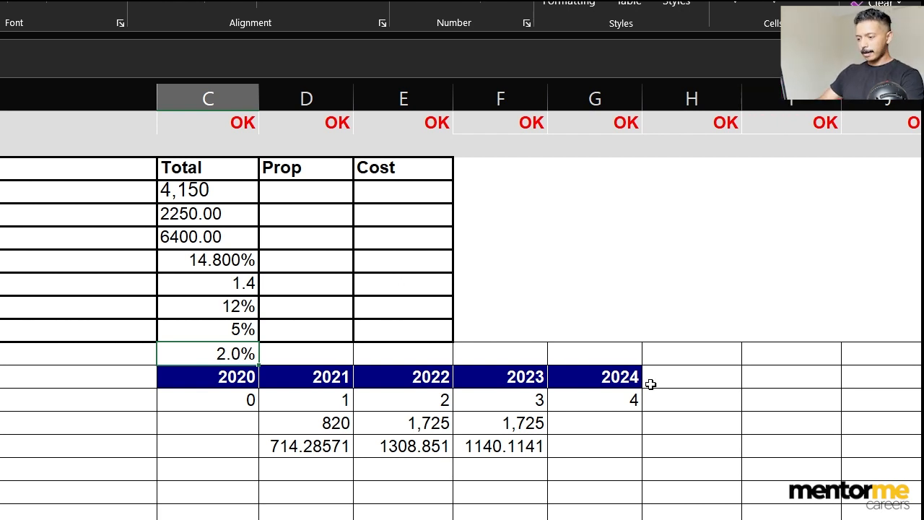
Calculate the 2024 terminal value in G75 with the perpetual growth formula =F75*(1+$C$72)/(C68-C72).
double_click(594, 450)
left_click(632, 416)
type("=")
key("Left")
type("*")
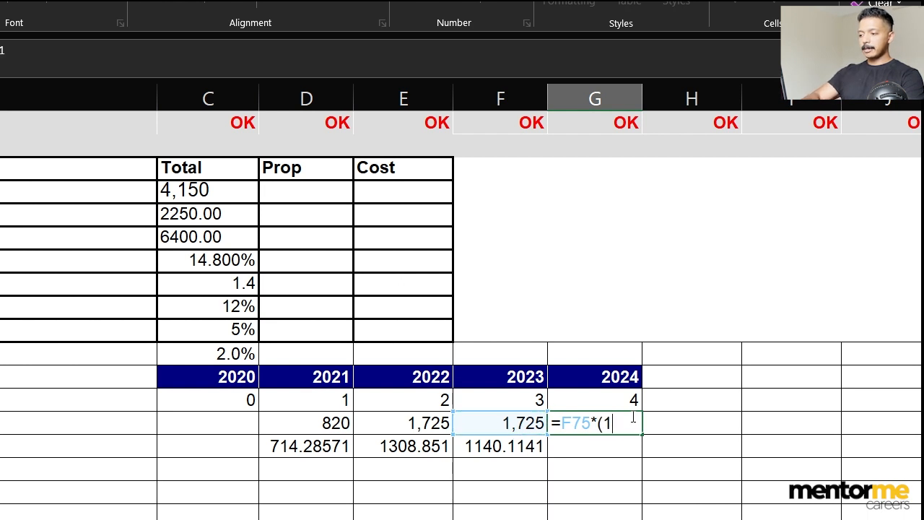
type("(1+")
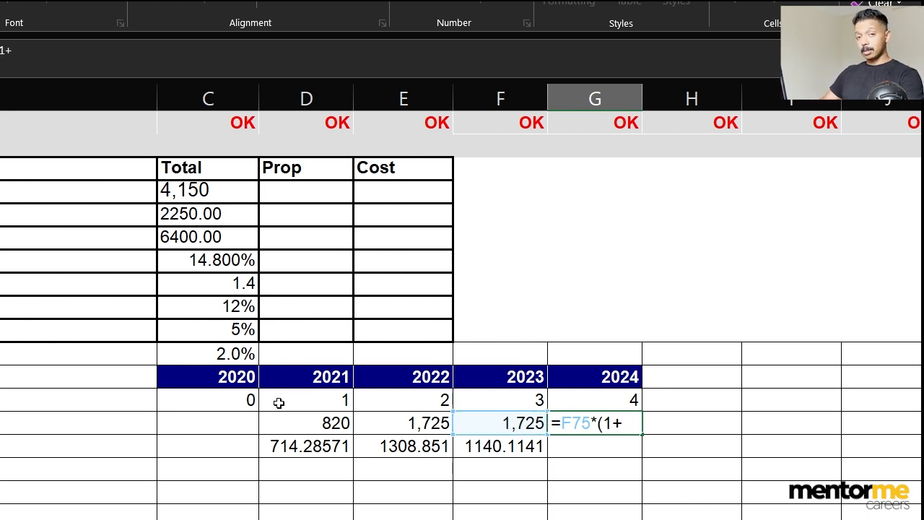
left_click(240, 349)
key("F4")
type(")/(")
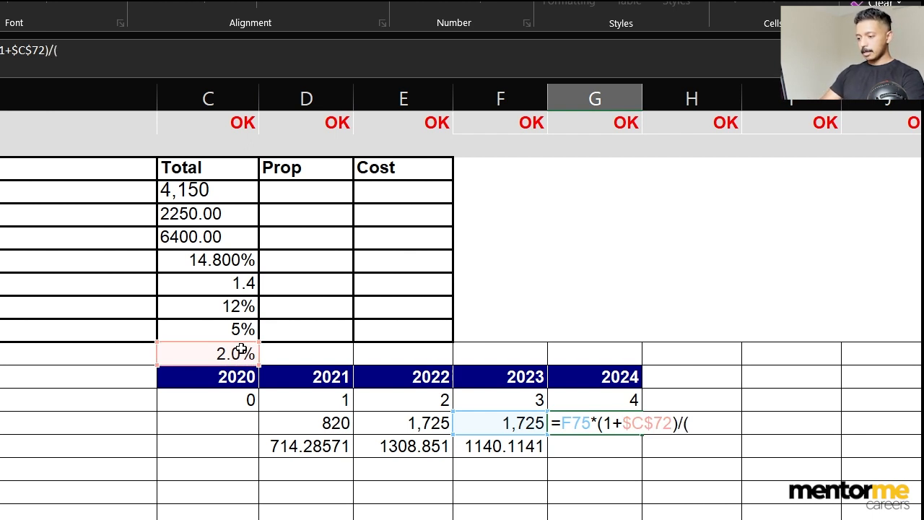
left_click(230, 260)
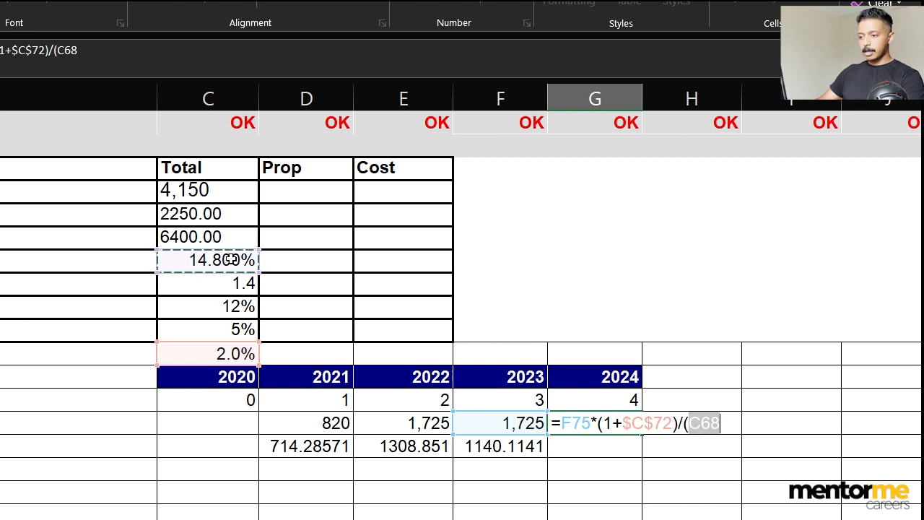
type("-")
left_click(230, 353)
type(")")
key("ctrl+Return")
key("F2")
key("ctrl+Return")
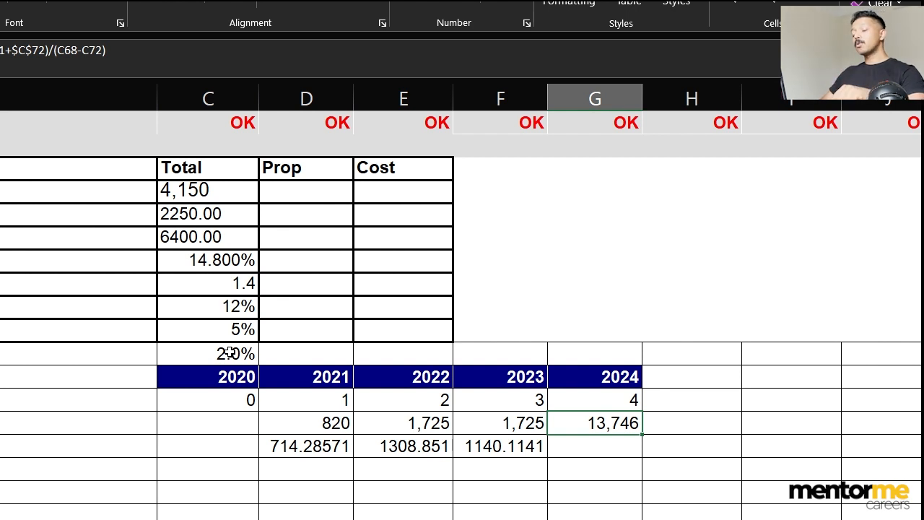
Total the 2021 to 2023 present values in C77 by summing D76:F76.
left_click_drag(647, 397, 895, 400)
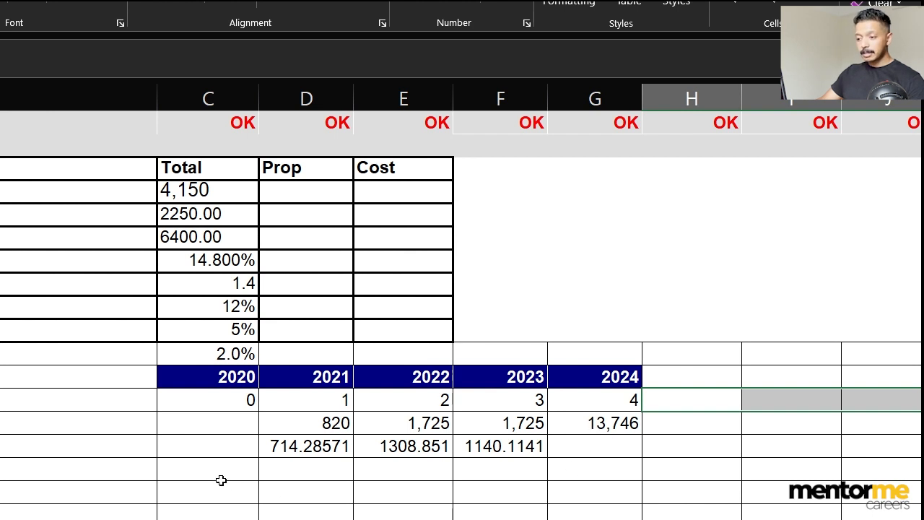
left_click(193, 449)
key("Down")
type("=sum(")
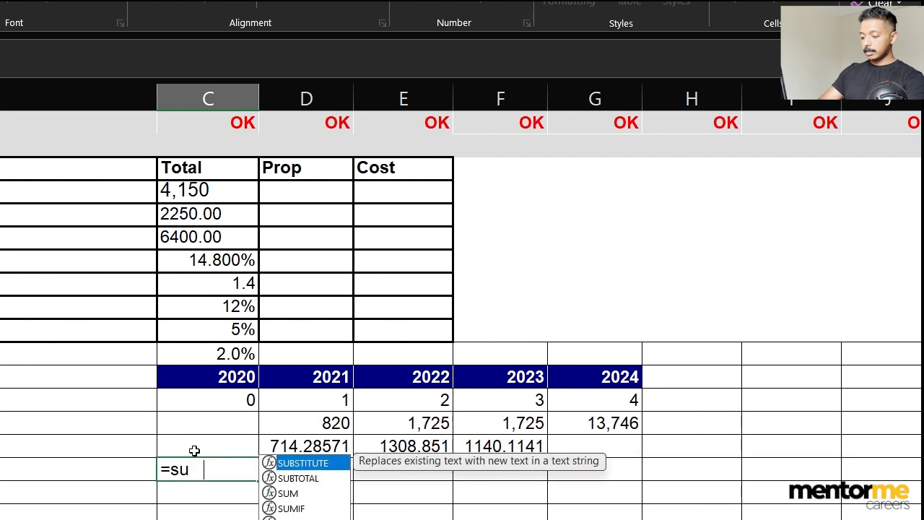
key("Up")
key("Up")
key("Right")
key("Down")
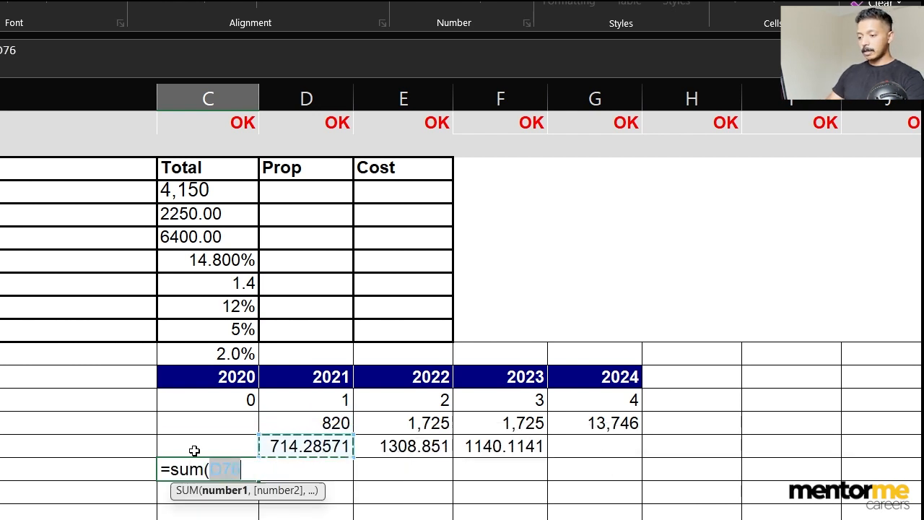
key("shift+Right")
key("shift+Right")
key("Return")
key("Up")
key("F2")
key("Return")
Discount the terminal value to 2020 in C78 with =G75/(1+$C$68)^G74 and check the formula's references.
type("=")
key("Up")
key("Up")
key("Right")
key("Right")
key("Right")
key("Up")
key("Right")
type("/")
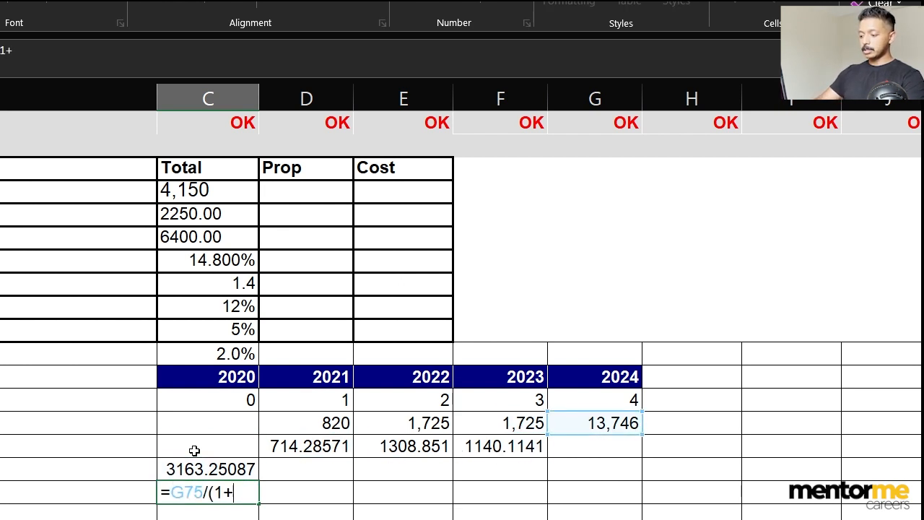
left_click(221, 260)
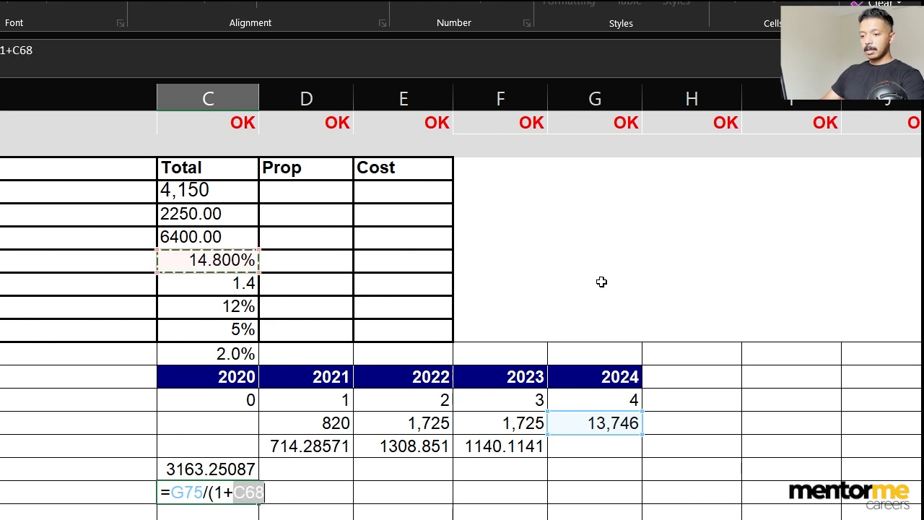
key("F4")
type(")^")
left_click(611, 397)
key("Tab")
key("Left")
key("F2")
key("Tab")
key("Left")
key("F2")
key("Tab")
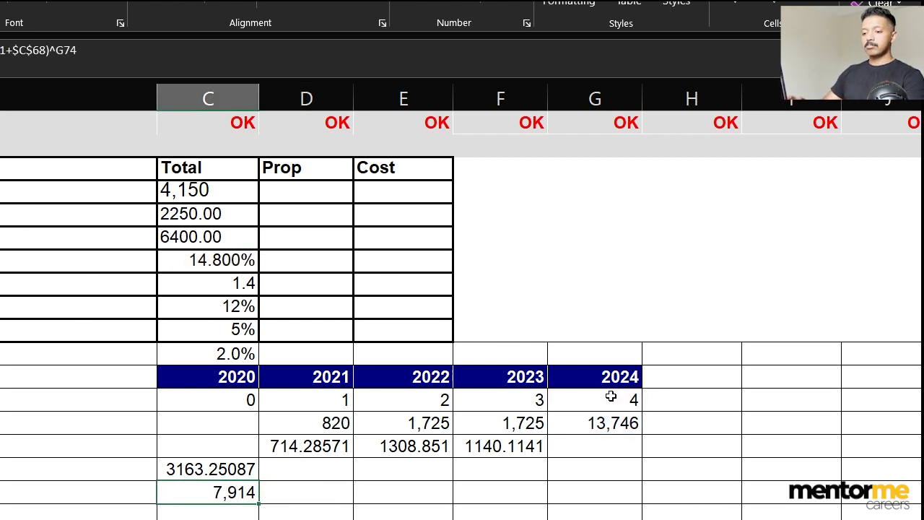
key("F2")
key("Tab")
key("Left")
Move the summed present values up to C76 and the discounted terminal value up to C77.
left_click(242, 469)
left_click_drag(204, 466, 200, 441)
left_click(202, 493)
left_click_drag(204, 486, 205, 465)
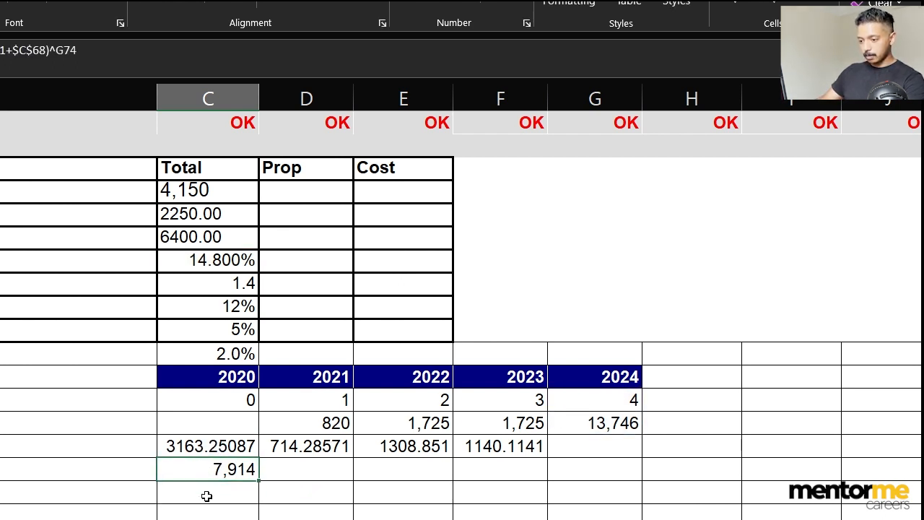
Add the two present values together in C78 with =SUM(C76:C77).
left_click(209, 491)
key("ctrl+z")
type("=sum(")
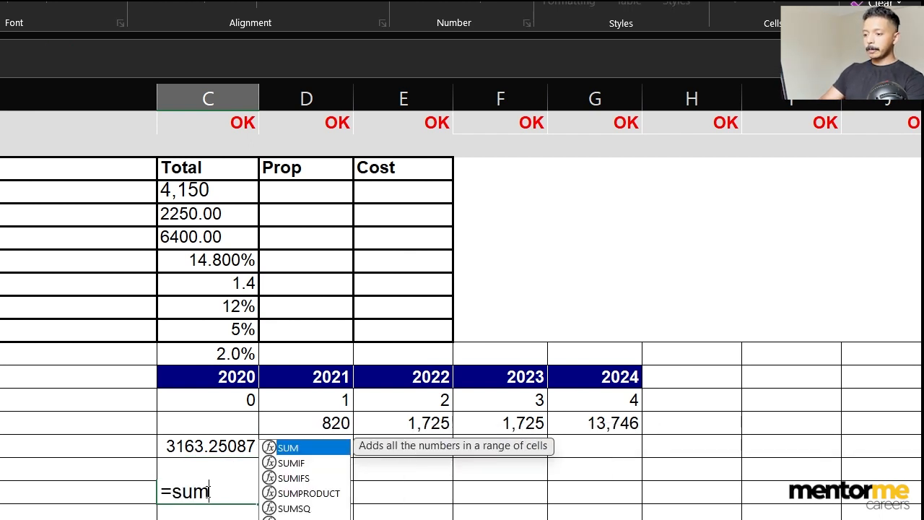
key("shift+Down")
key("ctrl+Return")
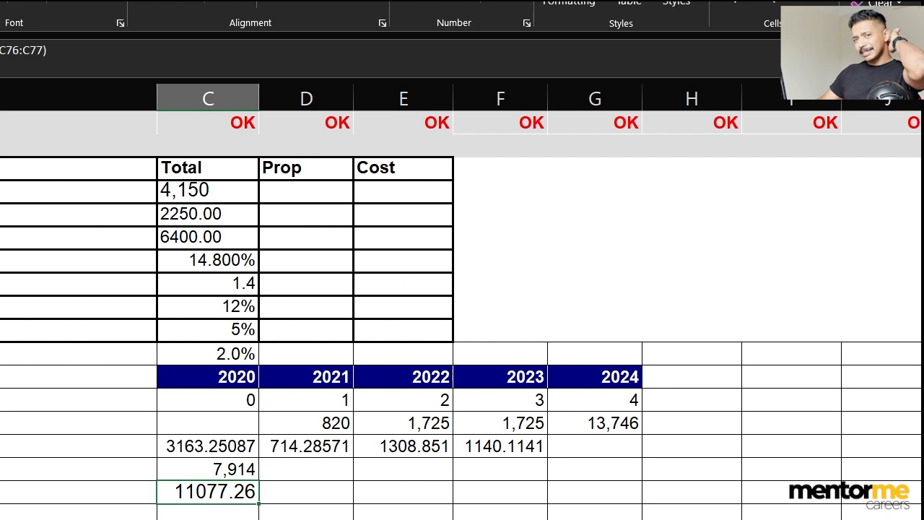
Enter 500 in C79, directly below the combined present value.
left_click(78, 512)
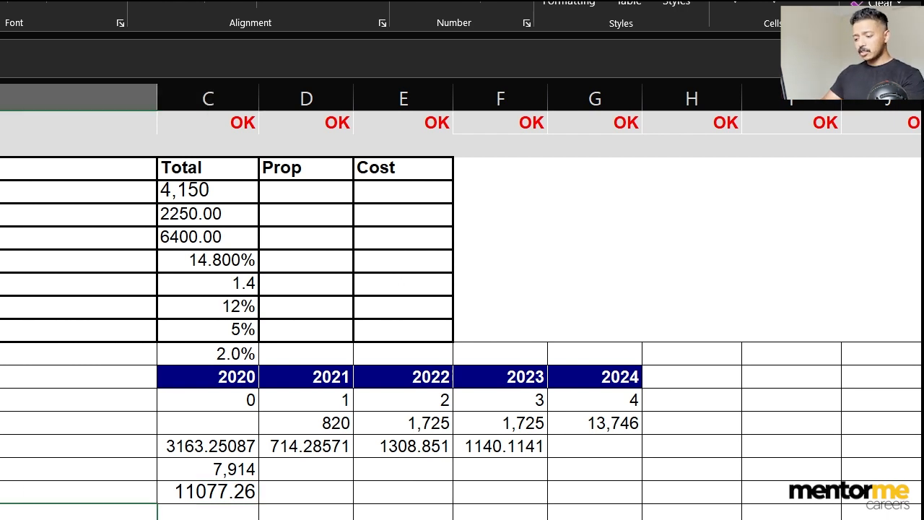
key("Return")
key("shift+space")
key("Right")
key("Left")
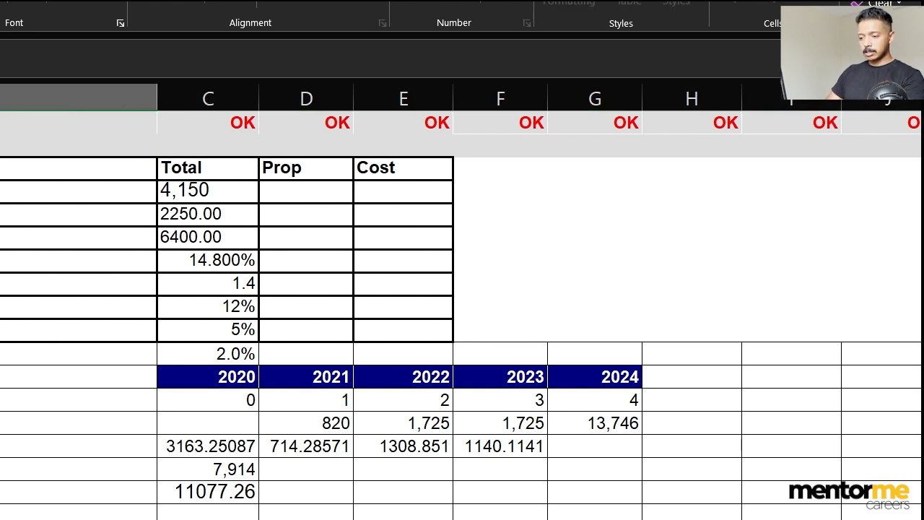
key("Right")
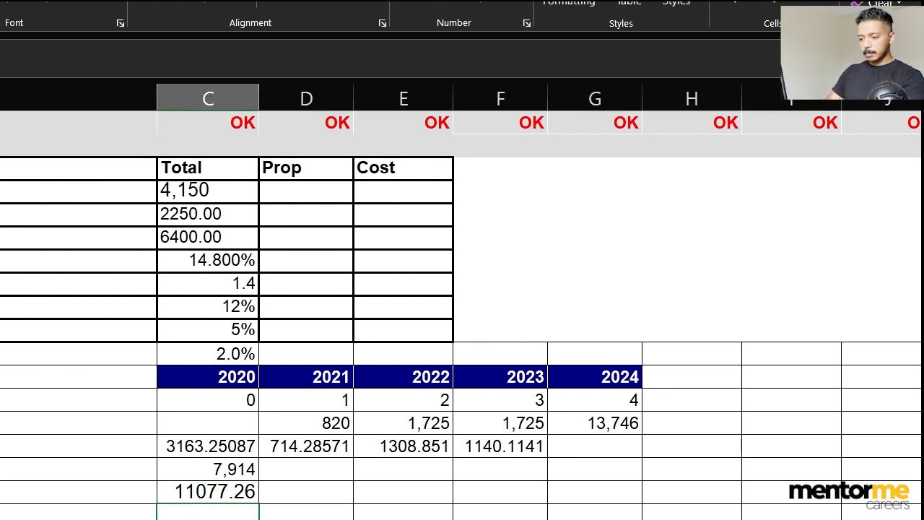
type("500")
Add a value label in B80 and calculate the per-share value beside it in C80 with =C78/C79.
key("Left")
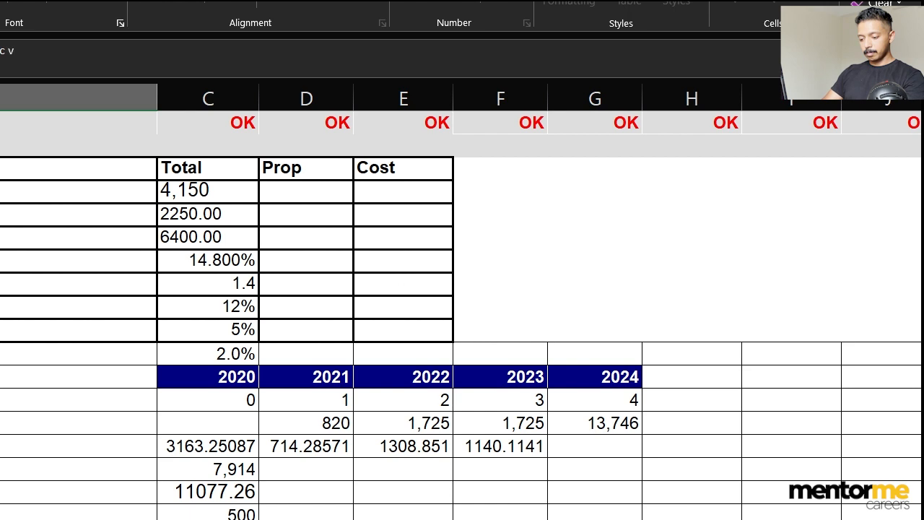
key("Right")
type("=")
key("Up")
key("Up")
type("/")
key("Up")
key("ctrl+Return")
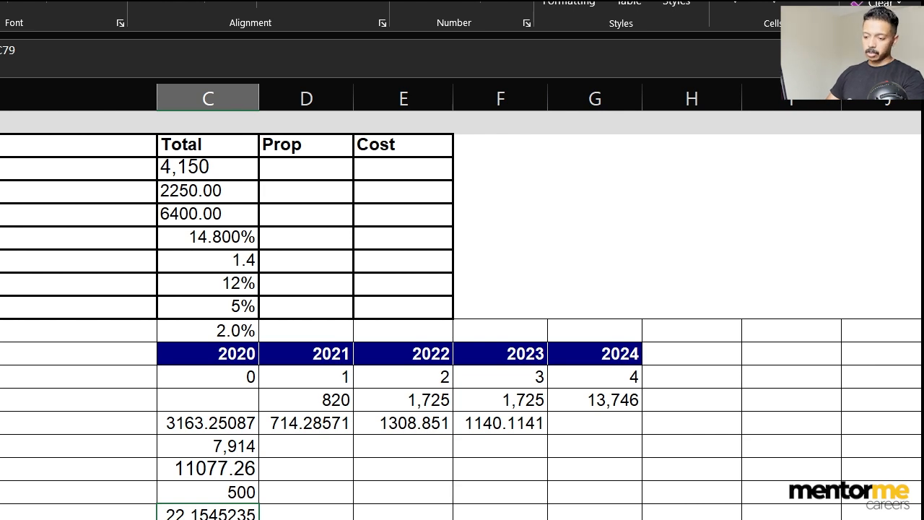
key("Down")
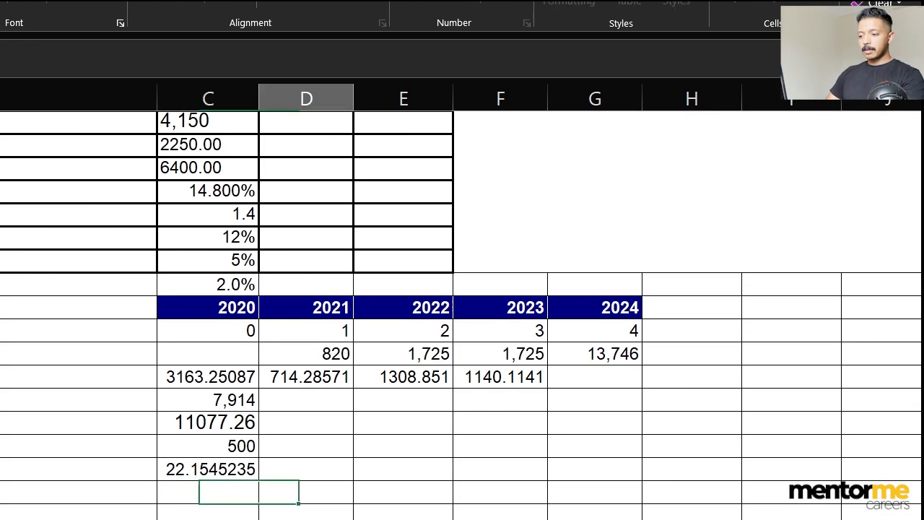
type("=")
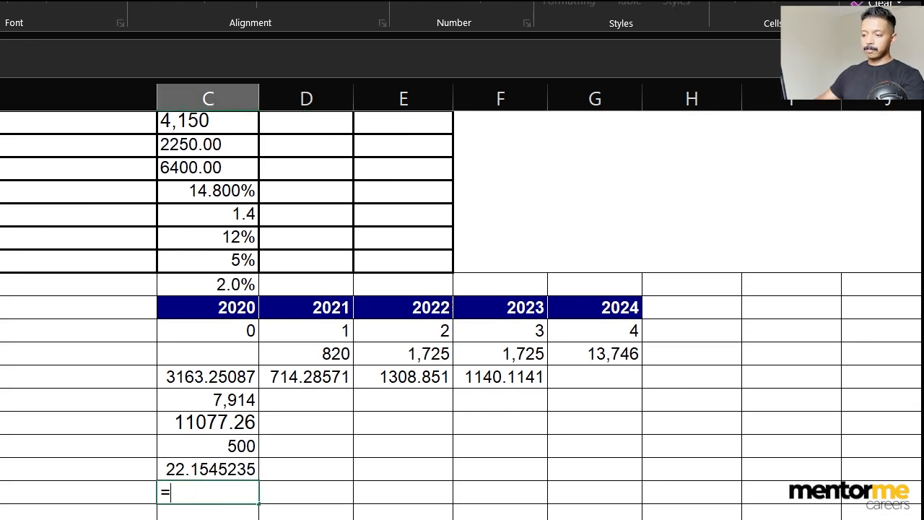
scroll(463, 316, "up", 4)
scroll(226, 443, "up", 12)
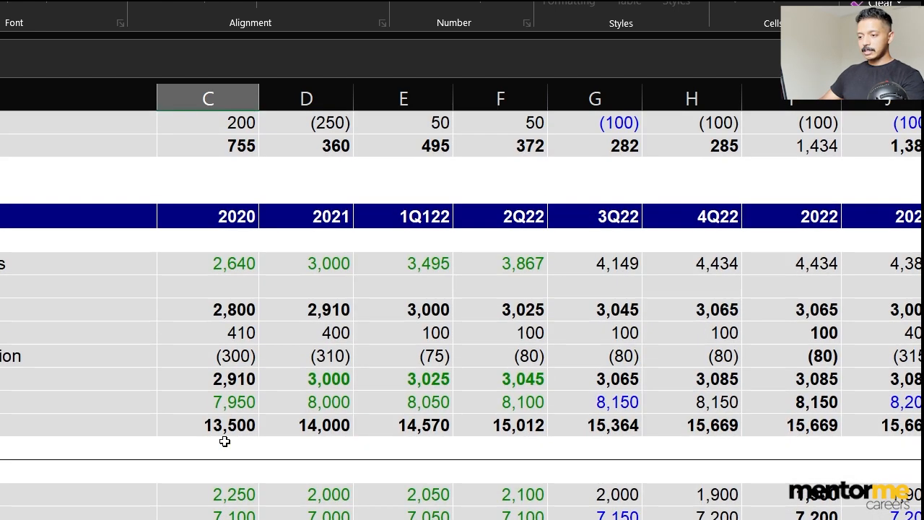
scroll(258, 459, "up", 3)
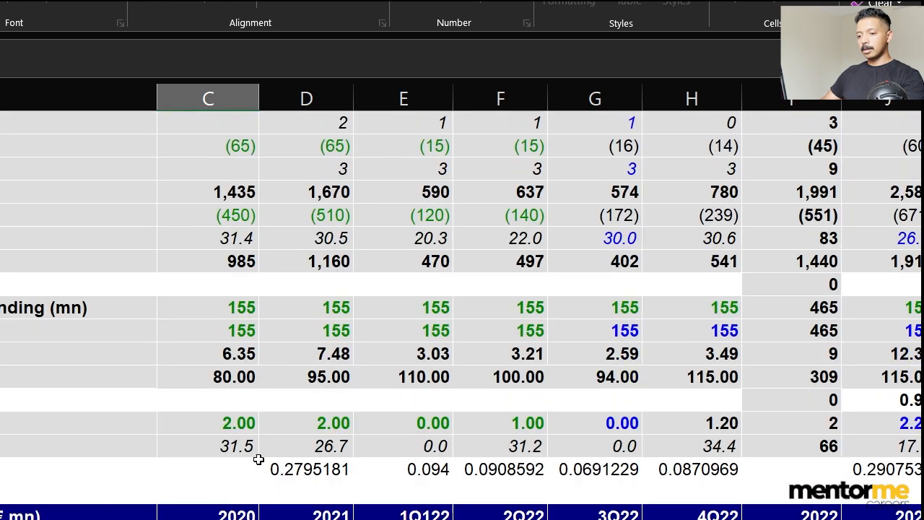
scroll(259, 459, "down", 18)
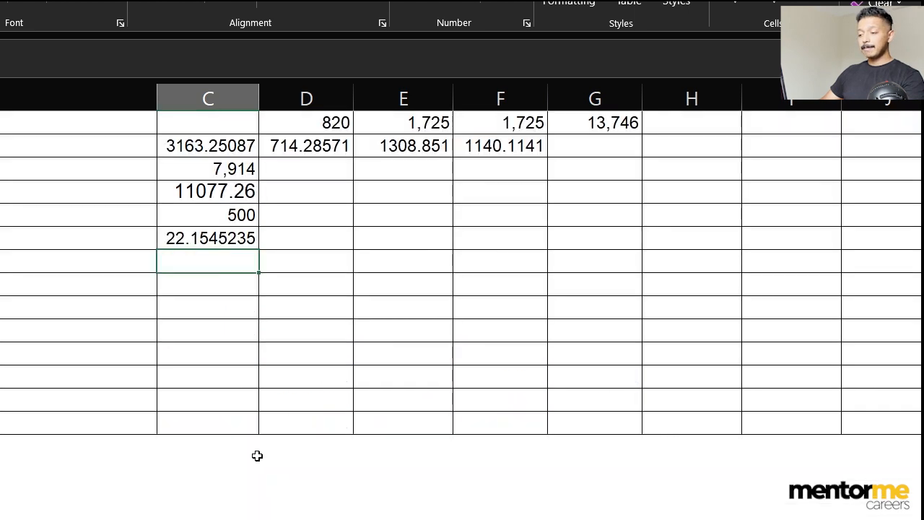
type("=")
key("Escape")
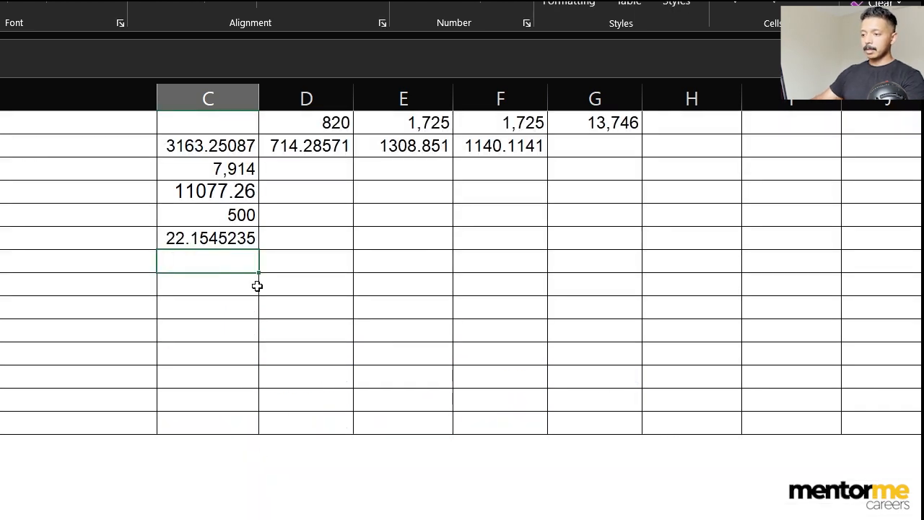
Start the 2021 free cash flow formula in D81 with =D12*(1-30%)-D51, combining after-tax operating profit and depreciation.
left_click(319, 262)
type("=")
scroll(320, 262, "up", 15)
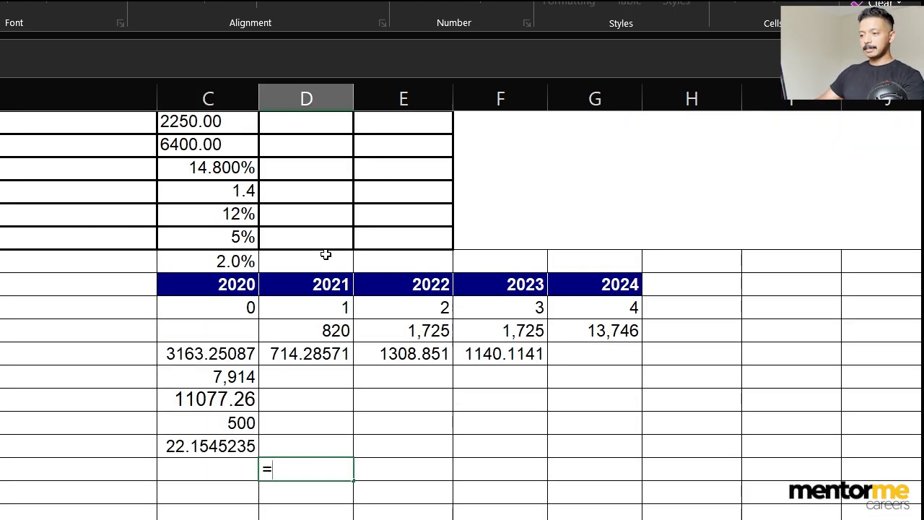
left_click(306, 307)
type("*")
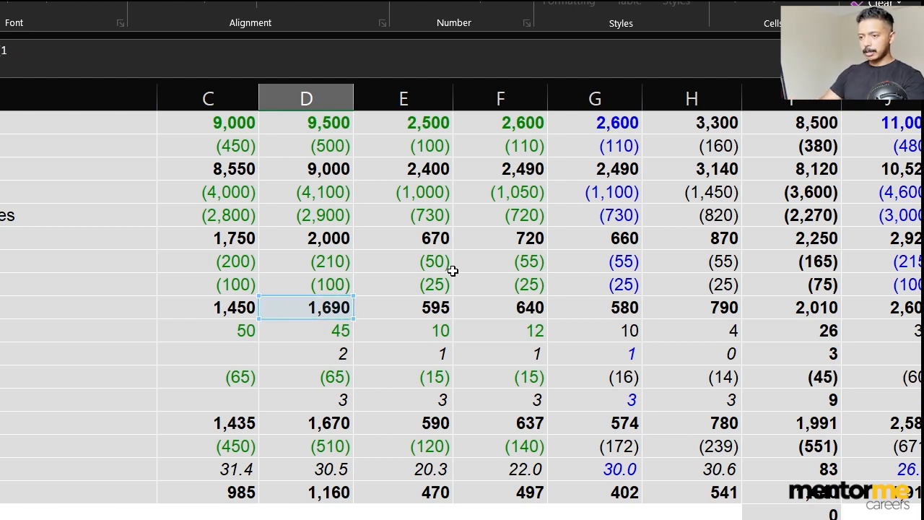
type("(1-30%)")
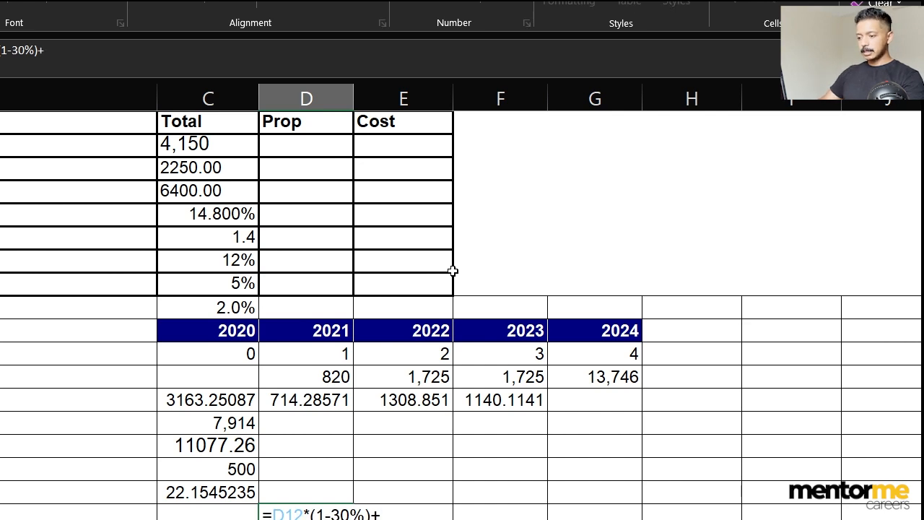
type("-")
scroll(453, 271, "up", 6)
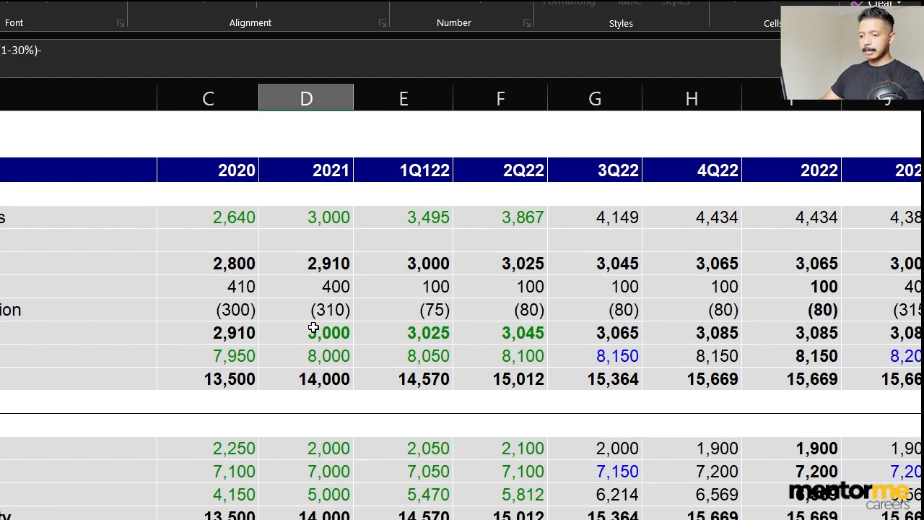
left_click(317, 311)
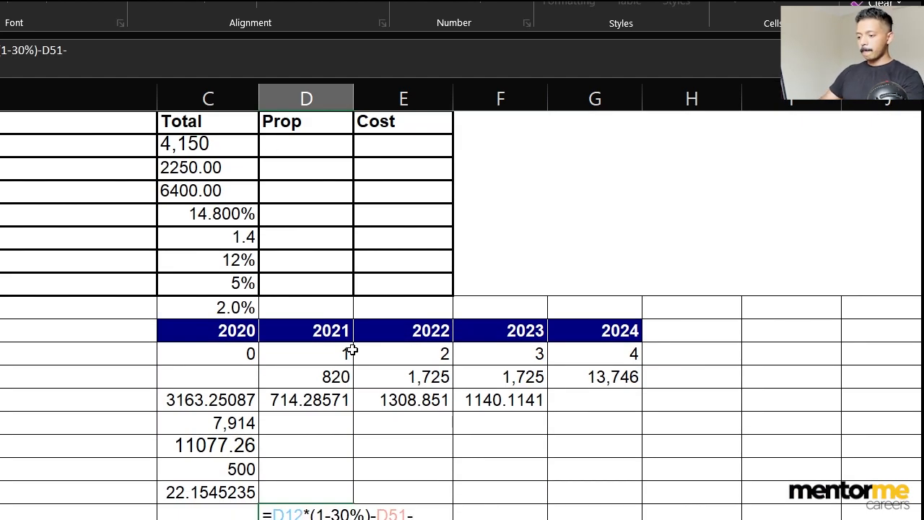
Complete the 2021 free cash flow formula in D81 by adding the two working-capital changes with +SUM(D39:D40).
scroll(388, 503, "up", 5)
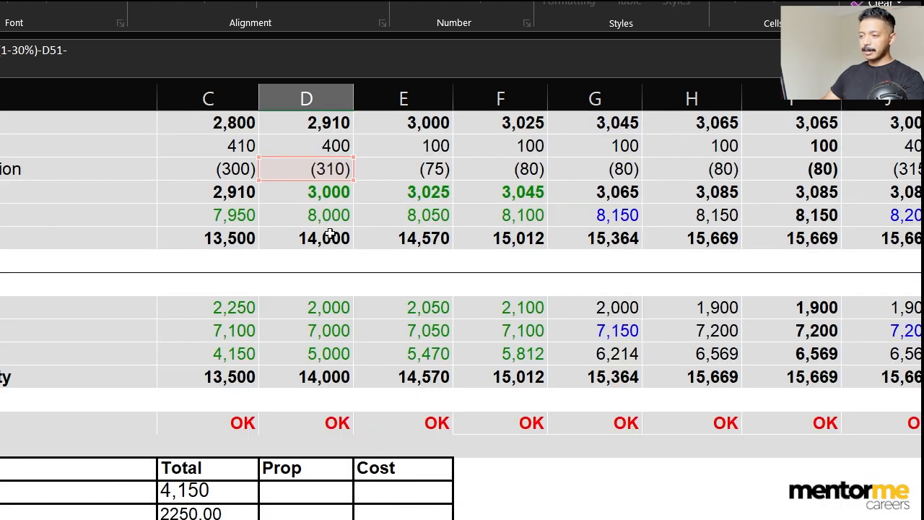
scroll(335, 242, "up", 2)
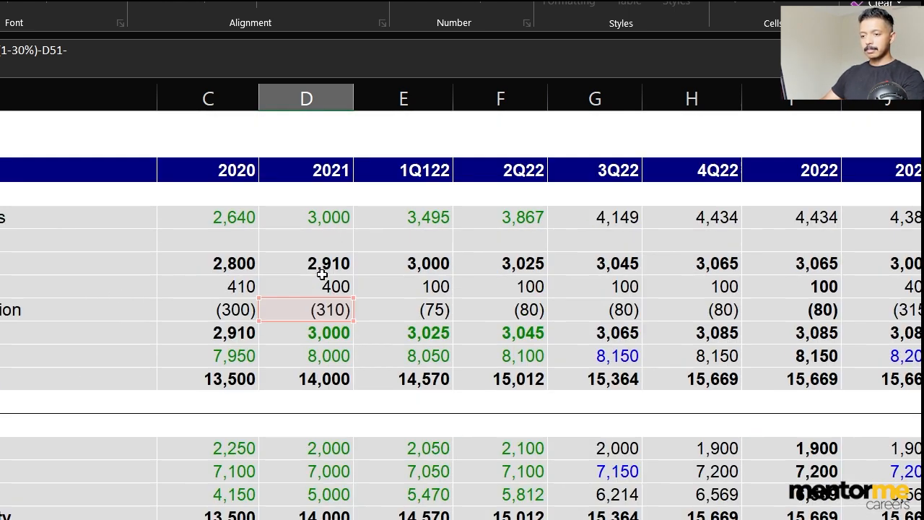
scroll(325, 278, "down", 2)
scroll(321, 290, "up", 4)
scroll(321, 289, "up", 2)
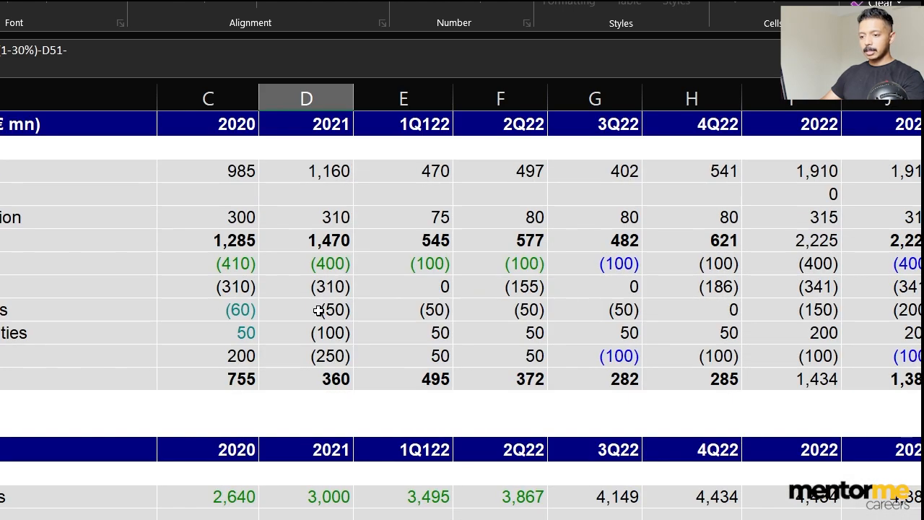
scroll(298, 345, "down", 6)
key("BackSpace")
type("sum(")
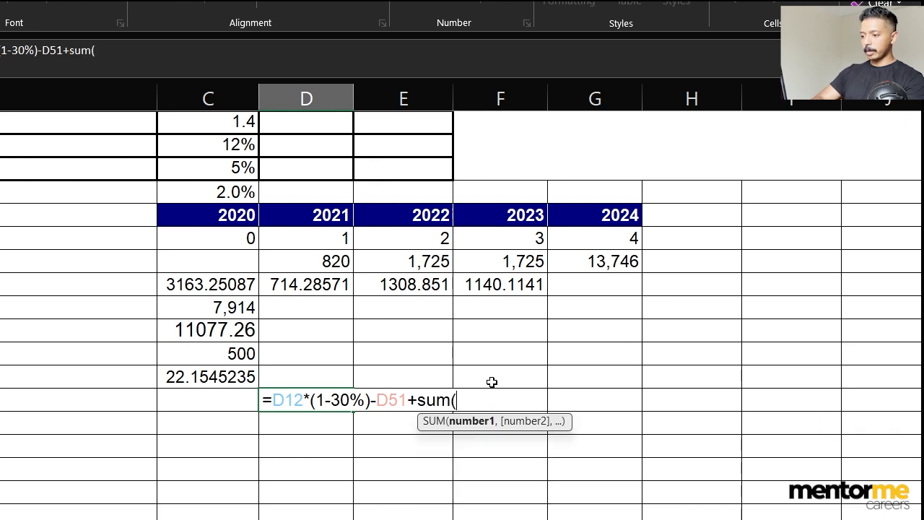
scroll(492, 382, "up", 5)
scroll(484, 397, "up", 8)
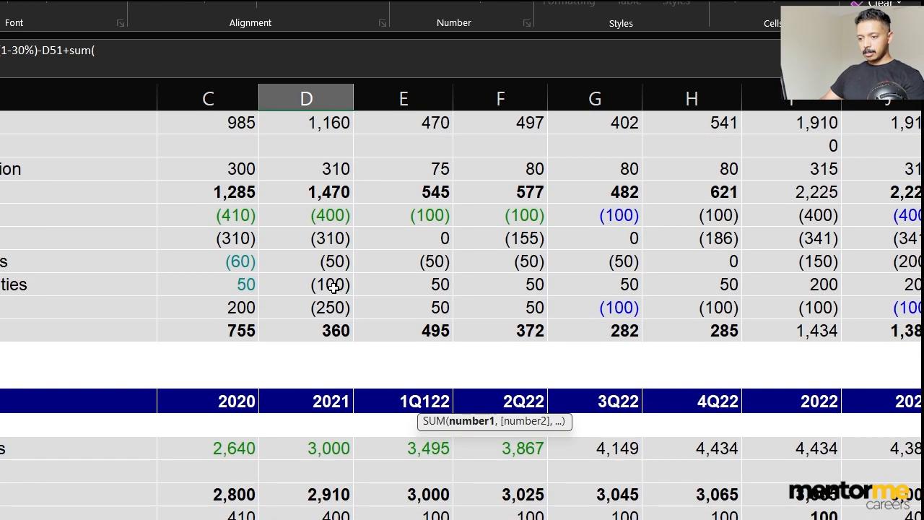
left_click(340, 254)
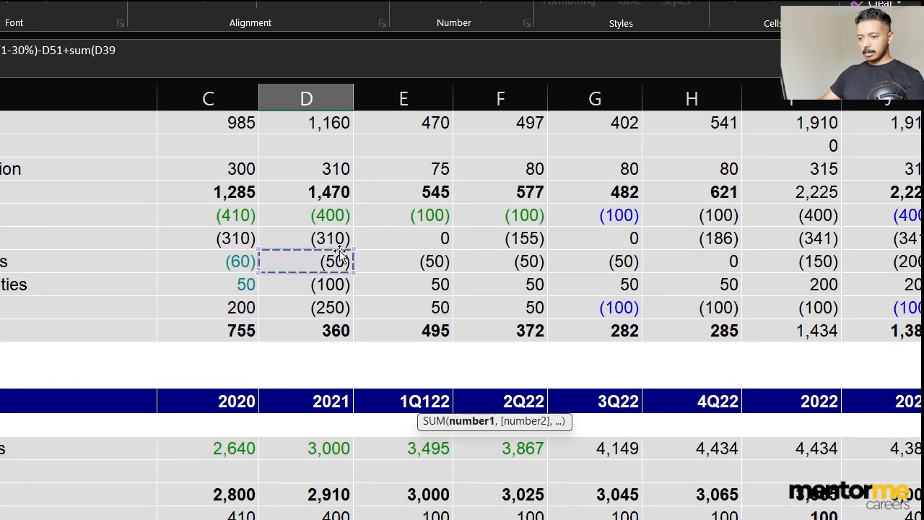
key("shift+Down")
key("Return")
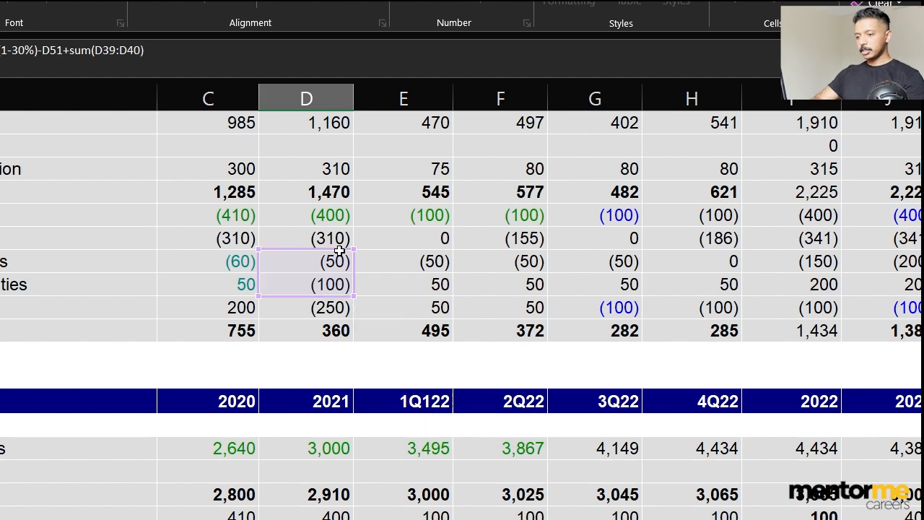
key("F2")
key("Escape")
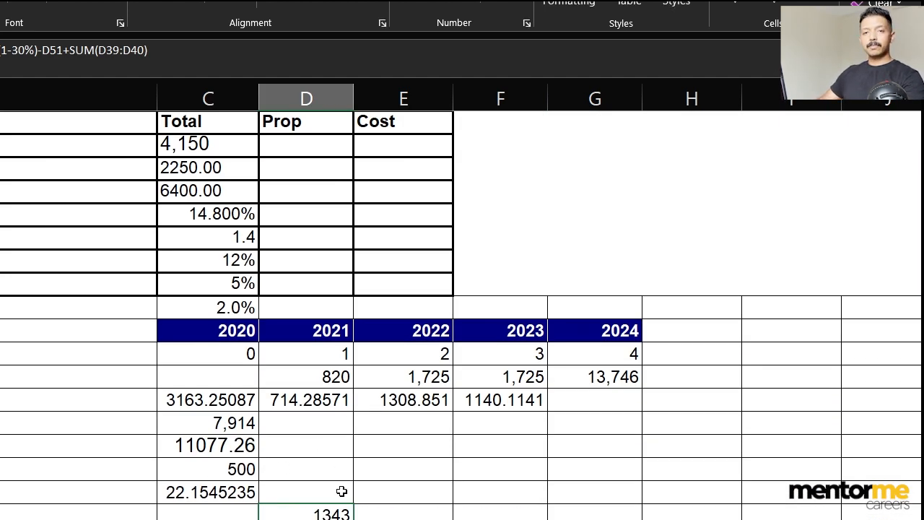
Fill the free cash flow formula from D81 across to G81.
key("shift+Right")
key("shift+Right")
key("shift+Right")
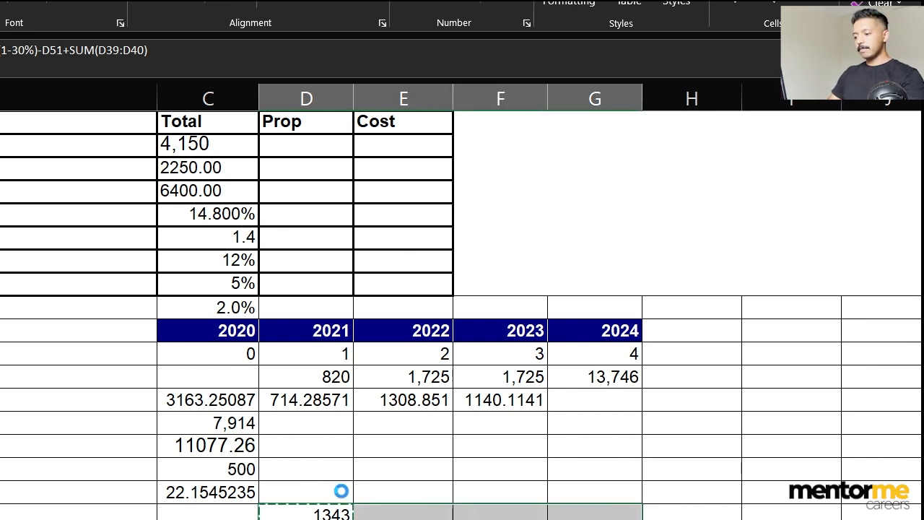
key("ctrl+r")
key("Left")
key("Right")
key("ctrl+c")
type("/")
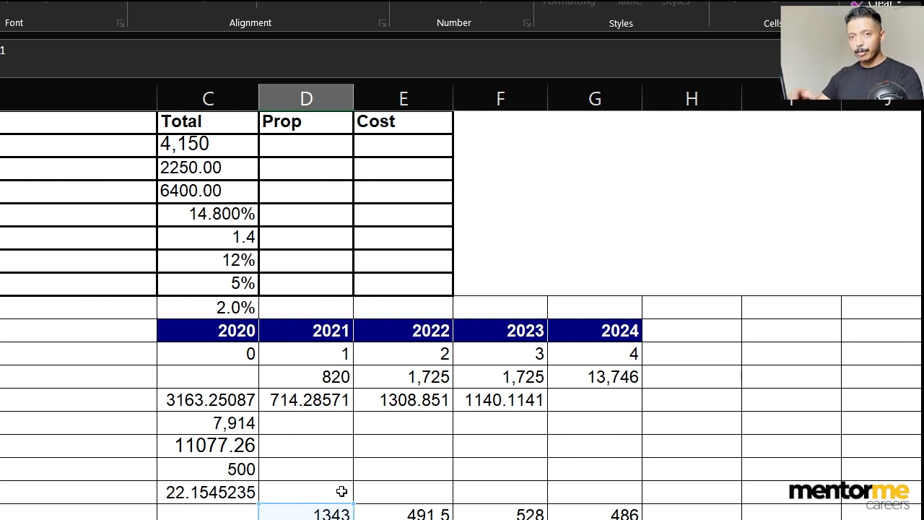
scroll(193, 335, "up", 1)
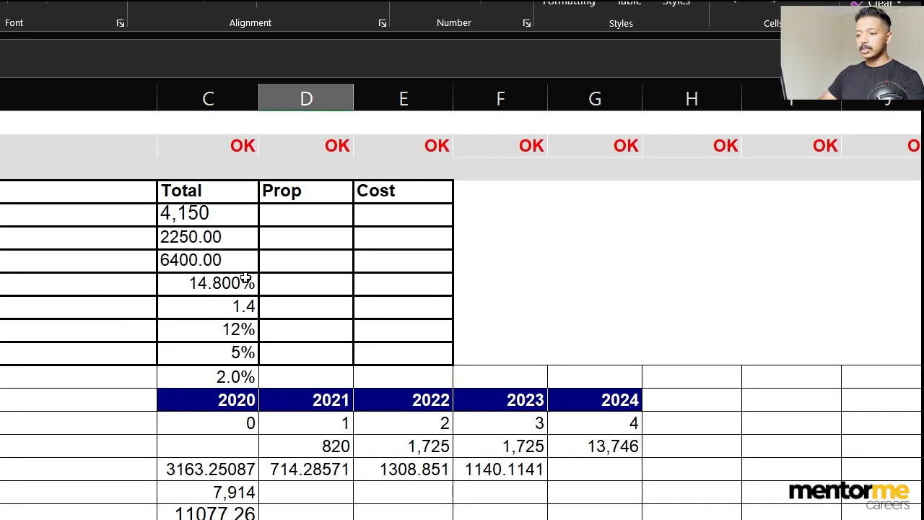
left_click(236, 283)
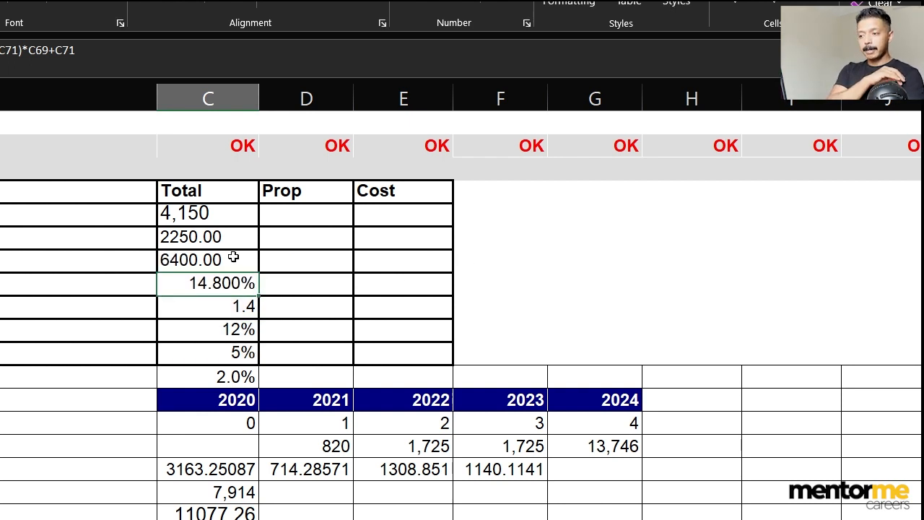
Calculate the equity proportion in D65 with =C65/$C$67, locking the total-capital reference.
left_click(285, 214)
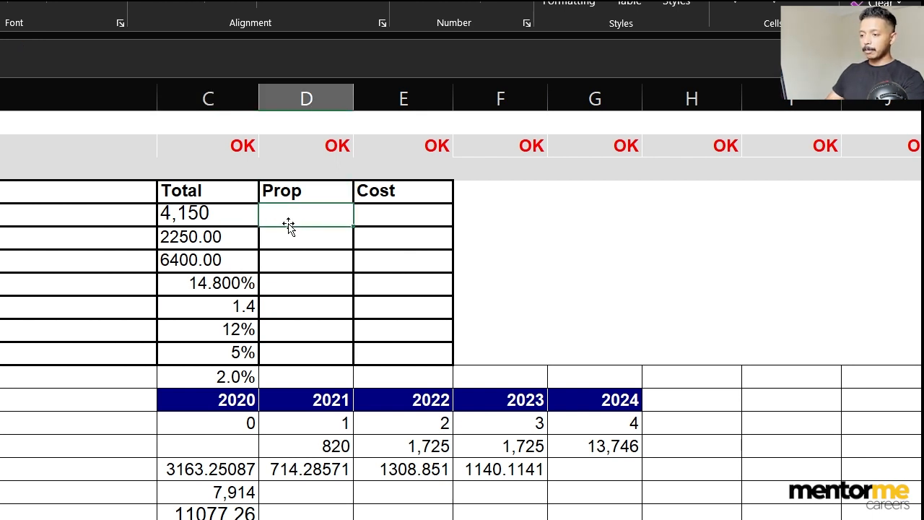
type("=")
key("Left")
type("/")
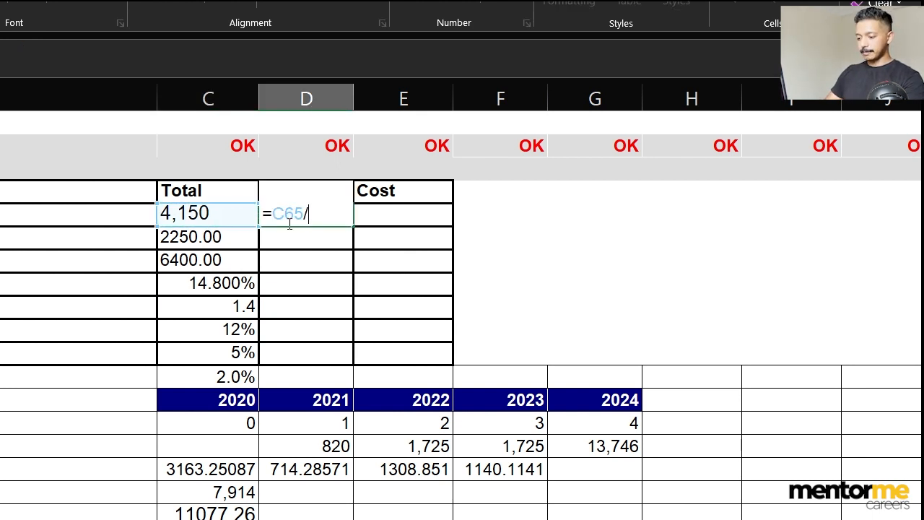
key("Left")
key("Down")
key("Down")
key("F4")
key("ctrl+Return")
Copy the proportion formula down to D66 and format both proportions as percentages.
key("ctrl+c")
key("shift+Down")
key("ctrl+v")
key("Escape")
key("Right")
key("Left")
key("Up")
key("Down")
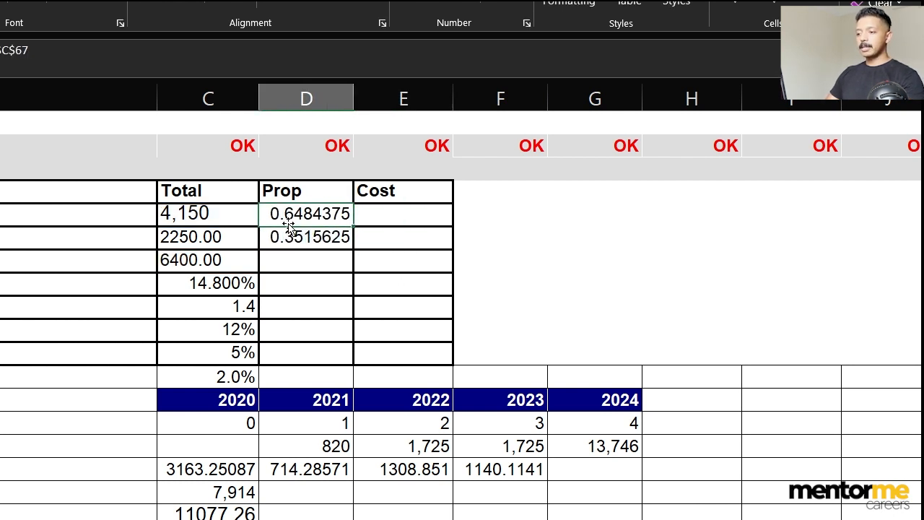
key("shift+Down")
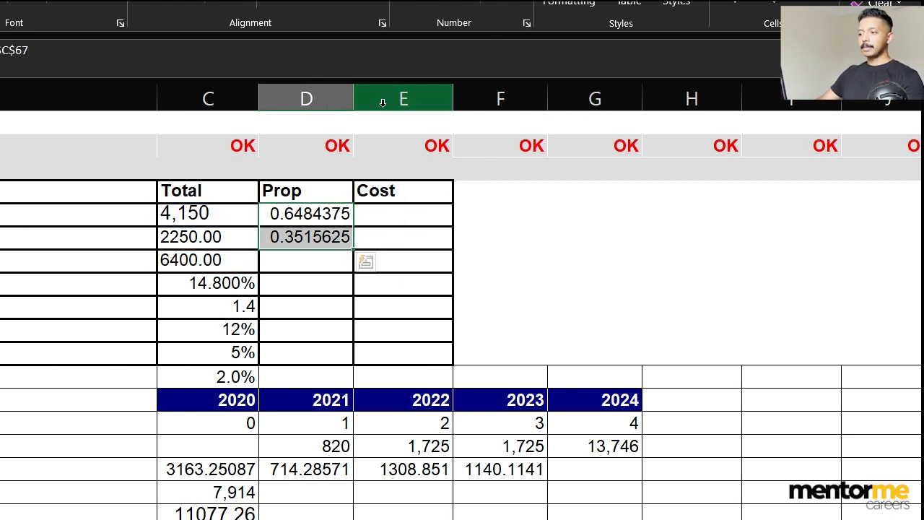
left_click(442, 6)
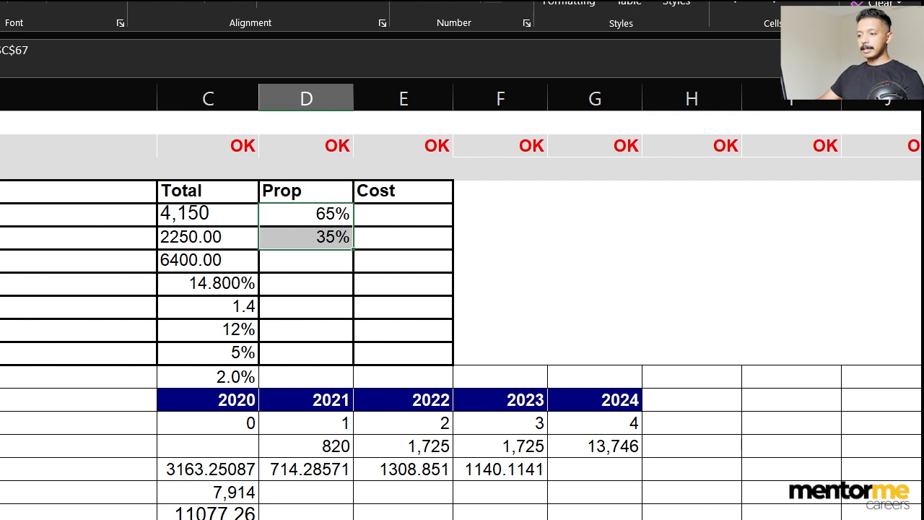
Link the cost of equity in E65 to the CAPM result with =C68.
left_click(407, 208)
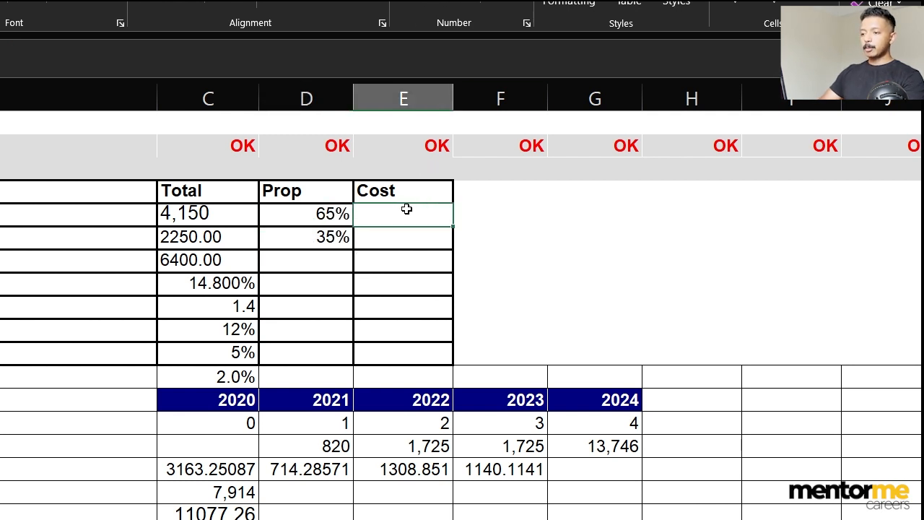
type("=")
key("Down")
key("Down")
key("Down")
key("Left")
key("Left")
key("Return")
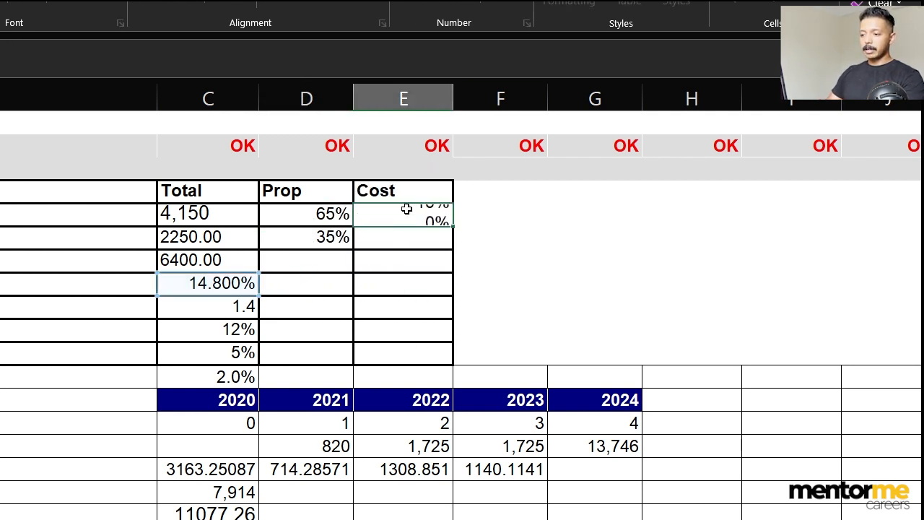
Enter 9% as the cost of debt in E66.
type("=")
key("Escape")
type("9")
key("Return")
key("Up")
Insert a blank row directly below the cost of equity row, above the beta of 1.4.
key("Down")
key("Down")
key("Left")
key("Left")
key("Right")
key("Down")
key("Left")
key("Left")
key("Left")
key("Left")
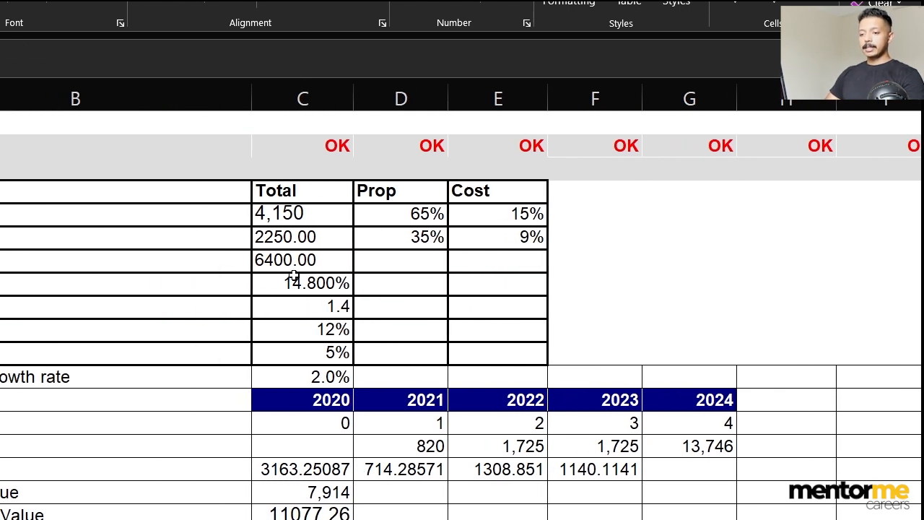
key("shift+space")
key("ctrl+shift+plus")
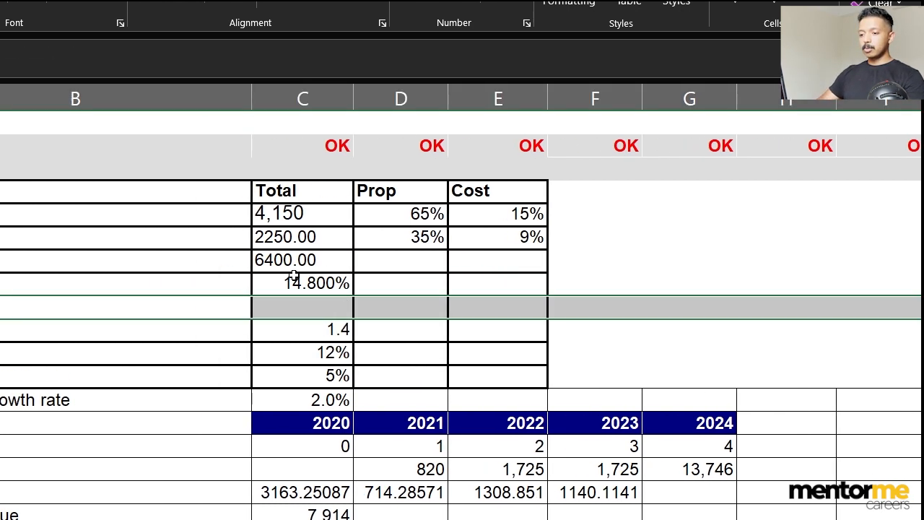
Label the inserted row WACC in B69.
key("Right")
type("W")
key("Escape")
key("Left")
type("WACC")
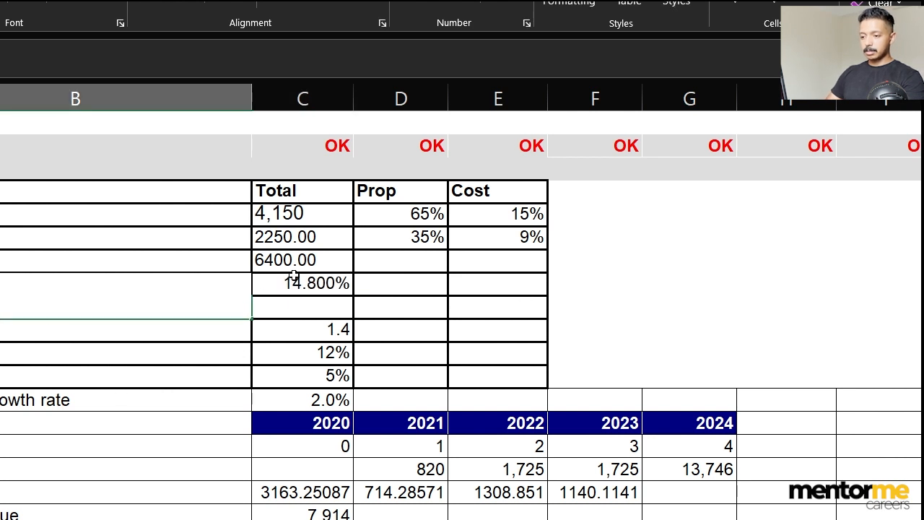
key("Return")
Start the WACC formula in C69 with the weighted cost of equity, =D65*E65.
key("Up")
key("Right")
type("=")
key("Up")
key("Up")
key("Up")
key("Up")
key("Right")
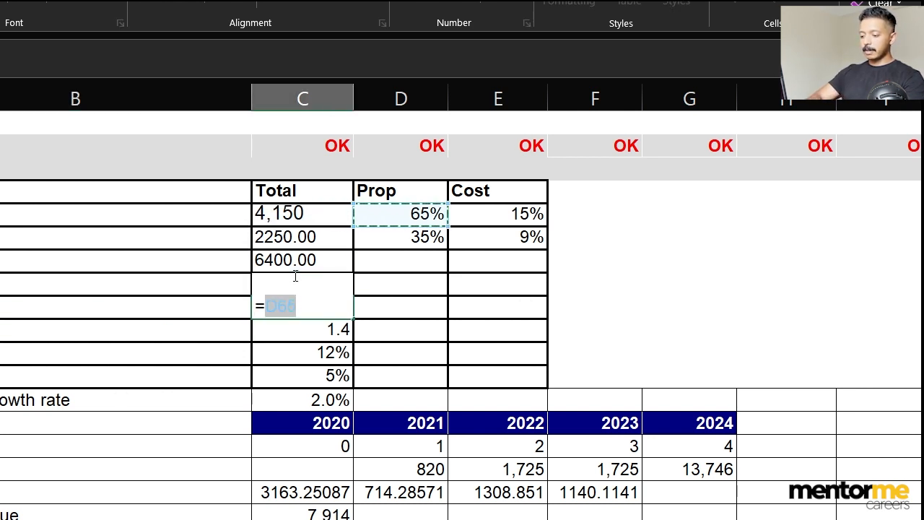
type("*")
key("Up")
key("Right")
key("Up")
key("Up")
key("Right")
key("Up")
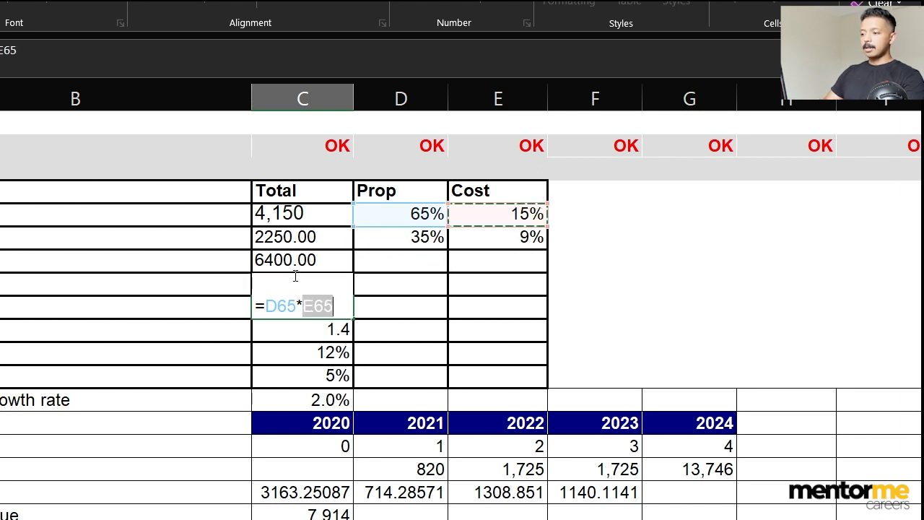
Complete the WACC formula in C69 with the after-tax weighted cost of debt, +(D66*E66*(1-30%)).
type("+")
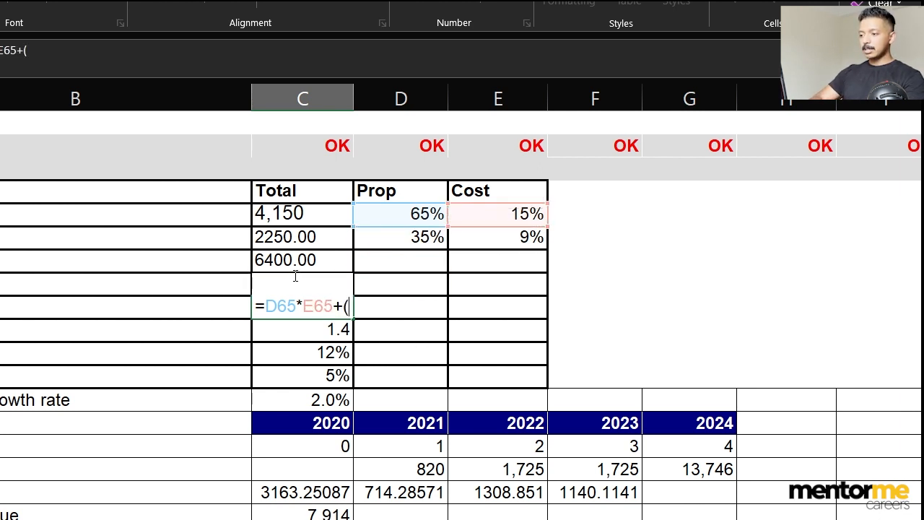
type("(")
key("Up")
key("Up")
key("Up")
key("Right")
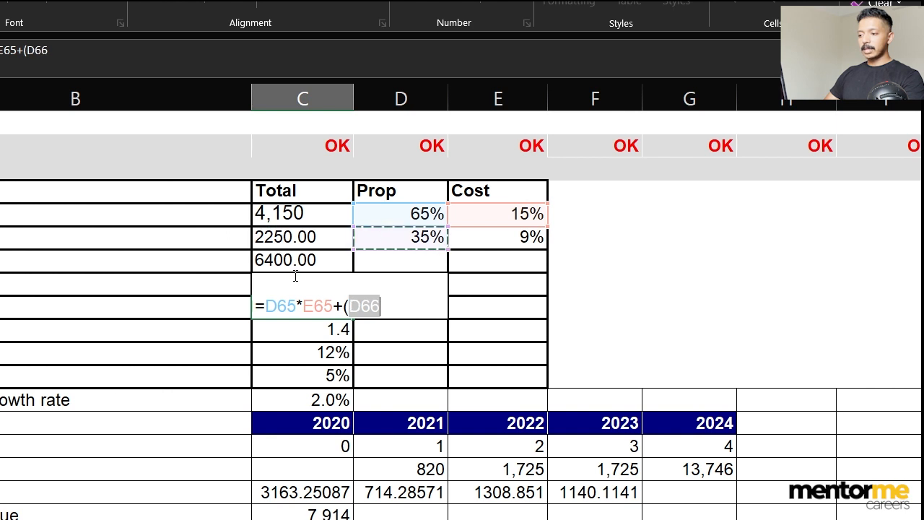
type("*")
key("Up")
key("Up")
key("Up")
key("Right")
key("Right")
type("*")
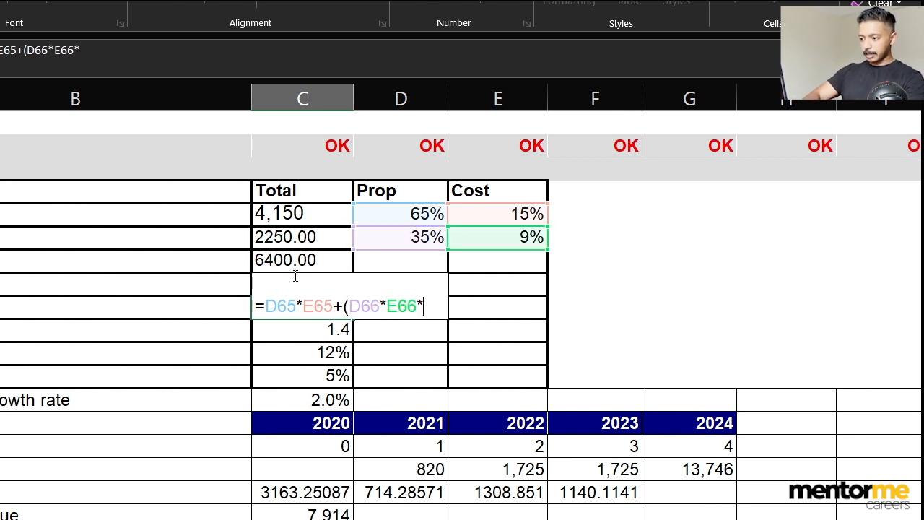
type("(1-30$")
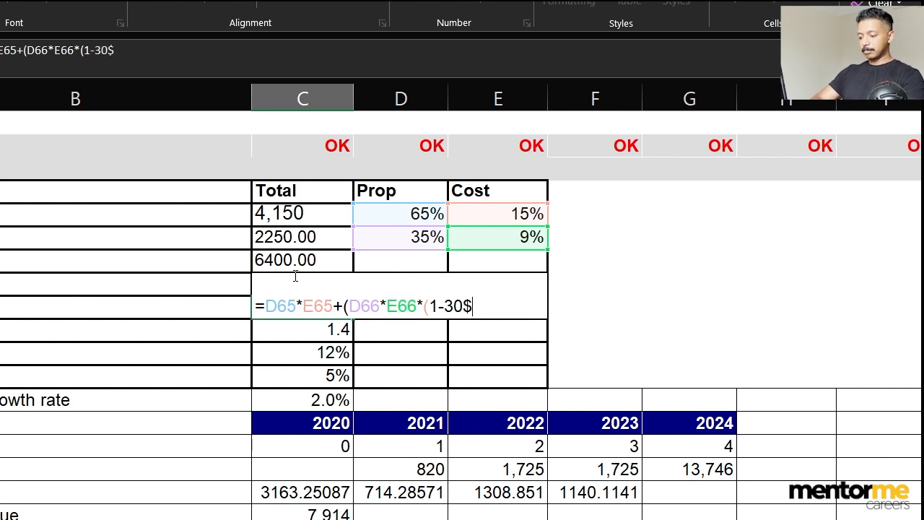
key("BackSpace")
type("%")
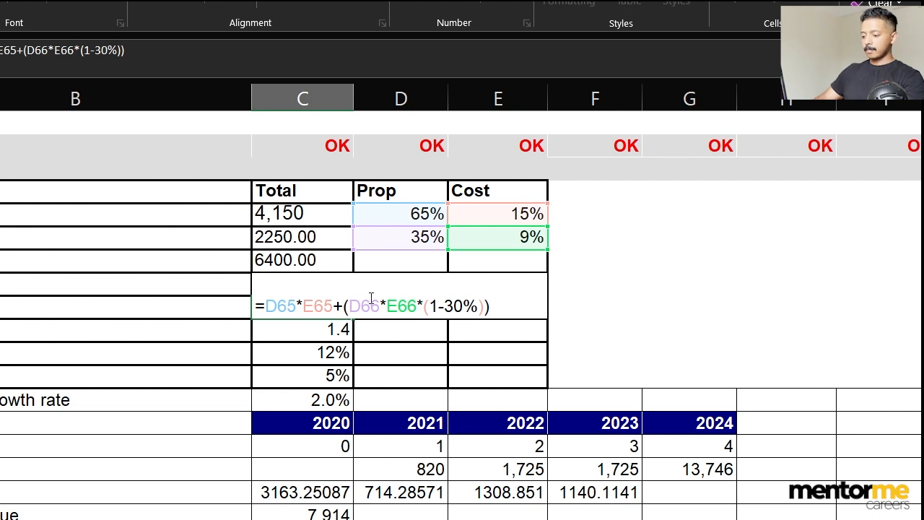
key("Return")
key("Left")
key("Return")
key("Up")
key("Down")
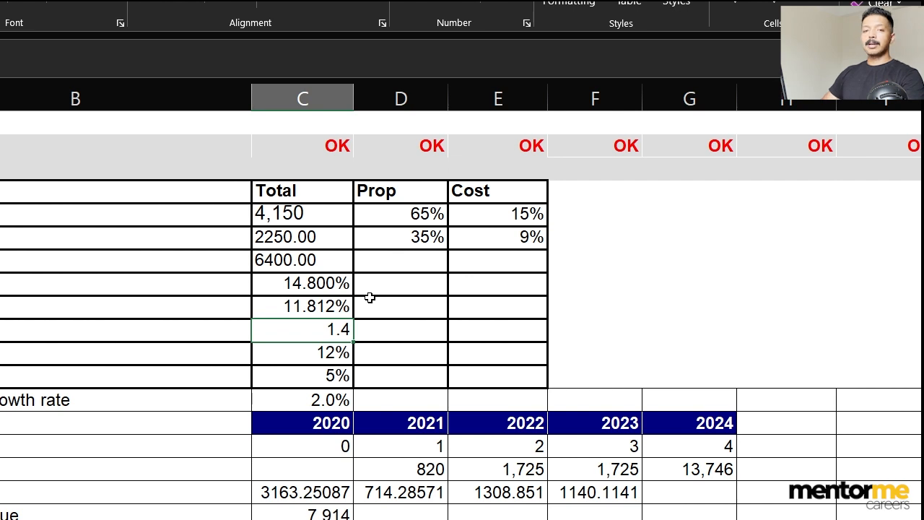
key("F2")
key("Escape")
key("F2")
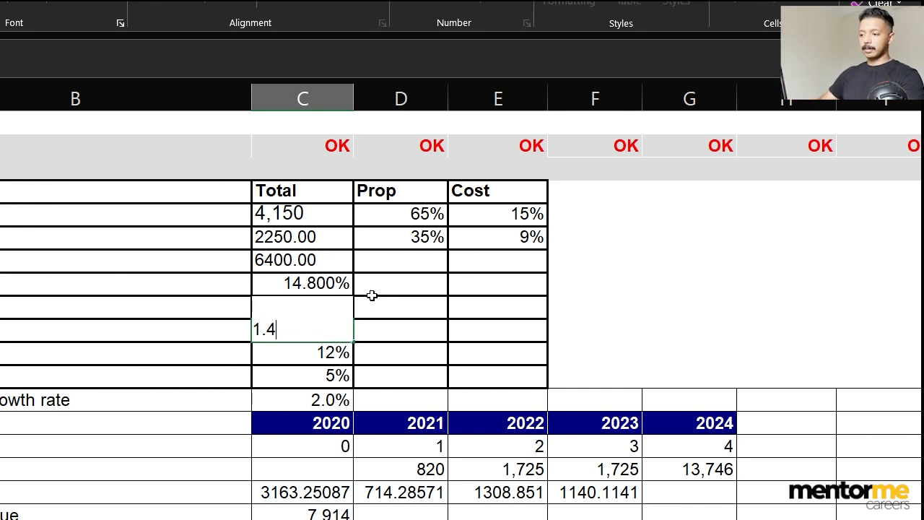
key("Escape")
Discount the 2021 cash flow in D83 at the WACC with the formula =D82/(1+$C$69)^D75.
scroll(372, 295, "down", 2)
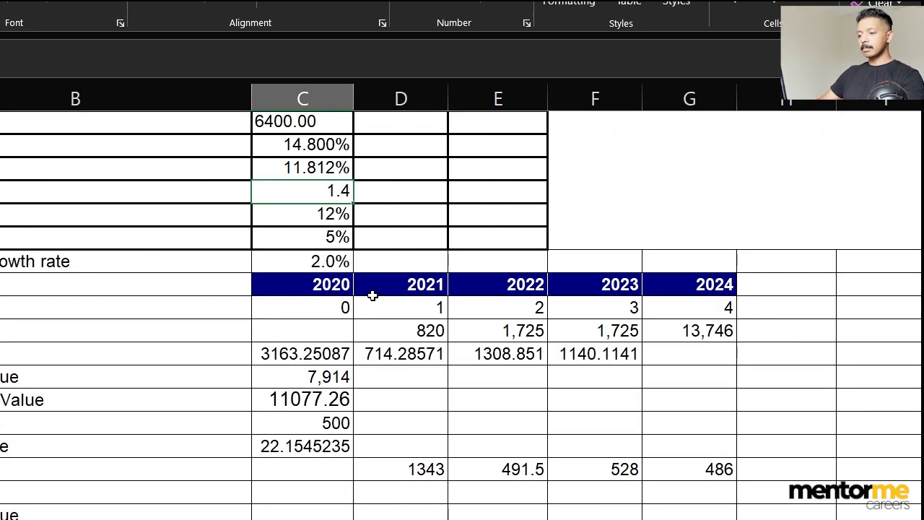
scroll(354, 325, "down", 1)
left_click(389, 426)
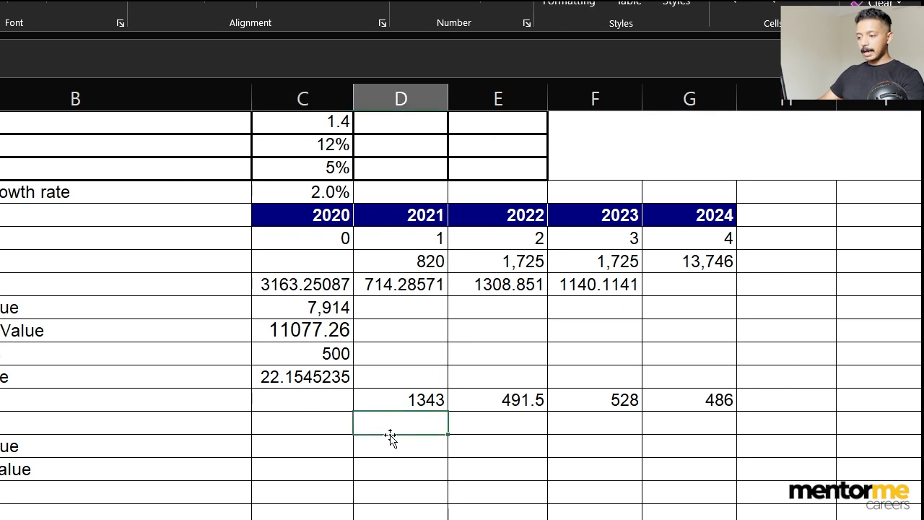
type("=")
key("Up")
type("/")
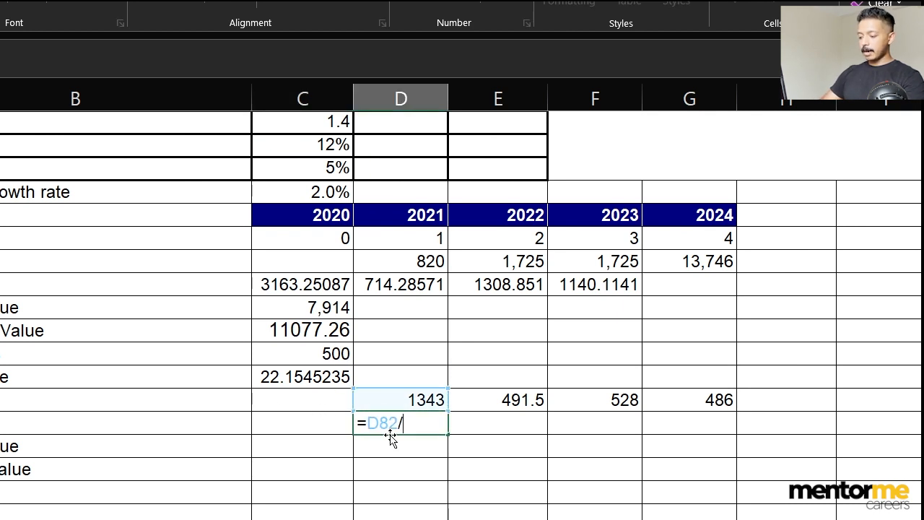
type("(1+")
scroll(390, 434, "up", 2)
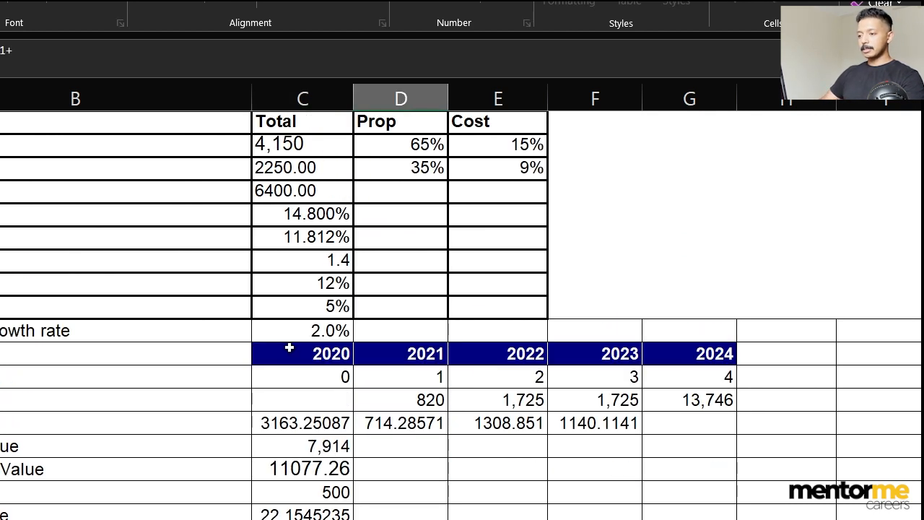
left_click(298, 240)
key("F4")
type(")^")
left_click(412, 146)
key("ctrl+Return")
Copy the discounted cash flow formula from D83 across to E83:F83 for 2022 and 2023.
key("ctrl+c")
key("shift+Right")
key("shift+Right")
key("Return")
Calculate the terminal value in G83 under 2024 with the formula =F83*(1+$C$73)/(C69-C73).
key("Right")
key("Right")
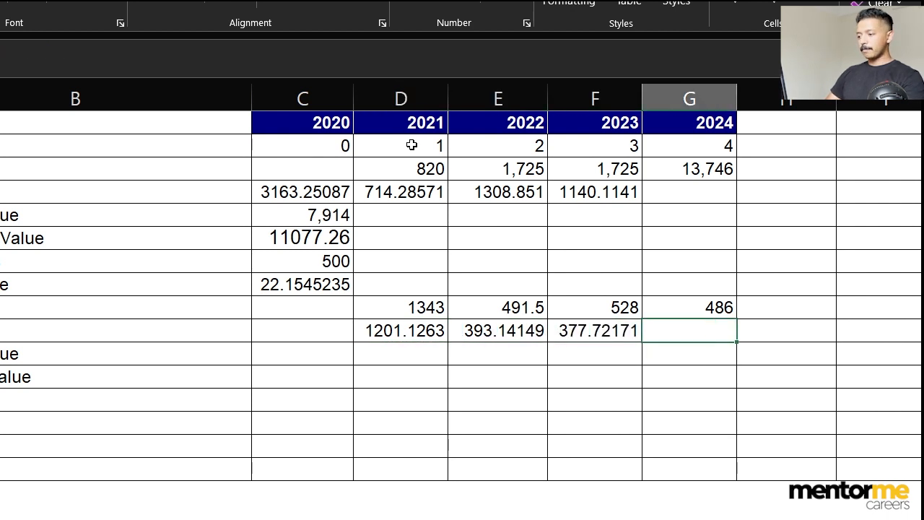
type("=")
key("Left")
type("*(1+")
scroll(383, 118, "up", 2)
left_click(323, 237)
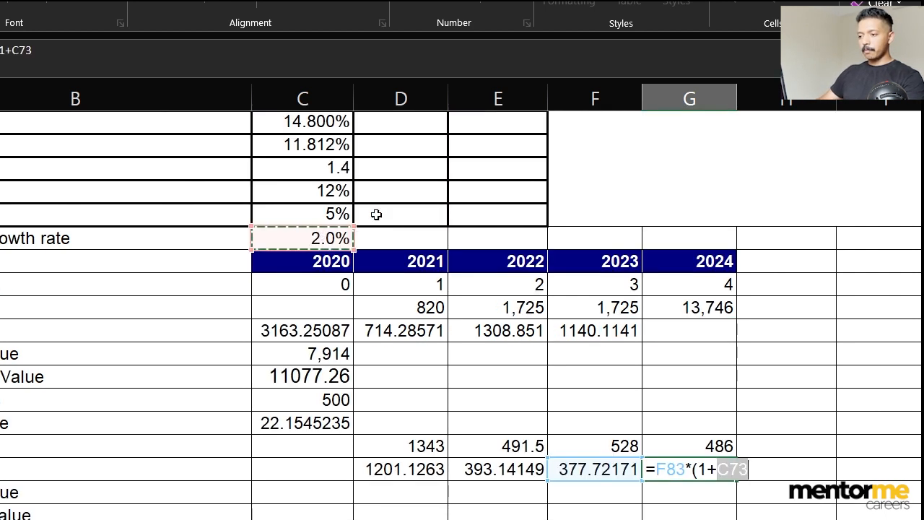
key("F4")
type(")/(")
scroll(373, 180, "up", 1)
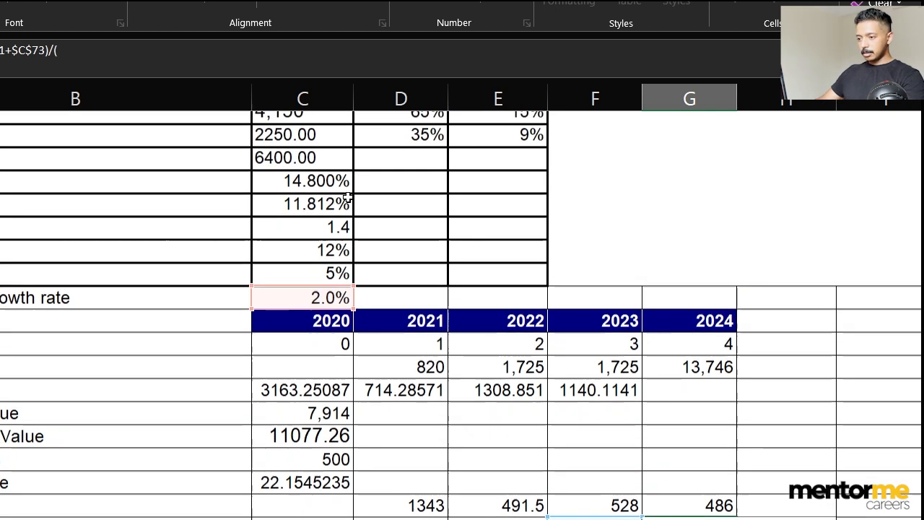
left_click(327, 219)
type("-")
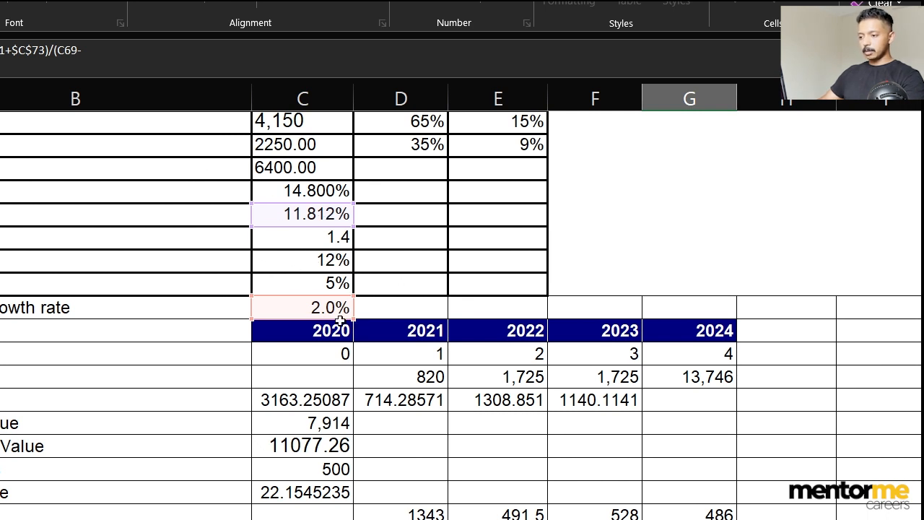
left_click(311, 308)
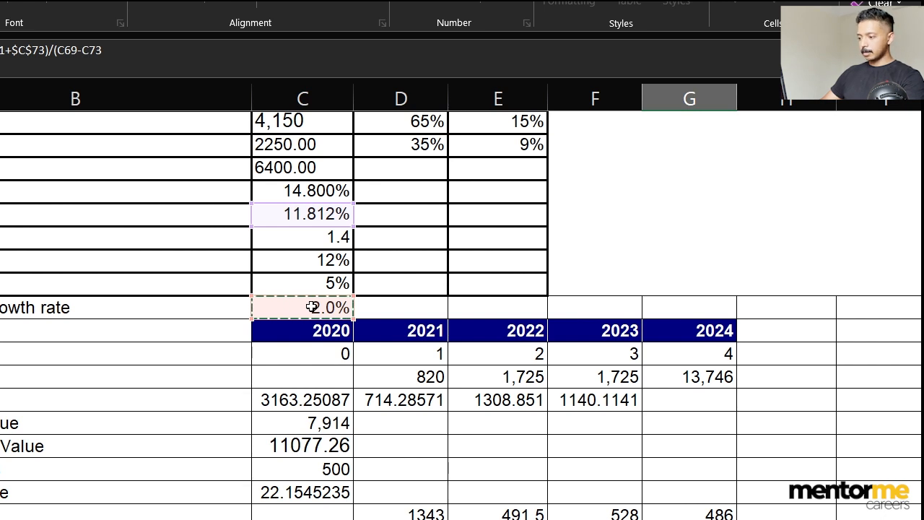
type(")")
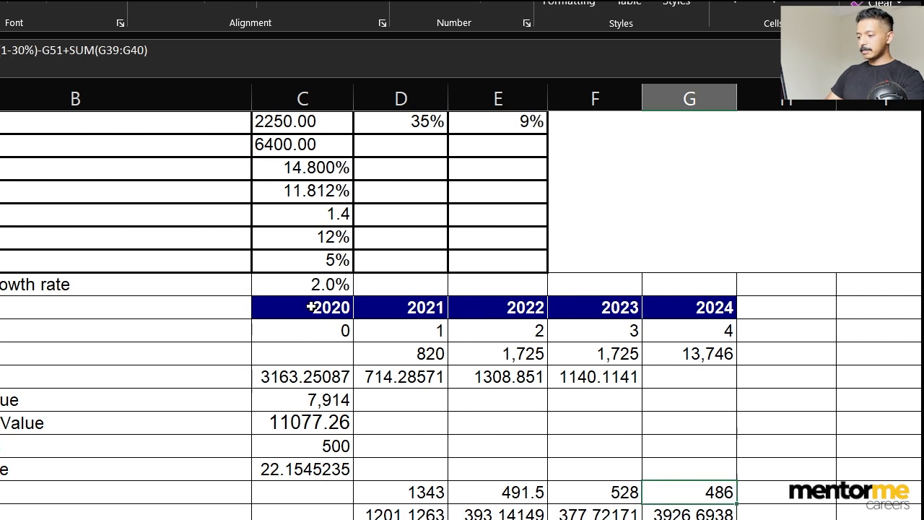
key("ctrl+Return")
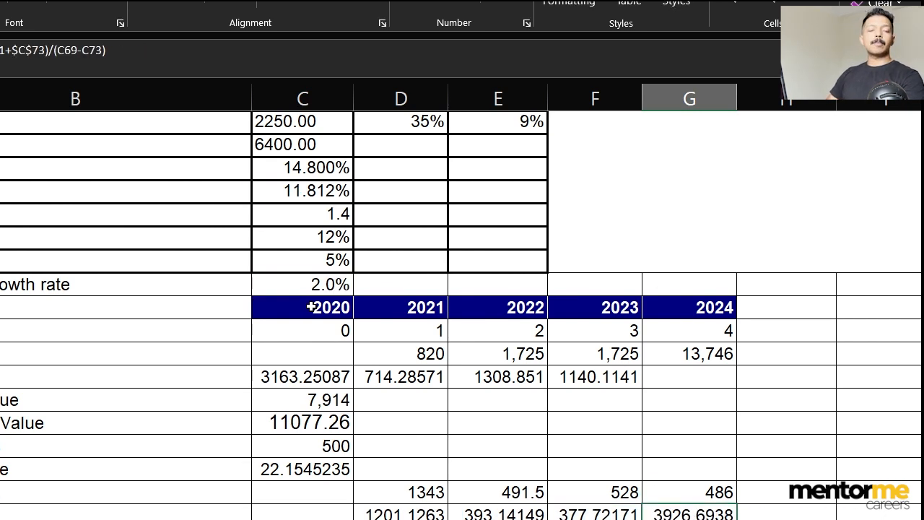
Total the discounted 2021 to 2023 cash flows in C83 with =SUM(D83:F83).
key("Return")
key("Left")
key("Up")
type("=SUM(")
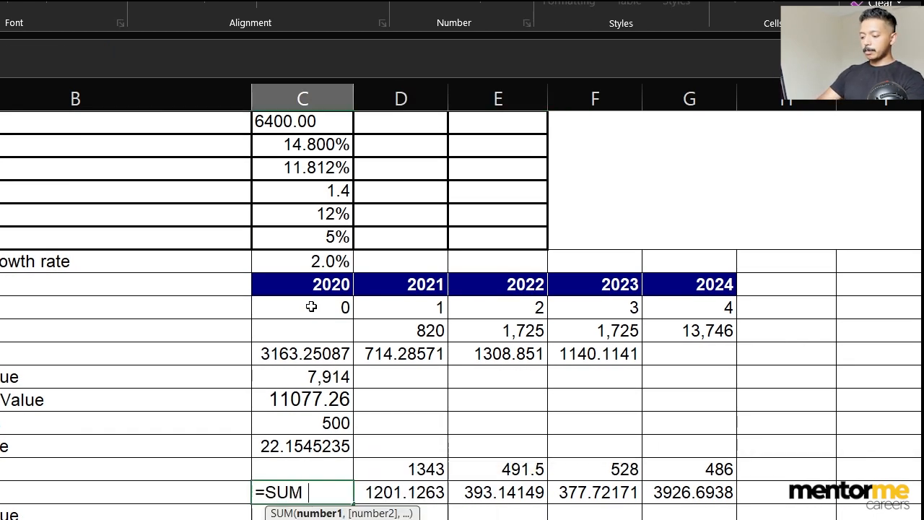
key("Up")
key("shift+Right")
key("shift+Right")
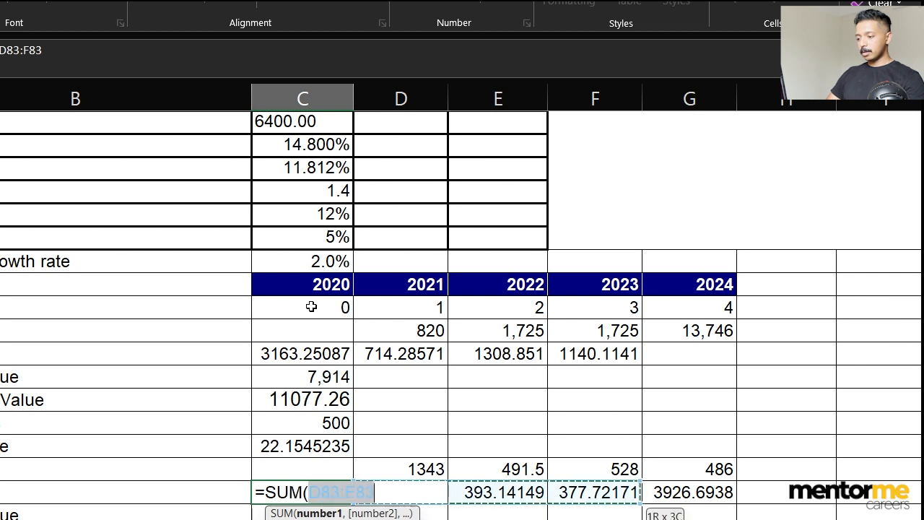
key("Return")
Start the terminal value's present value formula in C84 with =G83/.
type("=")
key("Up")
key("Up")
key("Right")
key("Right")
key("Right")
key("Right")
key("Down")
type("/")
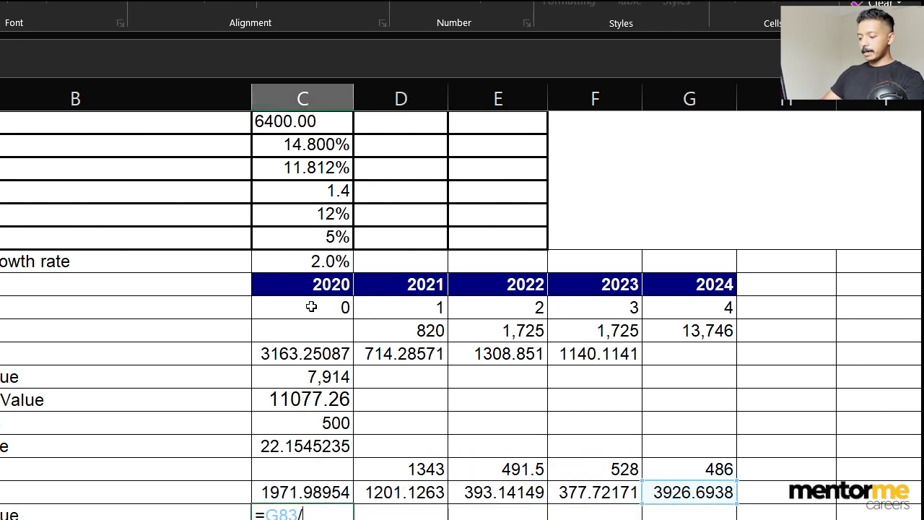
Complete the C84 formula with the WACC discount factor (1+$C$69)^G75.
type("(1+")
scroll(254, 325, "up", 1)
left_click(320, 244)
key("F4")
scroll(320, 243, "down", 4)
type(")")
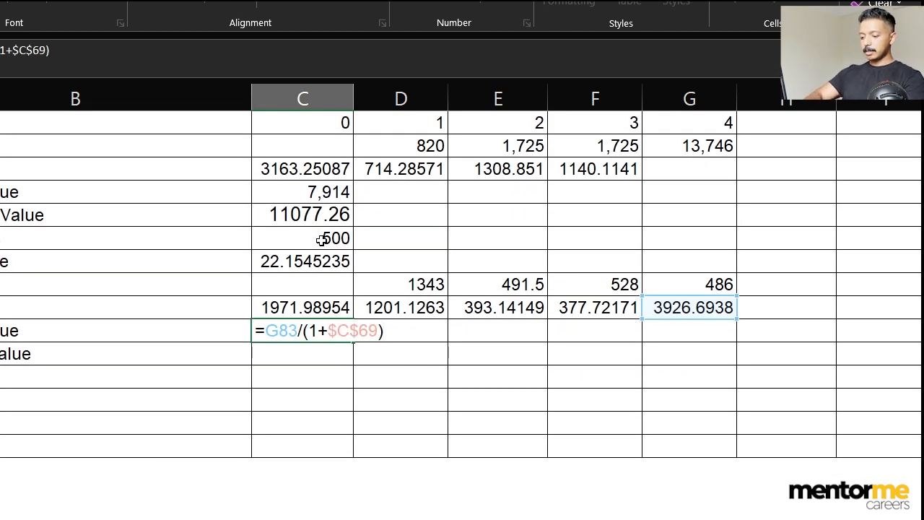
type("^")
scroll(321, 240, "up", 2)
left_click(729, 261)
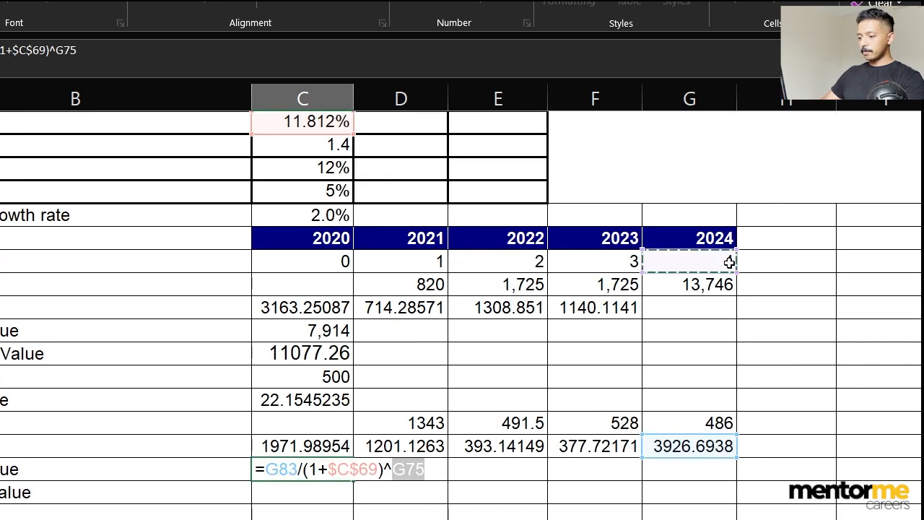
key("Return")
Add the discounted cash flows and discounted terminal value in C85 with =SUM(C83:C84), and check the summed range.
type("=SU")
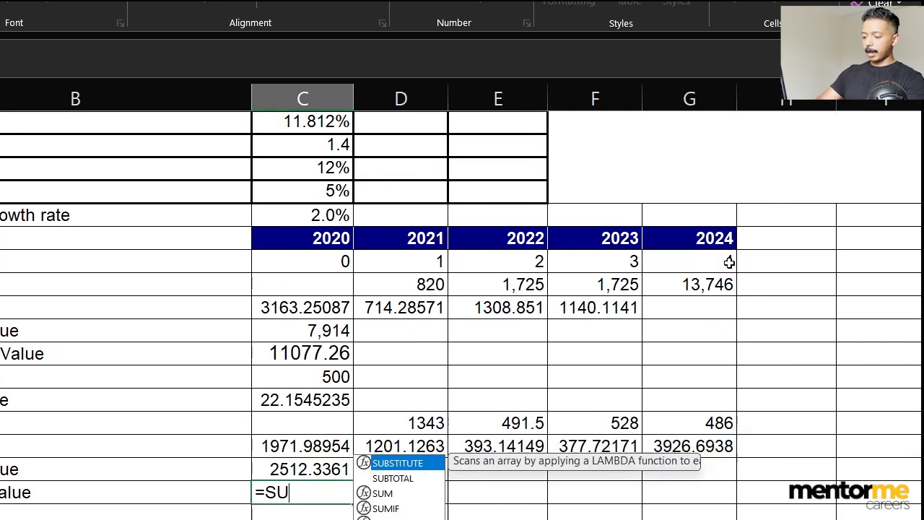
type("M(")
key("Up")
key("shift+Up")
type(")")
key("Return")
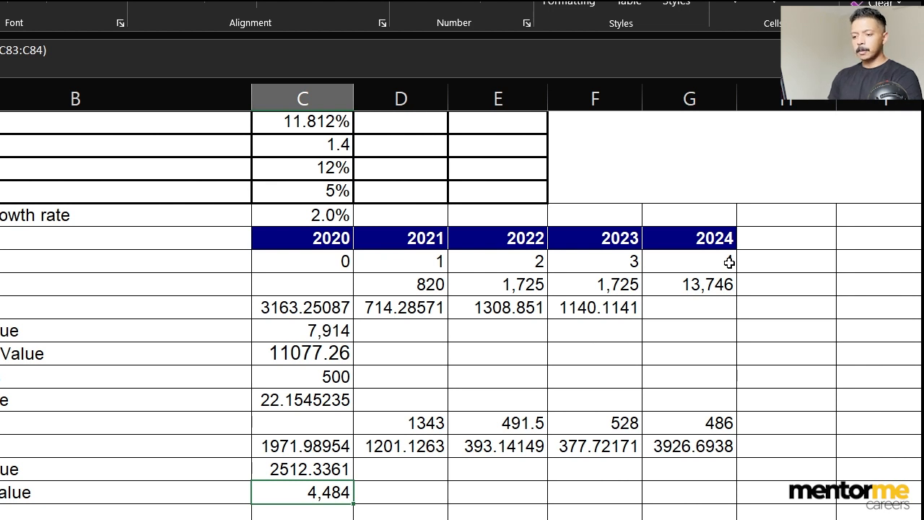
key("F2")
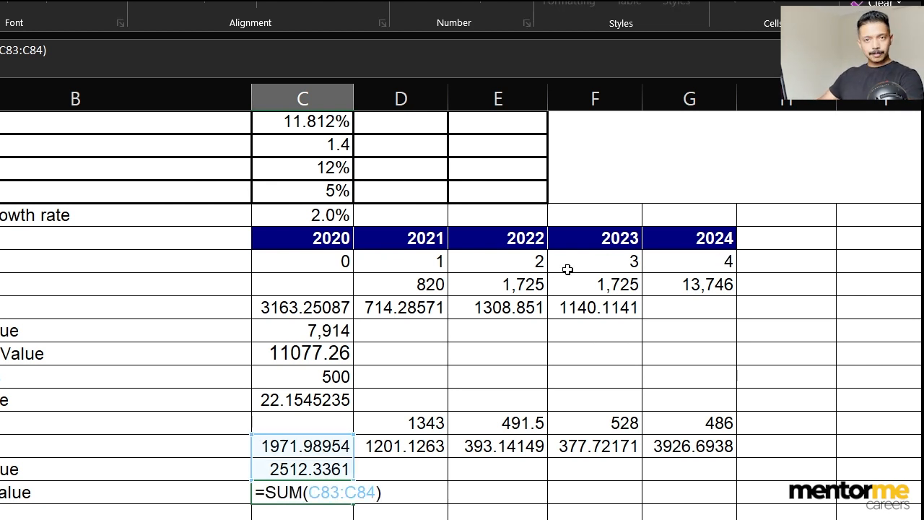
key("Escape")
Review the equity and firm valuation rows against the capital structure, cost of capital and growth assumptions.
left_click(315, 445)
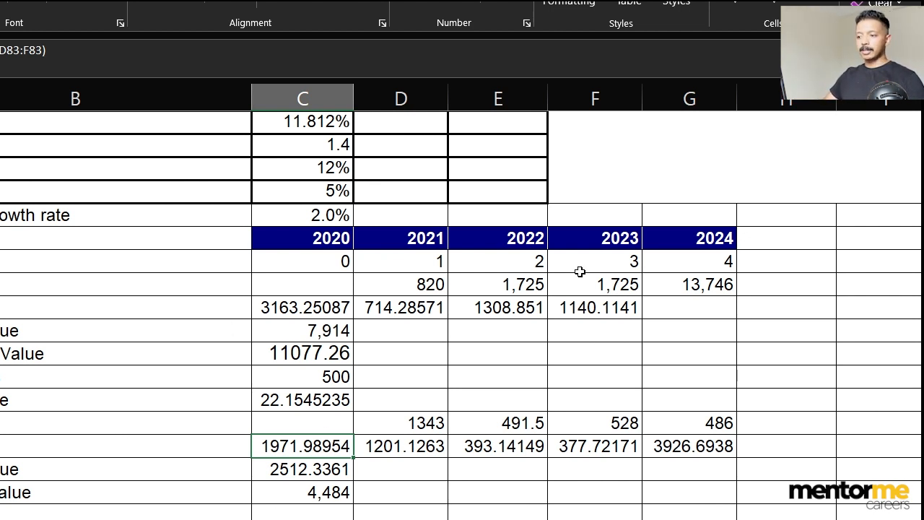
left_click(598, 310)
scroll(606, 337, "up", 3)
left_click(510, 231)
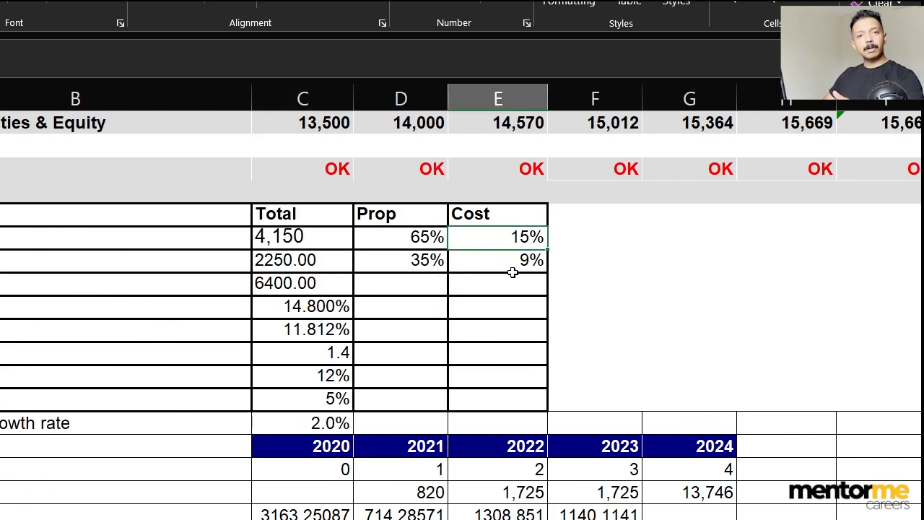
scroll(467, 317, "down", 5)
scroll(418, 366, "down", 3)
scroll(416, 365, "up", 11)
scroll(416, 368, "down", 7)
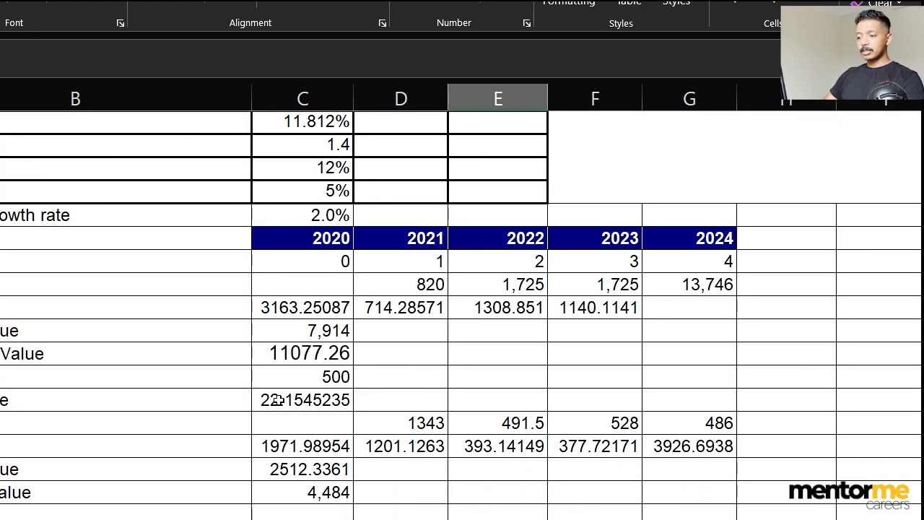
scroll(278, 400, "down", 3)
scroll(278, 400, "up", 2)
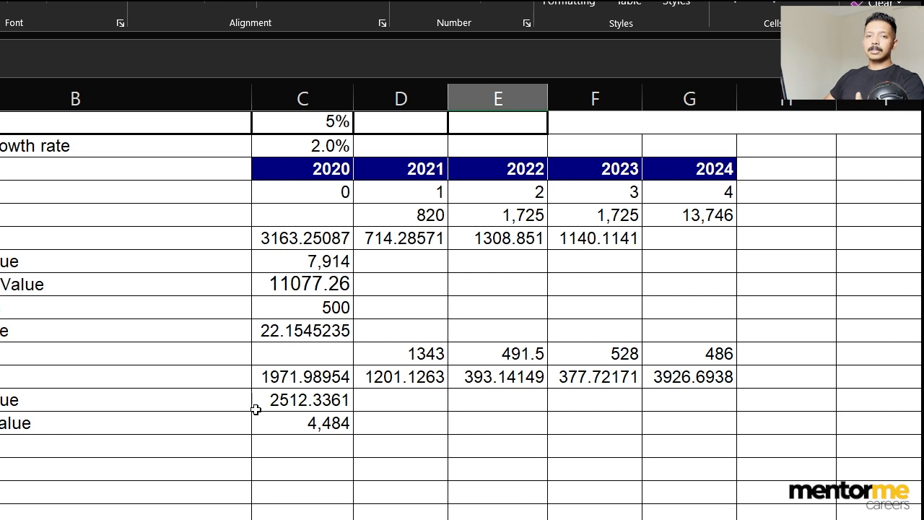
scroll(255, 410, "up", 3)
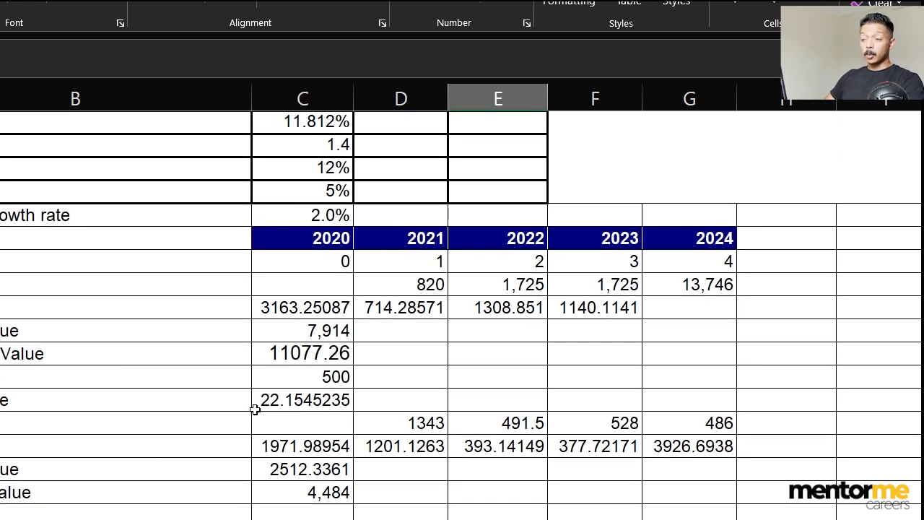
scroll(257, 421, "down", 2)
scroll(262, 429, "down", 2)
scroll(262, 429, "up", 1)
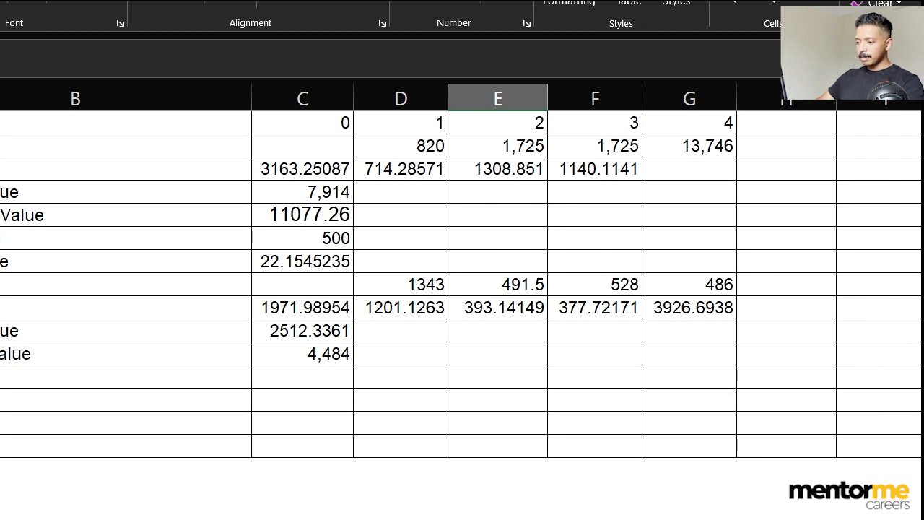
Enter the label Ke in N72, in the empty area beside the valuation model.
scroll(218, 417, "right", 5)
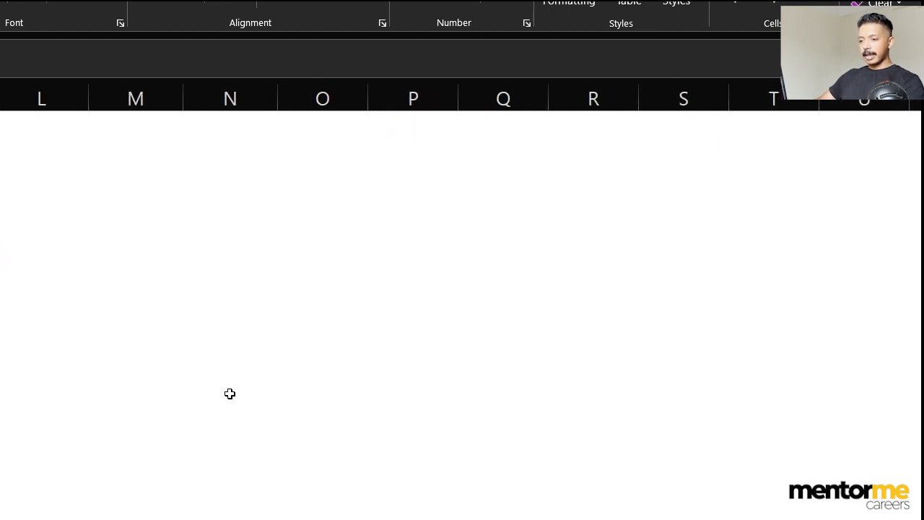
left_click(302, 354)
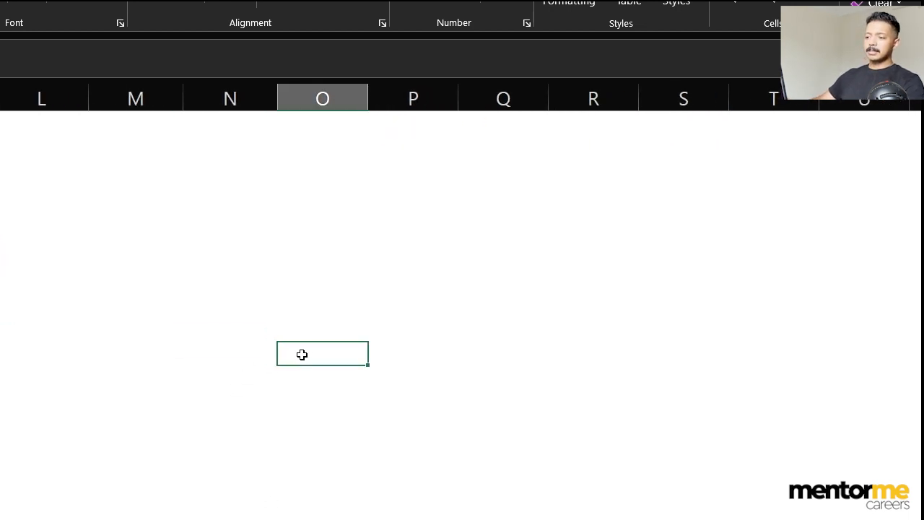
key("Right")
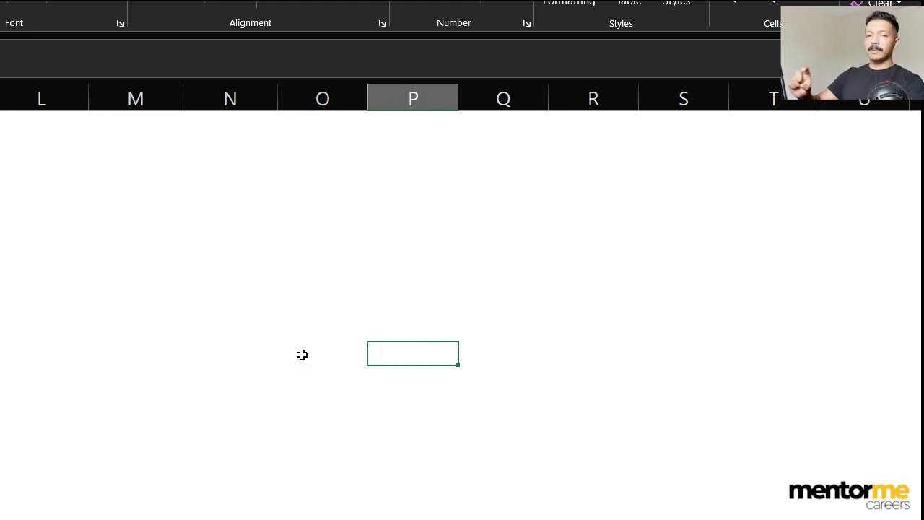
key("Down")
key("Left")
key("Left")
key("Down")
type("ke")
key("Tab")
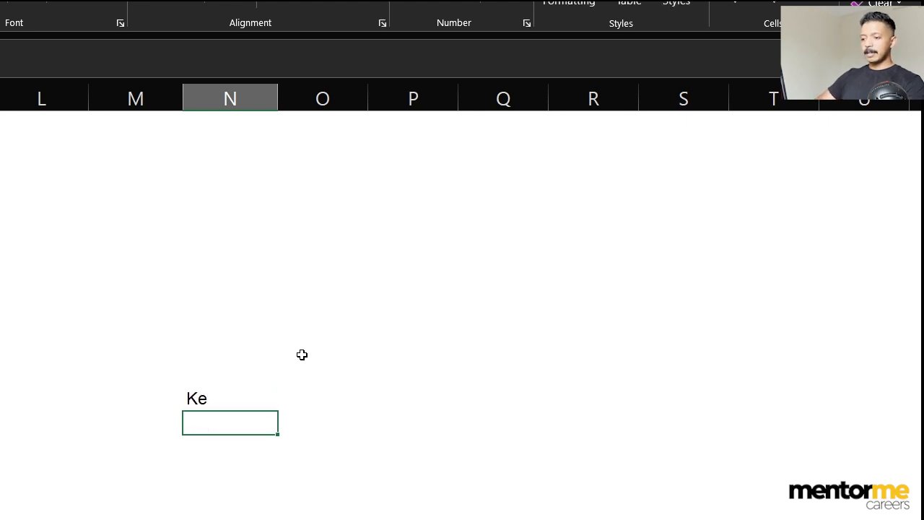
Link O71 to the cost of equity in C68 as the first value of the Ke series.
key("Up")
key("Up")
key("Down")
type("=")
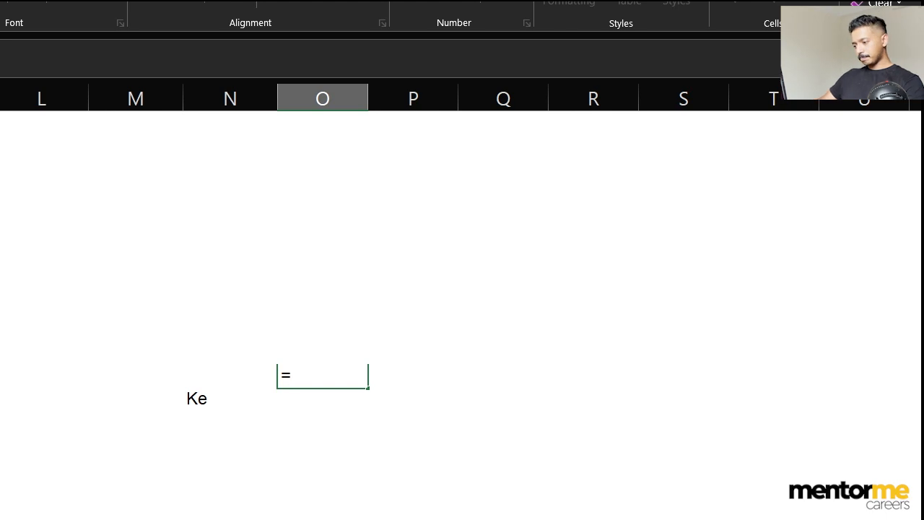
scroll(390, 390, "left", 5)
left_click(320, 311)
key("Return")
key("Up")
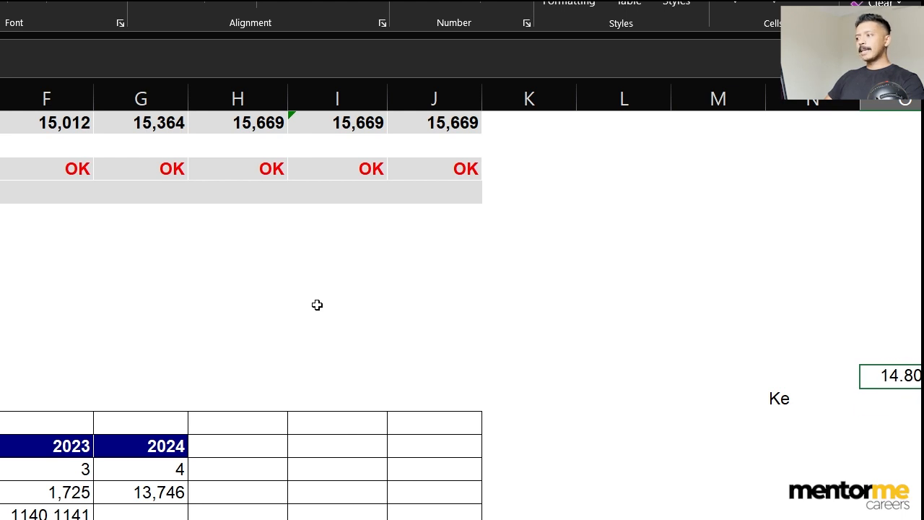
Enter =O71+0.5% in O72 to raise the cost of equity by one increment.
key("Down")
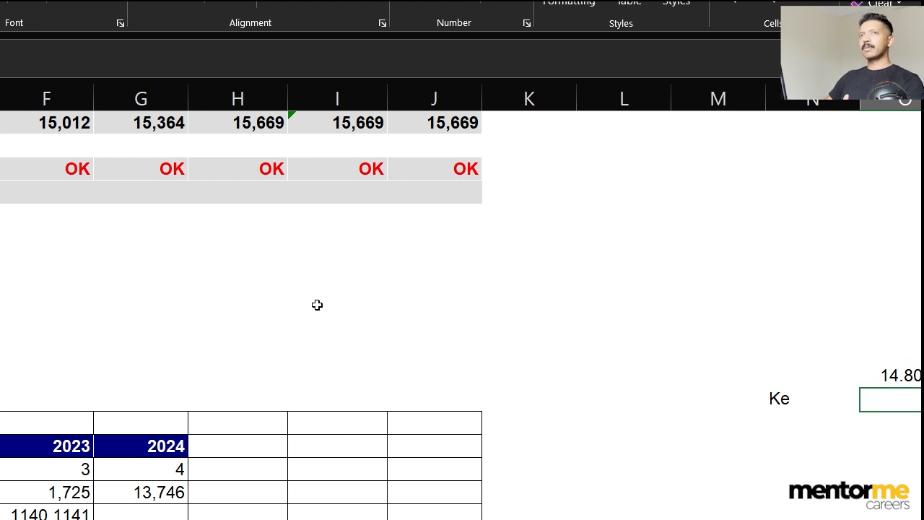
type("=")
key("Up")
type("+")
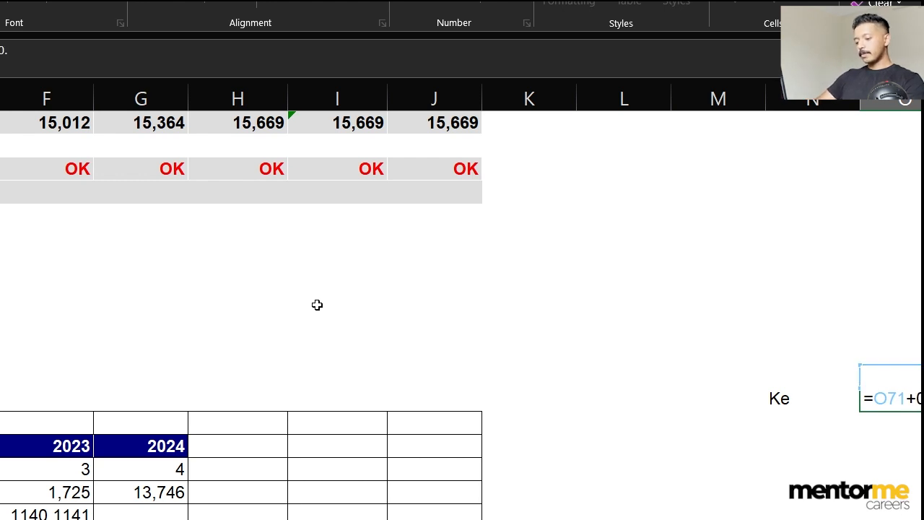
type("0.5%")
key("ctrl+Return")
Extend the Ke series by copying the O72 formula down through O77.
key("ctrl+c")
key("shift+Down")
key("shift+Down")
key("shift+Down")
key("shift+Down")
key("shift+Down")
key("ctrl+v")
key("Right")
key("Escape")
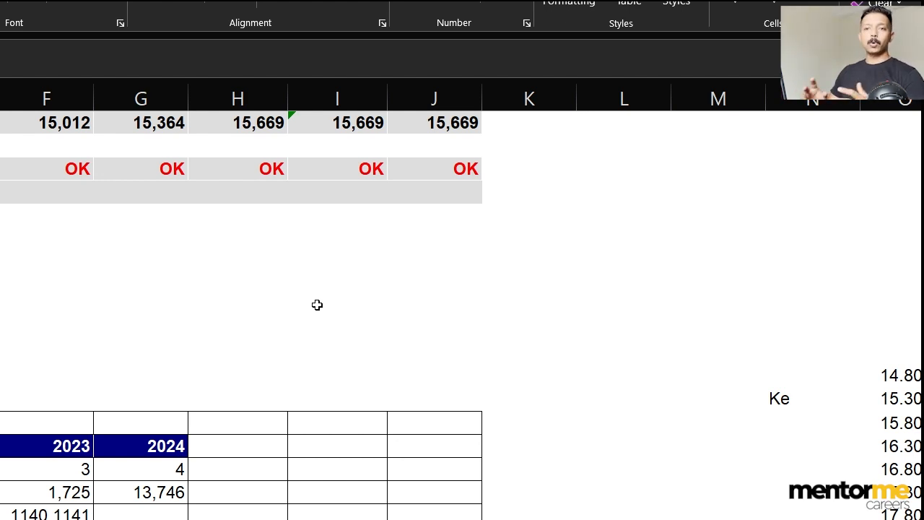
scroll(317, 305, "right", 3)
key("Left")
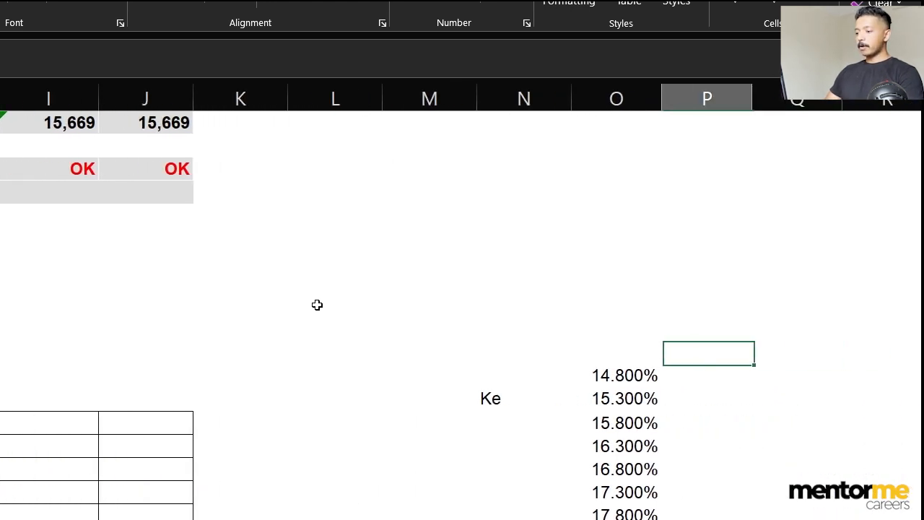
Link P70, one column right of and one row above the Ke series, to the growth rate in C73.
key("Left")
key("Right")
key("Right")
key("Left")
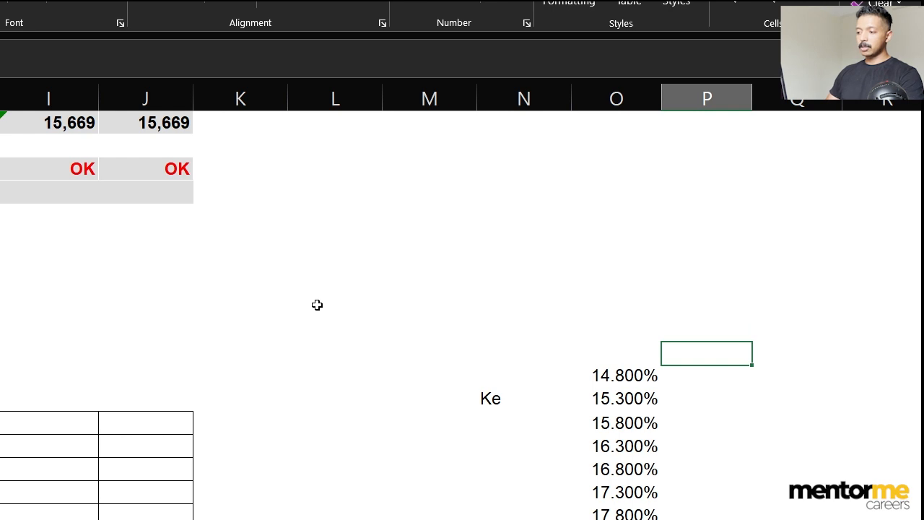
type("=")
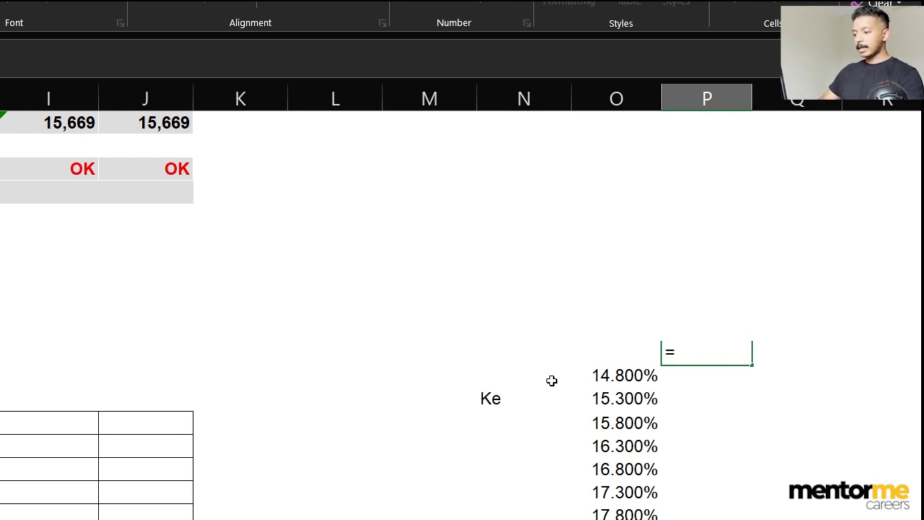
scroll(462, 303, "left", 8)
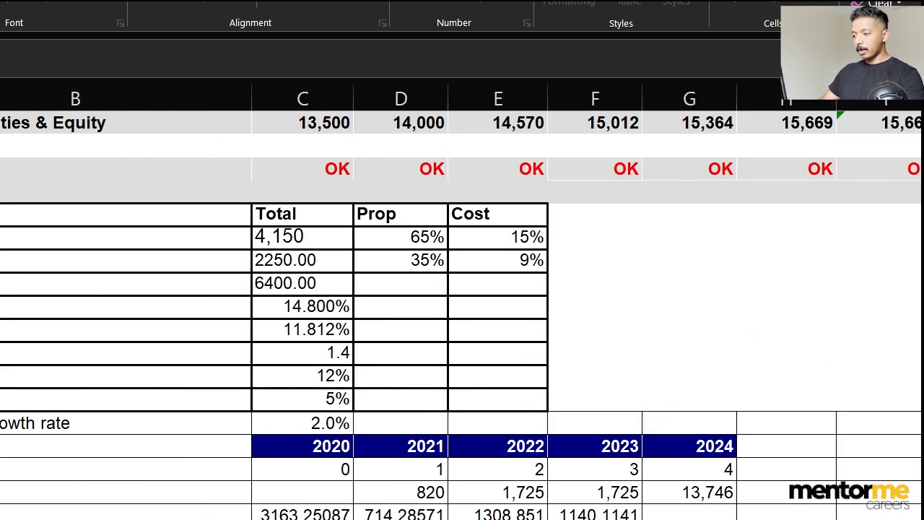
Build the growth rate series by entering =P70+0.25% in Q70 and copying it across through V70.
scroll(712, 392, "right", 4)
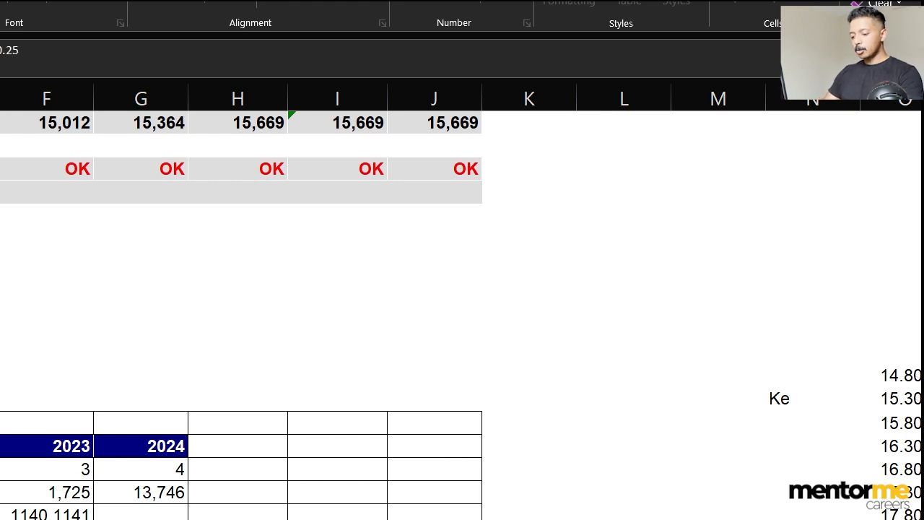
key("shift+Right")
key("shift+Right")
key("shift+Right")
key("shift+Right")
key("shift+Right")
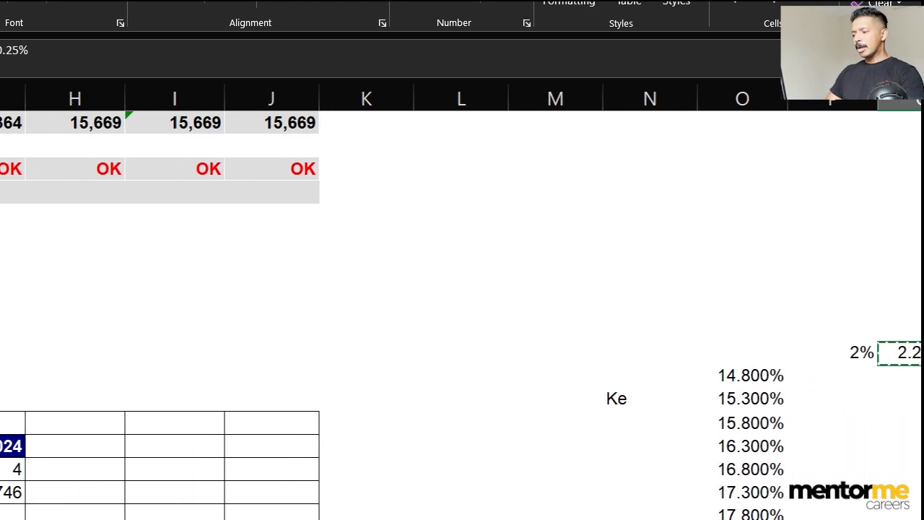
key("Return")
key("Right")
key("Right")
key("Right")
key("Right")
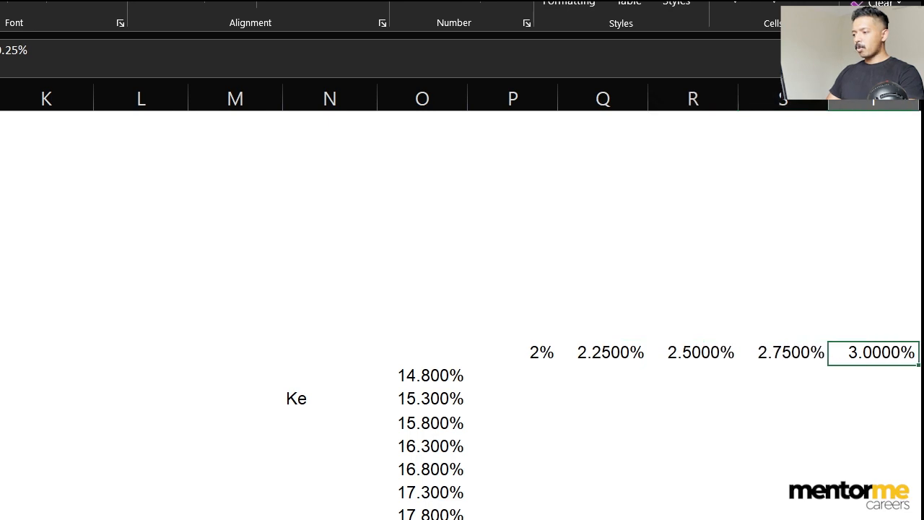
Review the growth rate row, the Ke column and the empty grid between them.
key("Left")
key("Left")
key("Left")
key("Left")
key("Left")
key("ctrl+shift+Right")
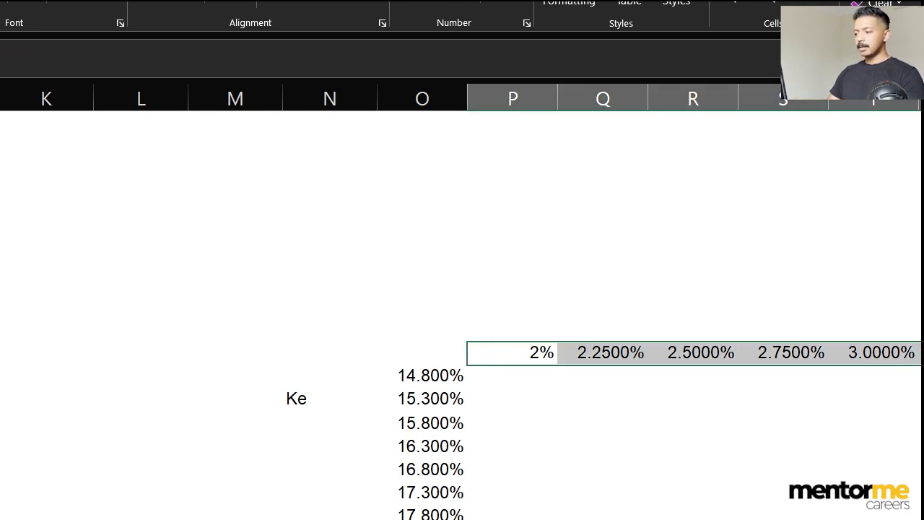
key("Left")
key("Down")
key("shift+Down")
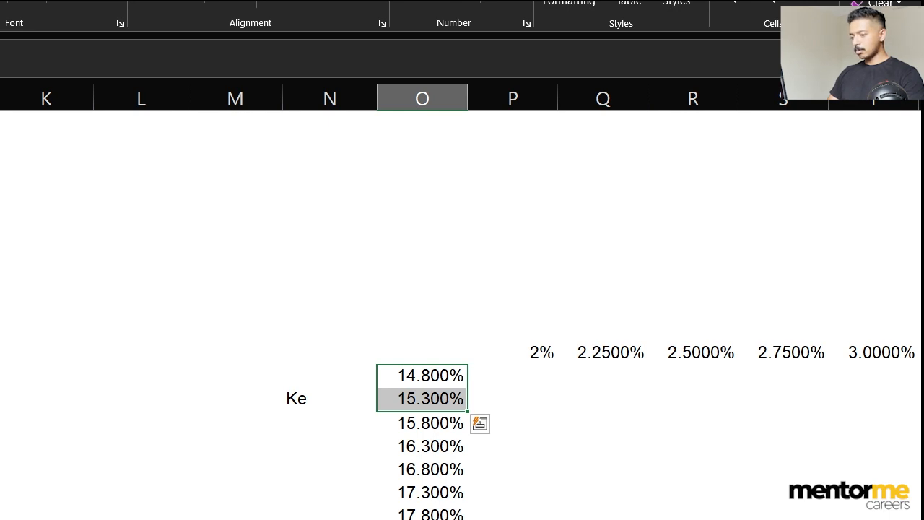
key("ctrl+shift+Down")
key("Right")
key("Right")
key("Down")
key("Down")
key("Down")
key("Down")
key("Down")
key("Down")
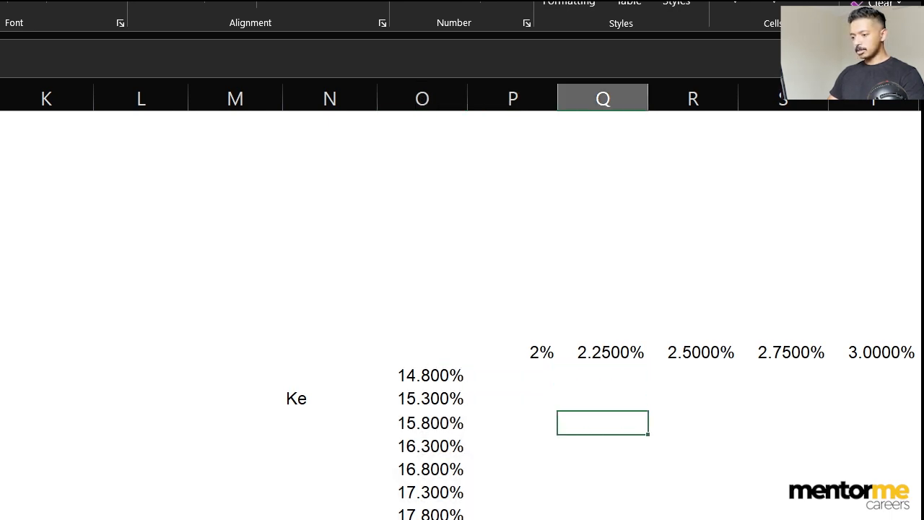
key("Left")
key("Left")
key("Down")
key("Down")
Enter the heading Perpetual Growth Rate in Q69 above the growth rates and make it bold.
key("Up")
key("Up")
key("Up")
key("Up")
key("Up")
key("Up")
key("Up")
key("Up")
key("Right")
key("Up")
key("Right")
key("Up")
key("Up")
key("Down")
type("Perpetual ")
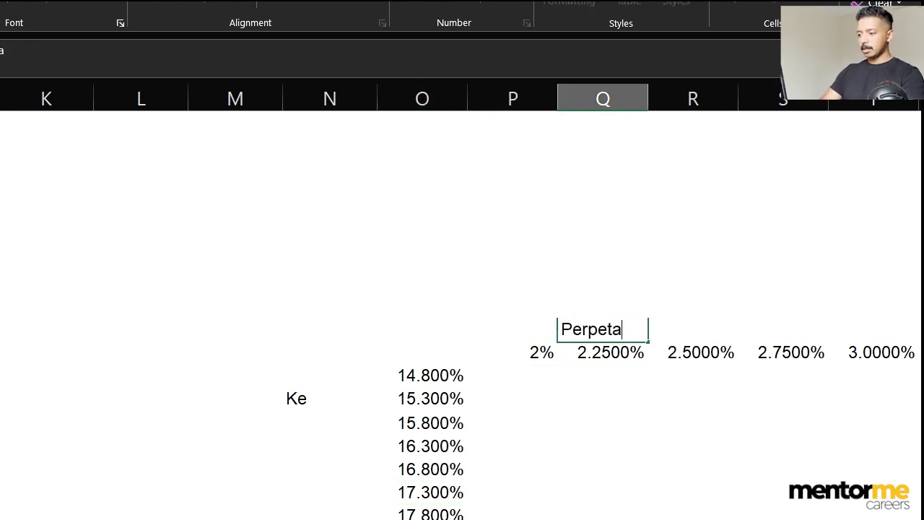
type("Growth Rate")
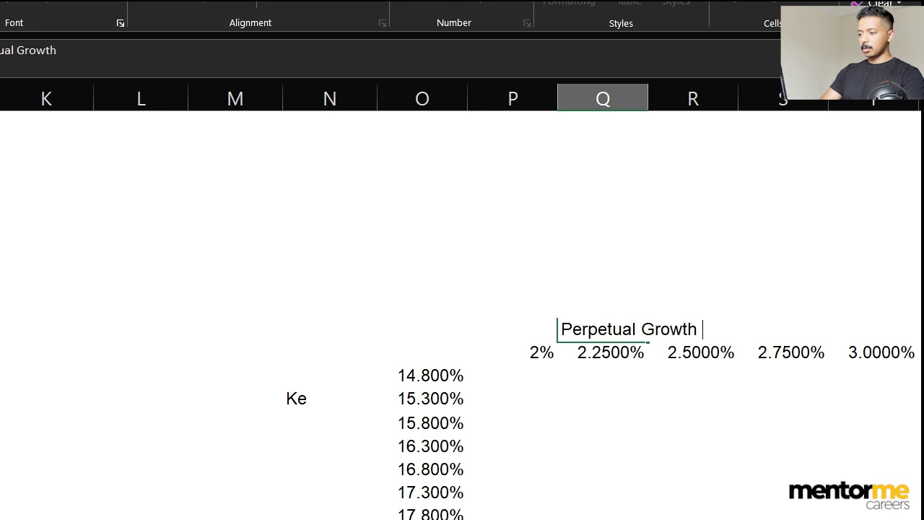
key("Return")
key("Up")
key("ctrl+b")
Make the Ke label in N72 bold.
key("Right")
key("Left")
key("Left")
key("Left")
key("Down")
key("Down")
key("Left")
key("Left")
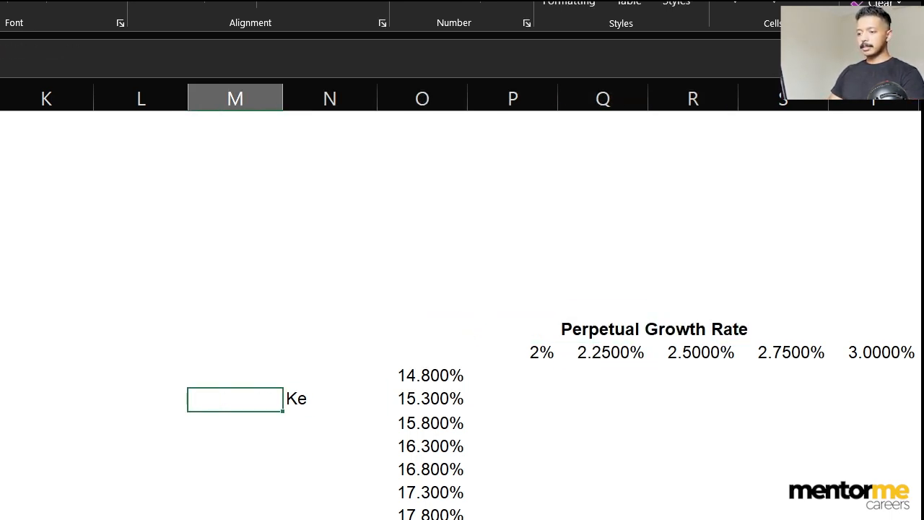
key("Right")
key("ctrl+b")
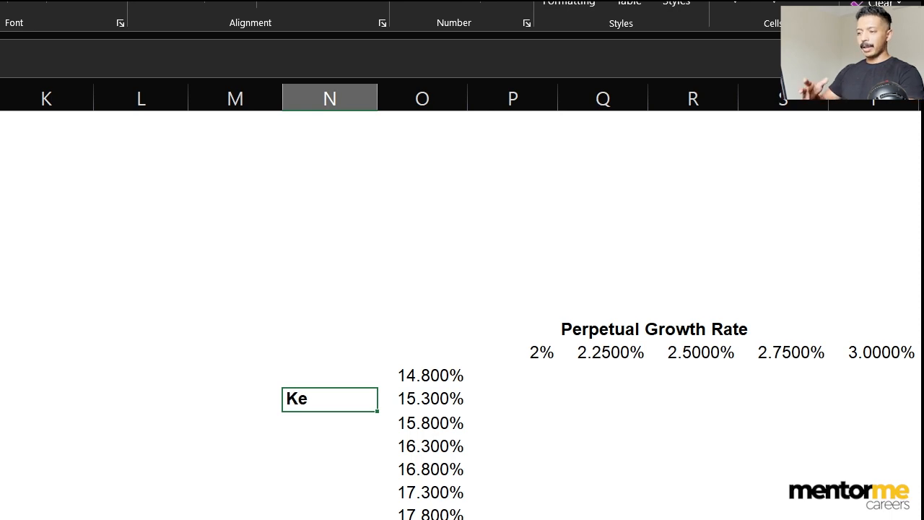
Link the table's corner cell O70 to the total value in C79.
left_click(431, 355)
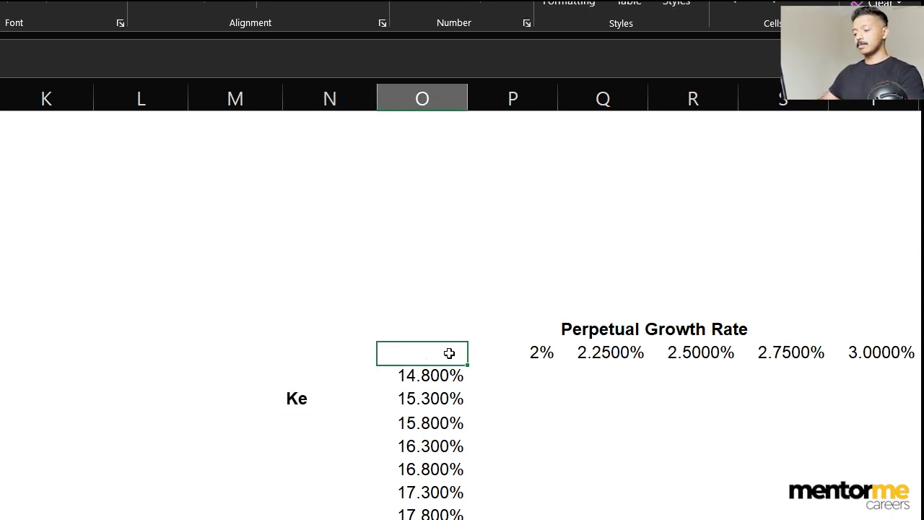
type("=")
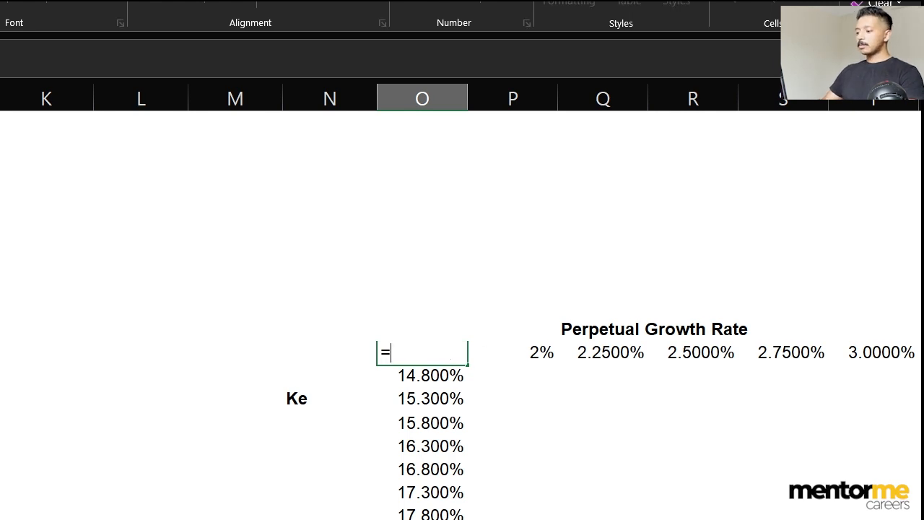
scroll(452, 358, "left", 5)
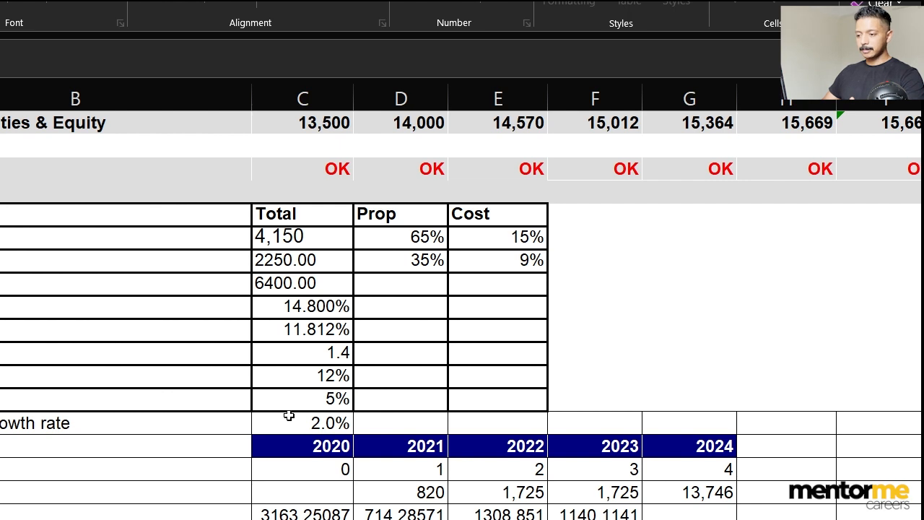
scroll(534, 407, "down", 1)
scroll(333, 390, "down", 1)
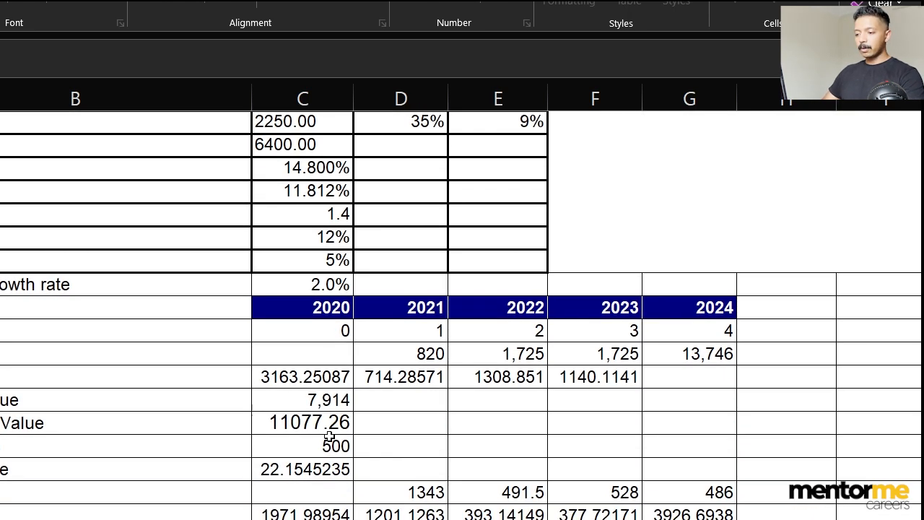
left_click(317, 425)
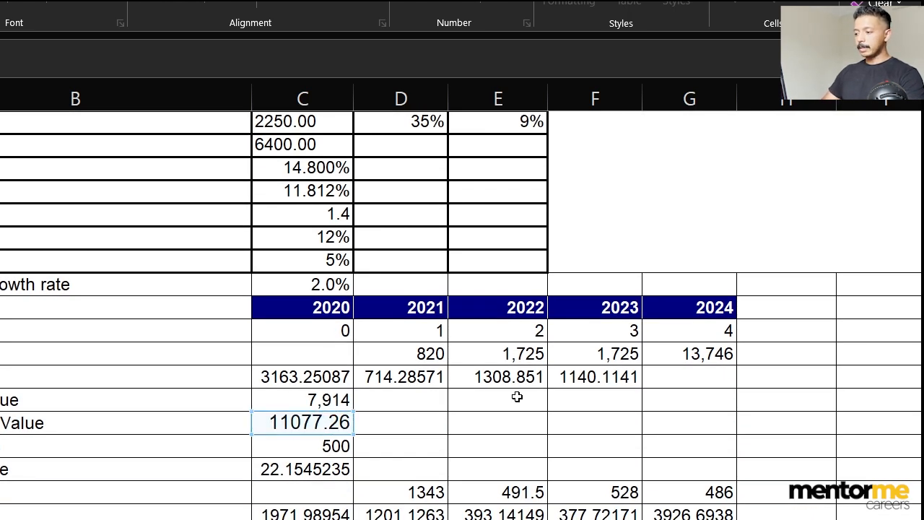
key("Return")
key("Right")
key("Right")
key("Right")
key("Right")
Link the table's corner cell O70 to the per-share value in C81.
key("Left")
key("Left")
key("Left")
key("Left")
key("Left")
key("Left")
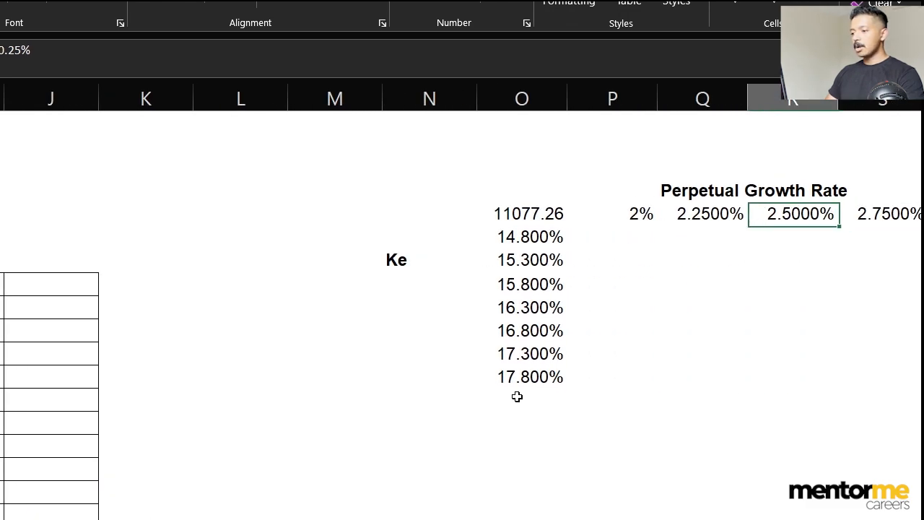
type("=")
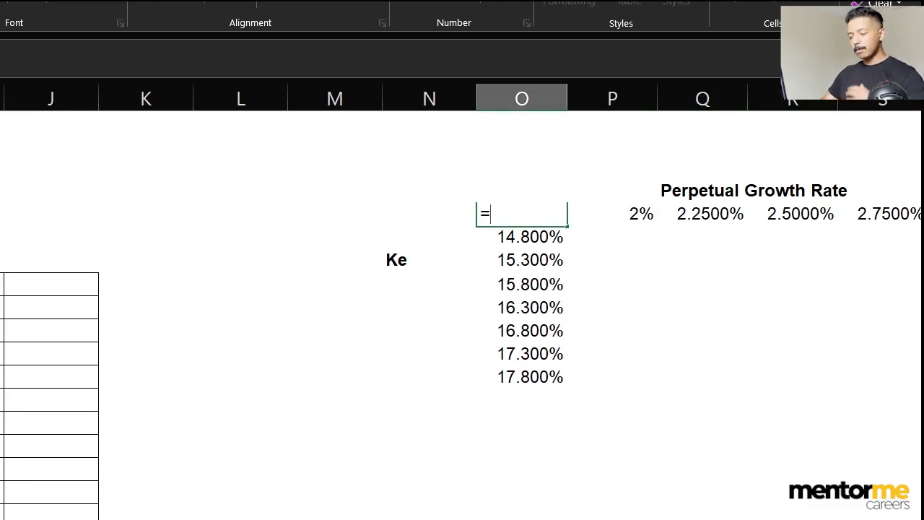
scroll(133, 423, "left", 8)
scroll(132, 424, "down", 2)
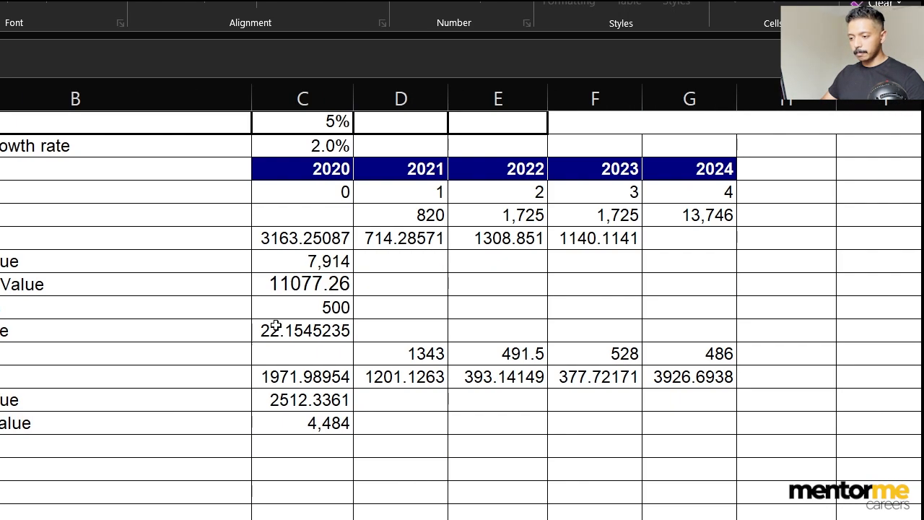
left_click(294, 329)
key("Return")
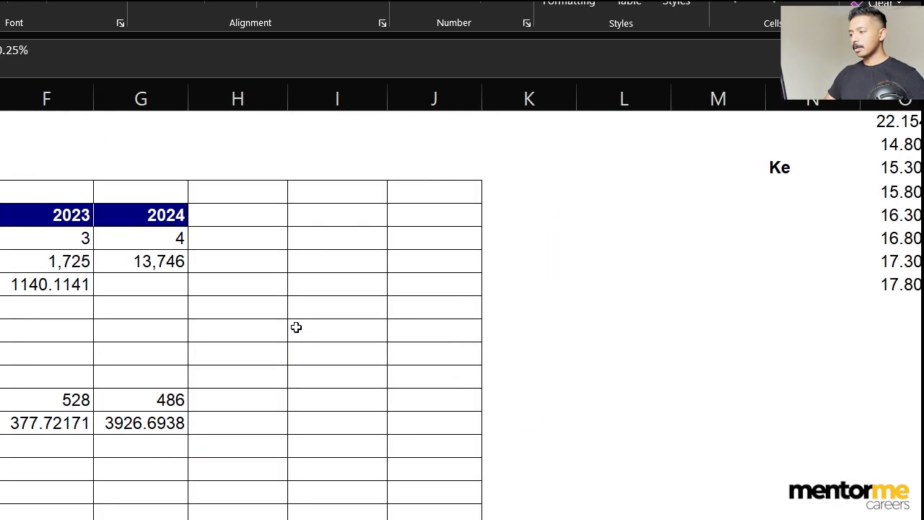
Start a What-If data table on O70:V77 and set its row input cell to the growth rate in C73.
key("Up")
key("Up")
key("Up")
key("Left")
key("Left")
key("Left")
key("Down")
key("Down")
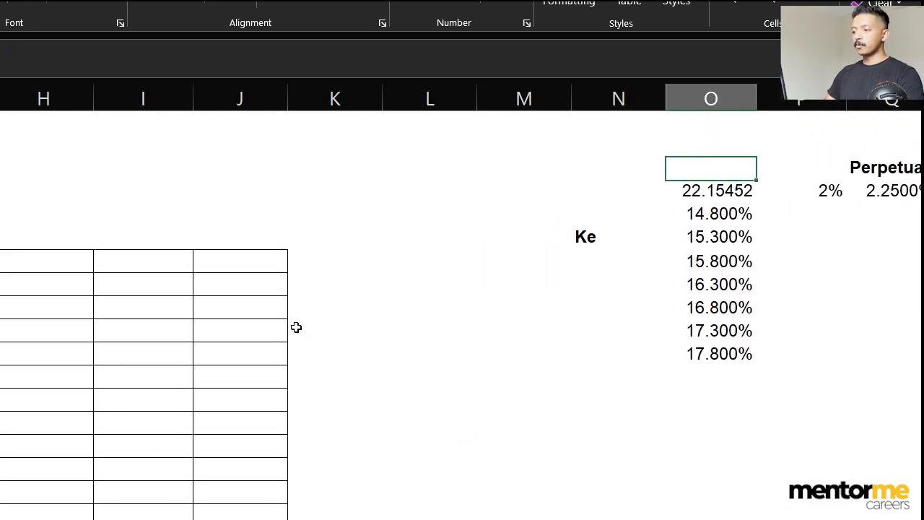
key("Down")
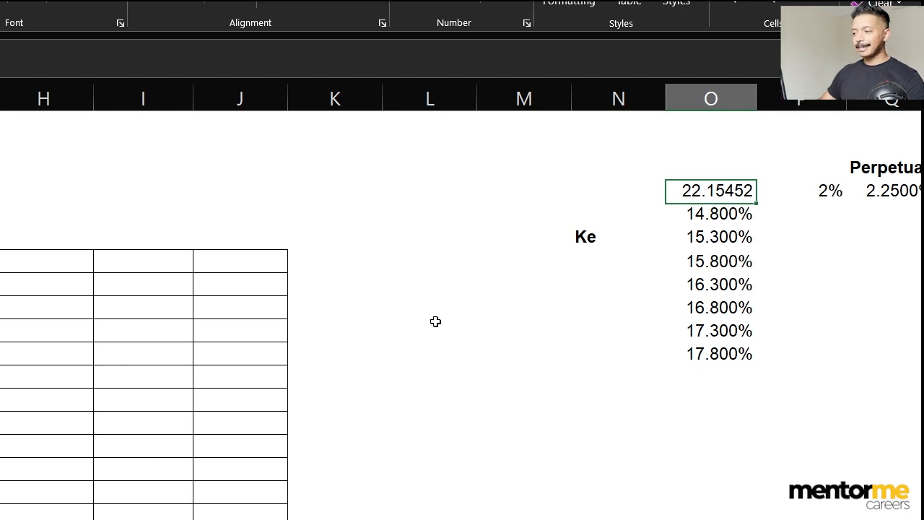
left_click_drag(732, 190, 923, 358)
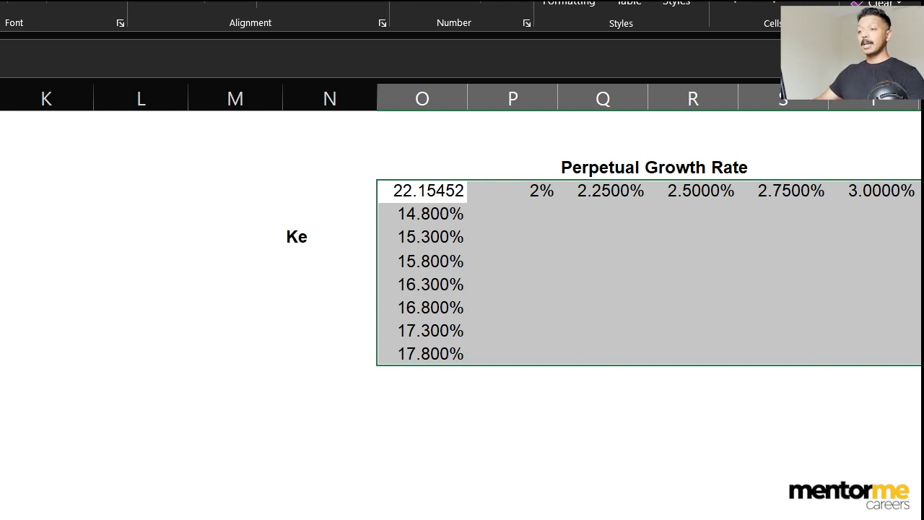
left_click(210, 0)
left_click(801, 3)
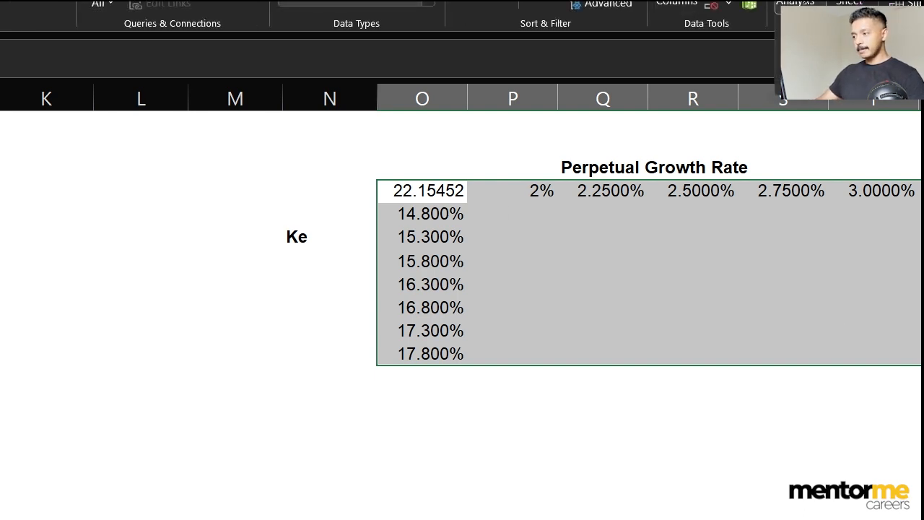
left_click(812, 82)
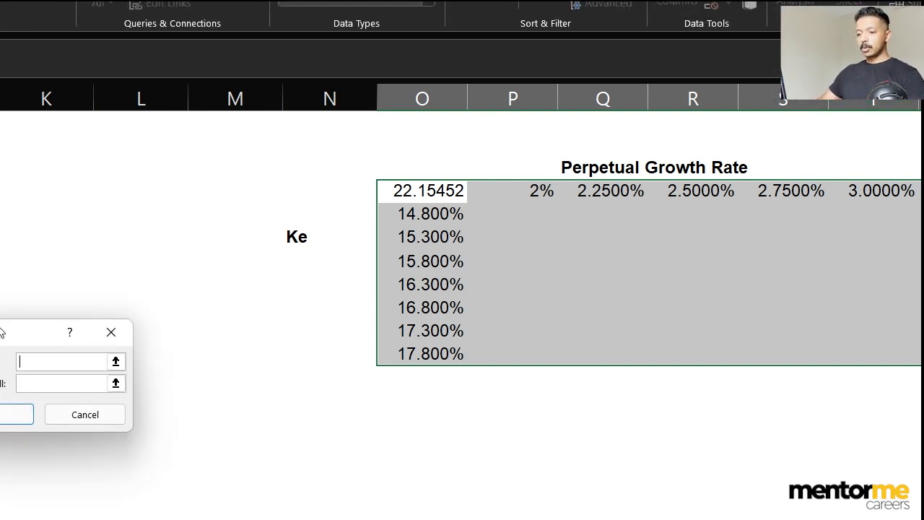
left_click_drag(2, 332, 101, 225)
scroll(11, 319, "left", 9)
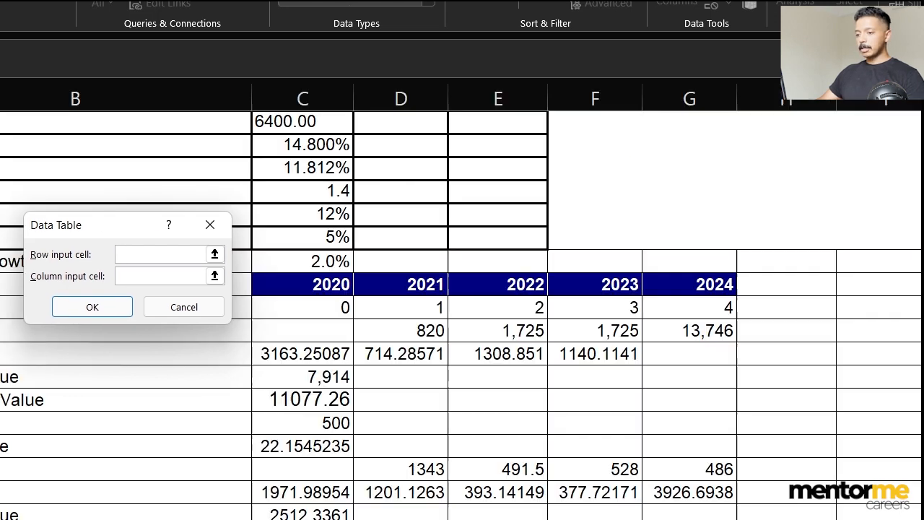
left_click_drag(173, 229, 0, 217)
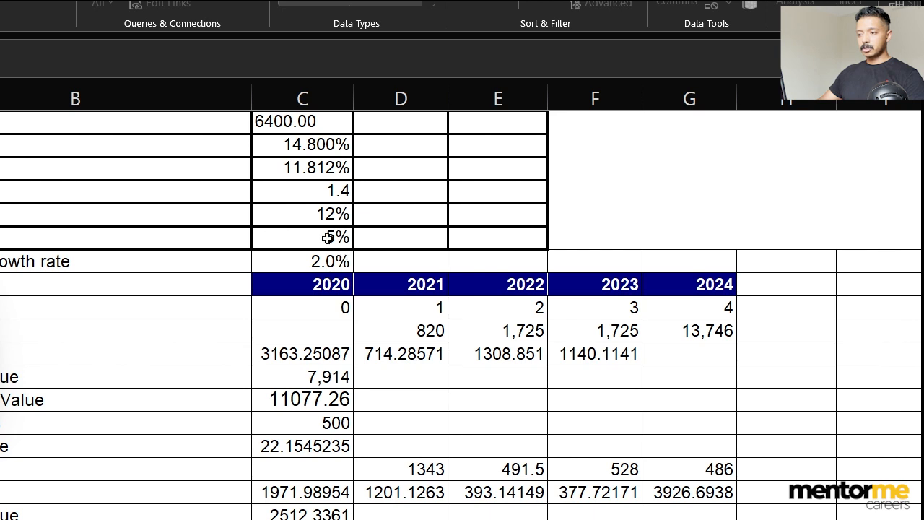
left_click(286, 268)
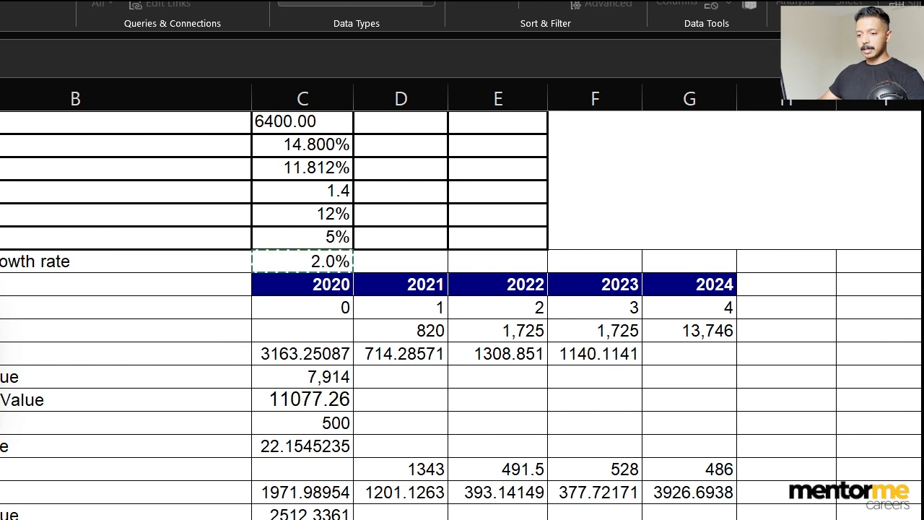
Set the column input cell to the cost of equity in C68 and generate the data table.
scroll(567, 434, "right", 10)
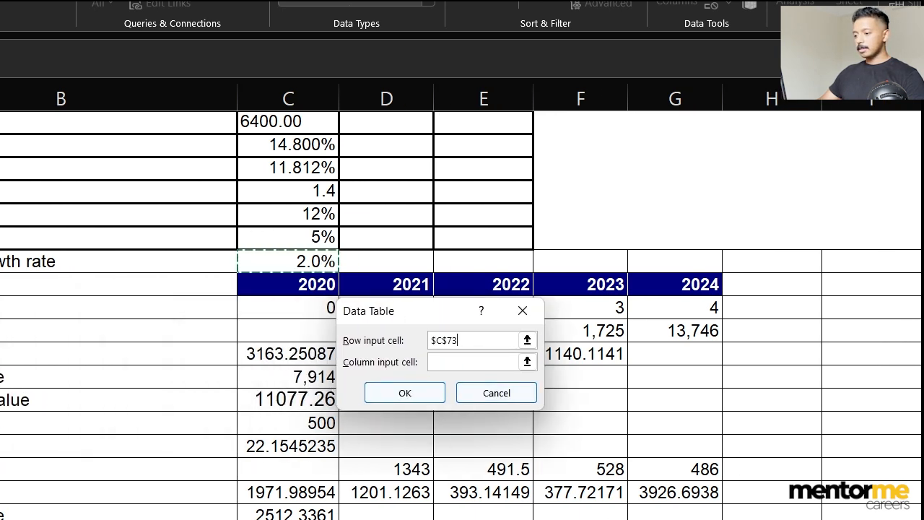
scroll(461, 302, "left", 5)
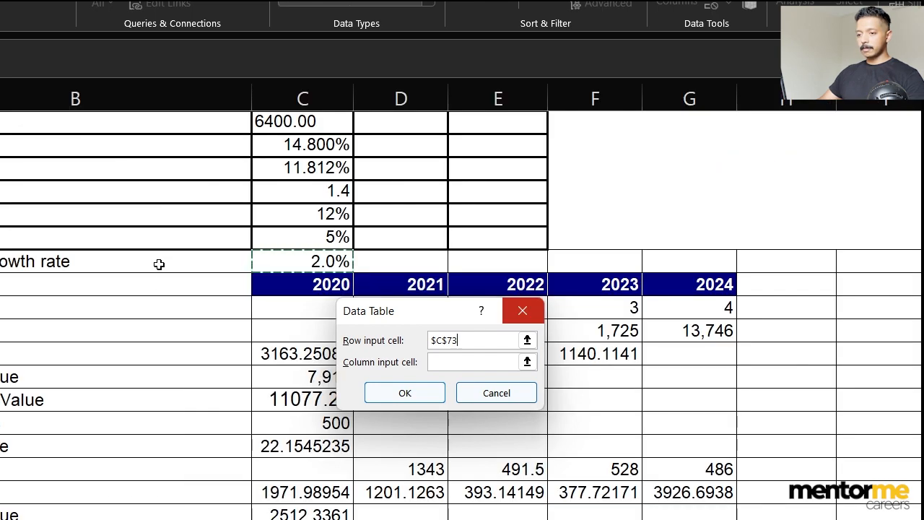
scroll(161, 264, "up", 1)
key("Escape")
scroll(347, 255, "right", 1)
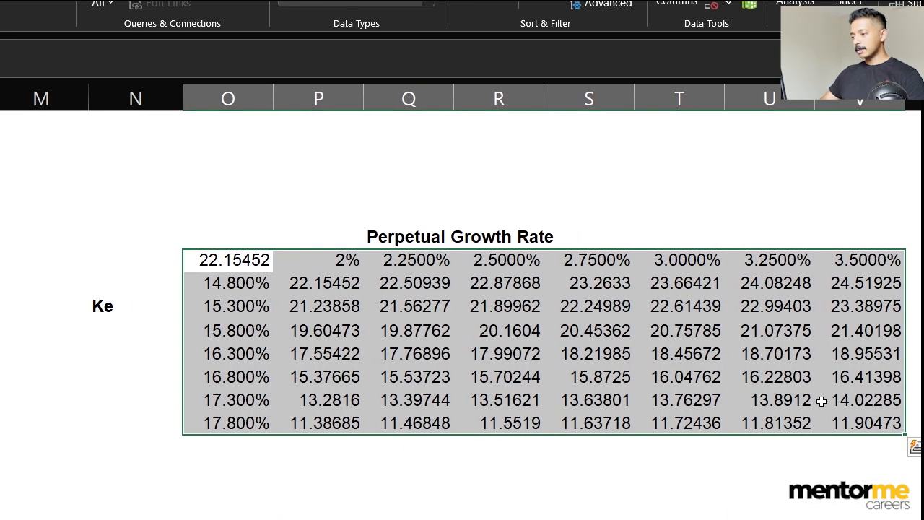
Format the results in P71:V77 with one decimal place, thick black borders around every cell and a gold fill.
left_click_drag(330, 277, 856, 423)
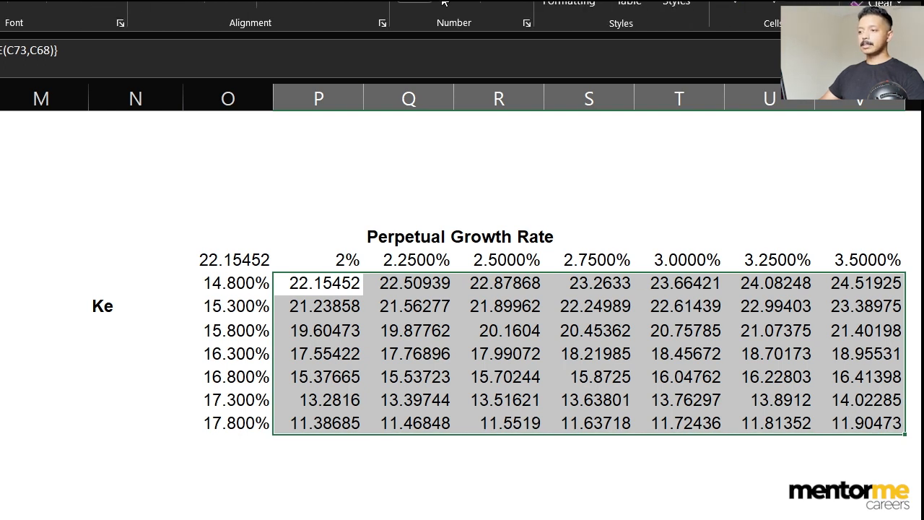
left_click(525, 6)
left_click(525, 5)
left_click(525, 6)
left_click(525, 6)
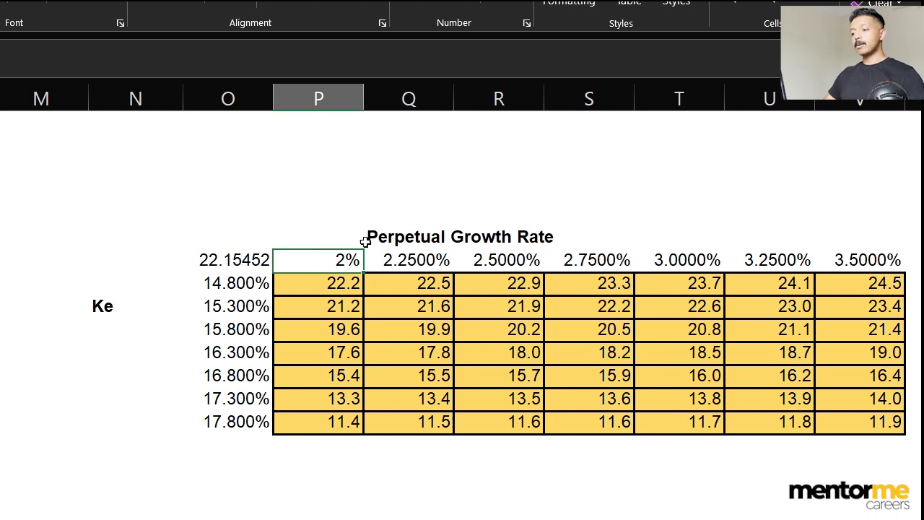
Set the last perpetual growth rate in V70 to 6% and check the recalculated table.
left_click(862, 257)
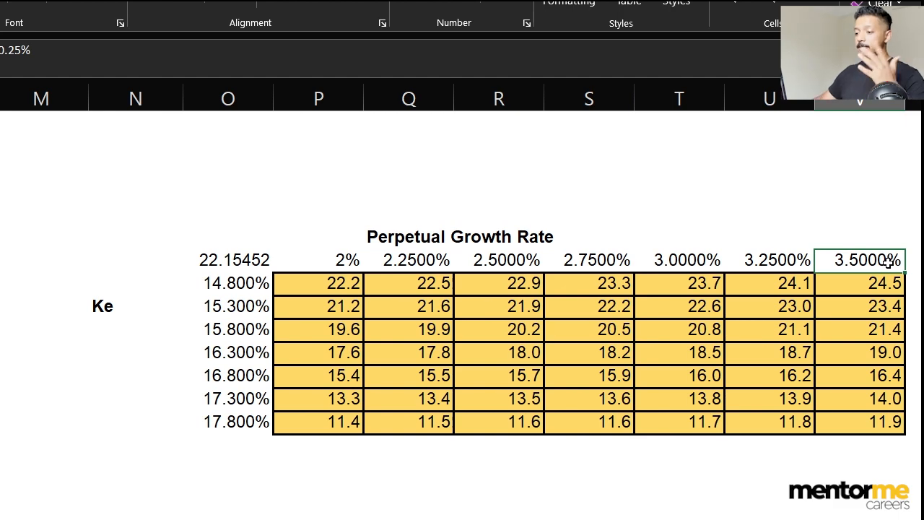
type("6")
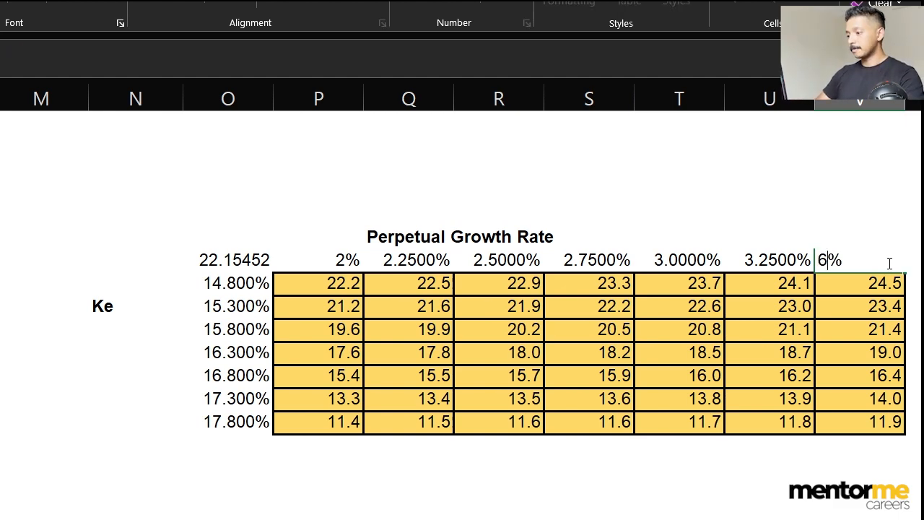
key("Return")
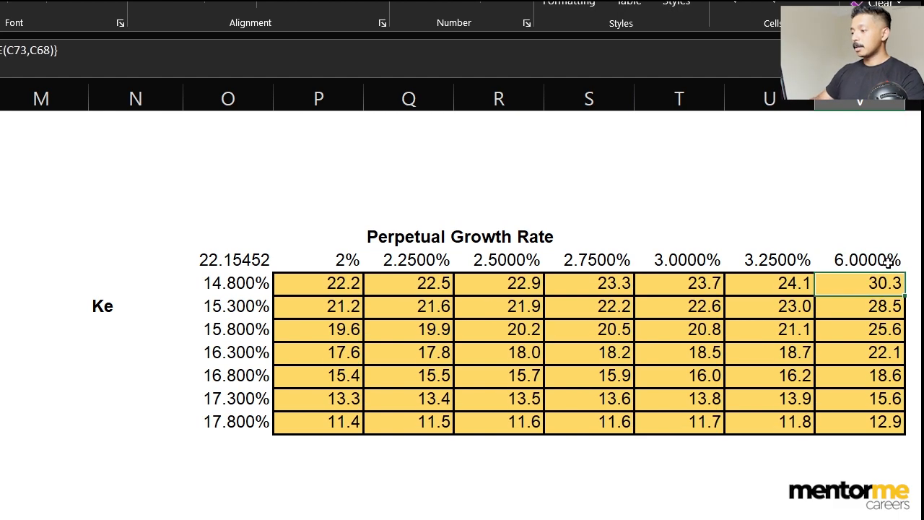
left_click(320, 283)
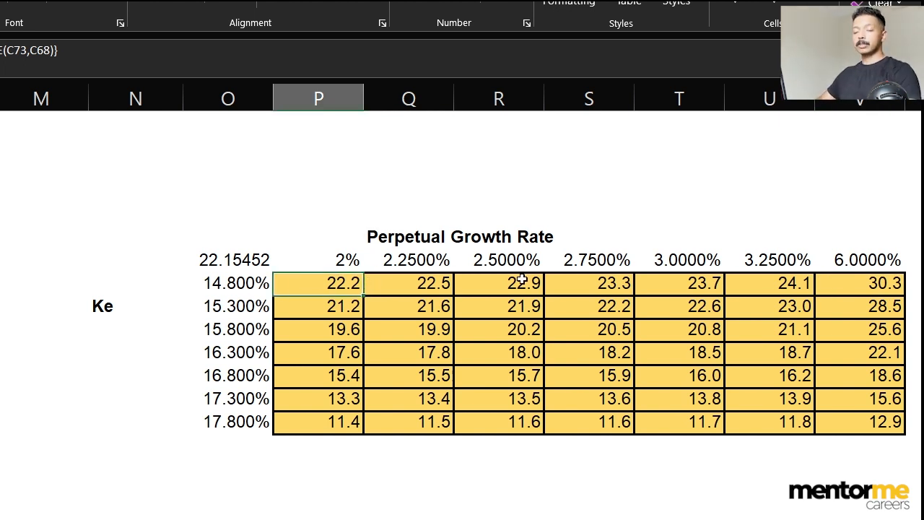
left_click(238, 259)
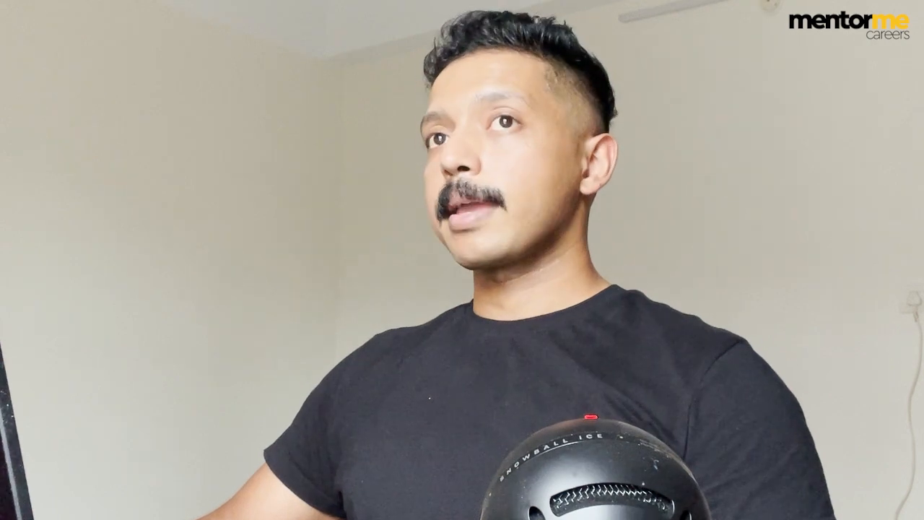